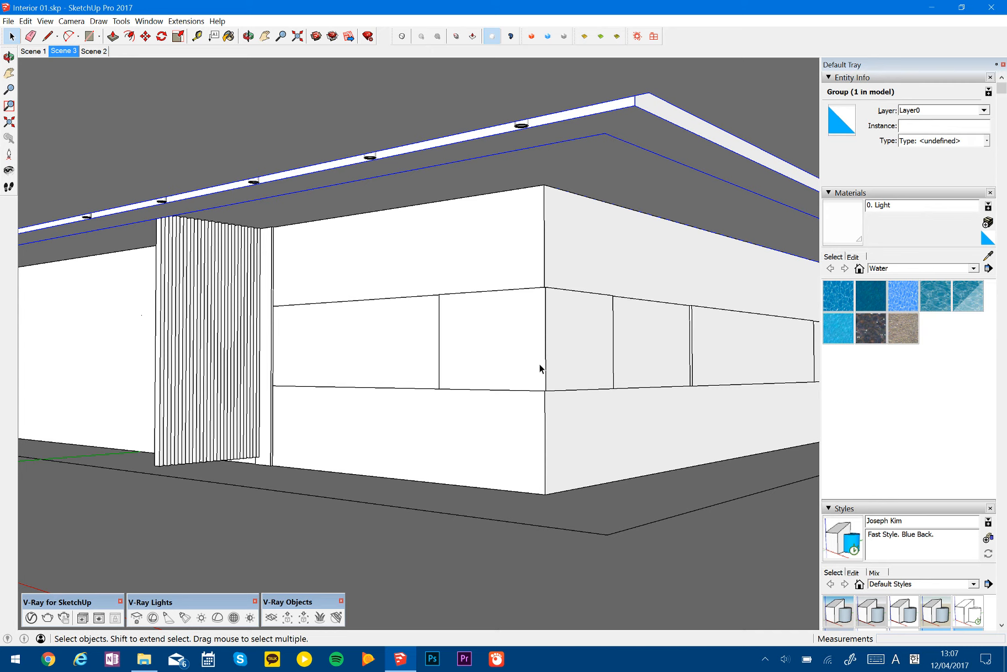
- Open the V-Ray Asset Editor, and launch the keycastow utility from Windows
left_click(39, 616)
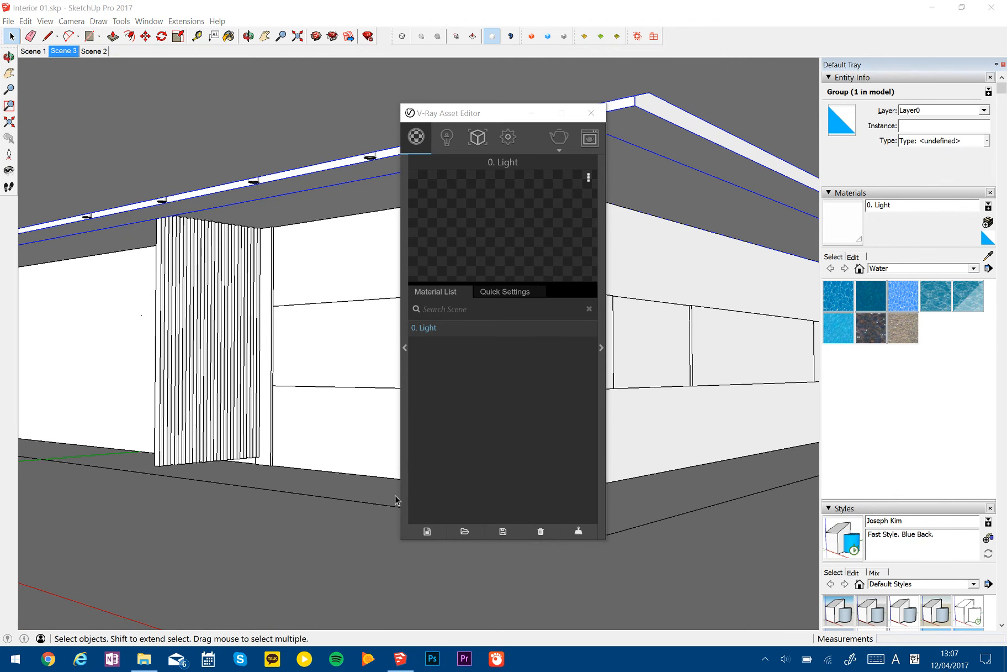
left_click(7, 656)
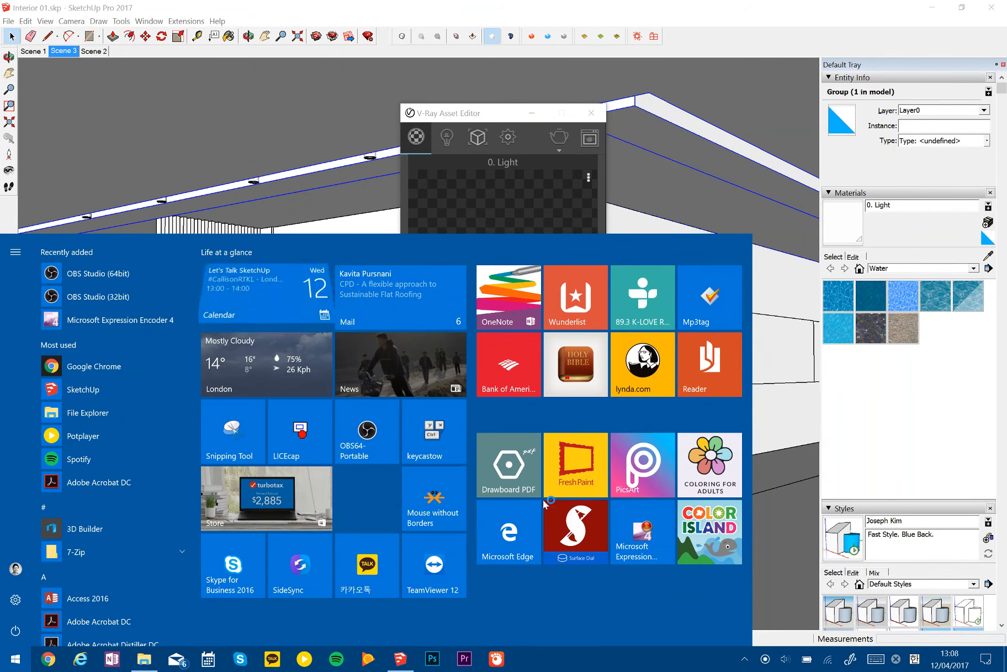
left_click(440, 440)
key("ctrl")
key("ctrl")
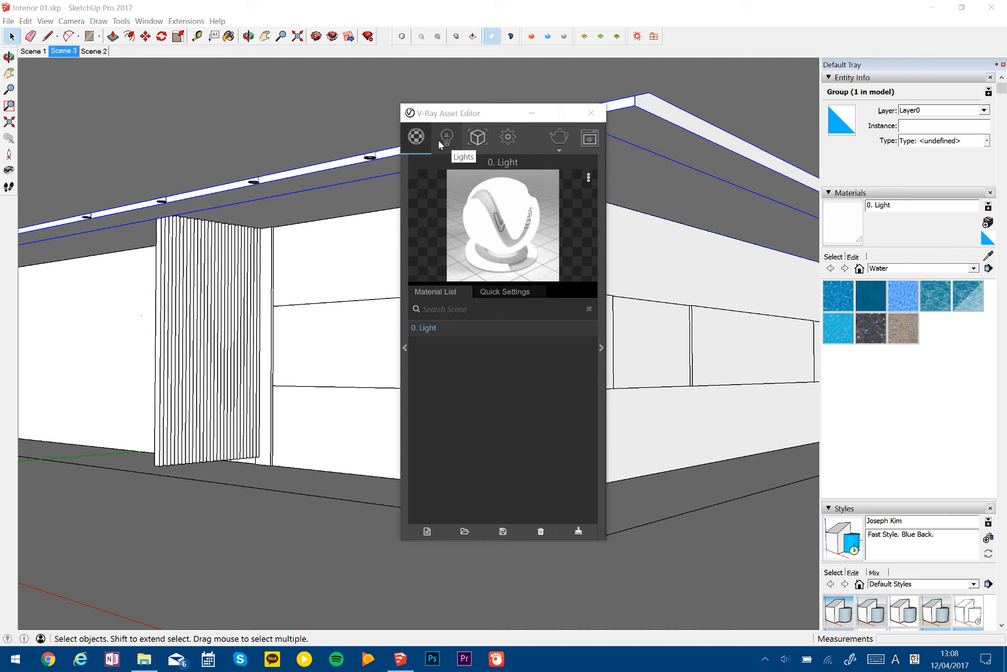
- Move the Asset Editor aside and select the large V-Ray rectangle light spanning the model
left_click(675, 171)
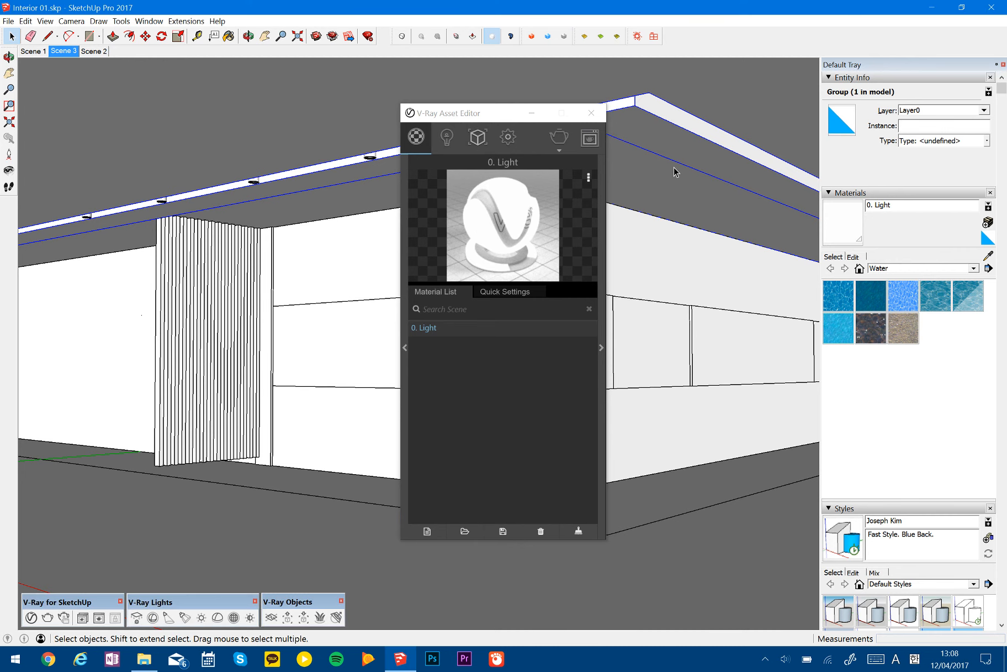
left_click_drag(478, 113, 685, 142)
middle_click_drag(488, 206, 378, 282)
key("space")
scroll(481, 223, "down", 6)
left_click(452, 213)
middle_click_drag(472, 283, 434, 114)
middle_click_drag(432, 251, 327, 264)
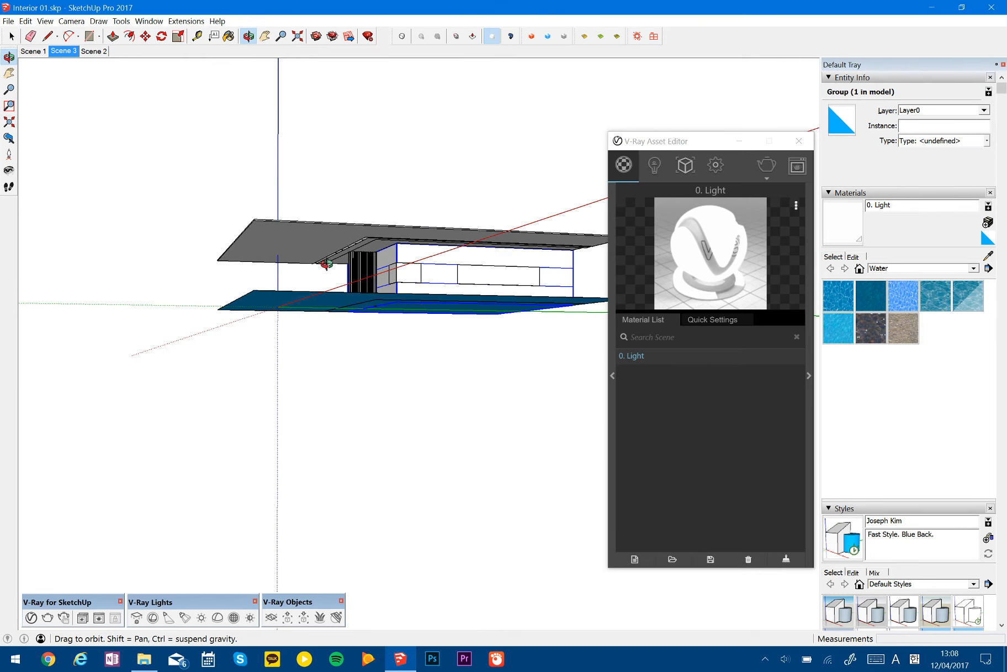
scroll(327, 264, "up", 10)
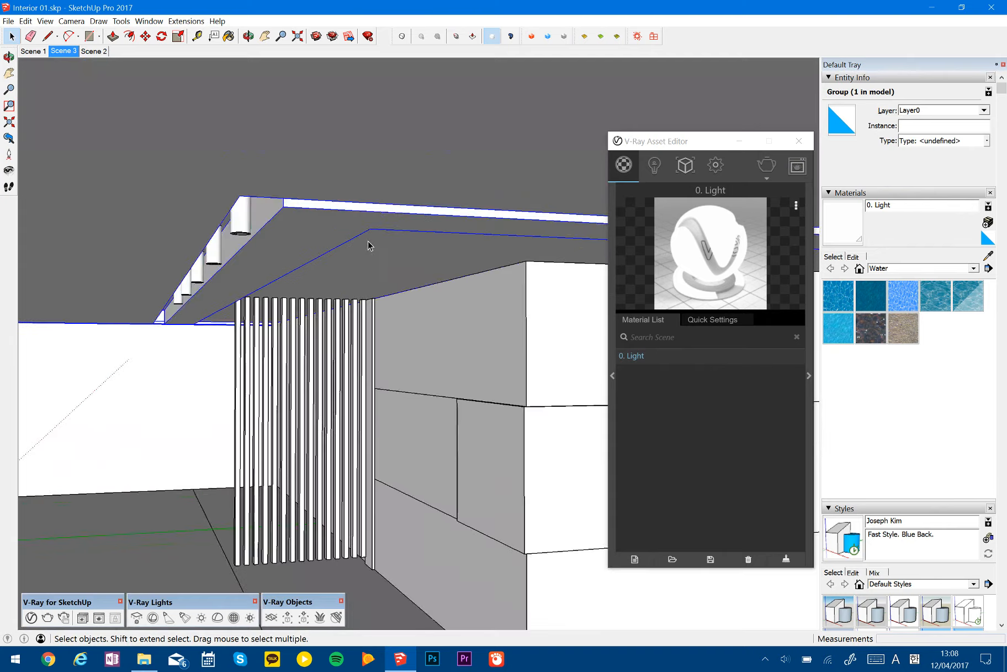
middle_click_drag(369, 246, 441, 342)
scroll(304, 251, "down", 3)
key("shift+u")
key("space")
scroll(364, 257, "down", 8)
left_click(433, 409)
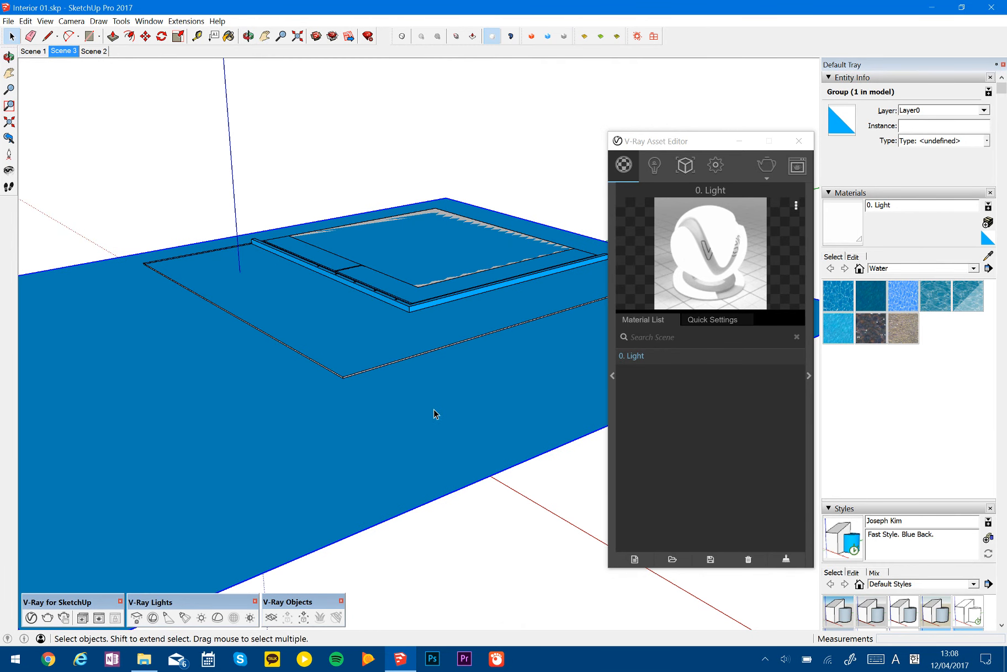
right_click(419, 443)
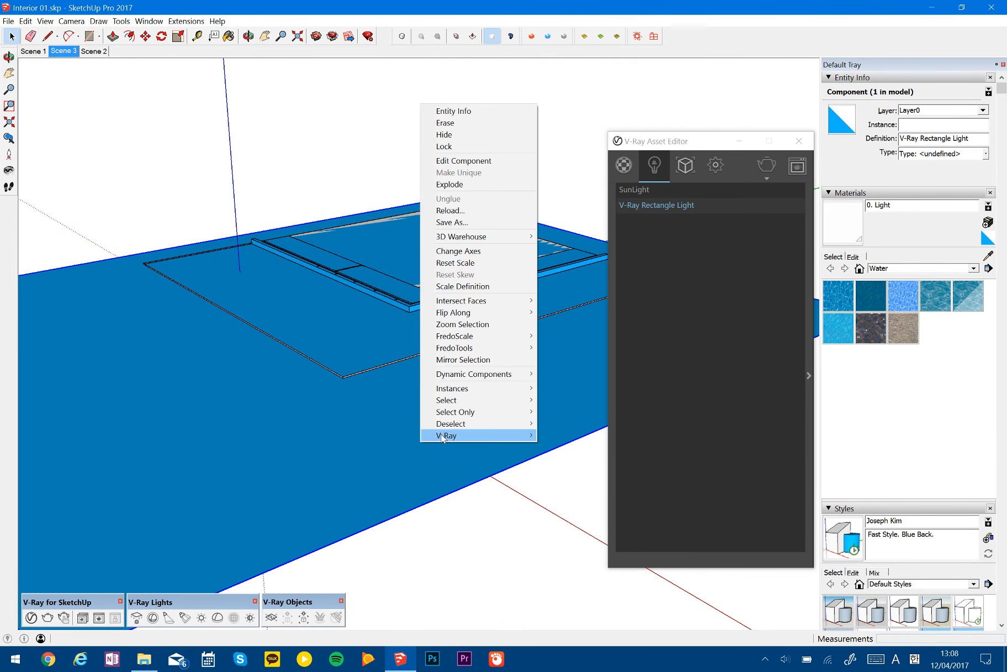
mouse_move(443, 438)
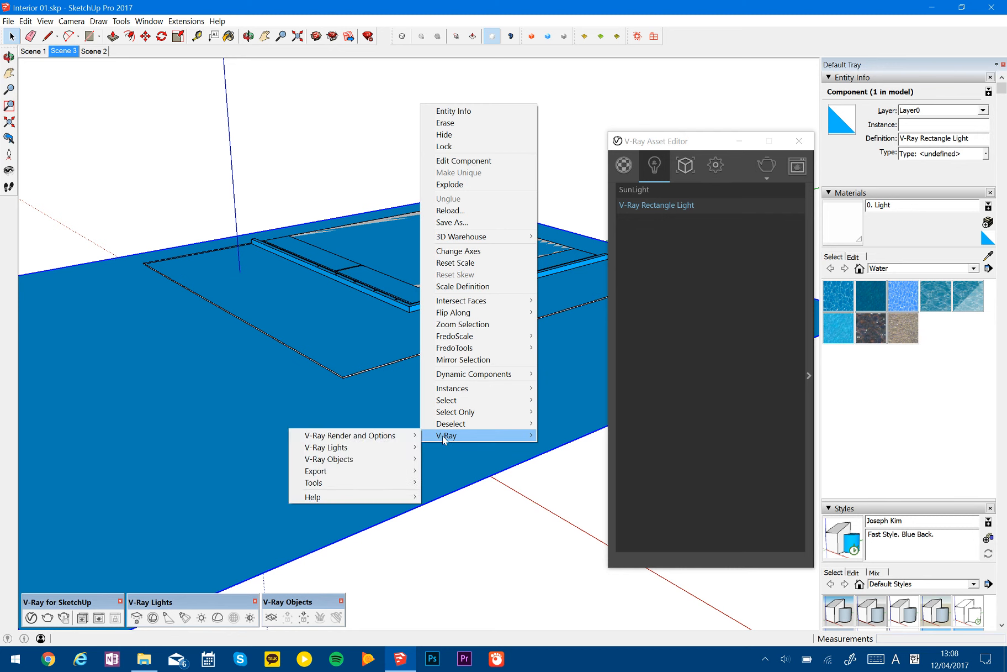
mouse_move(406, 438)
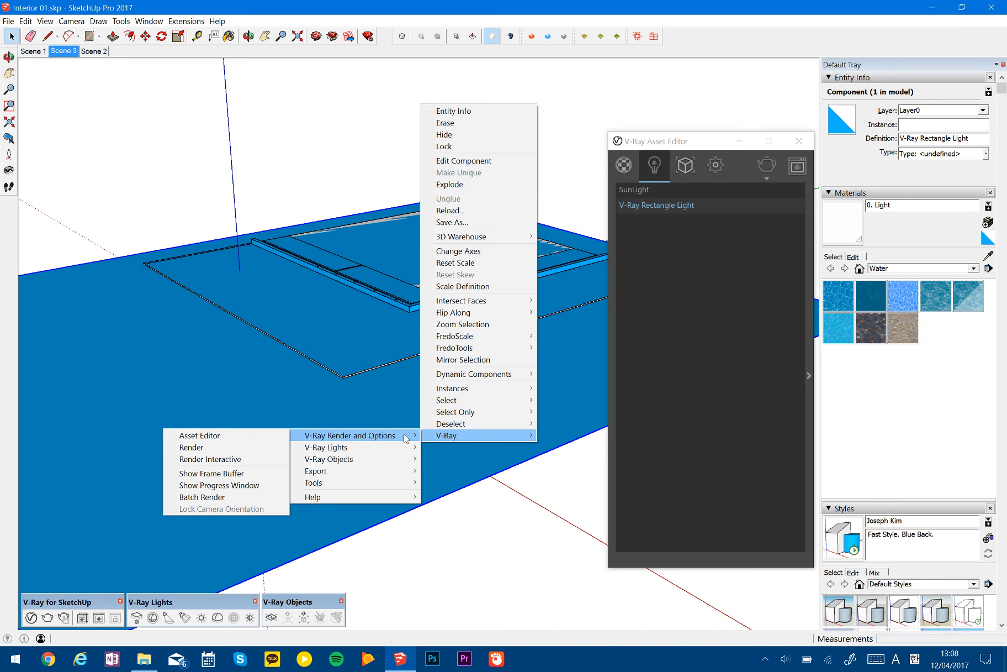
- Expand the V-Ray Rectangle Light's shape and options settings, turn off Affect Reflections, and close the Asset Editor
left_click(688, 141)
left_click_drag(689, 141, 533, 125)
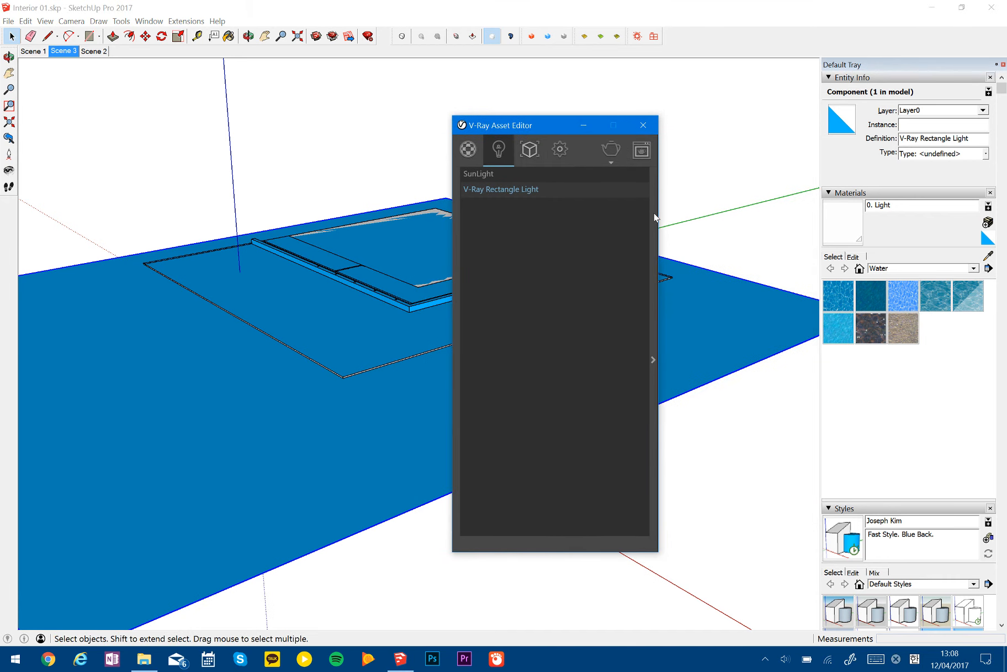
left_click(632, 187)
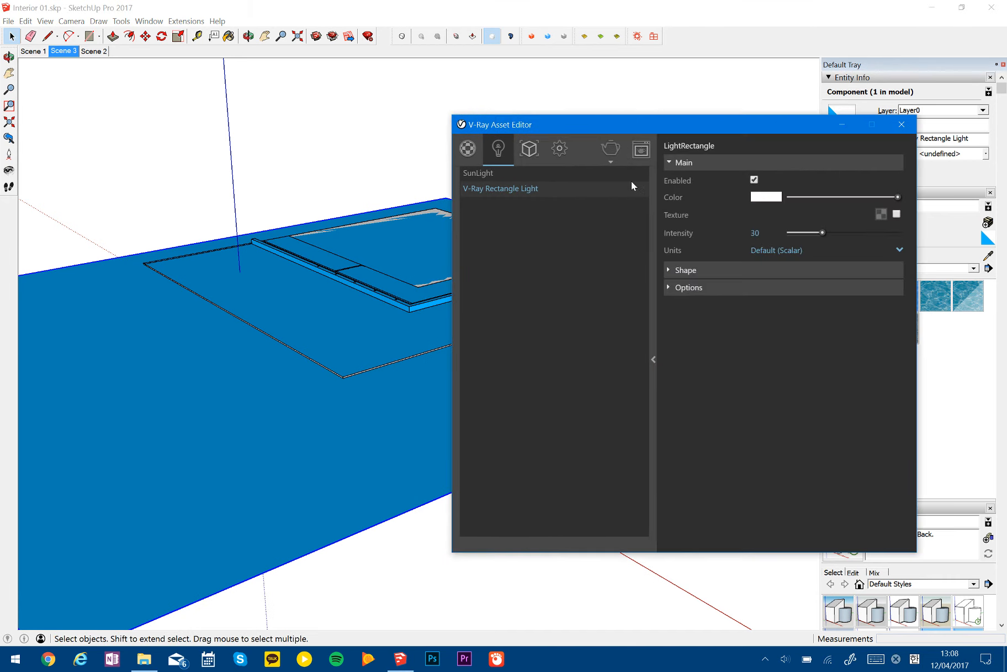
left_click(684, 270)
left_click(687, 307)
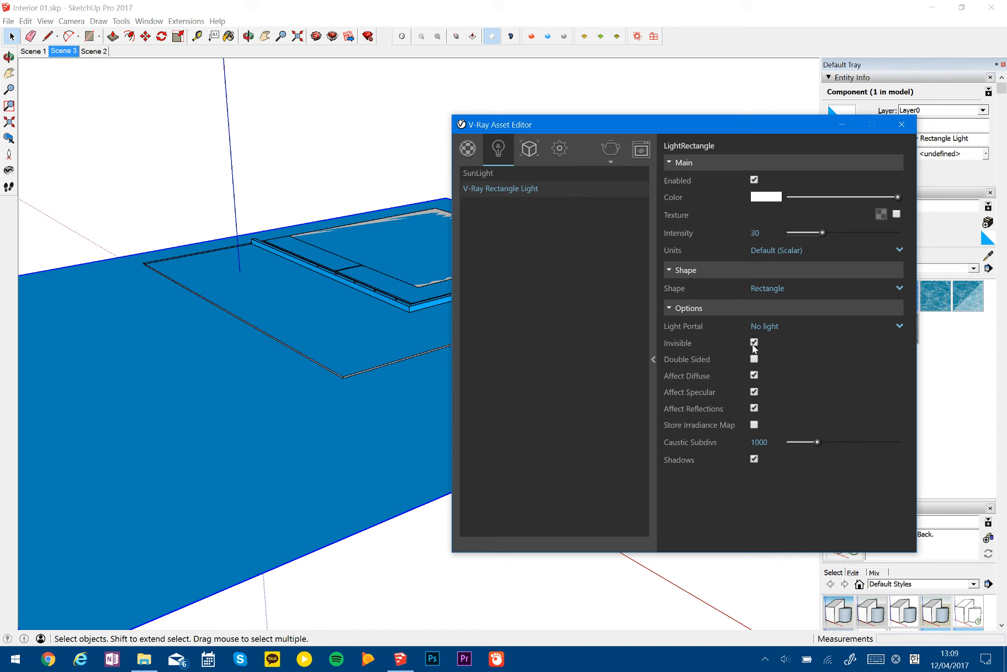
left_click(755, 409)
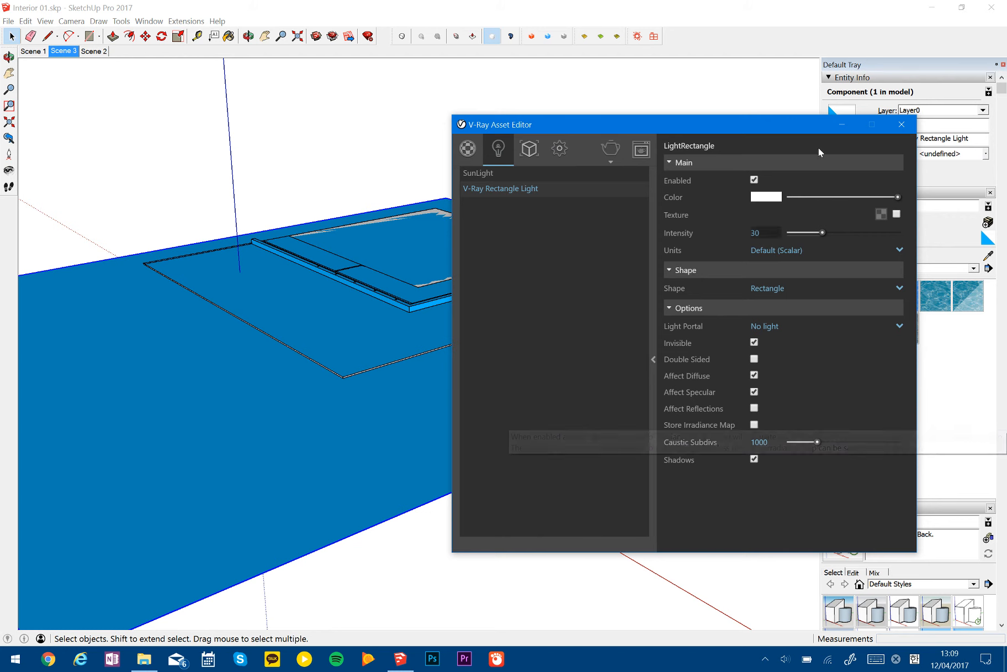
left_click(902, 124)
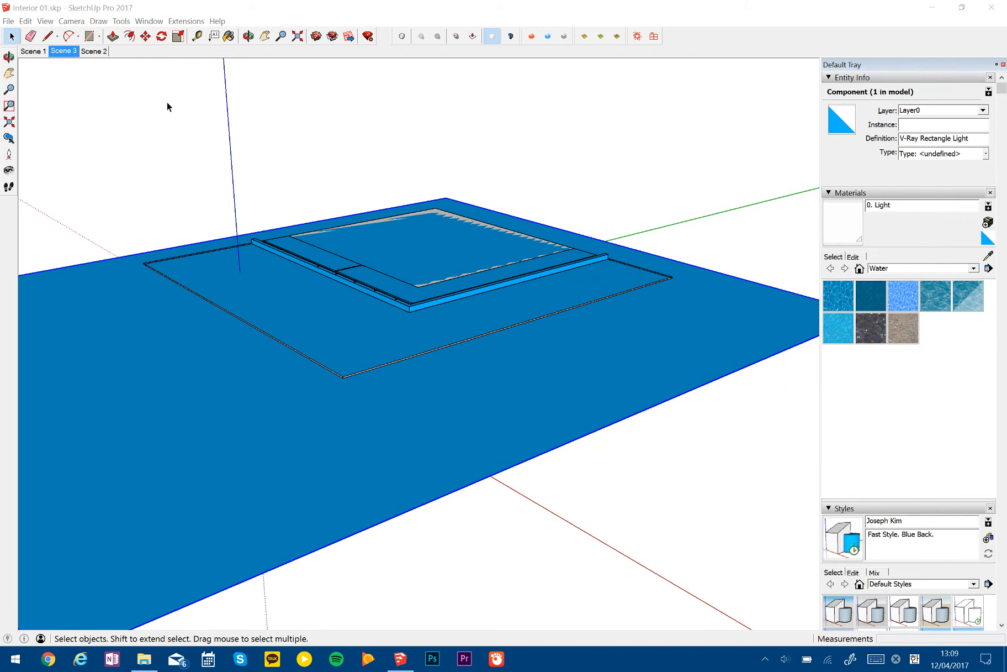
- Compare the saved views Scene 1 and Scene 3, and finish on Scene 2
left_click(39, 52)
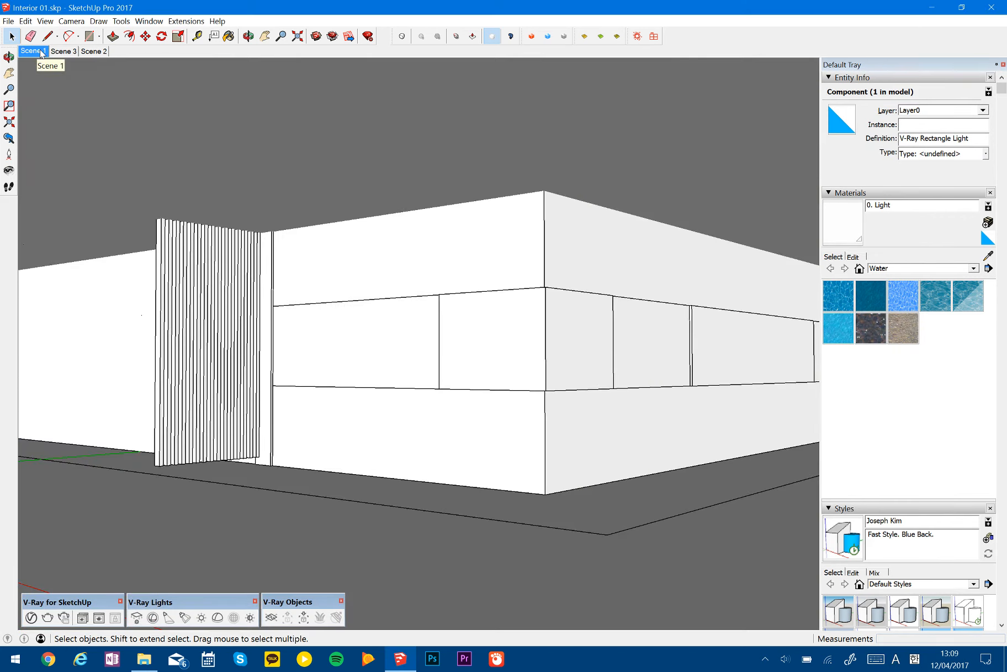
key("Page_Down")
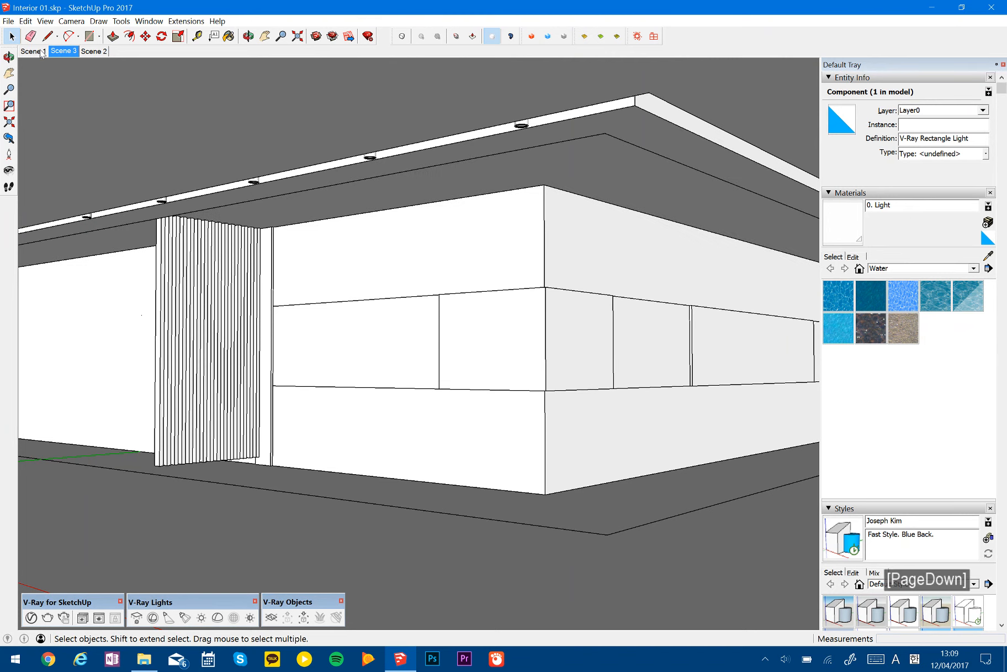
key("Page_Up")
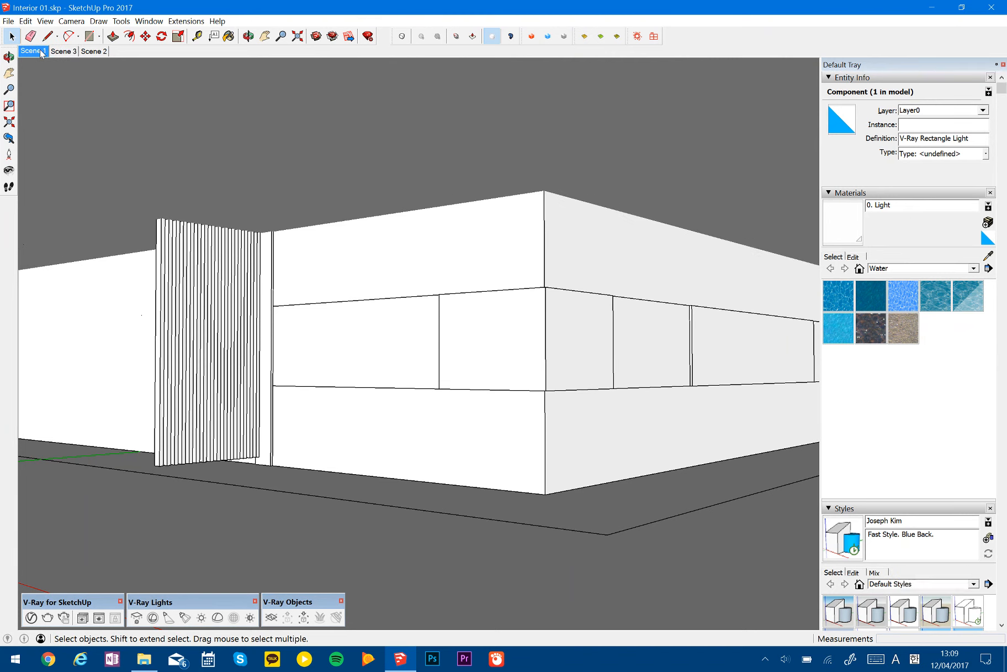
key("Page_Down")
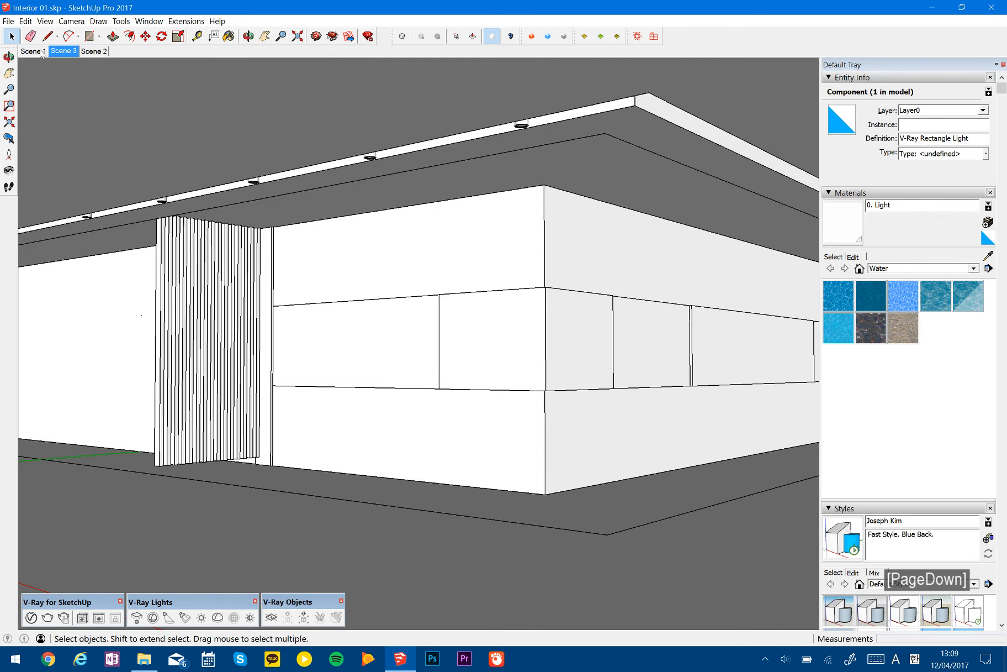
key("Page_Down")
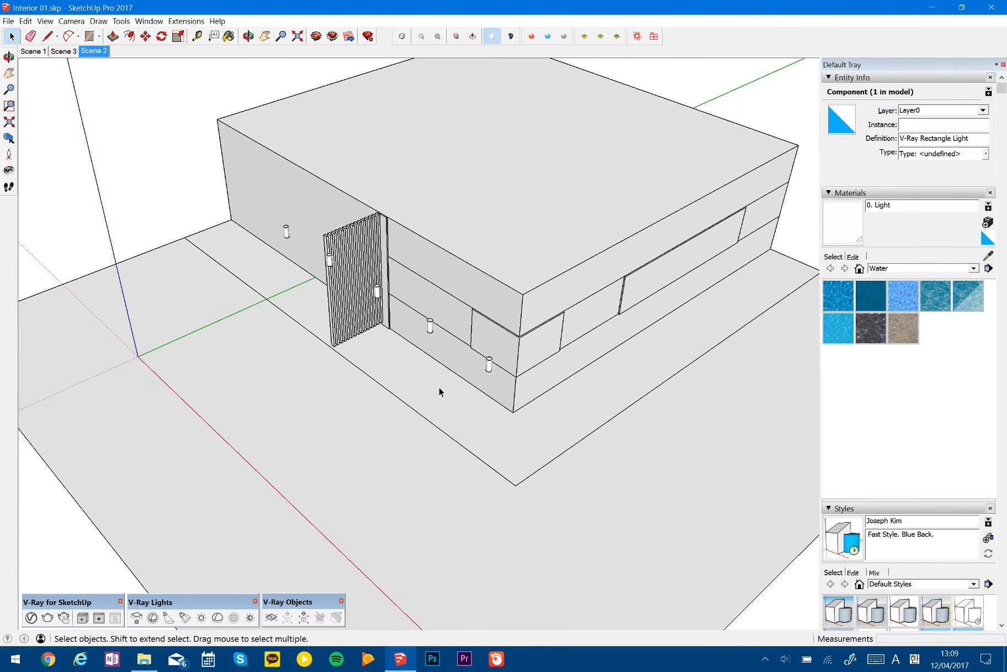
- View the reference picture Base Image 01.JPG from the Interior Study folder and return to SketchUp
left_click(143, 657)
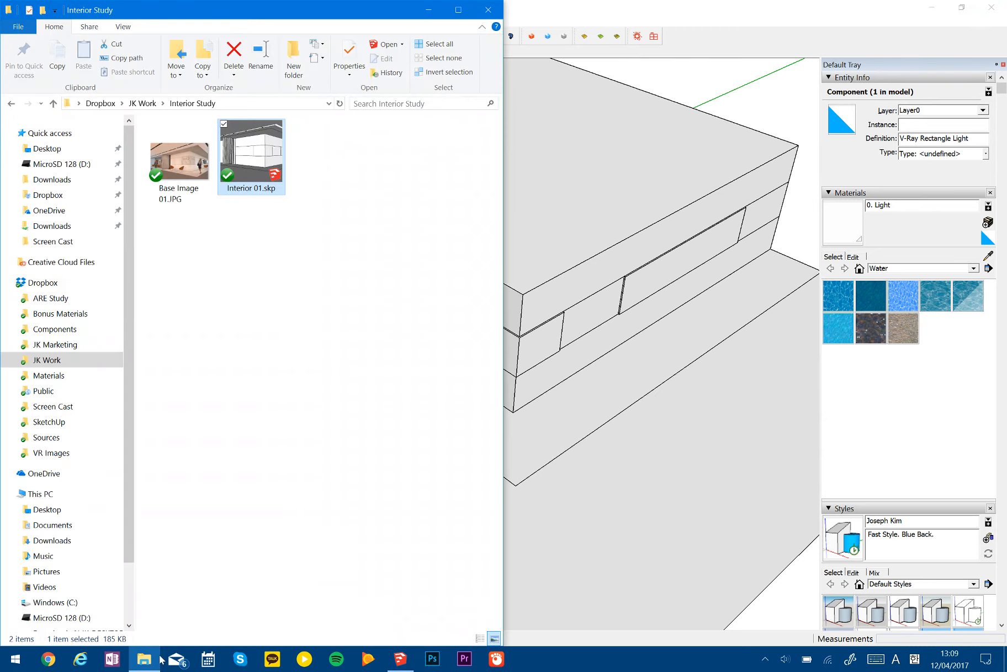
double_click(182, 164)
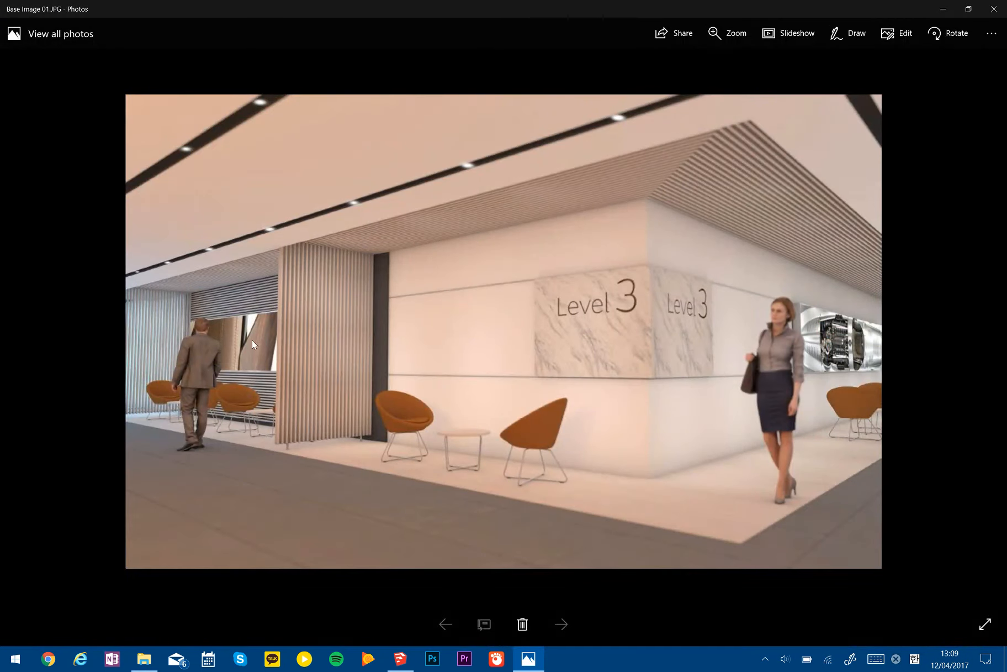
mouse_move(406, 664)
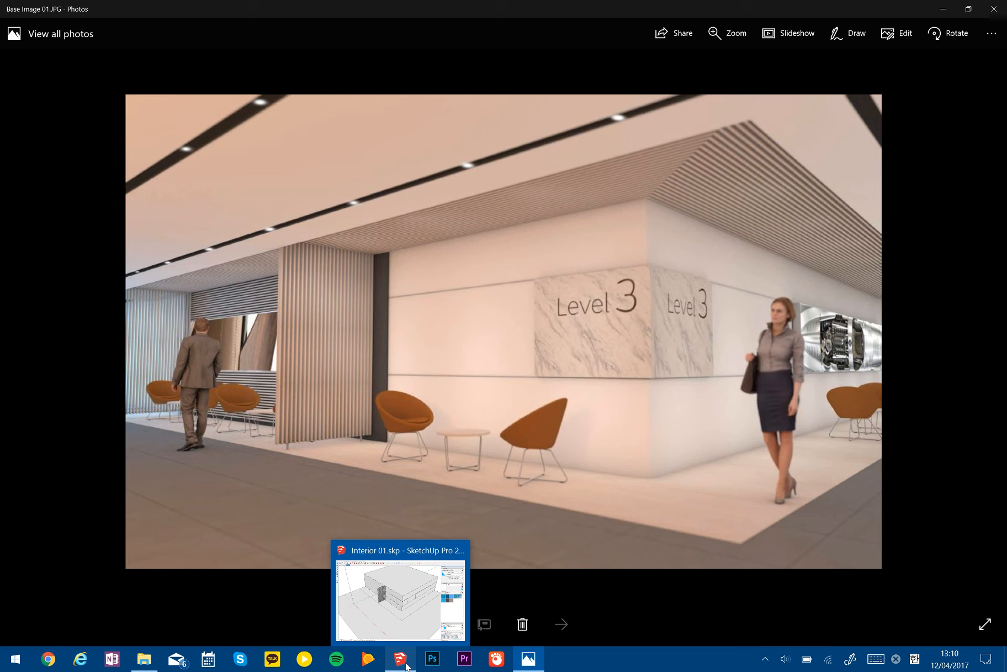
left_click(406, 665)
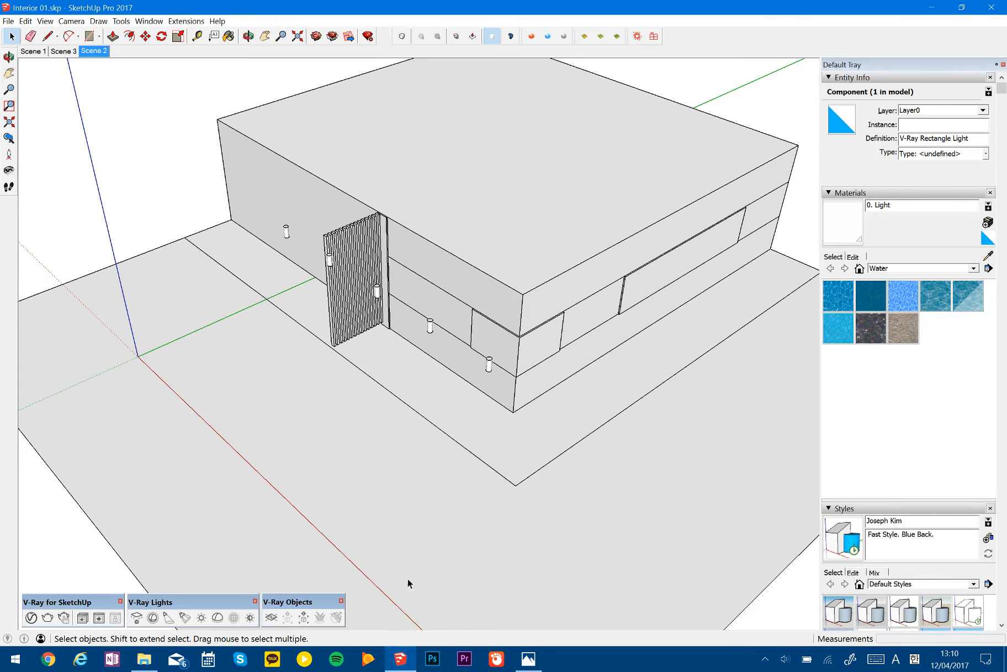
- Go to Scene 3 and compare the ceiling edge and its light fixtures with the reference picture
left_click(62, 51)
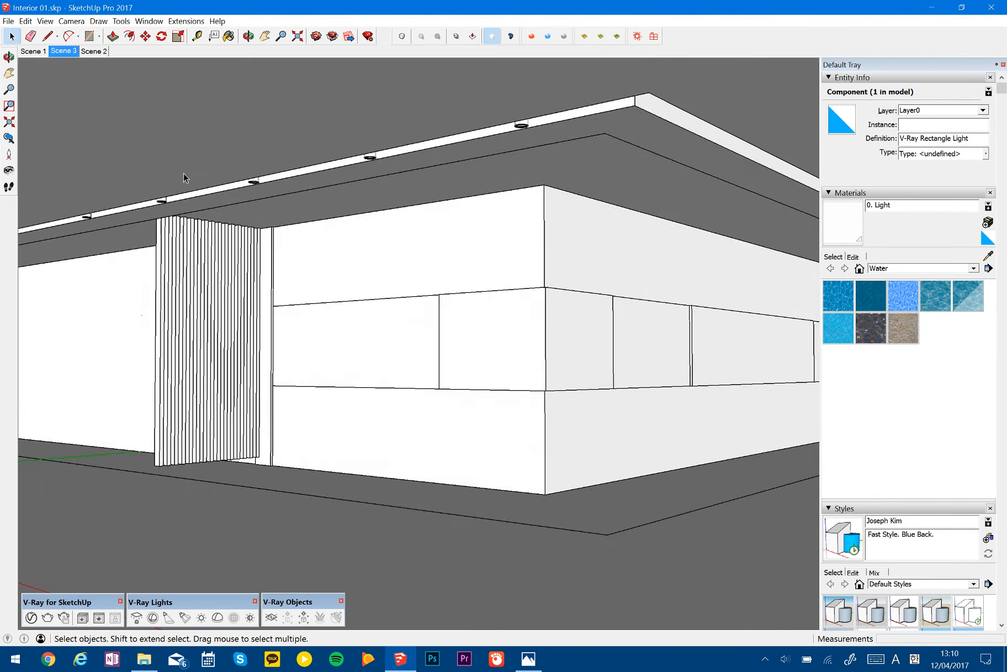
key("space")
middle_click_drag(558, 126, 538, 90, "shift")
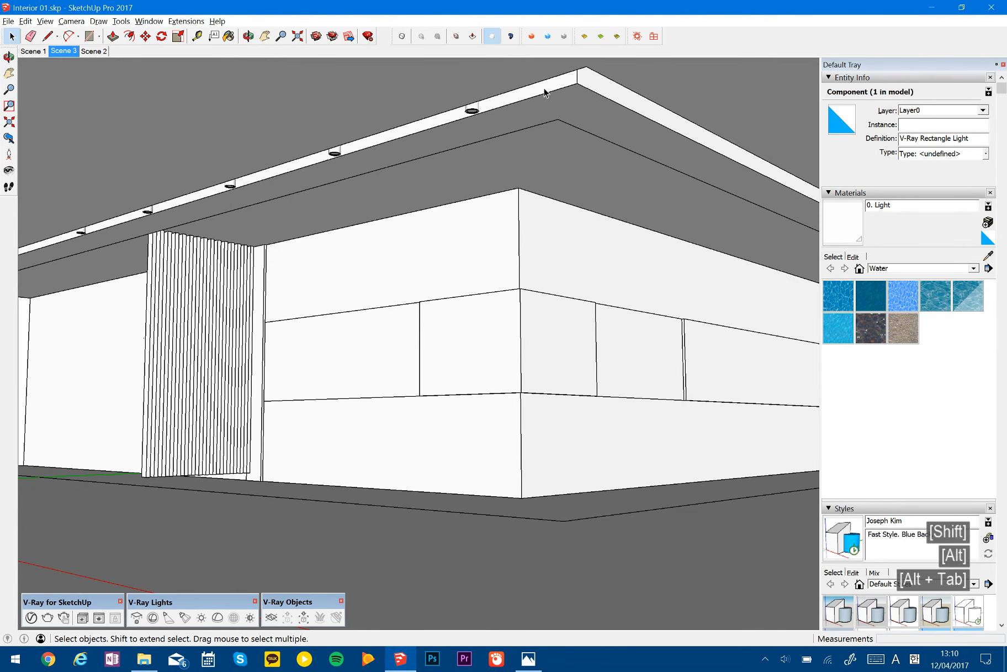
key("alt+Tab")
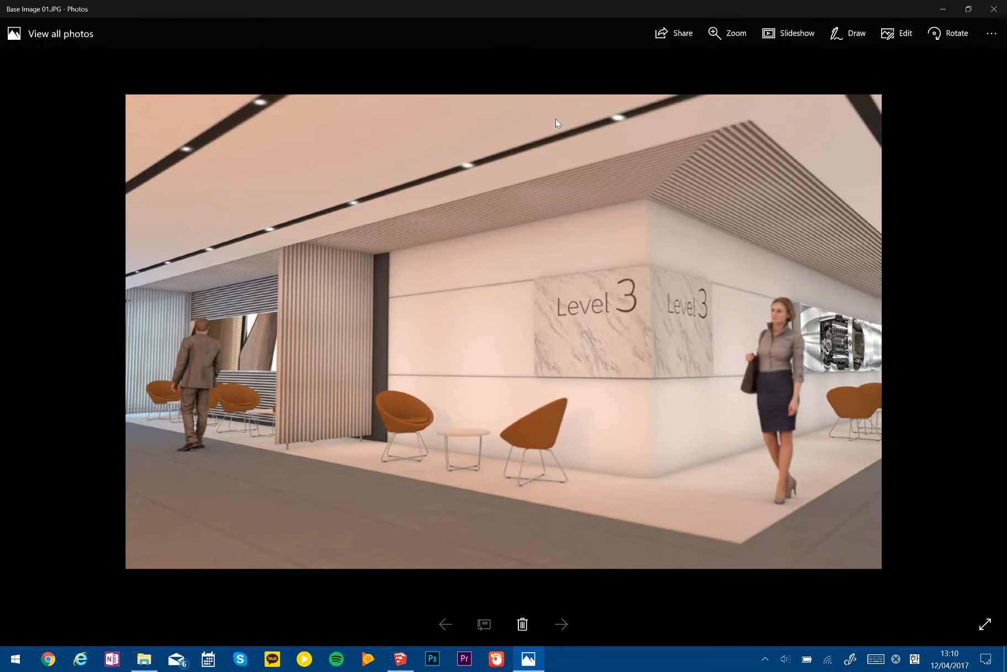
key("alt+Tab")
- Open the ceiling group for editing and choose the Default material for painting
double_click(554, 89)
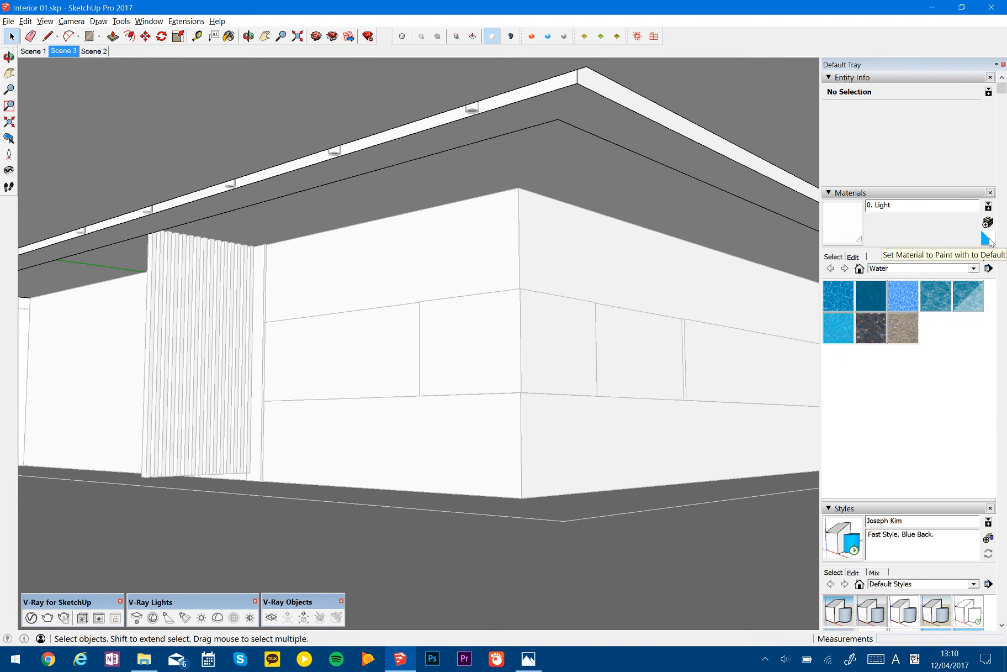
left_click(987, 239)
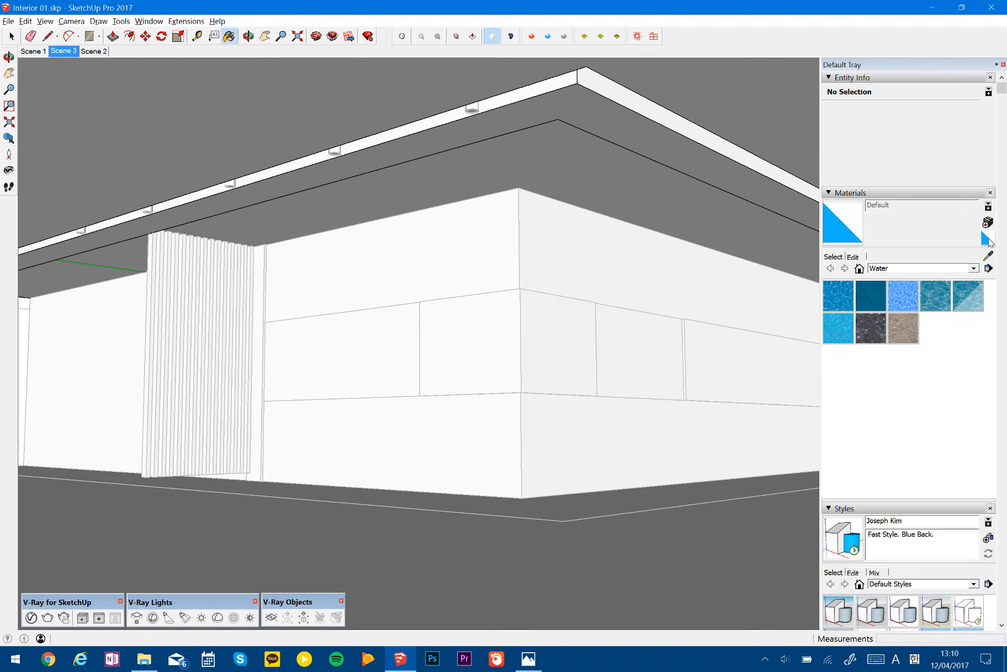
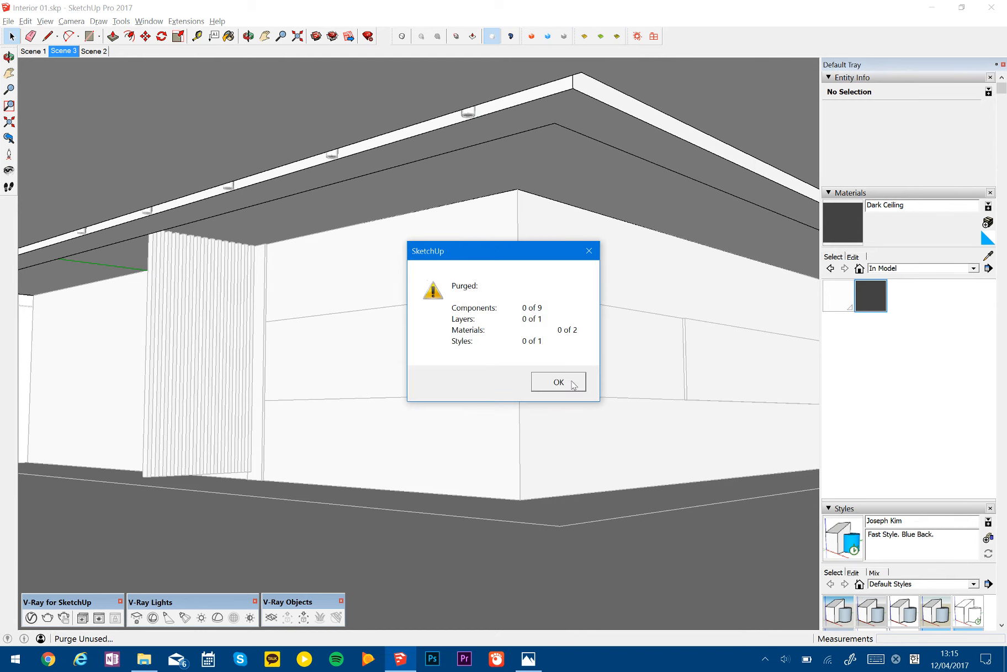
- Purge the unused items with the Default material chosen, and undo the purge
left_click(559, 382)
left_click(838, 296)
key("shift+0")
key("Return")
key("Return")
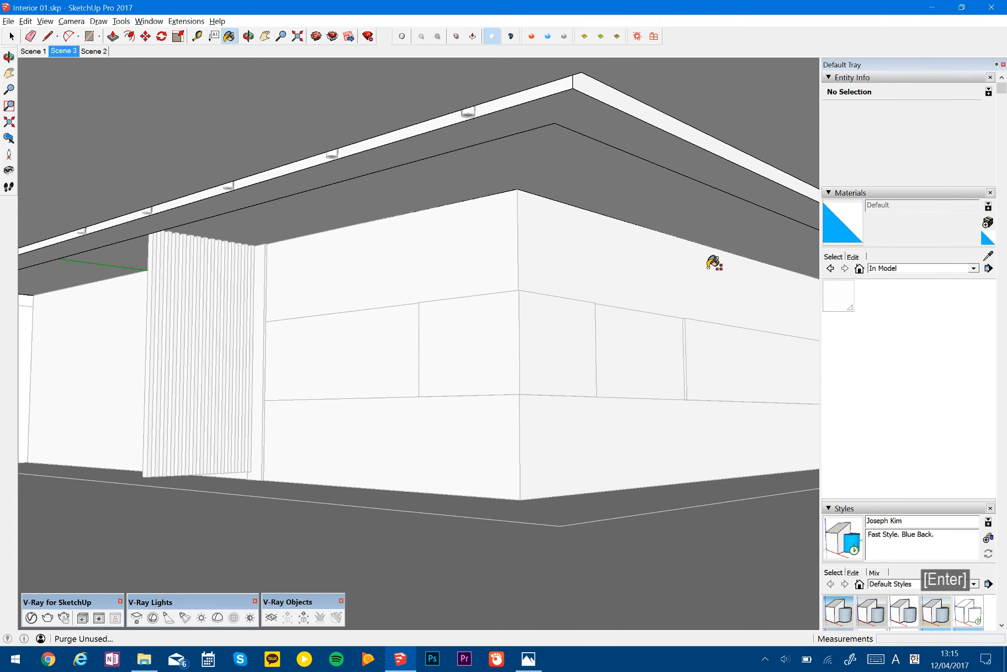
key("ctrl+z")
middle_click_drag(541, 279, 533, 281)
key("space")
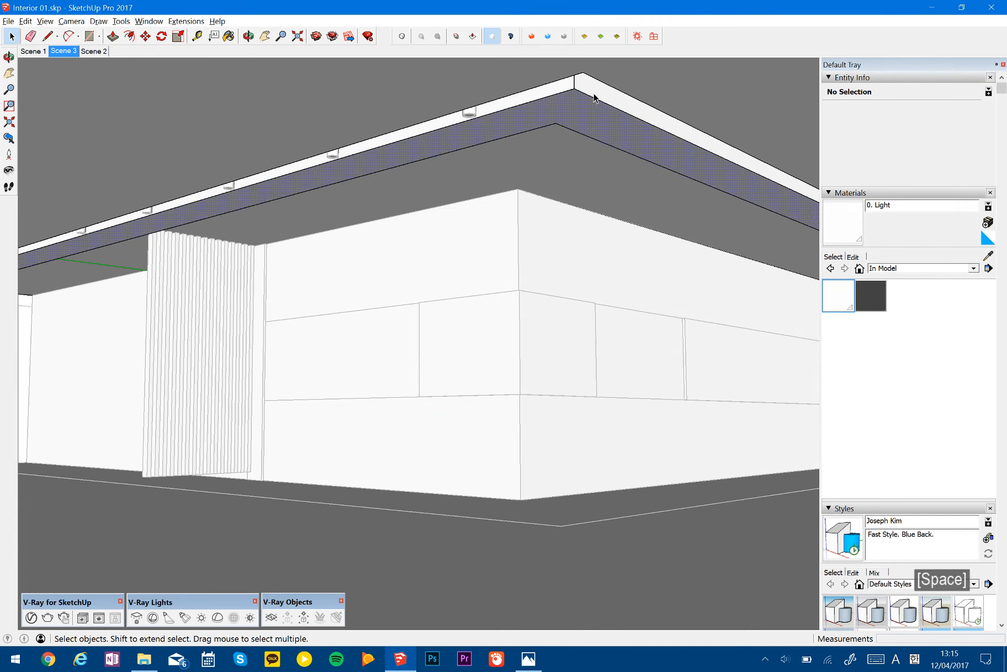
- Paint the recessed strip face of the ceiling's lighting trough with the Dark Ceiling material
left_click(595, 100)
key("h")
mouse_move(596, 138)
middle_mouse_down("shift")
mouse_move(589, 200)
mouse_move(420, 143)
mouse_move(450, 150)
middle_mouse_up("shift")
scroll(469, 155, "down", 2)
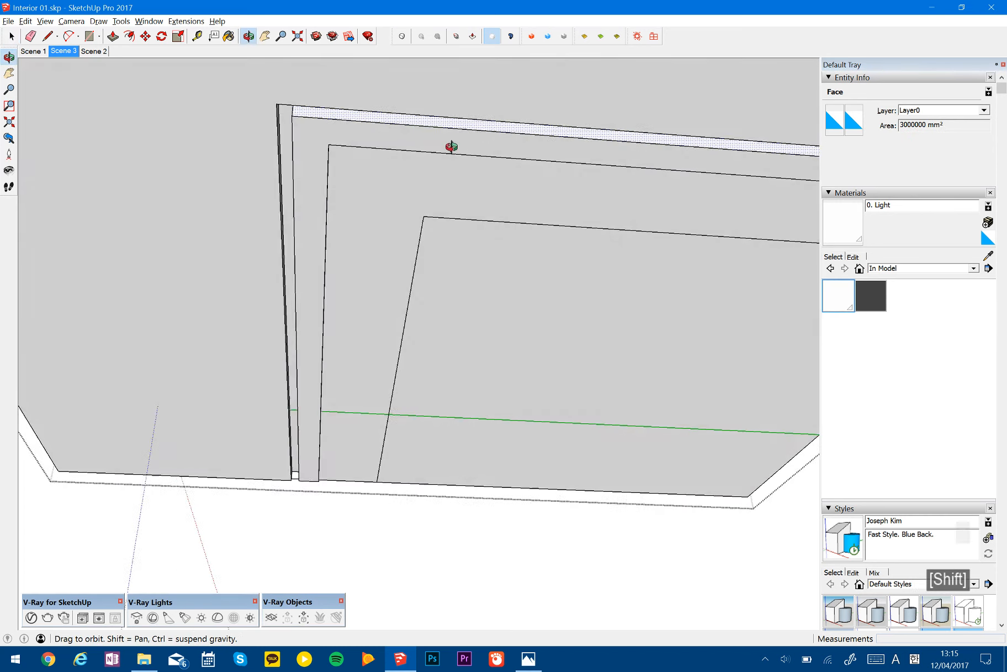
scroll(296, 132, "up", 5)
key("b")
scroll(387, 149, "down", 3)
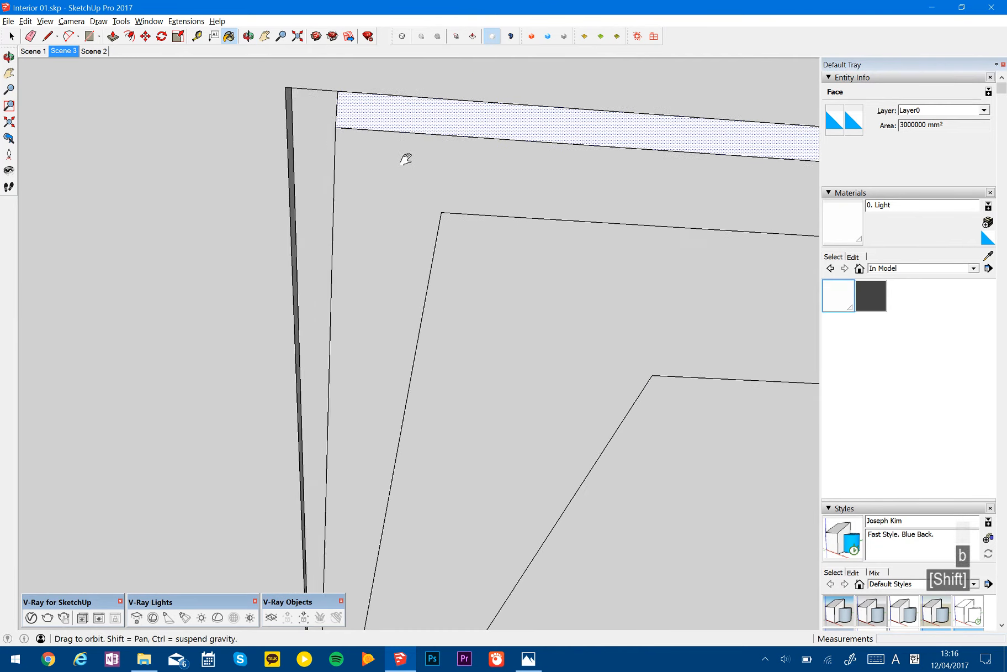
middle_click_drag(401, 168, 414, 191)
key("space")
left_click(413, 190)
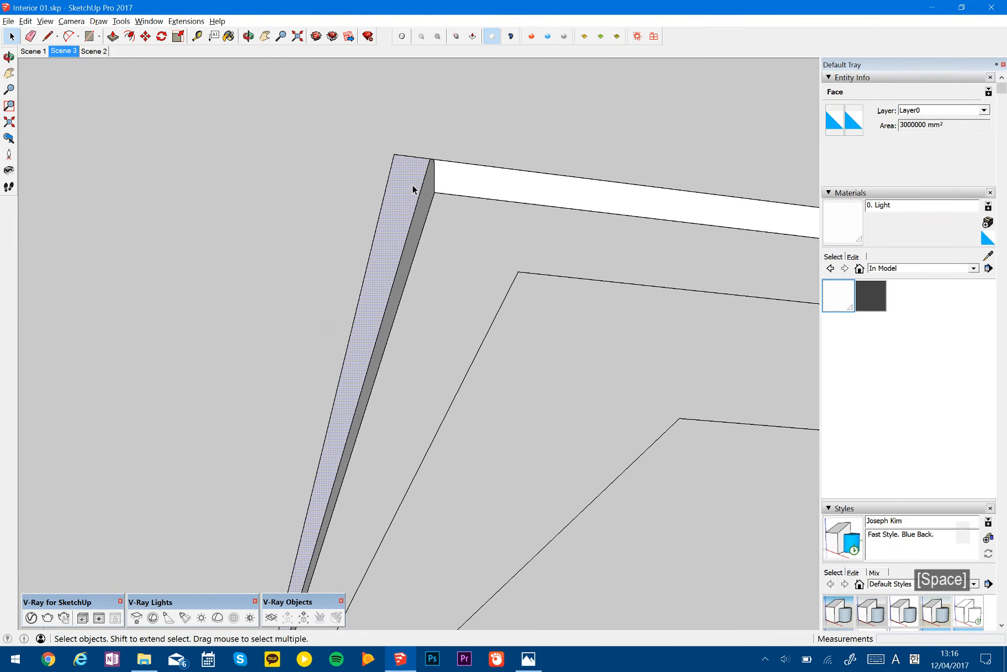
key("b")
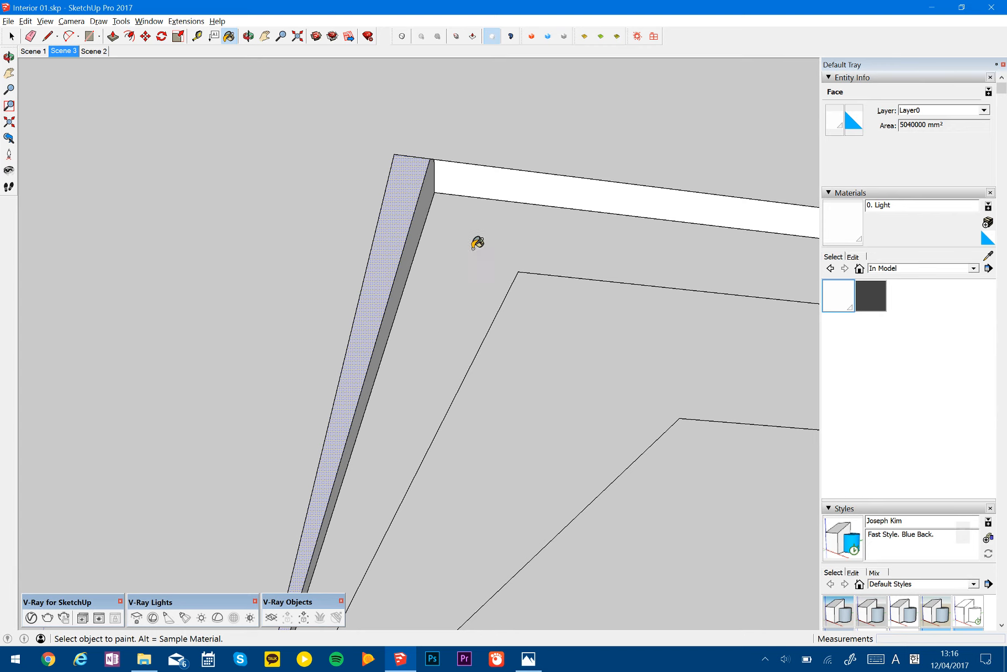
left_click(871, 295)
left_click(402, 191)
- Paint the remaining faces of the ceiling's lighting trough with Dark Ceiling and leave the ceiling group
mouse_move(409, 202)
middle_mouse_down()
mouse_move(259, 189)
mouse_move(674, 205)
middle_mouse_up()
left_click(255, 194)
left_click(430, 192)
left_click(453, 142)
mouse_move(658, 281)
middle_mouse_down()
mouse_move(630, 214)
mouse_move(674, 218)
mouse_move(571, 282)
mouse_move(497, 248)
middle_mouse_up()
left_click(635, 240)
middle_click_drag(497, 248, 569, 274, "shift")
scroll(479, 253, "down", 6)
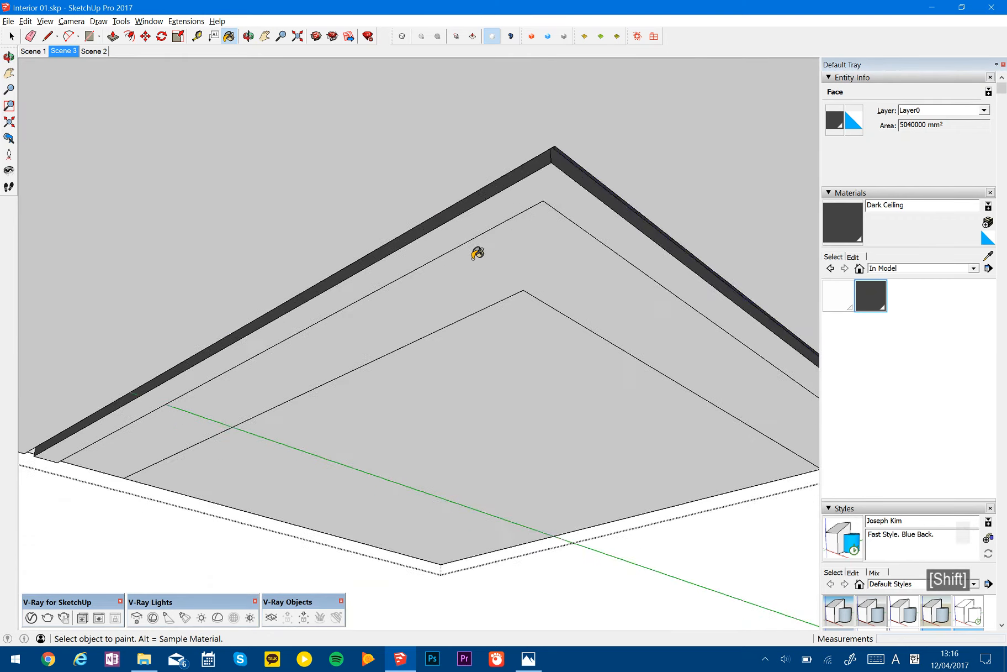
mouse_move(517, 246)
middle_mouse_down()
mouse_move(488, 348)
mouse_move(495, 284)
middle_mouse_up()
key("space")
key("Escape")
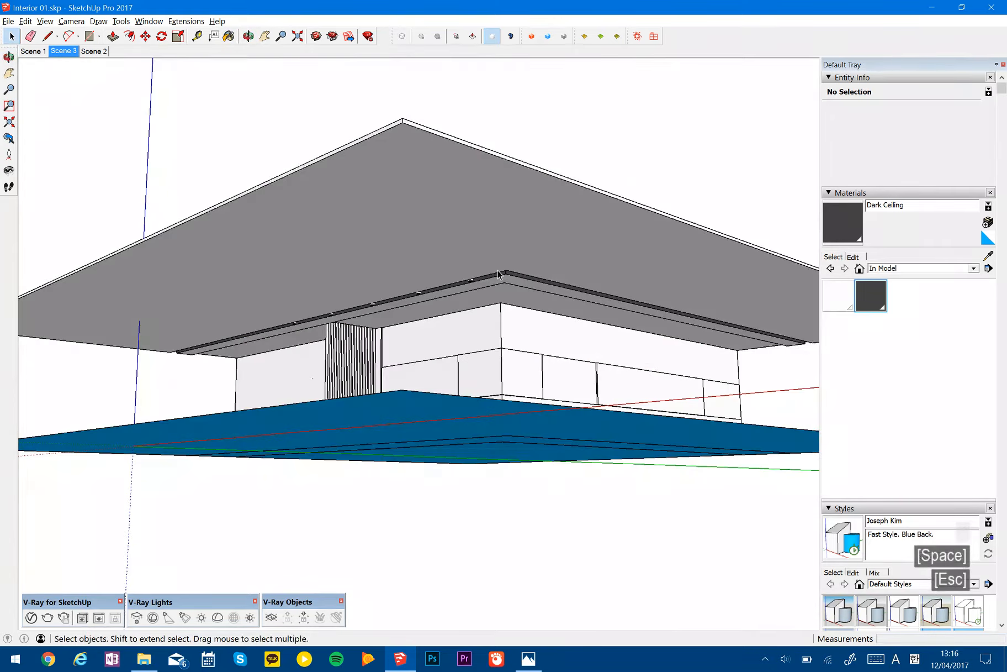
- Check the reference picture and paint the narrow panel beside the slatted screen with Dark Ceiling
key("alt+Tab")
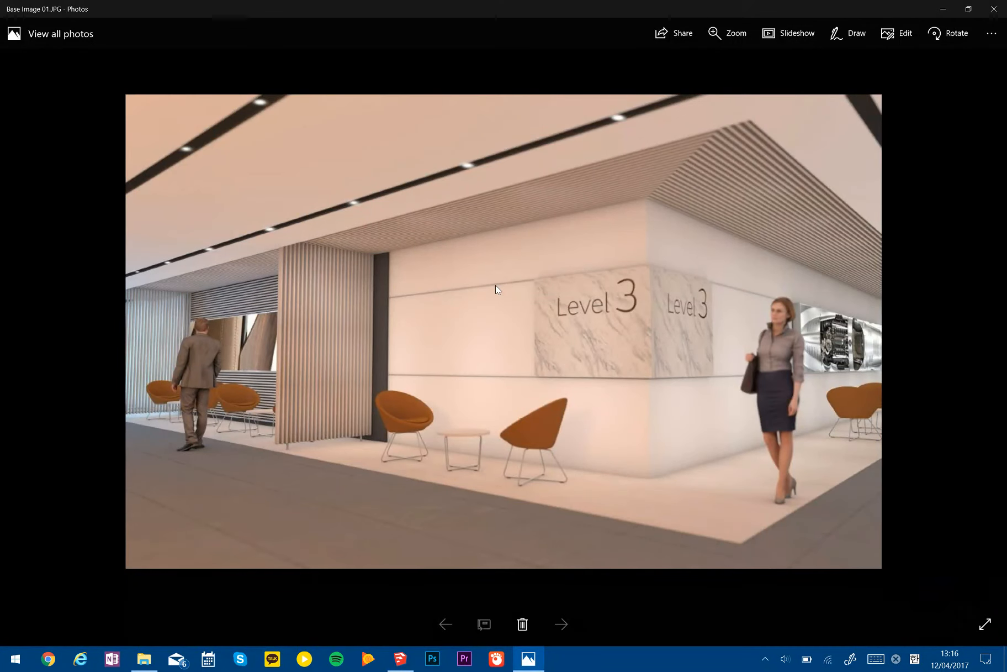
key("alt+Tab")
scroll(392, 351, "up", 8)
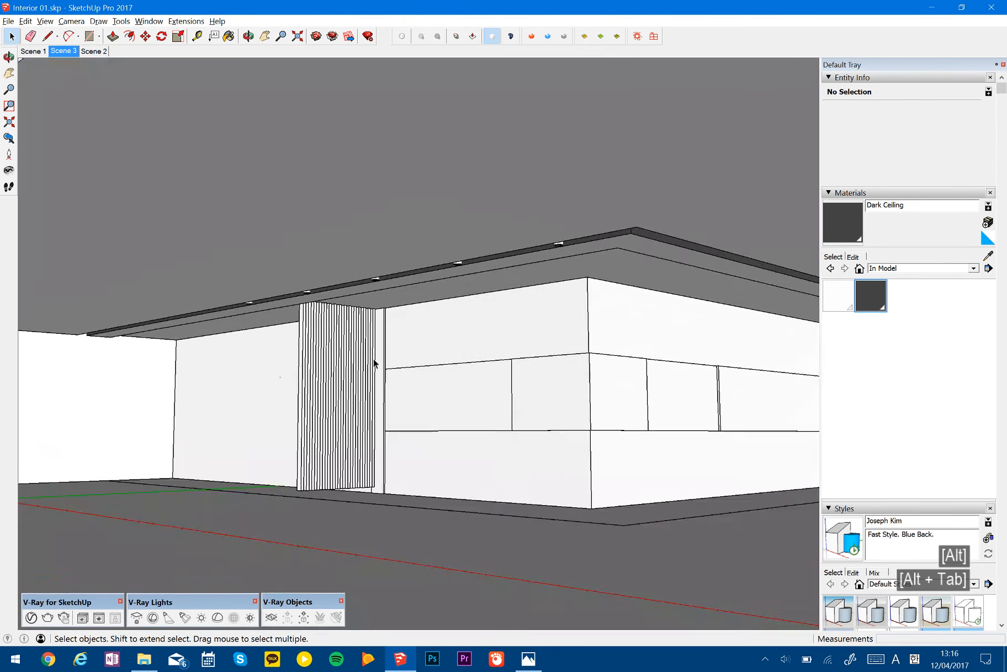
left_click(384, 357, "shift")
key("b")
left_click(391, 355)
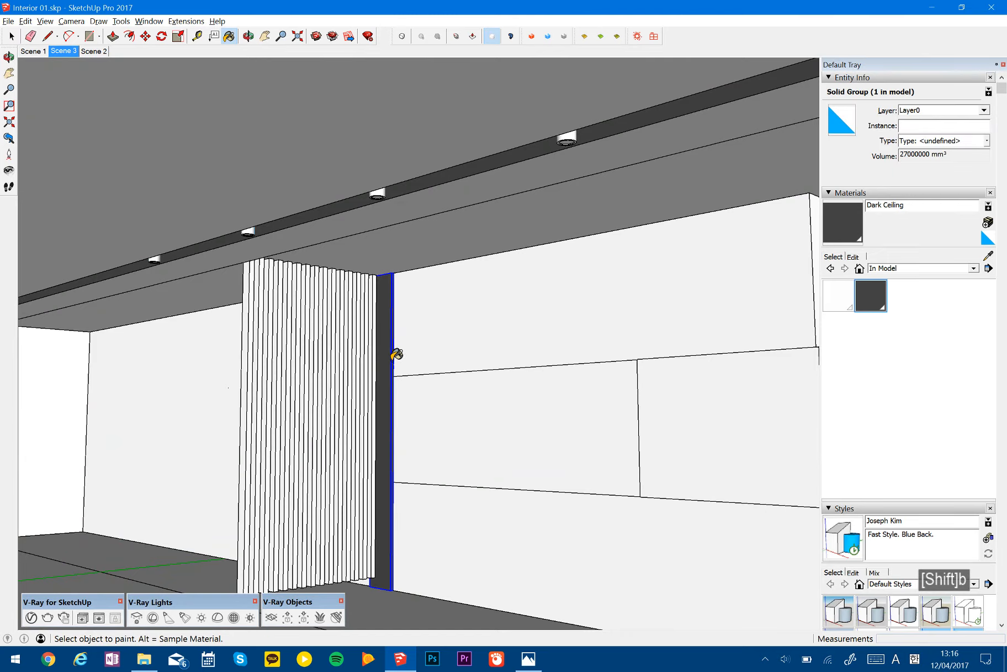
- Compare the walls and floor with the reference picture Base Image 01.JPG, and bring the model's floor into view
key("alt+Tab")
key("alt+Tab")
scroll(486, 304, "down", 3)
middle_click_drag(489, 301, 486, 260)
key("alt+Tab")
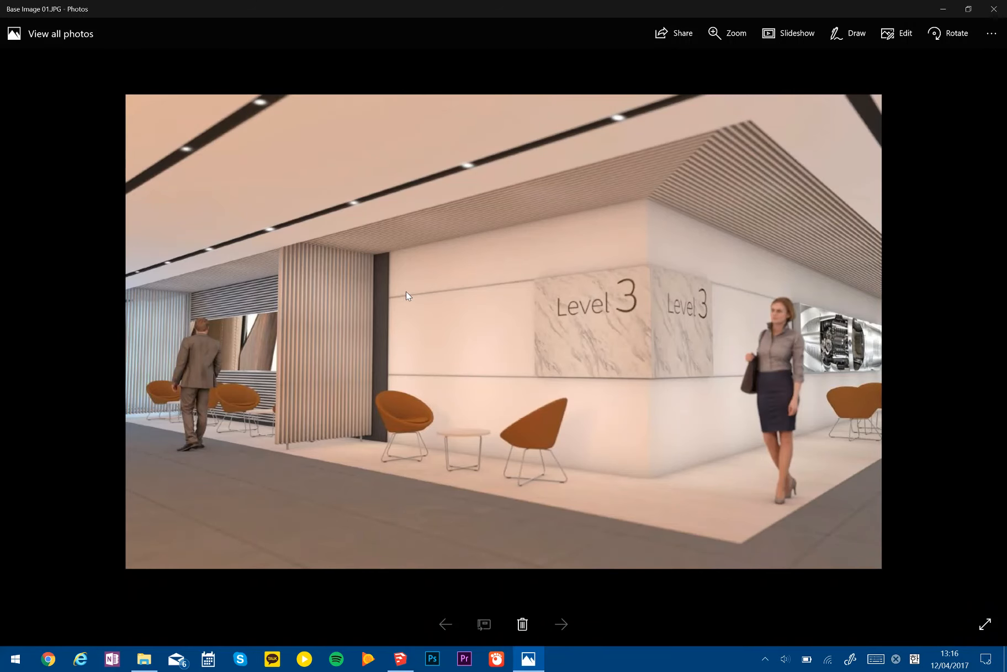
key("alt+Tab")
key("alt")
key("alt+Tab")
key("alt+Tab")
mouse_move(445, 481)
middle_mouse_down()
mouse_move(499, 445)
mouse_move(507, 539)
middle_mouse_up()
key("alt+Tab")
key("alt+Tab")
middle_click_drag(476, 465, 602, 456)
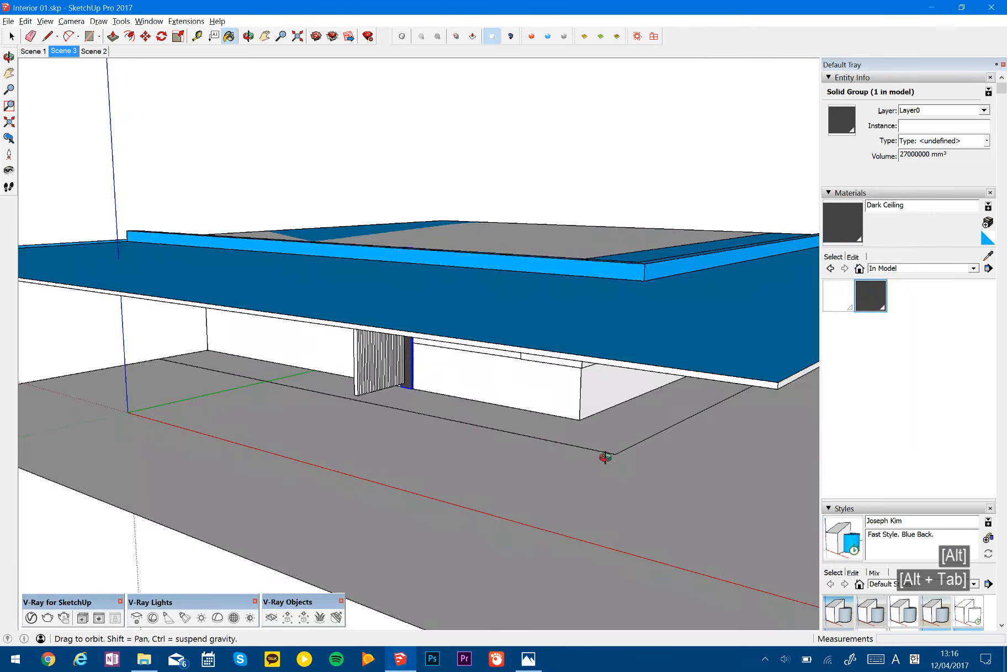
- Start a new material based on Default and browse for its texture image
left_click(989, 239)
left_click(989, 223)
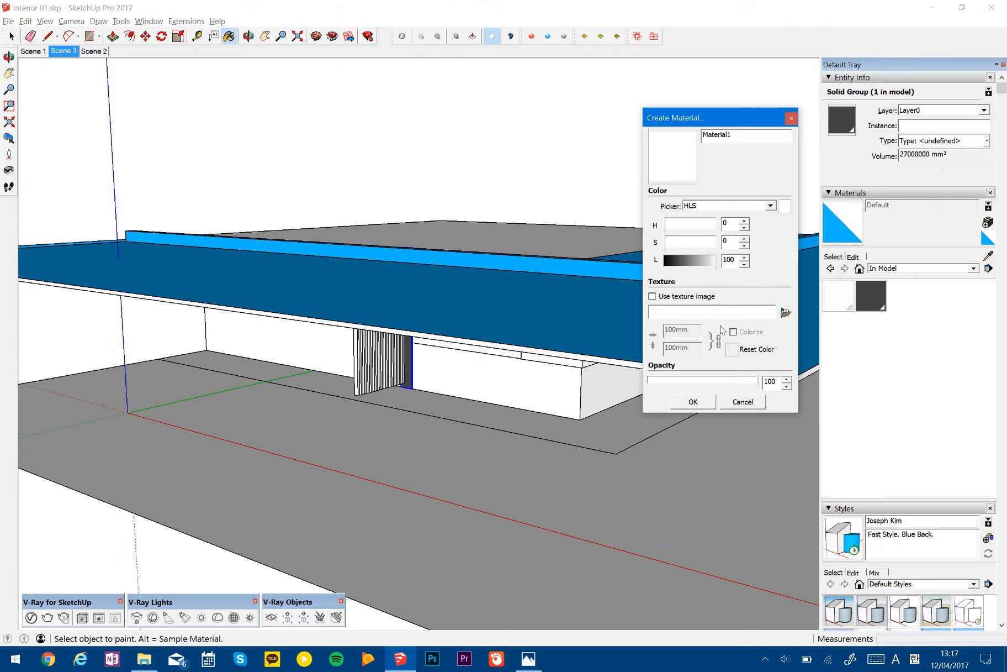
left_click(785, 313)
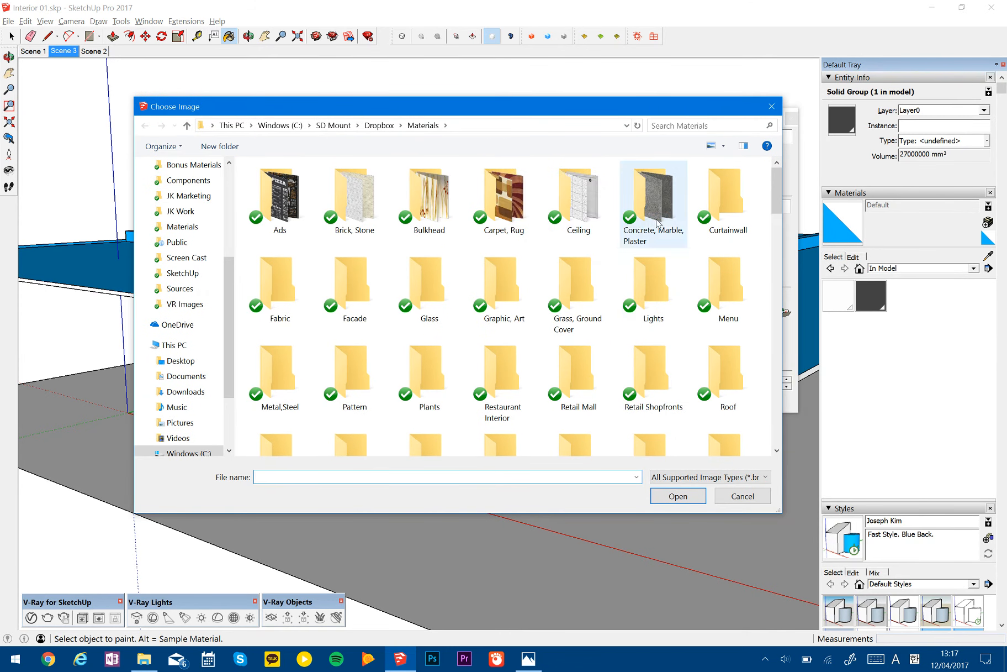
mouse_move(776, 190)
left_mouse_down()
mouse_move(776, 212)
mouse_move(776, 182)
left_mouse_up()
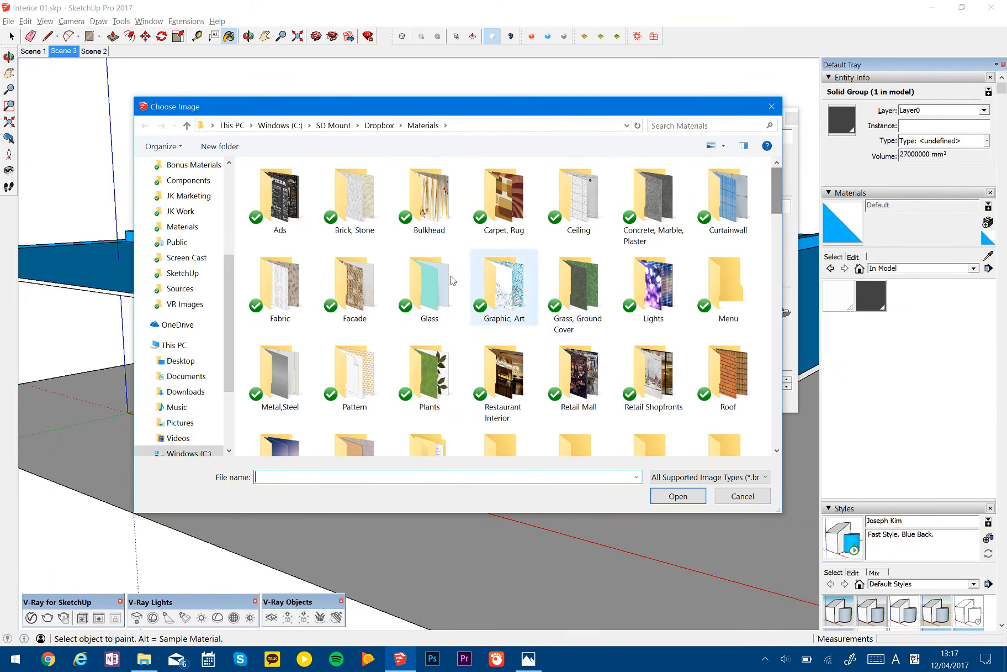
left_click_drag(229, 274, 230, 327)
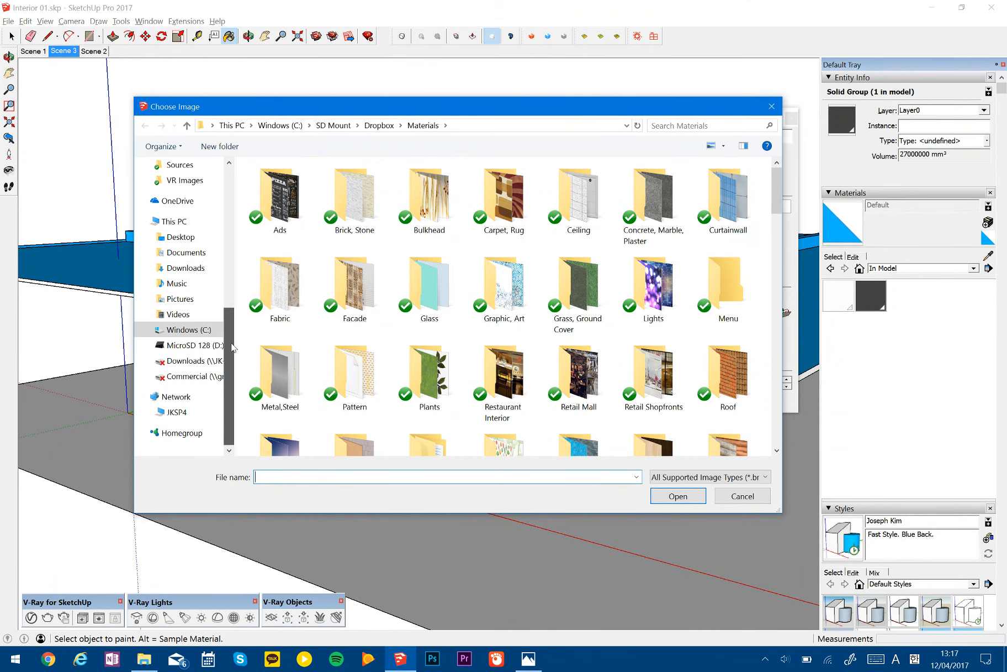
left_click(202, 377)
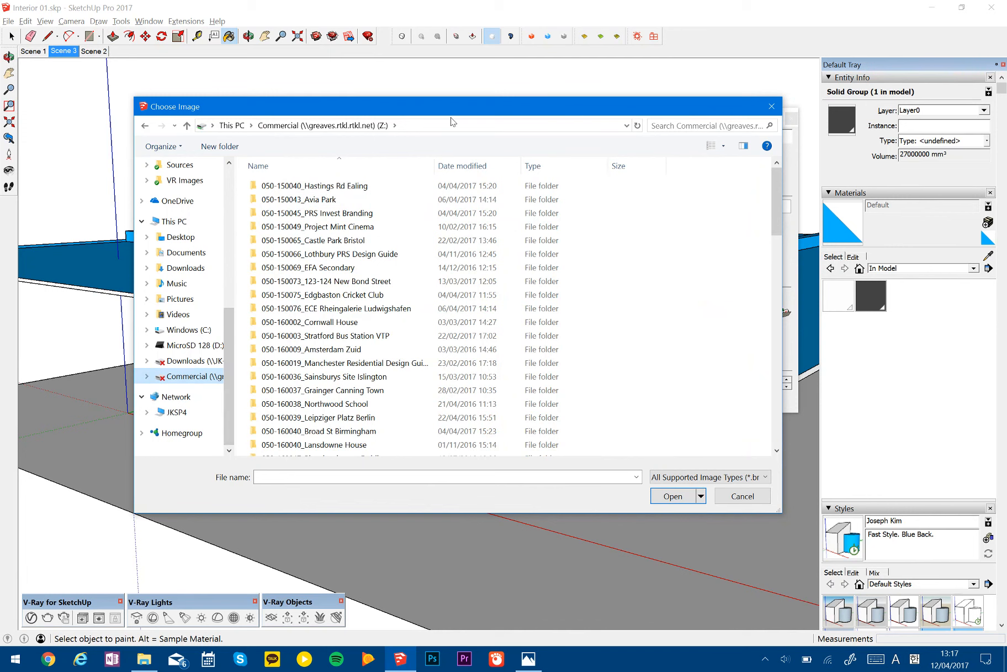
left_click_drag(230, 354, 246, 280)
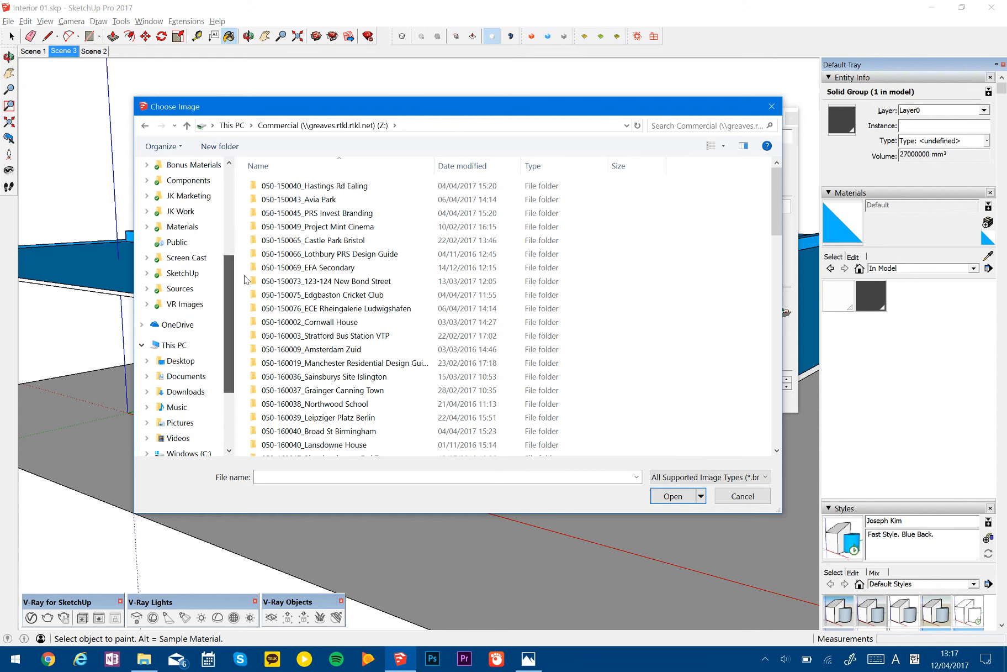
left_click(183, 228)
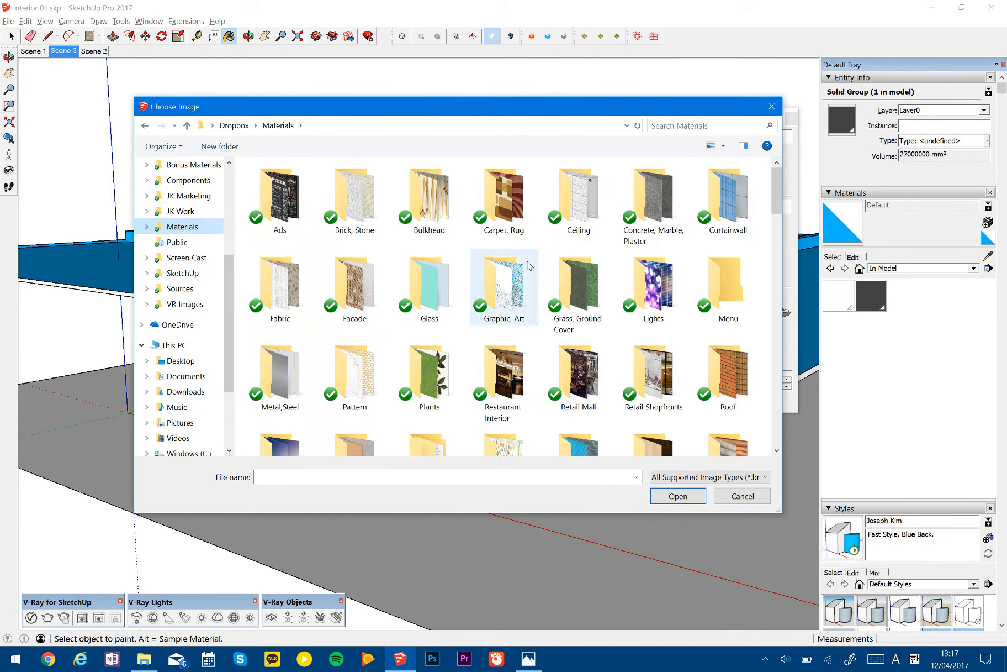
- Use concrete-17_b010.png from the Dropbox Materials folder as the new material's texture image
left_click_drag(775, 197, 775, 271)
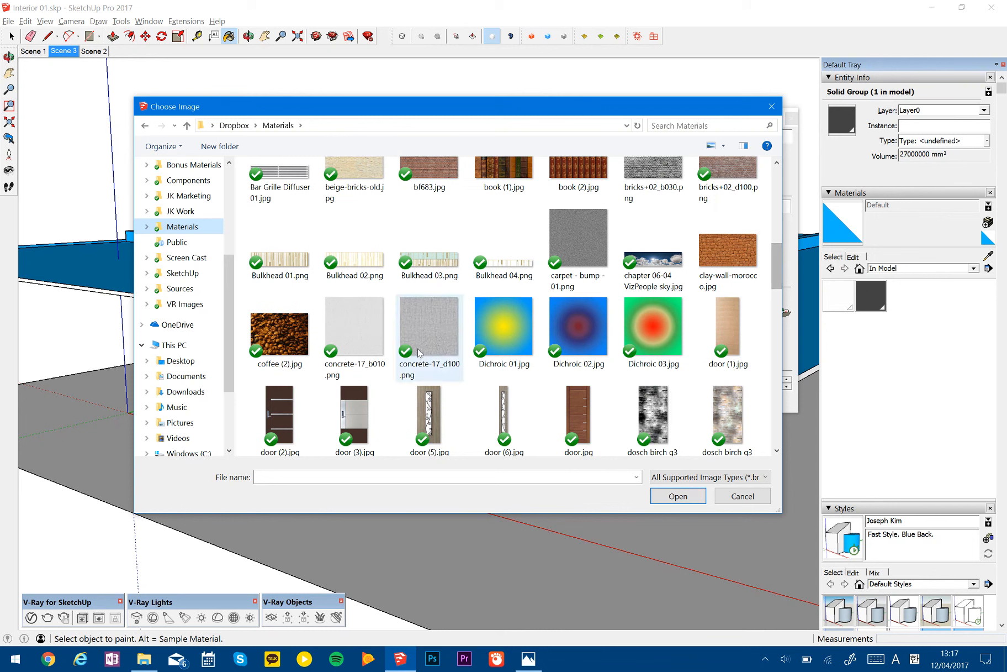
left_click(355, 329)
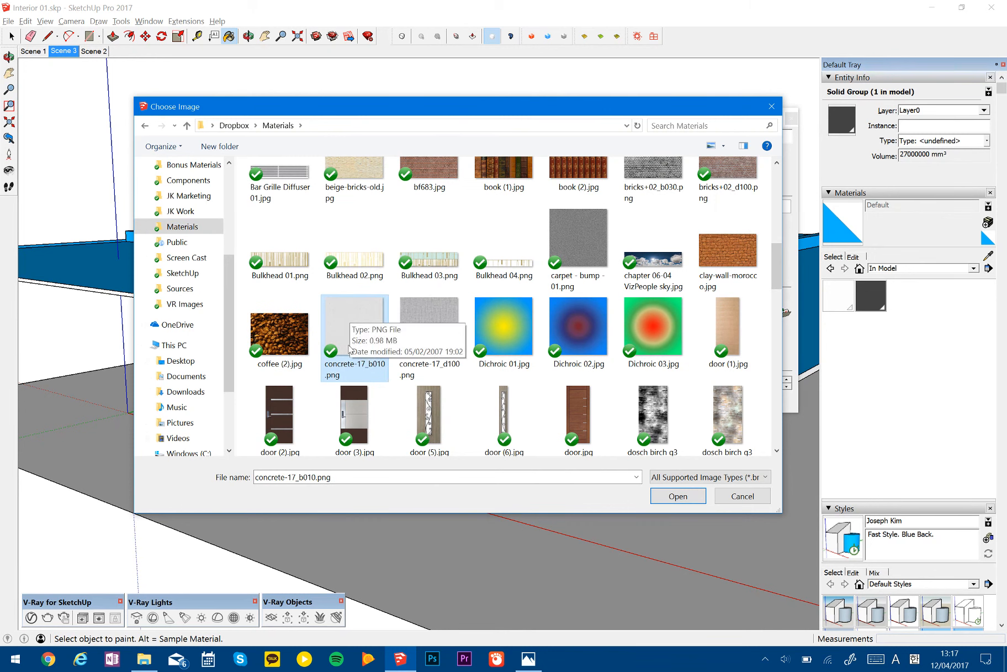
left_click(685, 497)
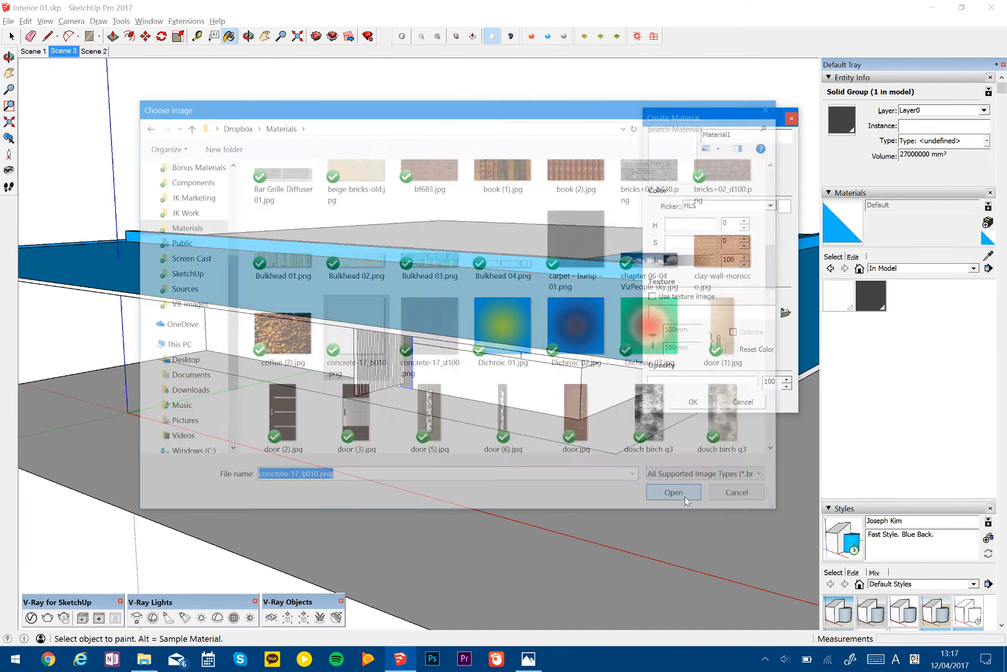
- Name the material Floor Light Gray, set its texture size to 1 m, and create it
left_click_drag(740, 136, 618, 137)
type("F")
key("BackSpace")
key("BackSpace")
key("BackSpace")
type("Floor ")
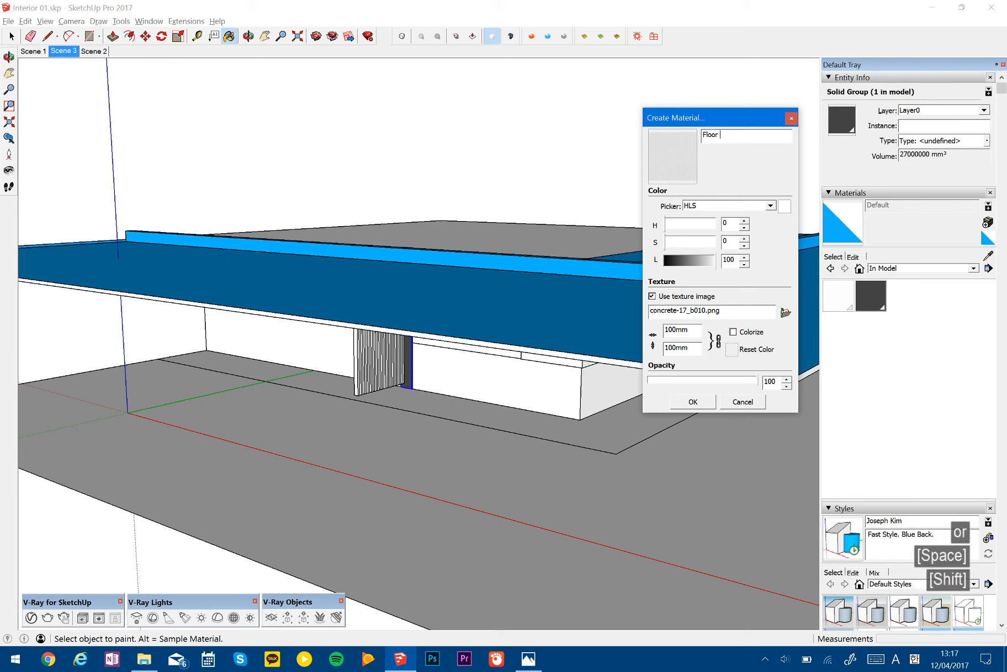
type("Light Gray")
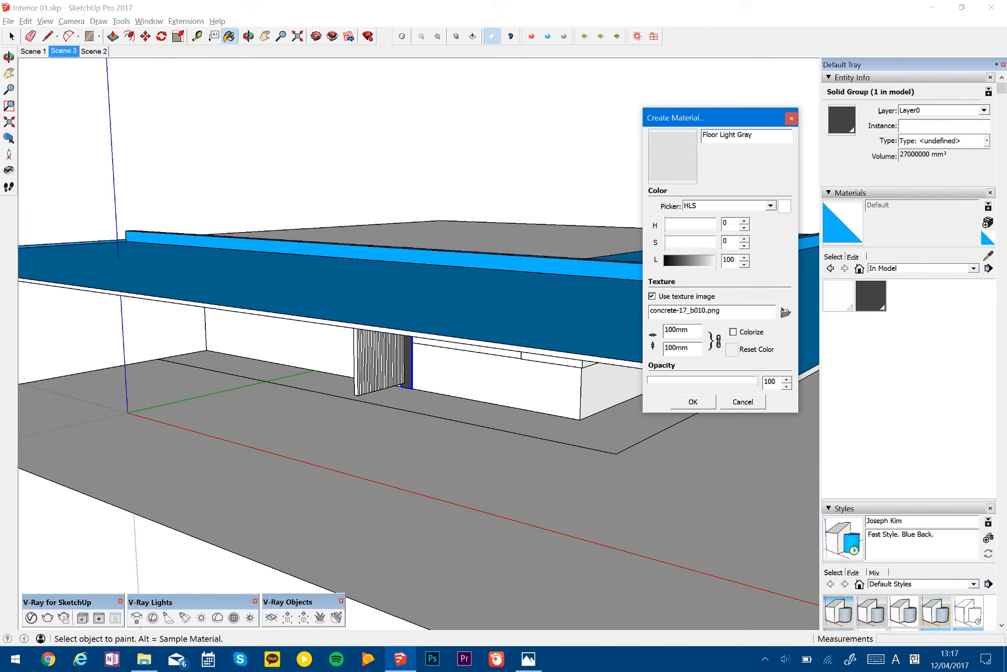
type("1m")
left_click(697, 402)
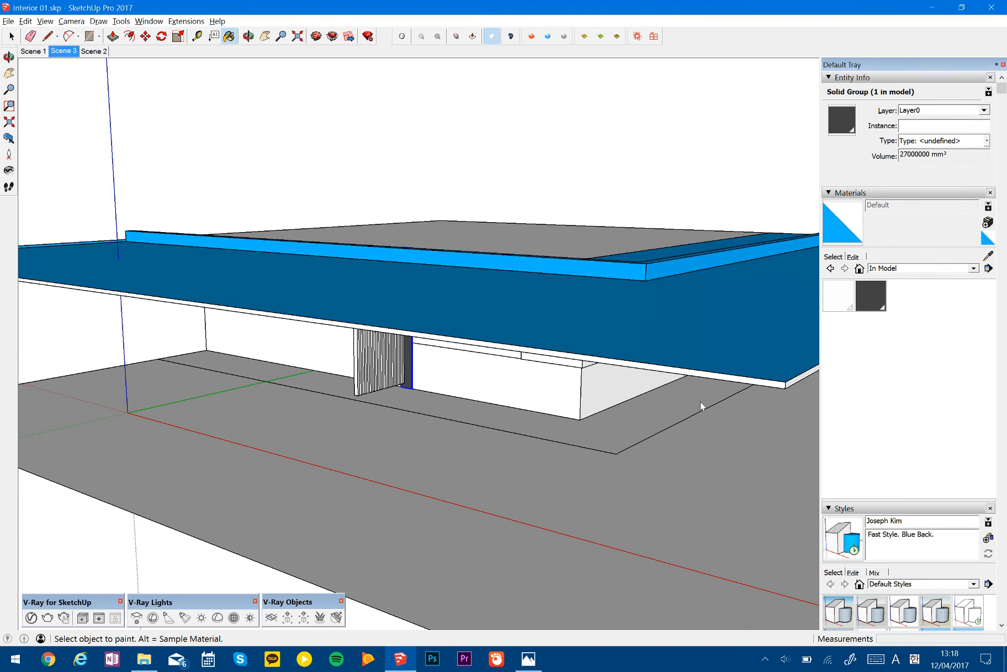
- Open the floor group, paint the large outer floor face with Floor Light Gray, and leave the group
key("space")
left_click(607, 436)
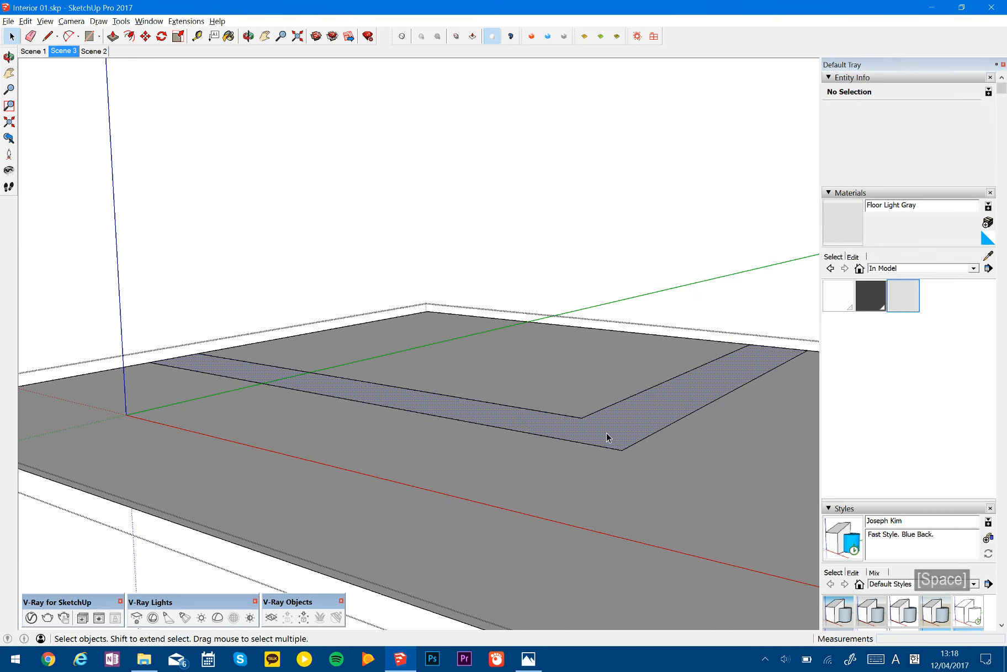
key("alt+Tab")
key("alt+Tab")
left_click(615, 492)
key("b")
left_click(700, 536)
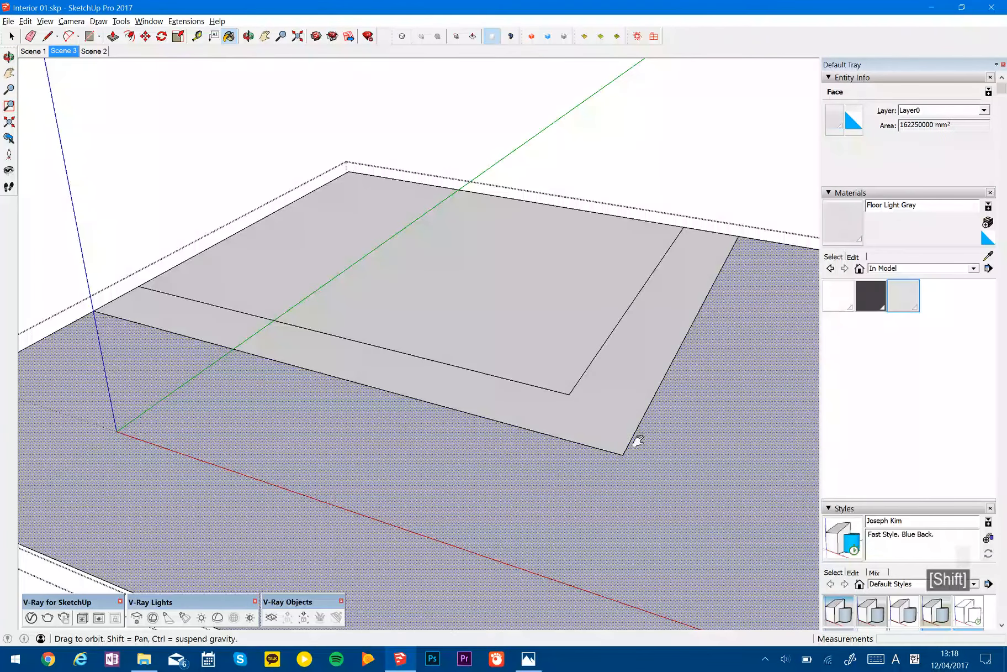
scroll(602, 416, "up", 8)
mouse_move(550, 348)
middle_mouse_down()
mouse_move(544, 466)
mouse_move(529, 314)
mouse_move(574, 327)
mouse_move(568, 311)
middle_mouse_up()
key("space")
key("Escape")
- Go to Scene 3 and compare the painted floor with the reference picture
scroll(531, 340, "down", 8)
left_click(69, 52)
key("alt+Tab")
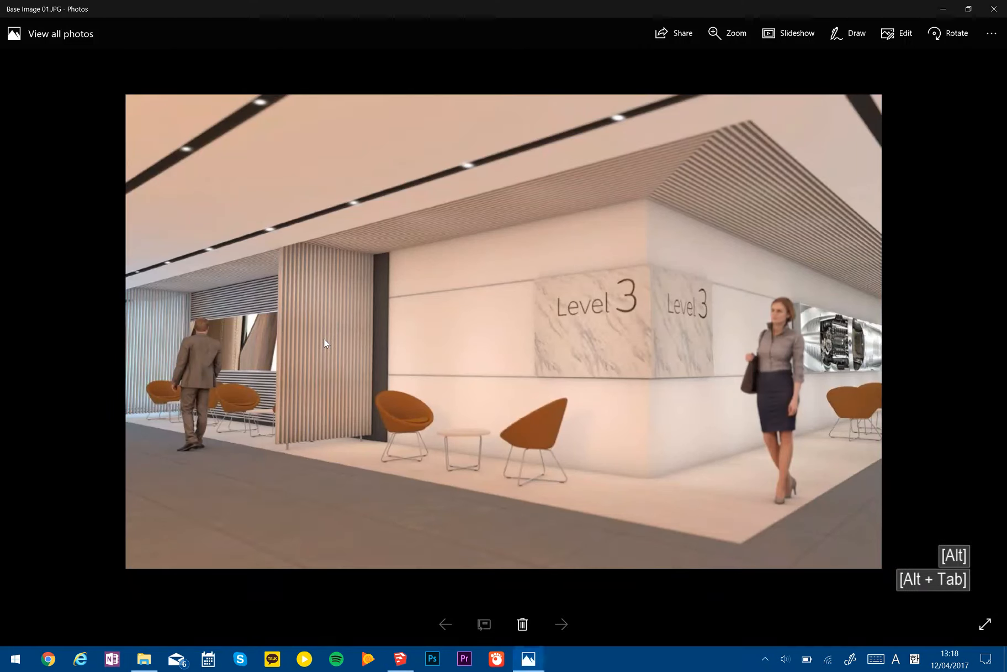
key("alt+Tab")
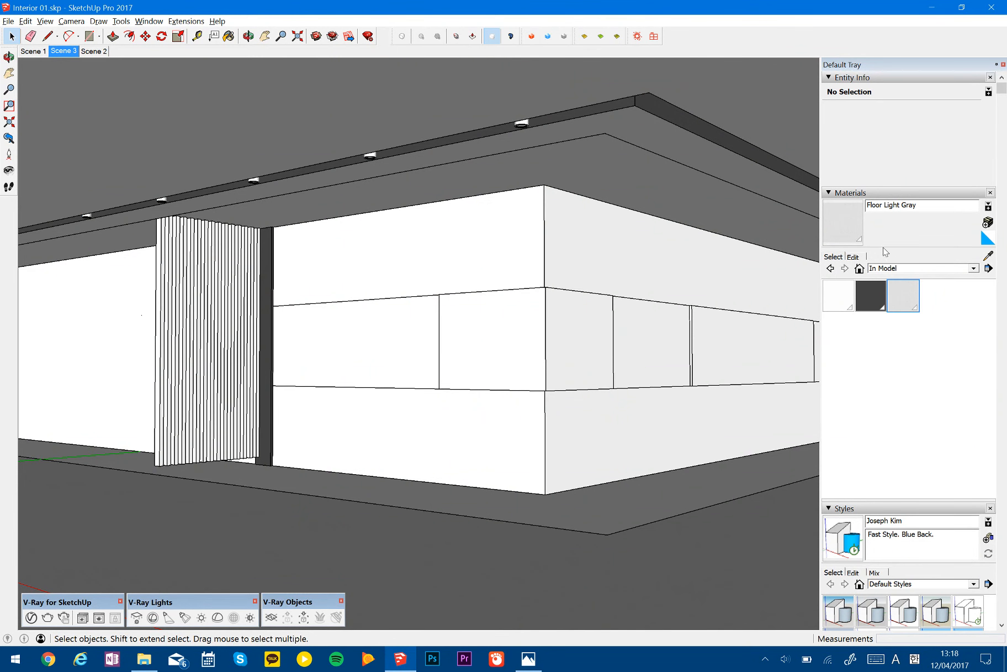
- Show the Floor Light Gray material's edit settings and check which default image editor is set in the preferences
left_click(855, 257)
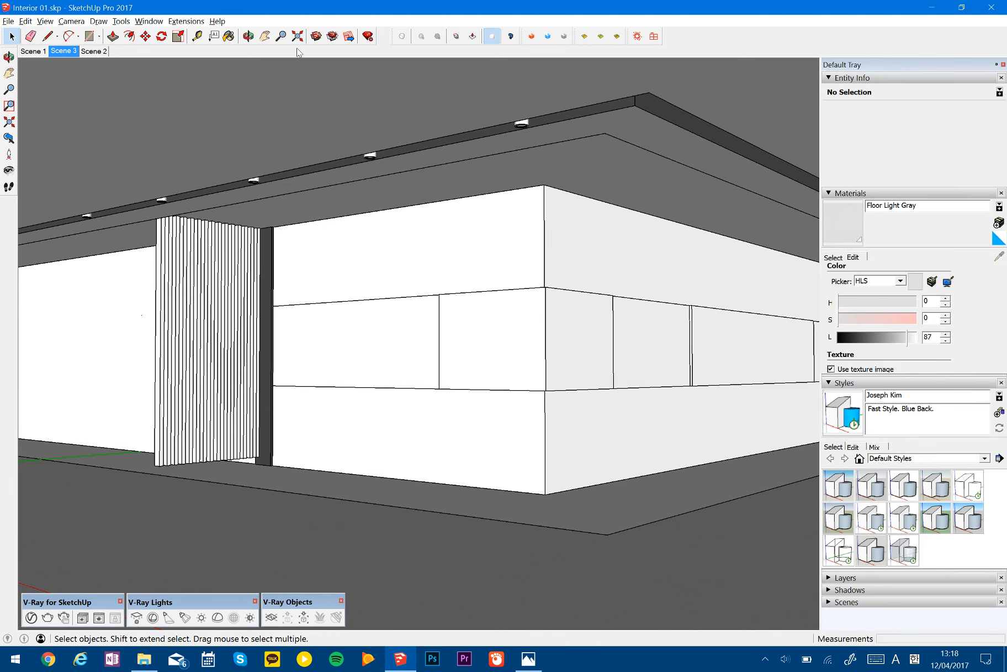
left_click(149, 21)
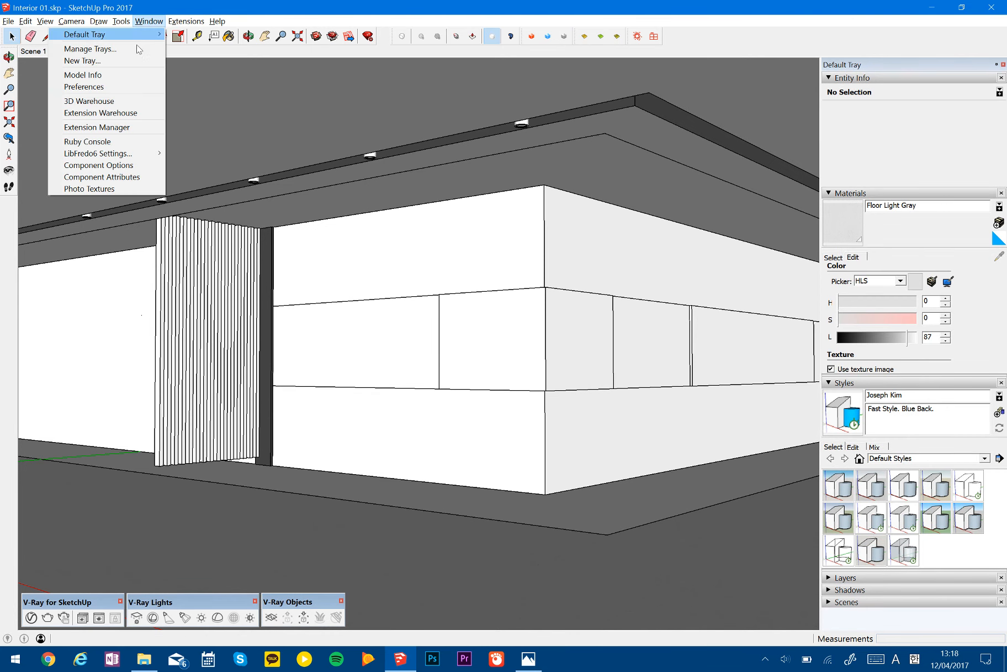
left_click(114, 89)
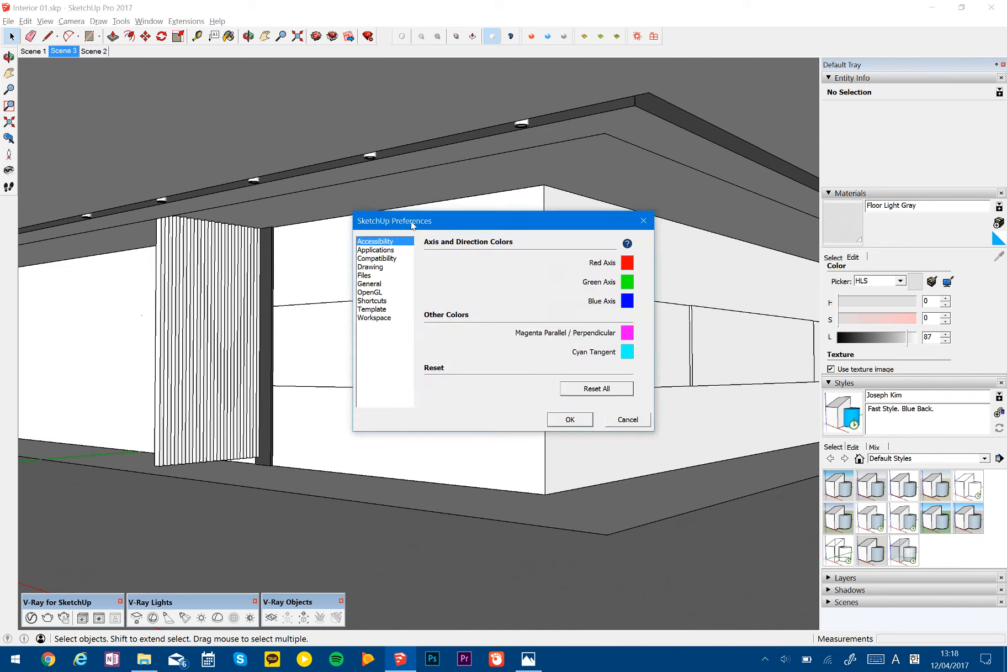
left_click(388, 251)
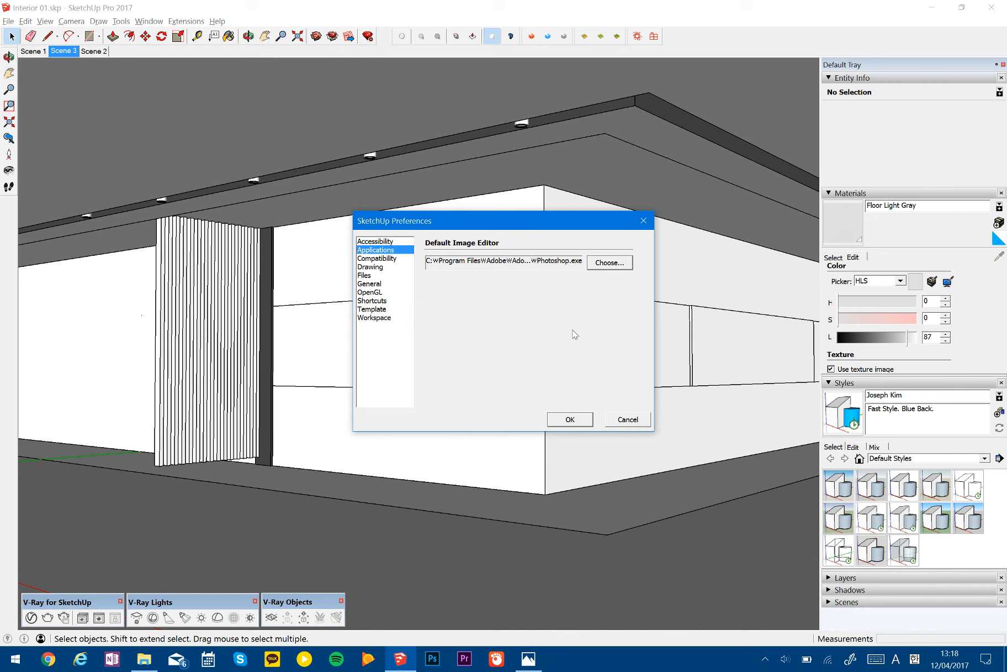
left_click(625, 420)
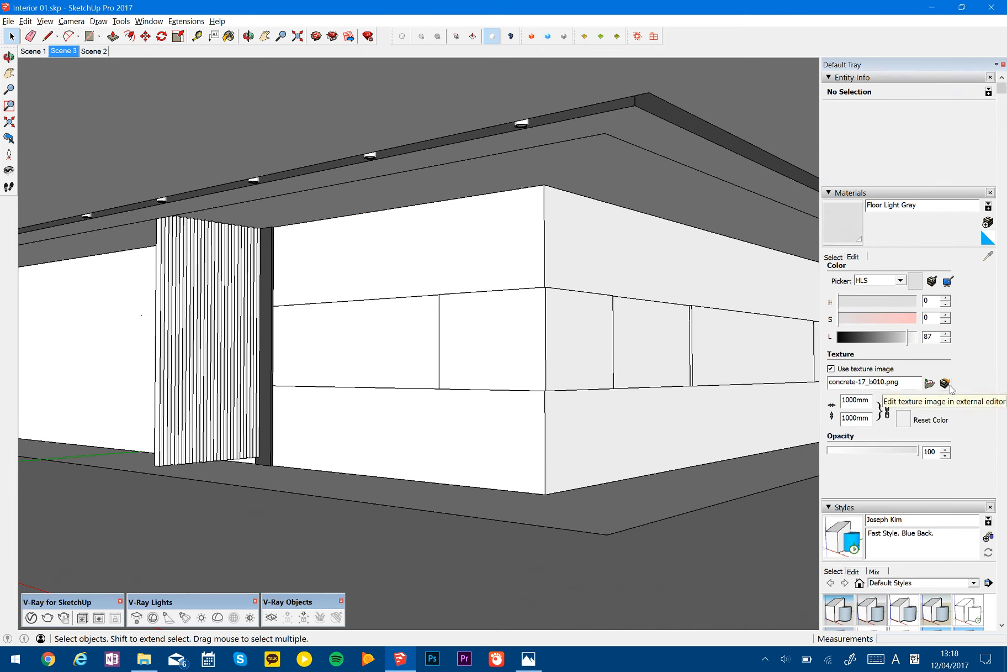
- Open the Floor Light Gray texture concrete-17_b010.png in the external image editor
key("ctrl")
key("ctrl")
key("ctrl")
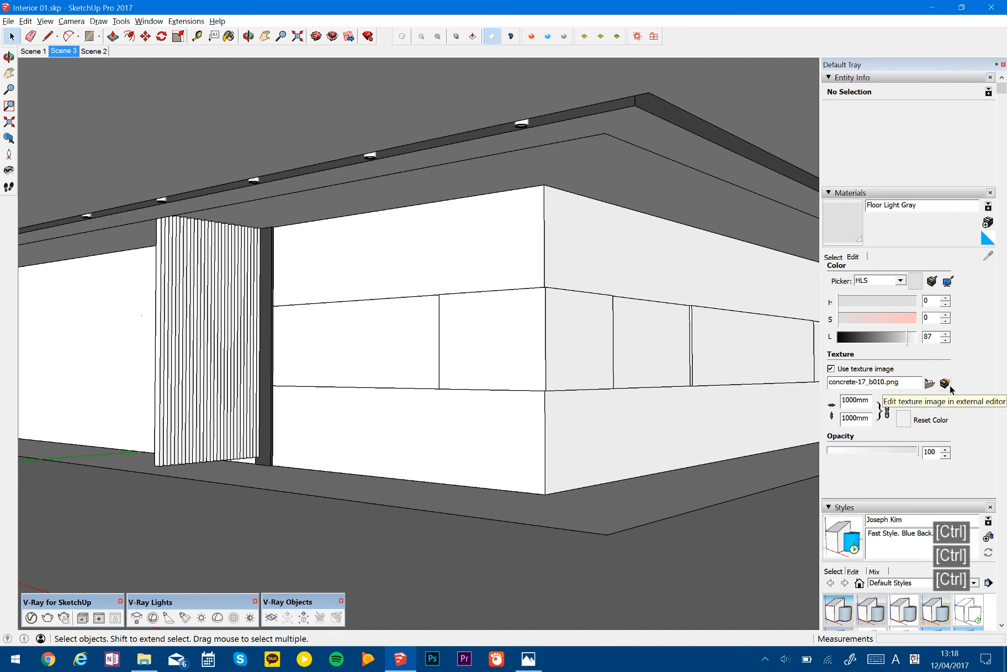
left_click(948, 386)
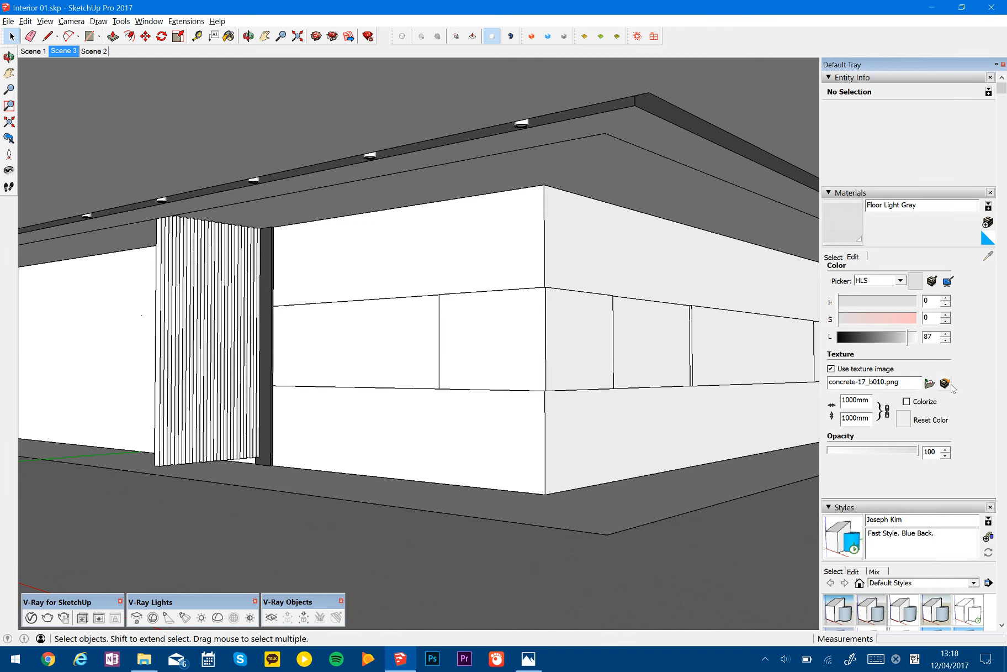
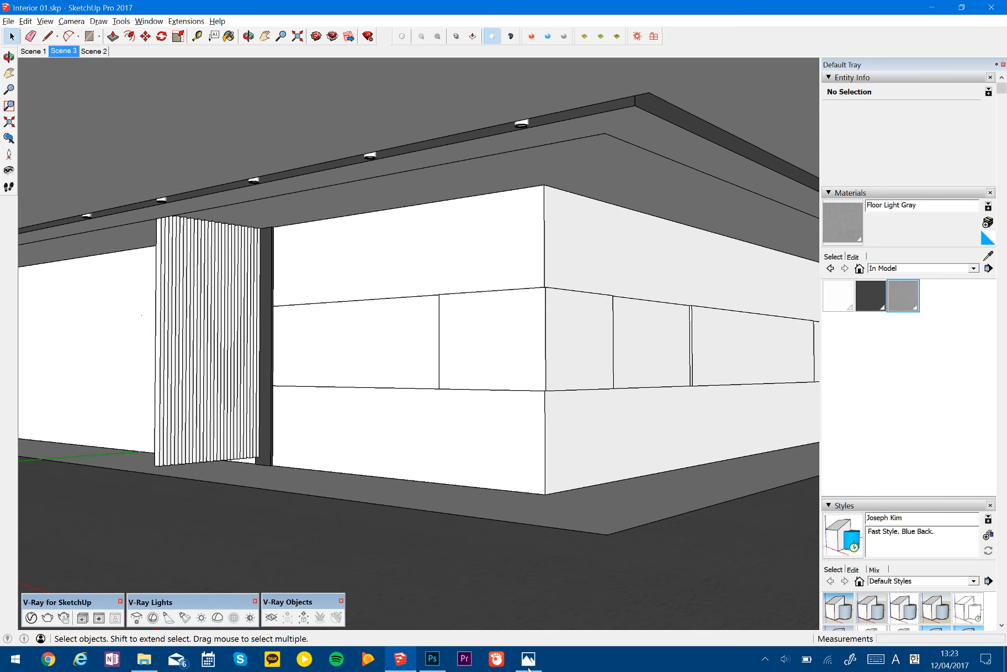
- Switch to Photoshop, check the image size of the concrete-17_b010.png texture without changing it, and return to SketchUp
left_click(431, 660)
key("ctrl+a")
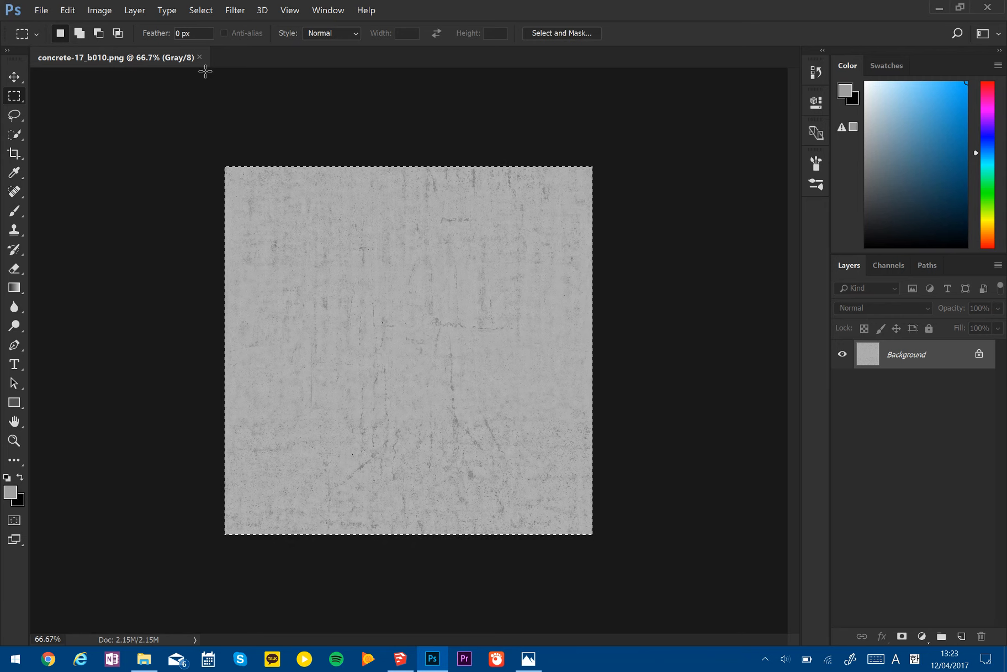
left_click(93, 12)
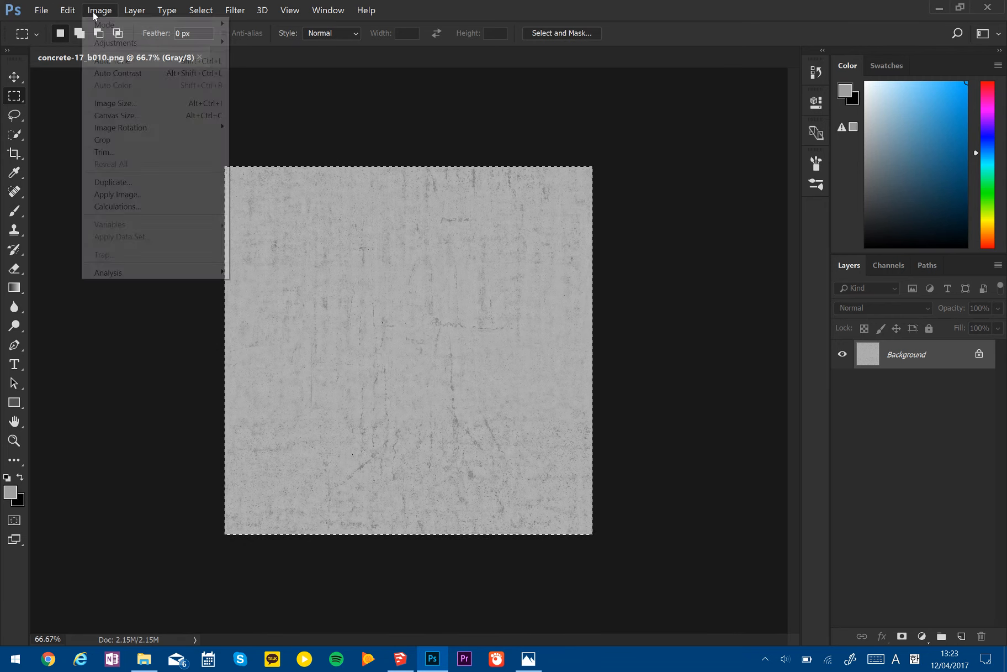
left_click(127, 104)
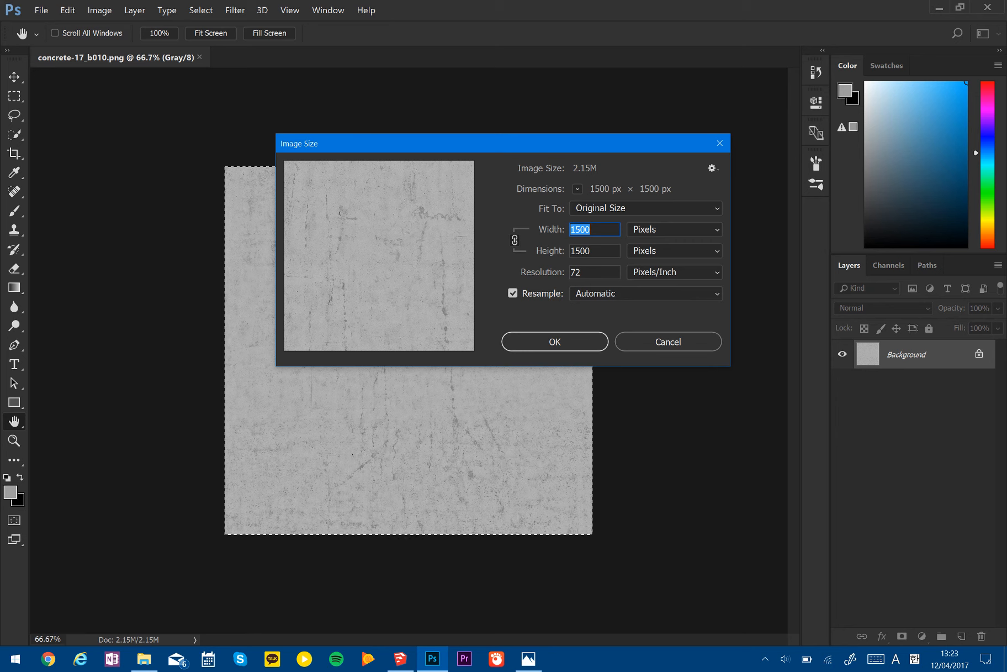
left_click(638, 344)
left_click(499, 539)
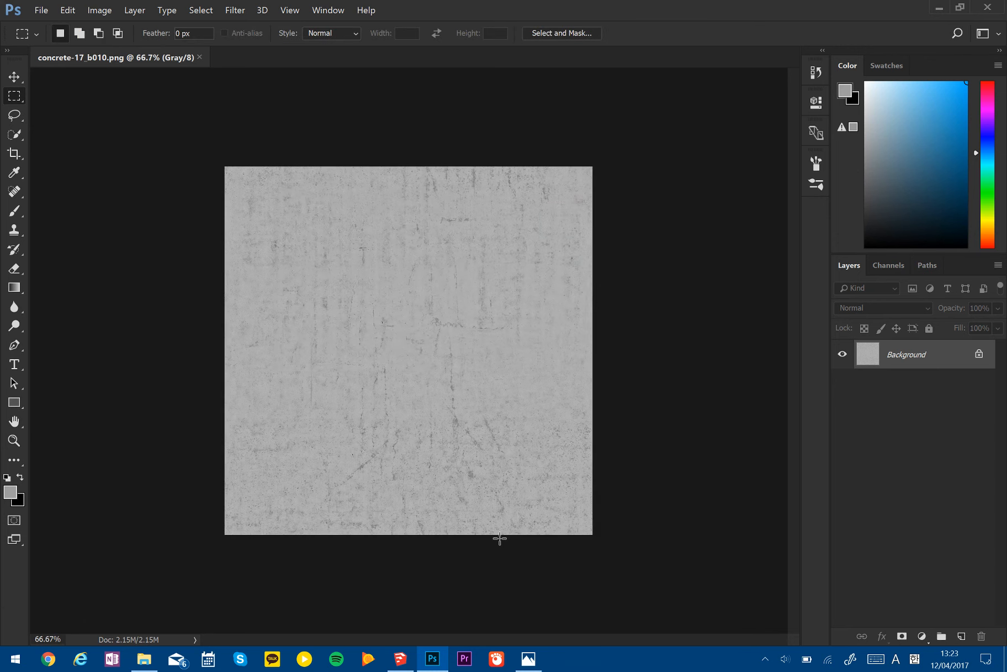
left_click(401, 659)
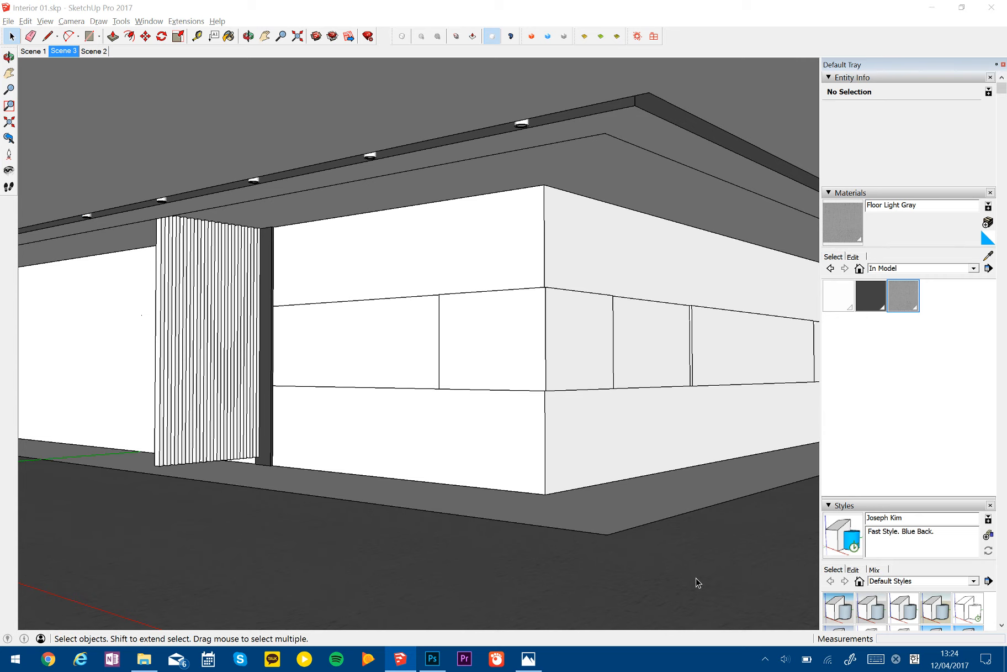
- Compare the floor in the model view with the floor in the Base Image 01.JPG reference picture
mouse_move(632, 474)
middle_mouse_down()
mouse_move(643, 470)
mouse_move(623, 471)
mouse_move(650, 472)
middle_mouse_up()
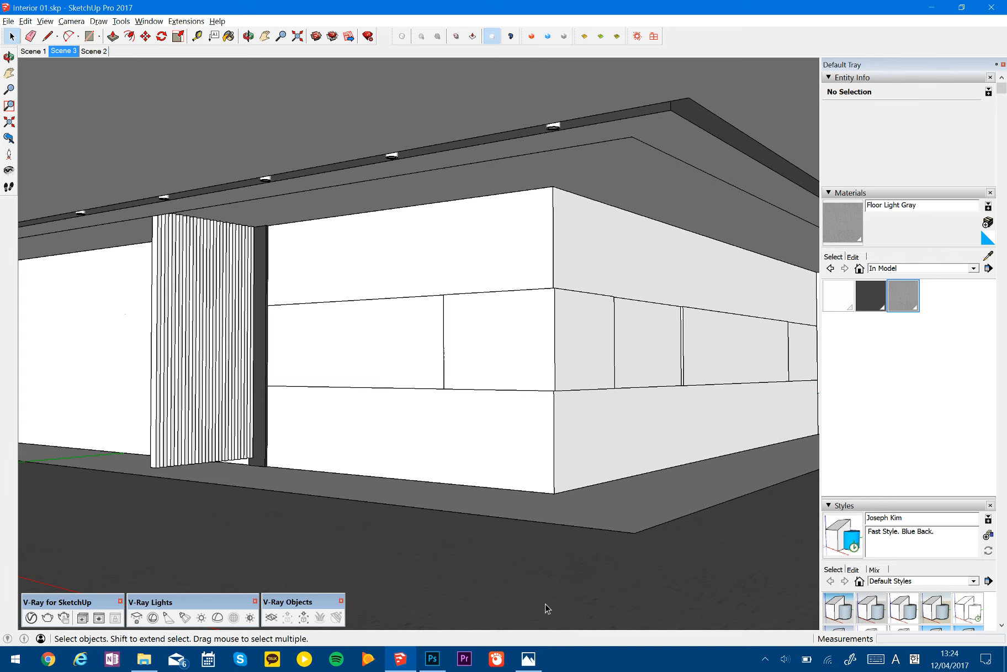
left_click(539, 660)
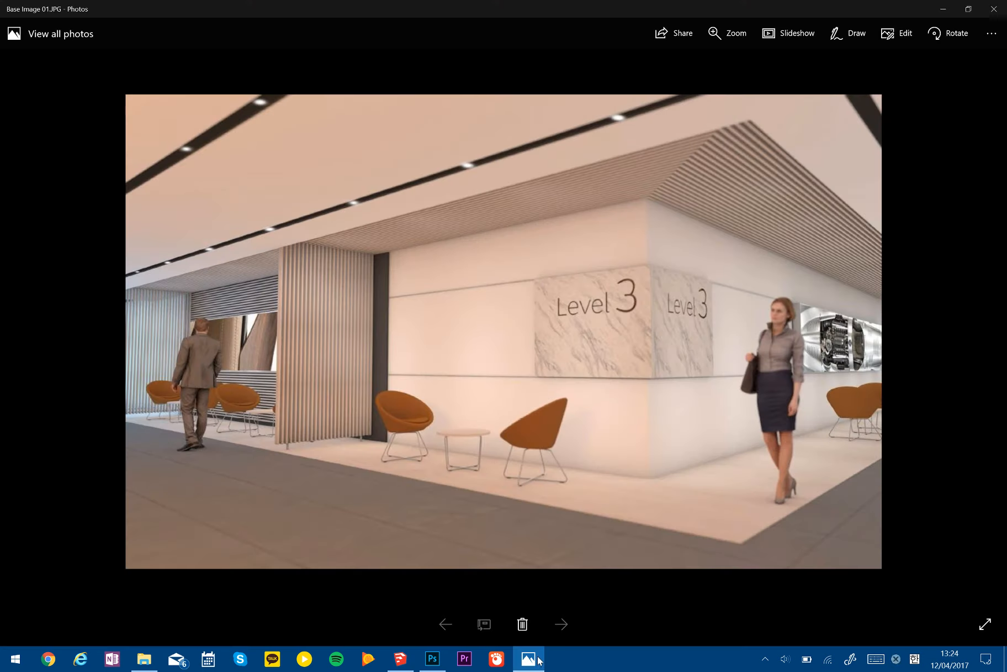
left_click(393, 660)
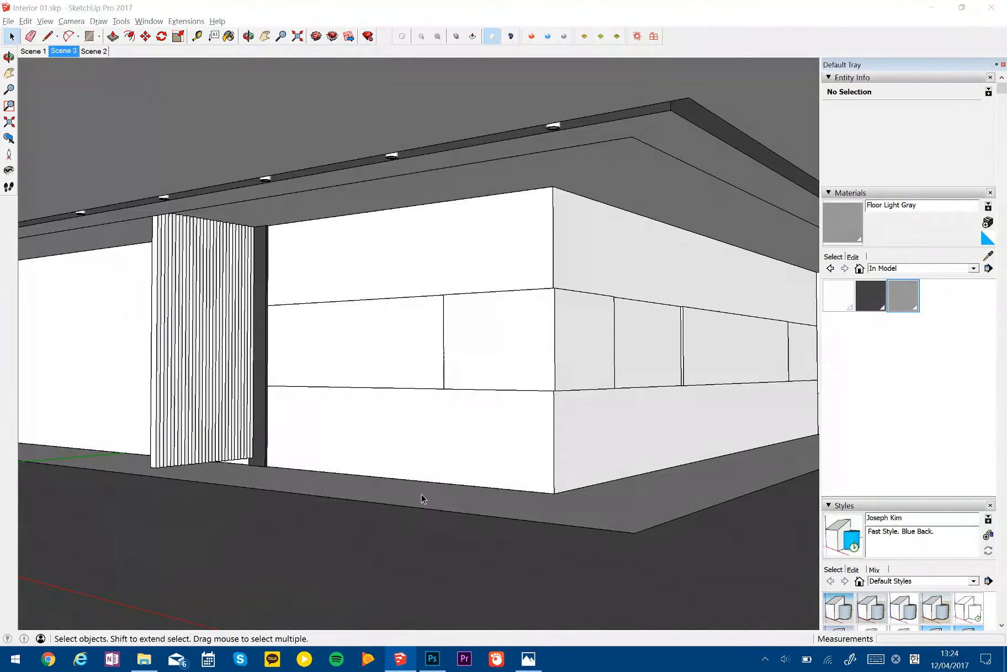
key("alt+Tab")
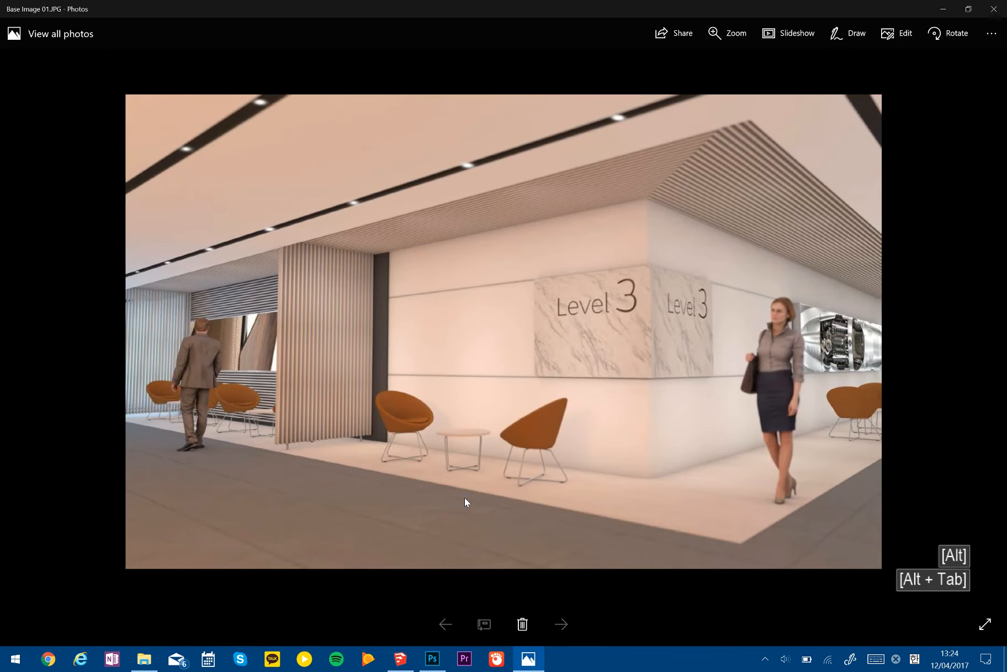
key("alt+Tab")
- Open the floor group for editing, with the corner between the white and gray floor faces in view
key("shift")
key("space")
triple_click(554, 491)
key("h")
mouse_move(534, 454)
middle_mouse_down()
mouse_move(536, 507)
mouse_move(532, 463)
mouse_move(407, 573)
mouse_move(466, 483)
middle_mouse_up()
scroll(533, 483, "down", 3)
key("Escape")
key("alt+Tab")
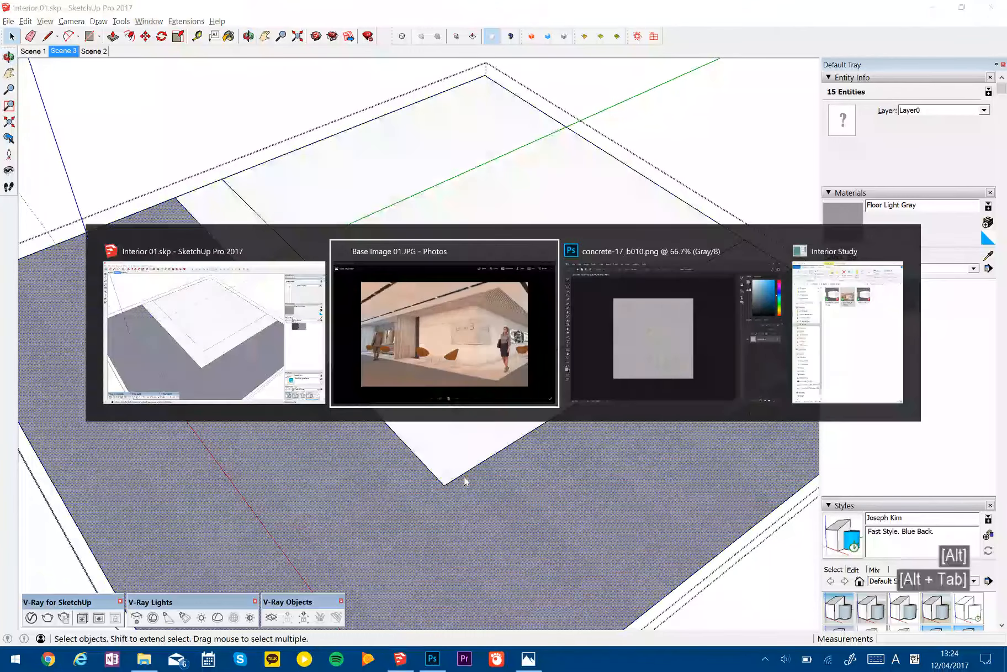
key("alt+Tab")
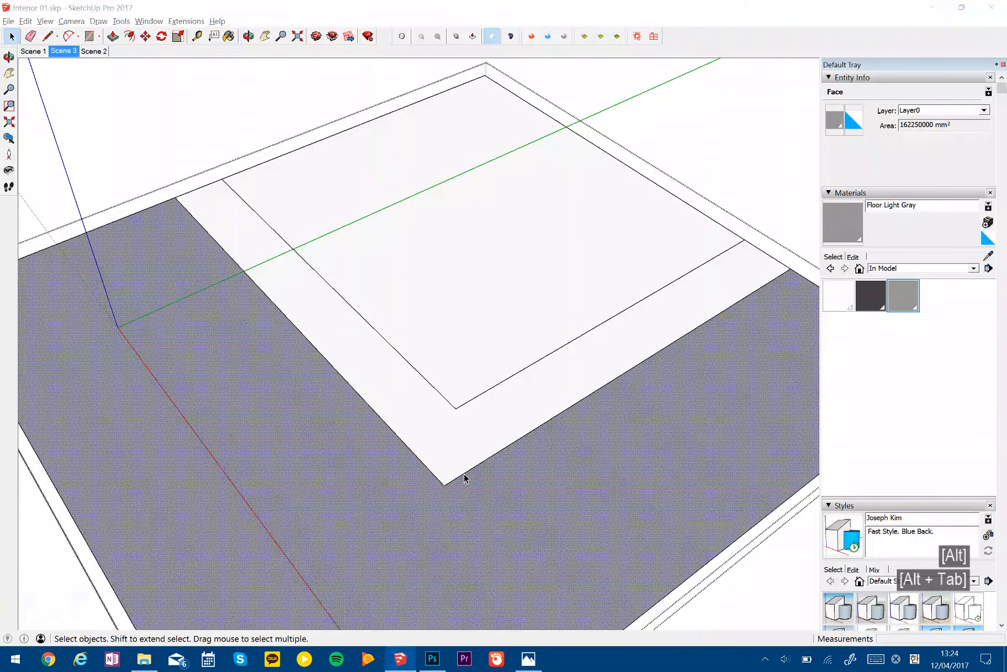
- Offset the two edges between the white and gray floor areas outward by 300 mm onto the gray floor
left_click(438, 478, "shift")
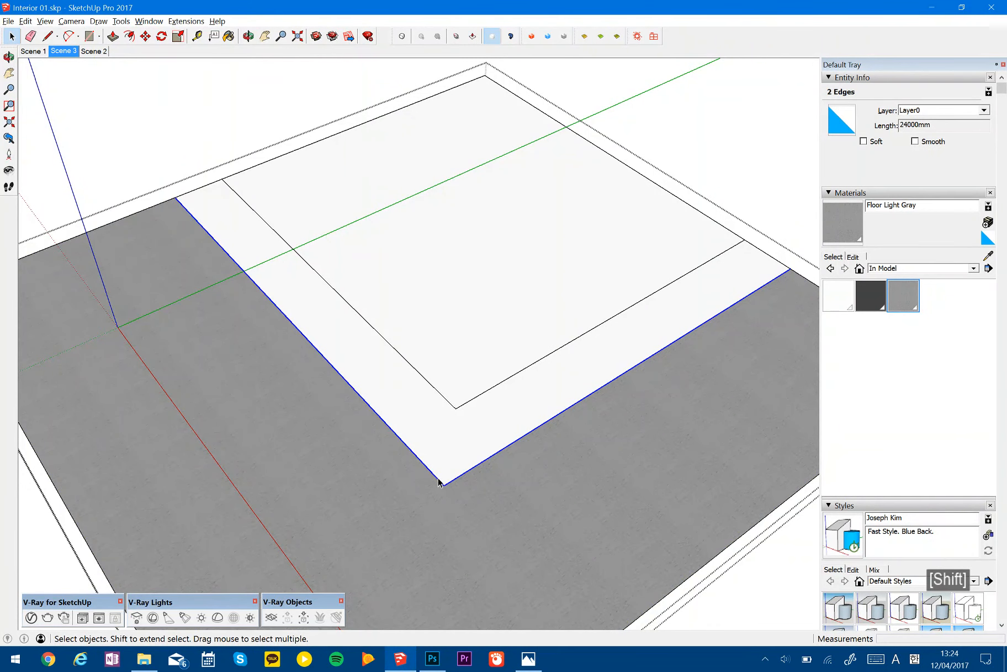
key("m")
key("o")
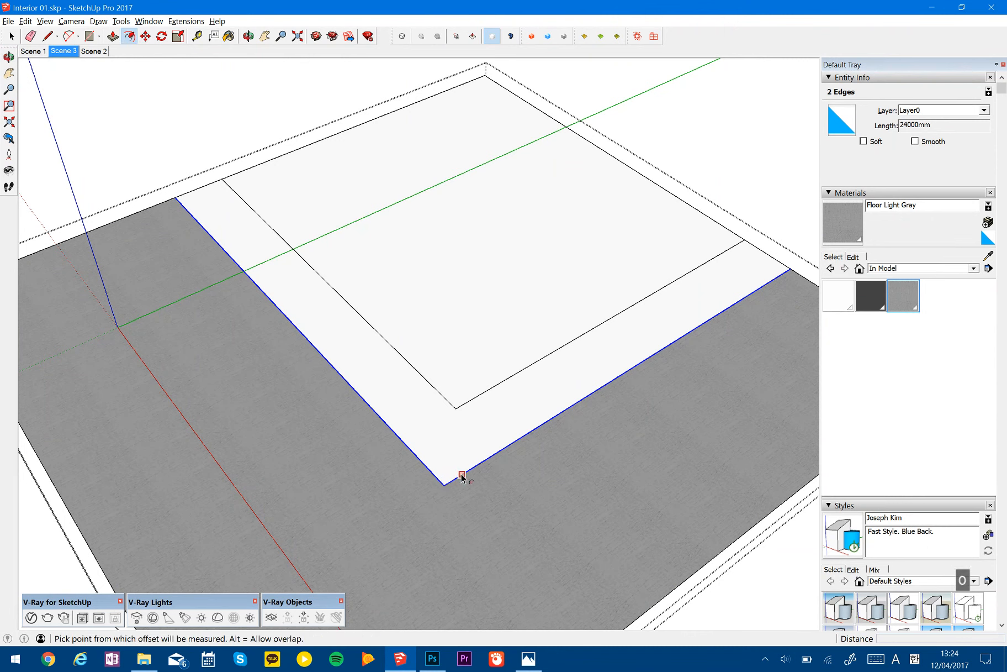
left_click(461, 475)
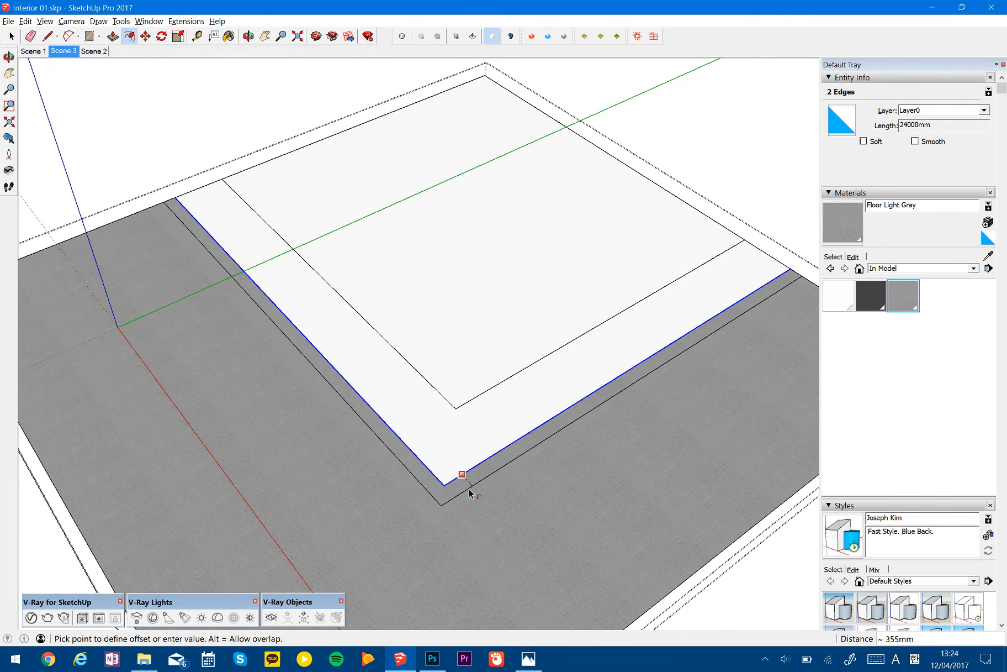
type("300")
key("Return")
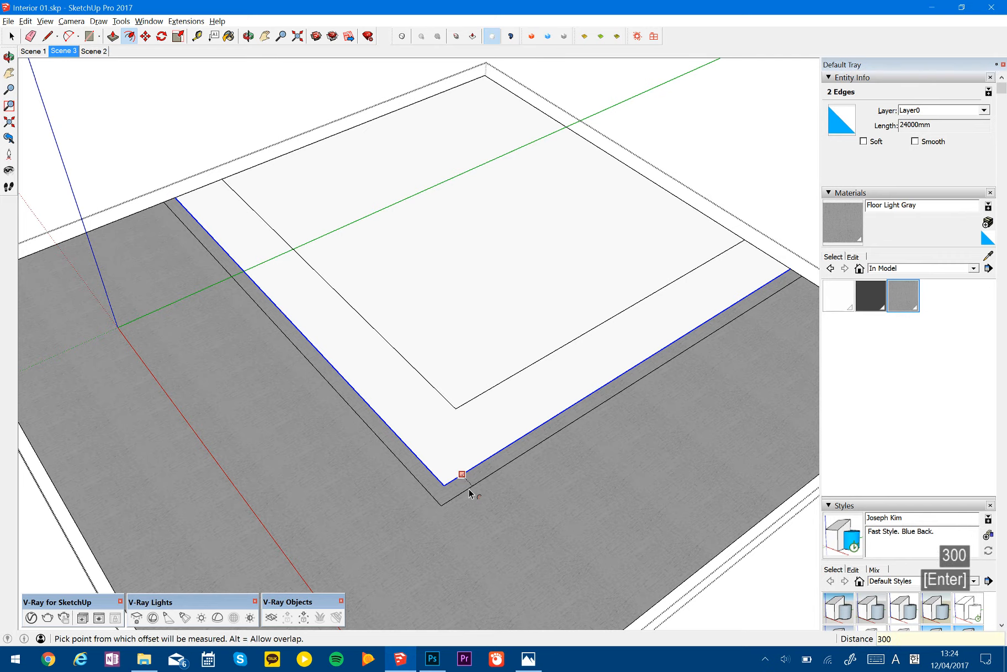
- Check the gray floor's border and joint lines in the reference picture against the offset lines in the model
key("alt+Tab")
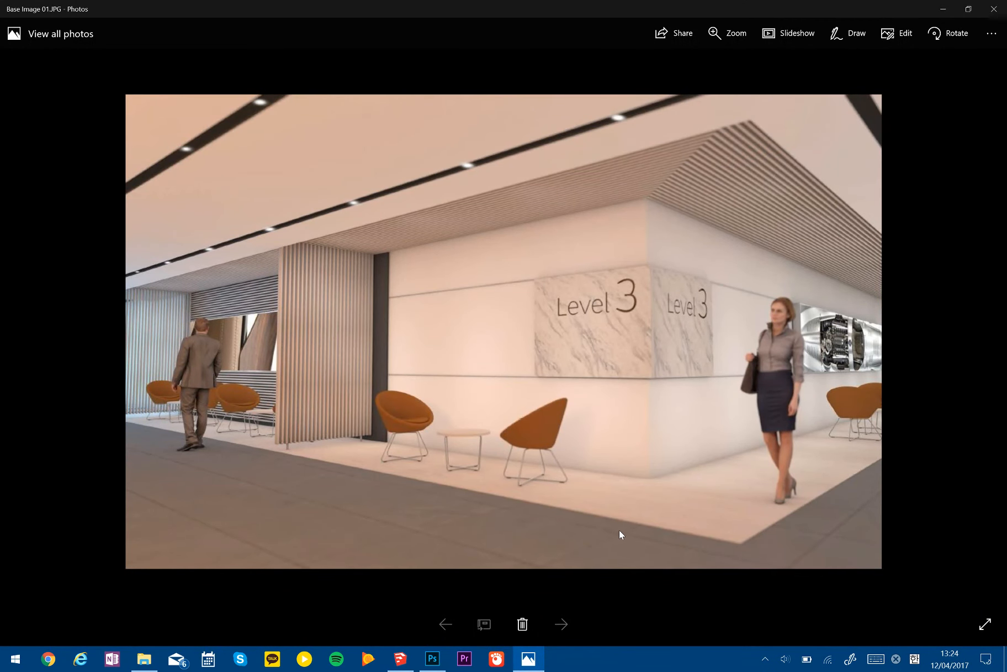
key("alt+Tab")
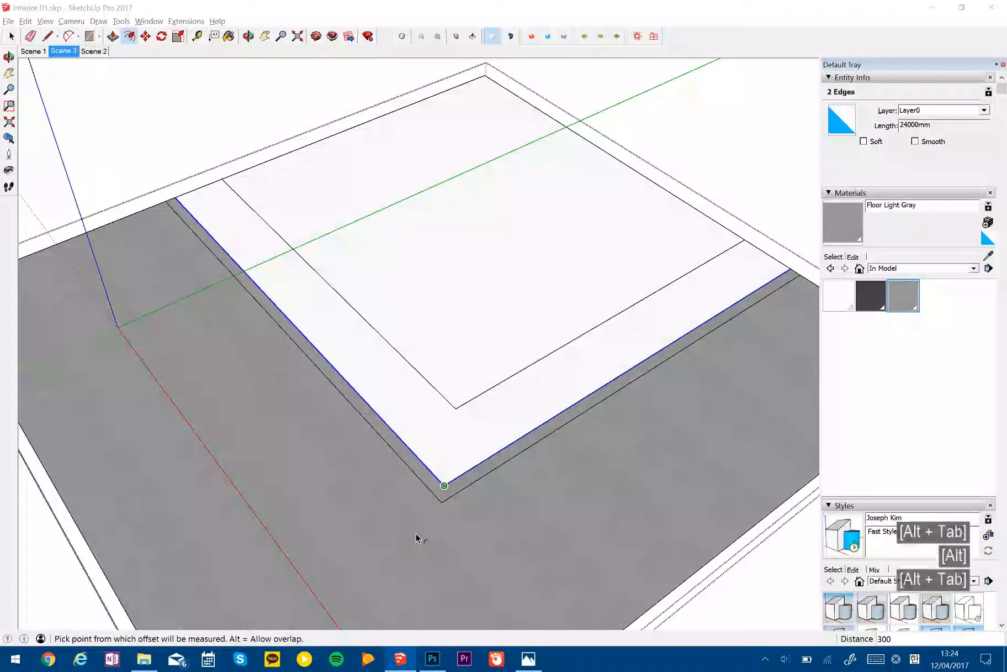
key("alt+Tab")
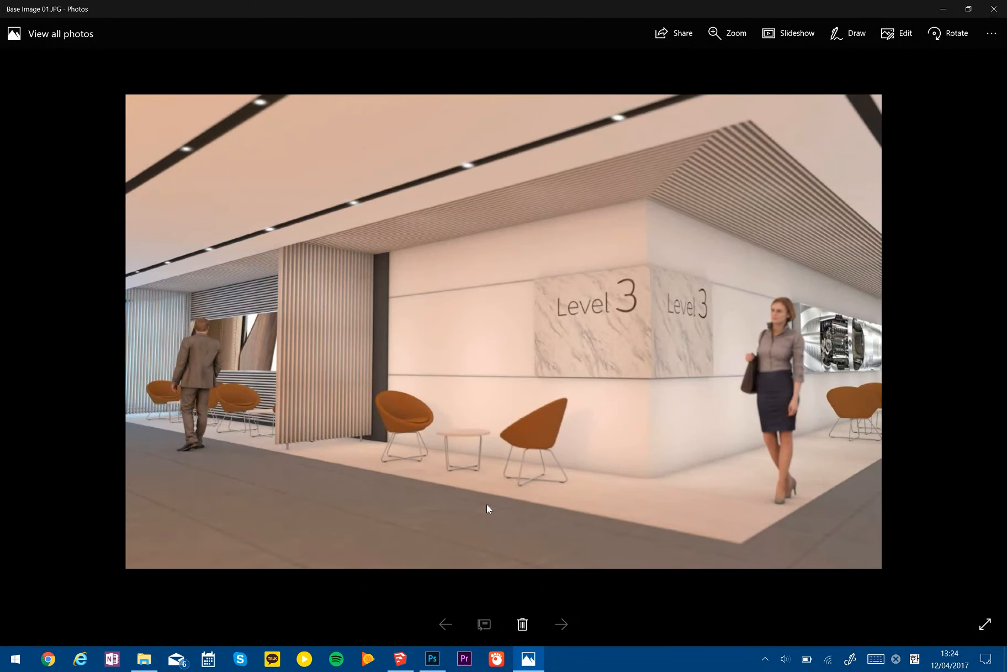
key("alt+Tab")
key("alt+Tab")
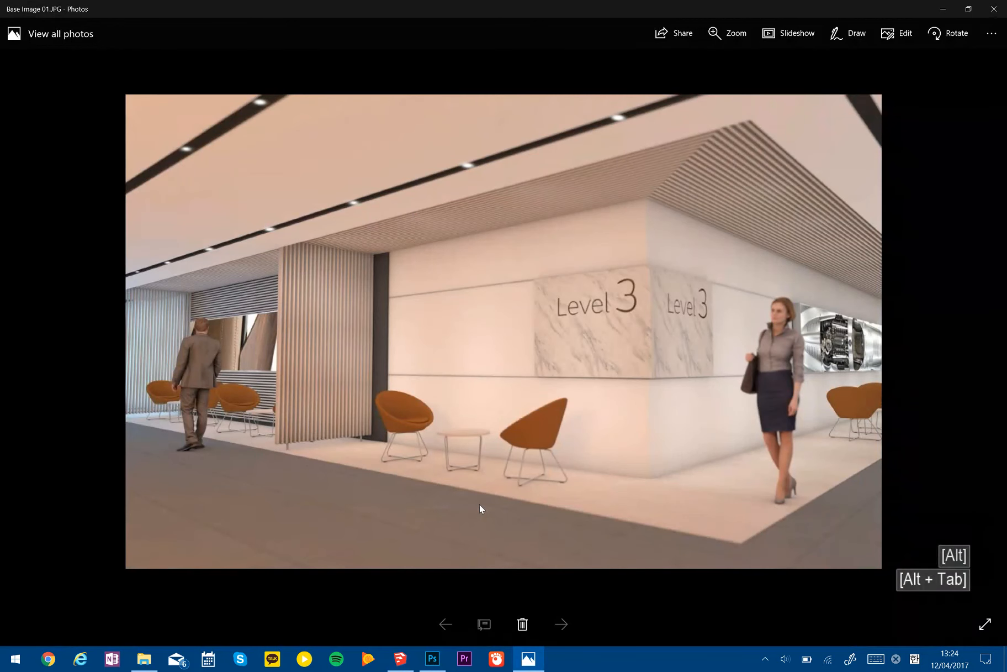
key("alt+Tab")
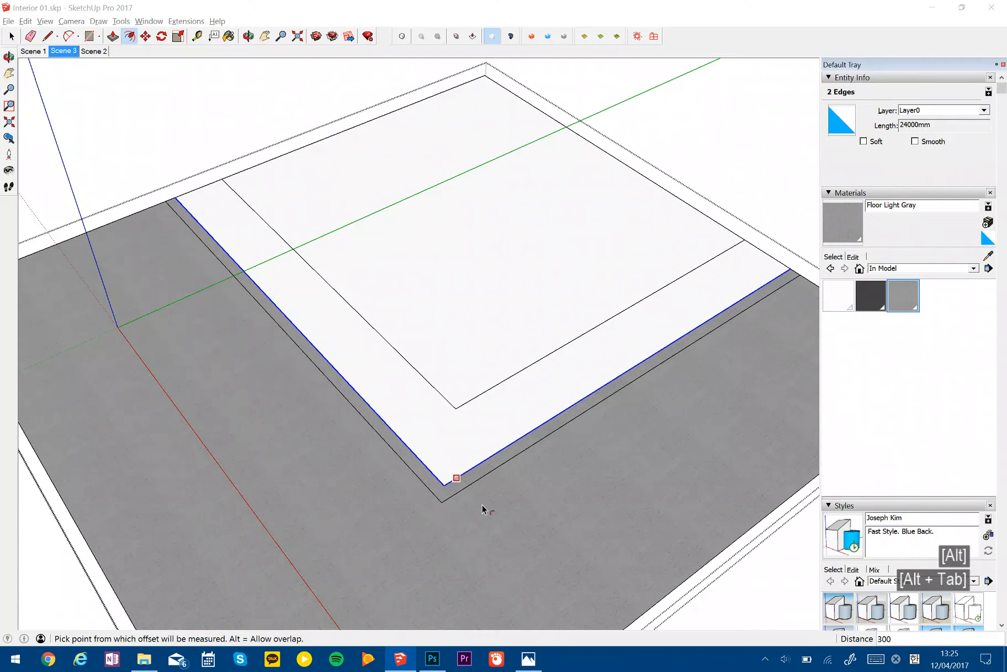
- Try copying one outer edge of the white floor area 600 mm and 1200 mm outward, and undo the copy
middle_click_drag(571, 486, 466, 423, "shift")
key("space")
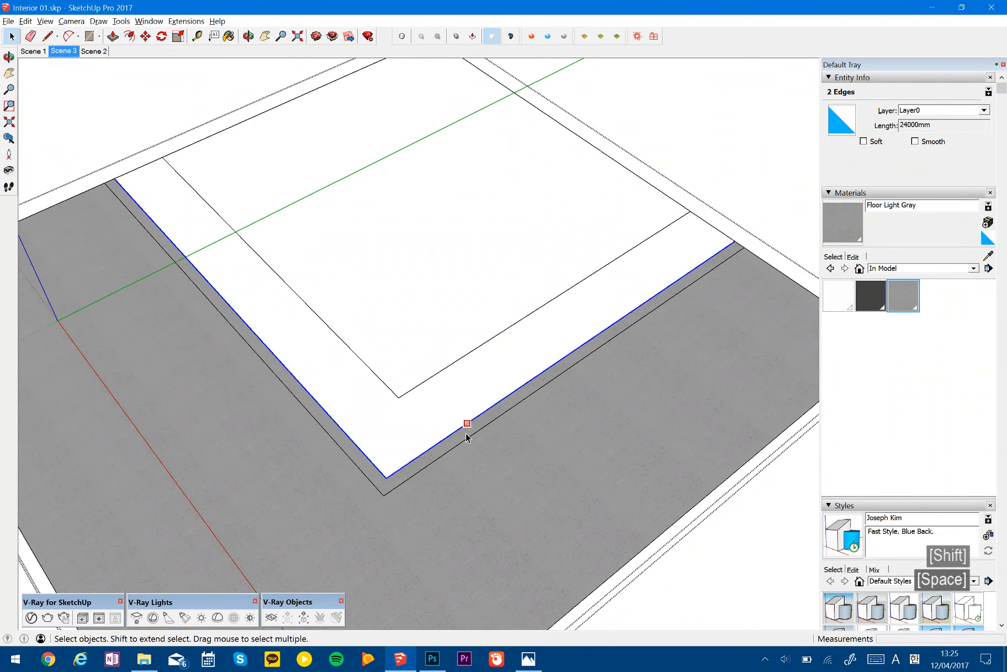
left_click(500, 400)
key("m")
key("ctrl")
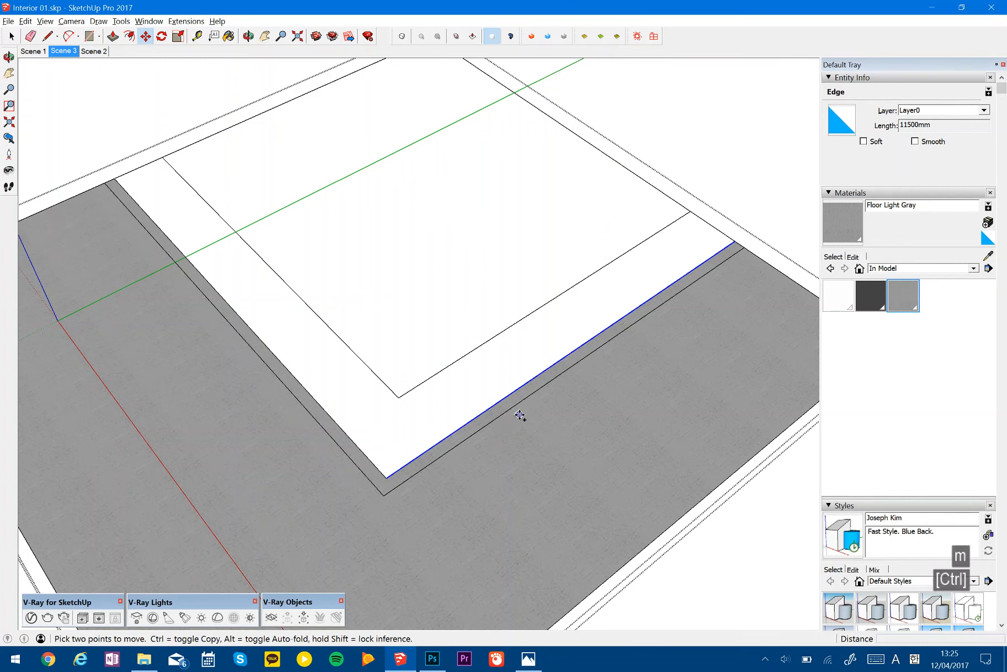
left_click(519, 413)
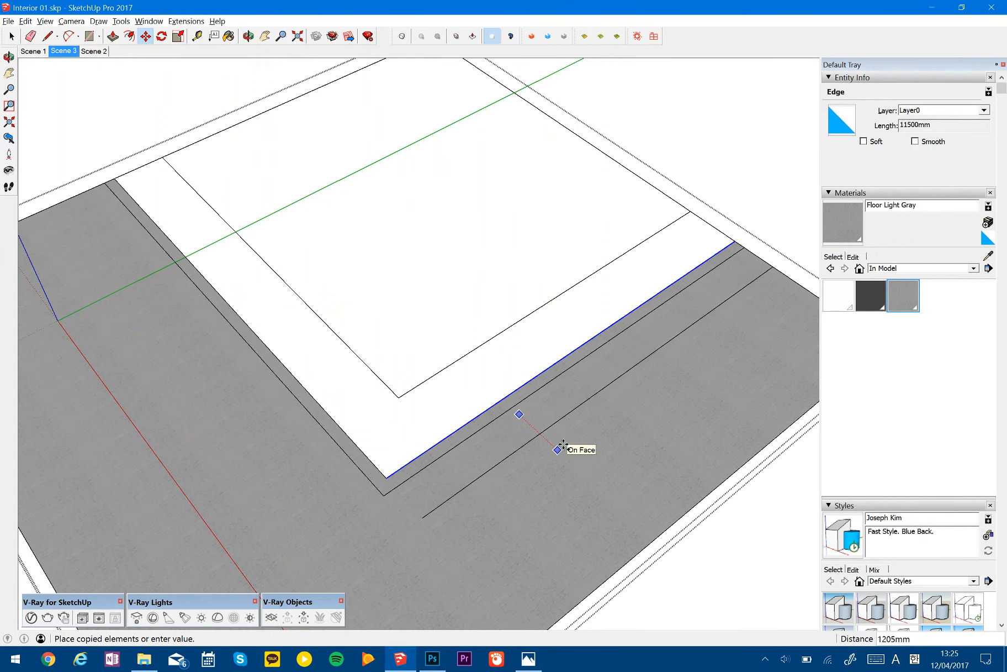
type("600")
key("Return")
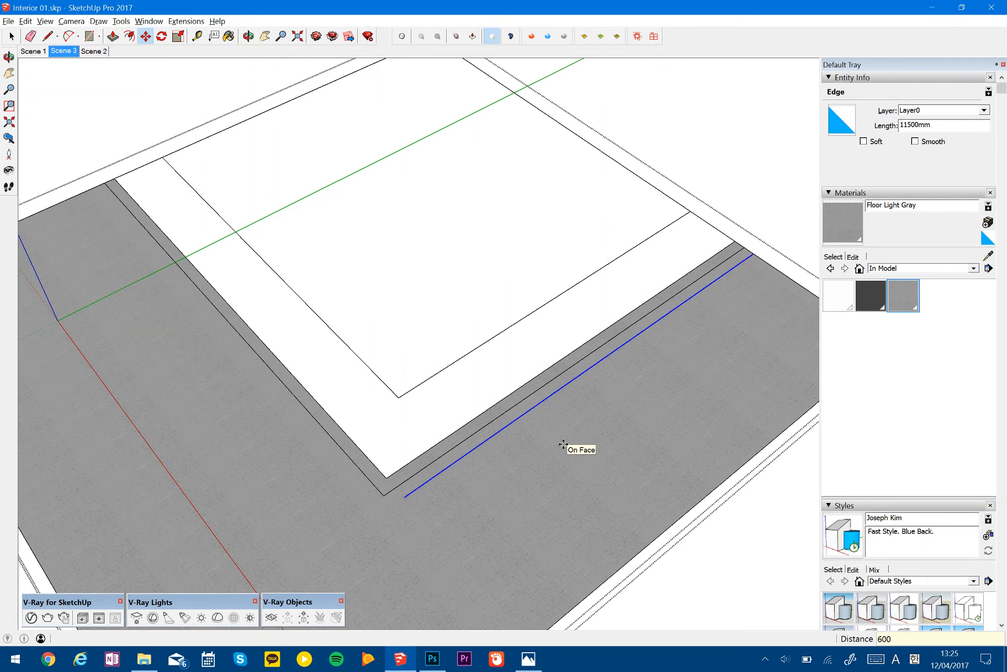
type("1200")
key("Return")
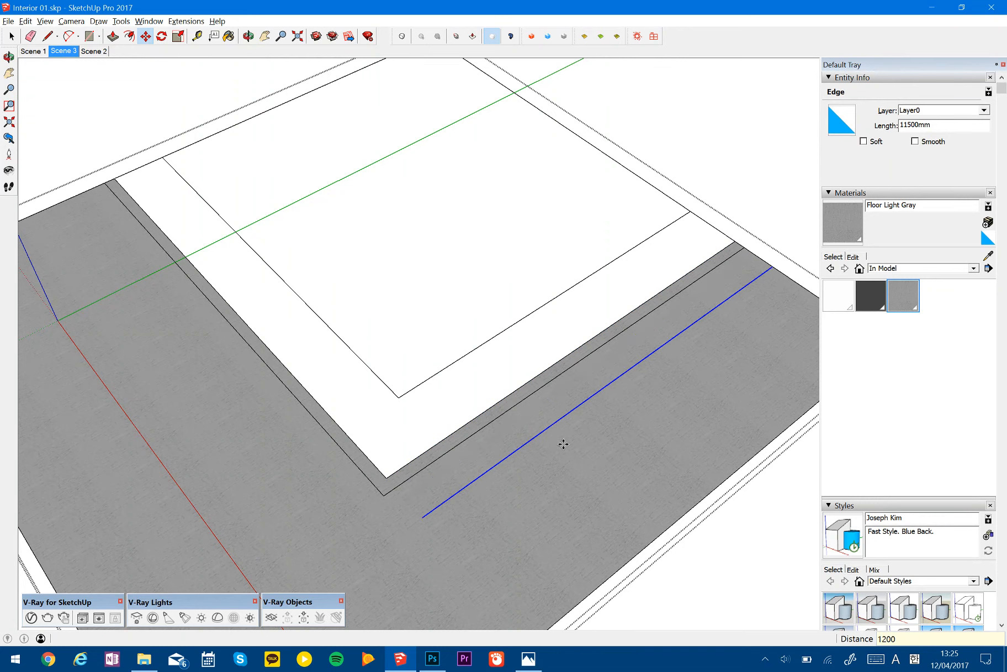
key("ctrl+z")
- Copy the long 300 mm offset line outward across the gray floor at 1200 mm spacing, four times
key("space")
left_click(490, 423)
key("m")
key("ctrl")
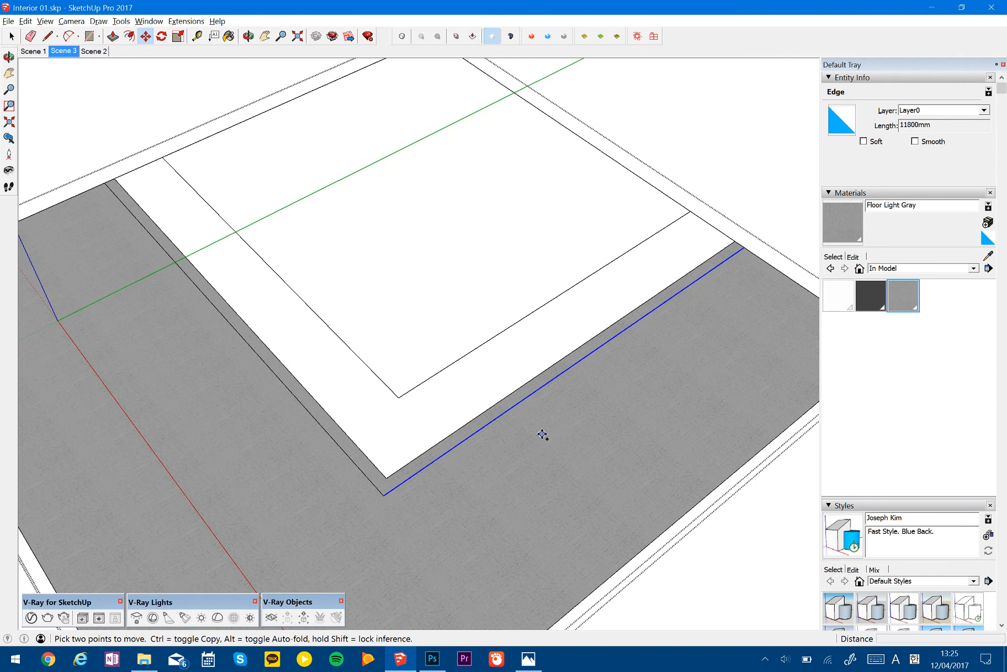
left_click(542, 434)
type("1200")
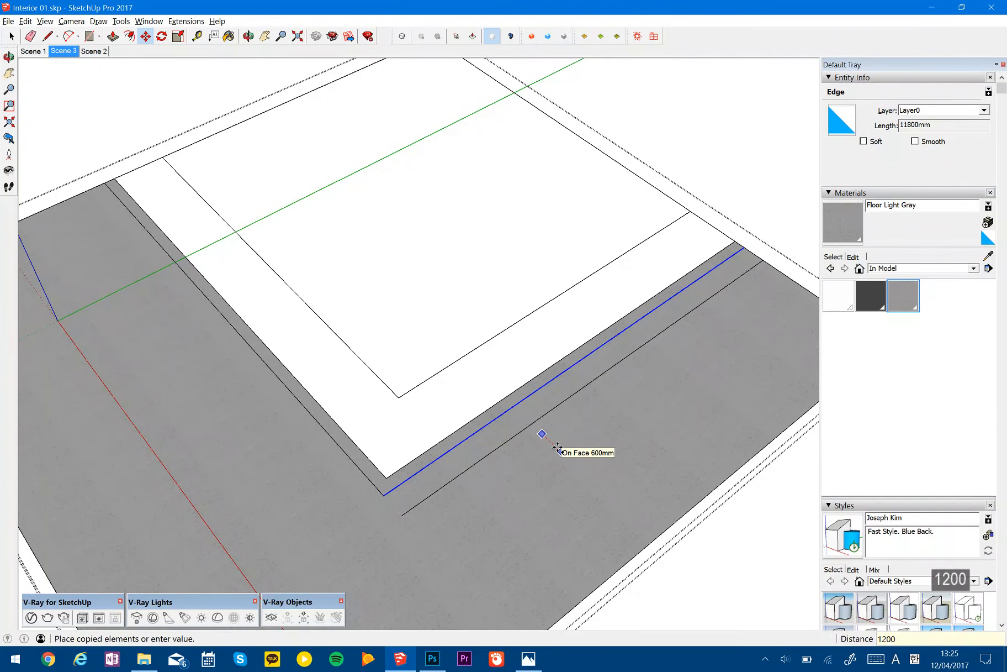
key("Return")
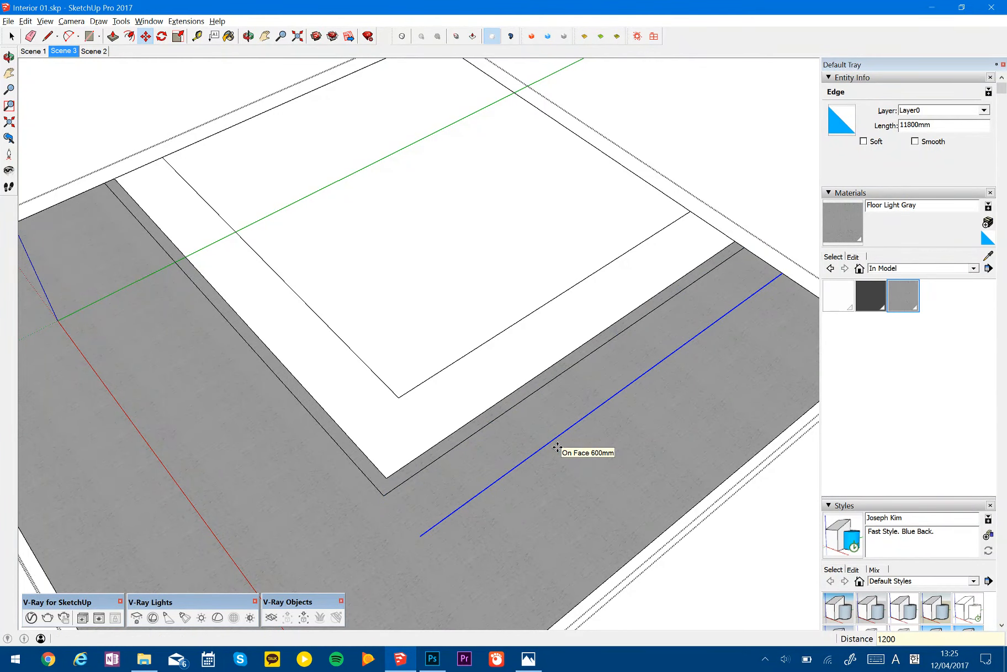
type("4x")
key("Return")
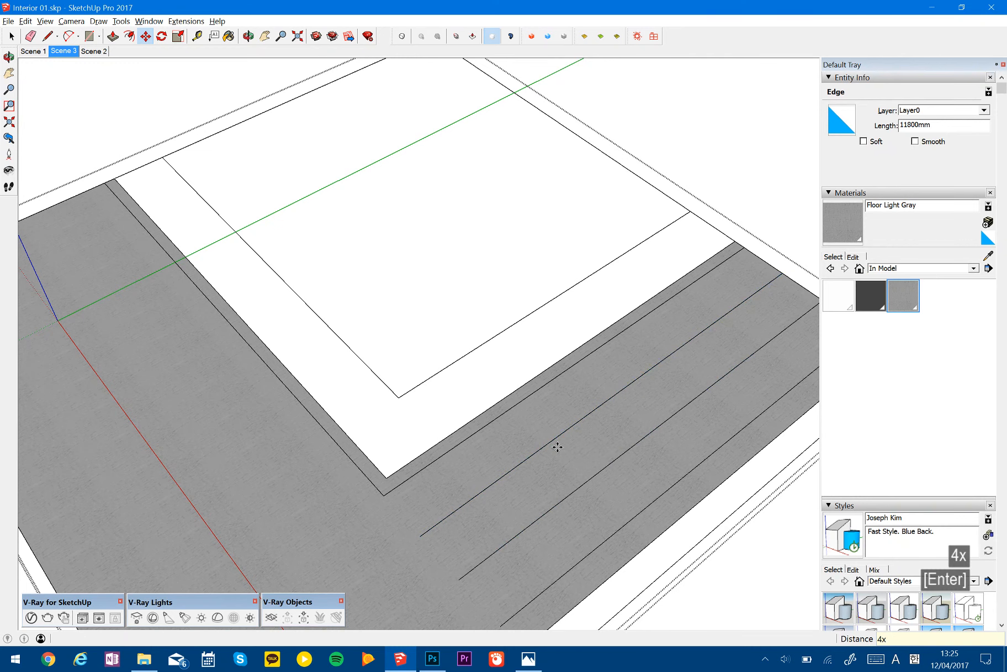
- Erase the copied line that lies outside the floor's outer edge
key("space")
key("e")
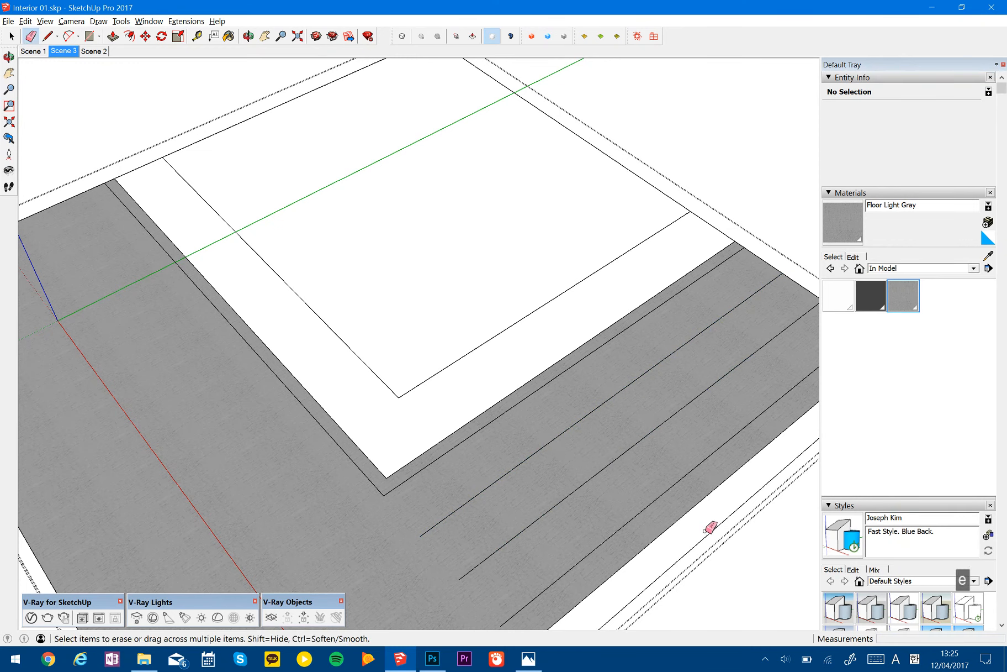
left_click(713, 531)
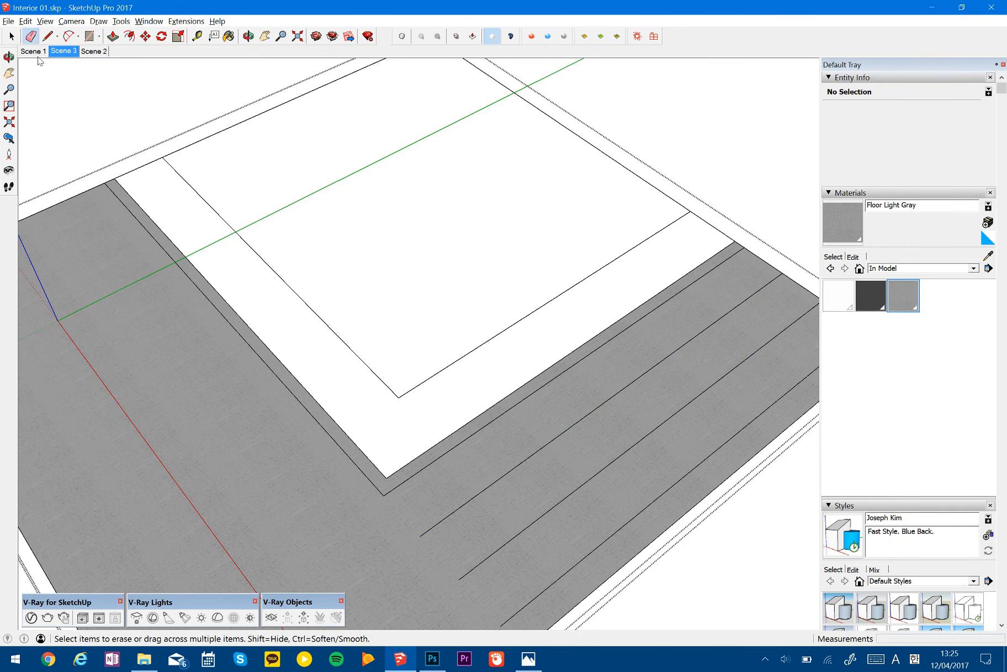
- Return to Scene 3, leave the floor group, and compare the floor lines with the reference picture
left_click(58, 51)
key("space")
key("Escape")
key("Escape")
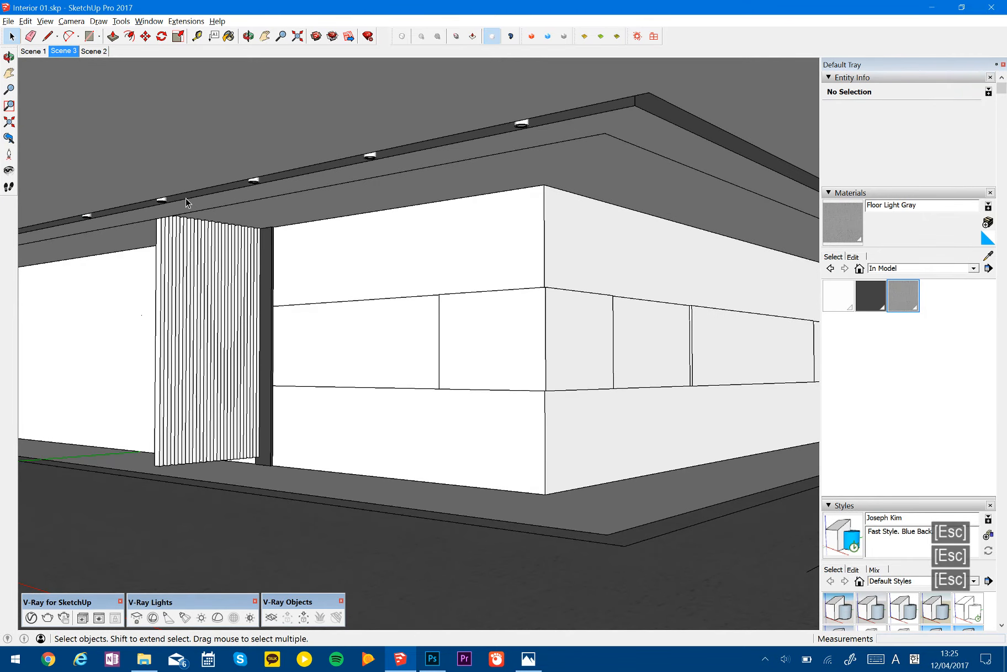
key("alt+Tab")
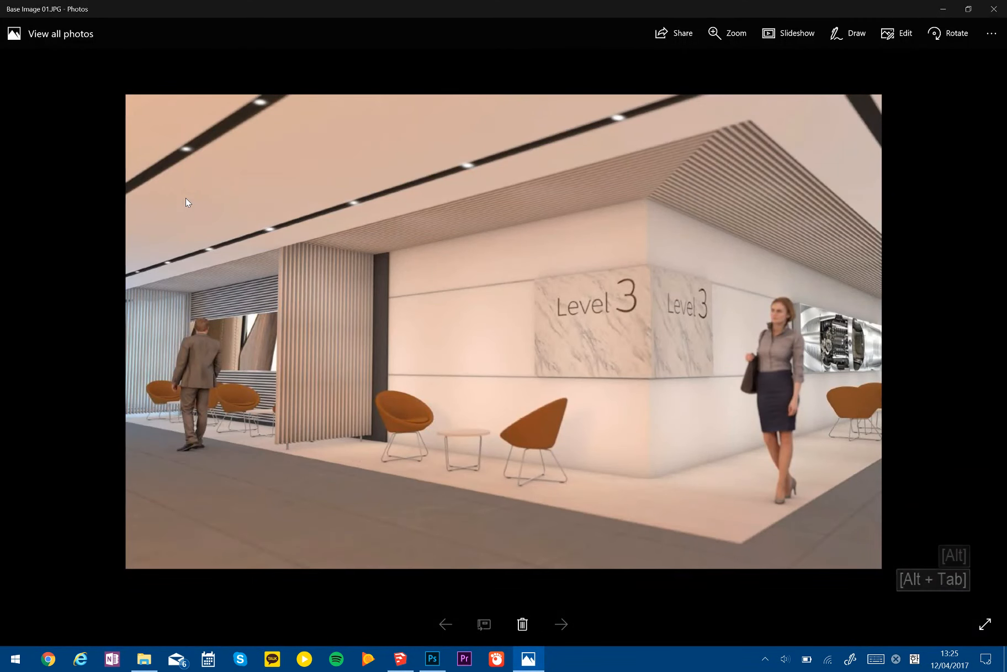
key("alt+Tab")
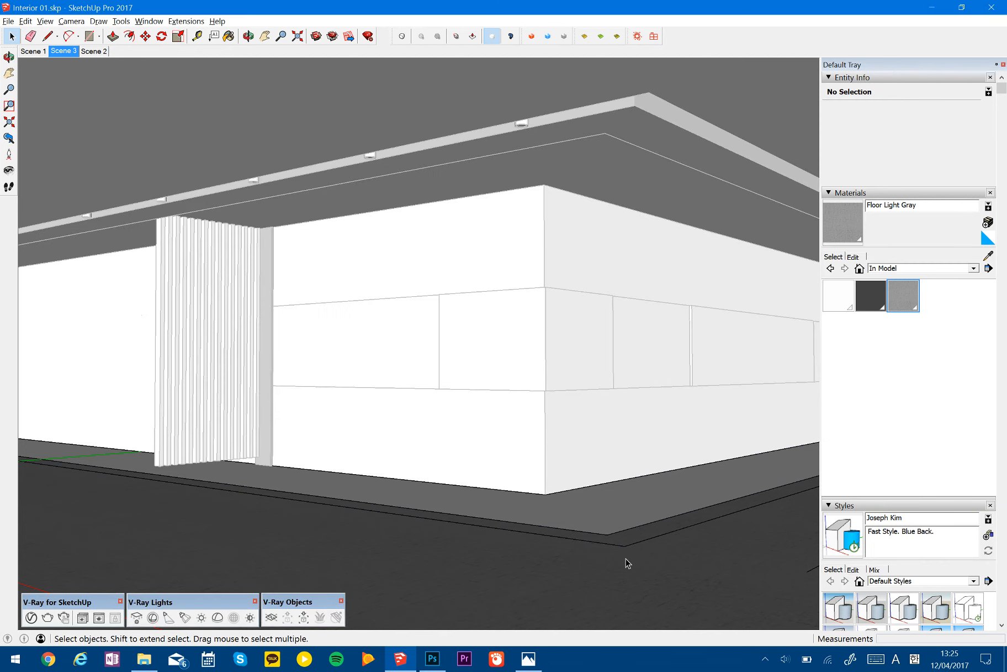
- Move the gray floor's long outer edge inward onto the end of the outermost copied joint line
key("h")
middle_click_drag(573, 470, 447, 476)
scroll(576, 525, "down", 1)
scroll(462, 376, "down", 5)
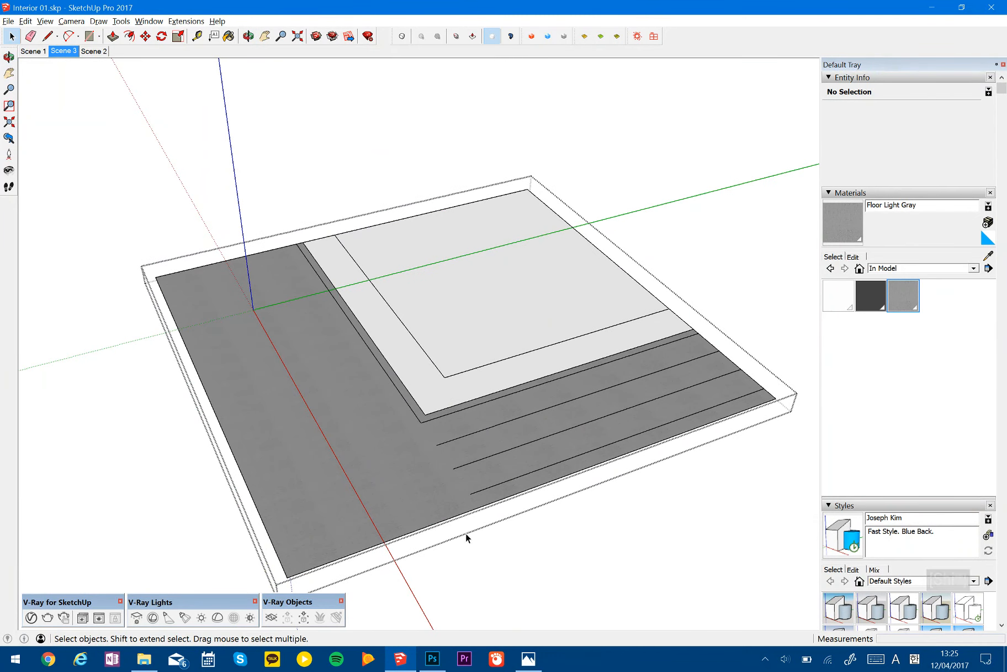
left_click(461, 515)
scroll(462, 516, "up", 2)
key("m")
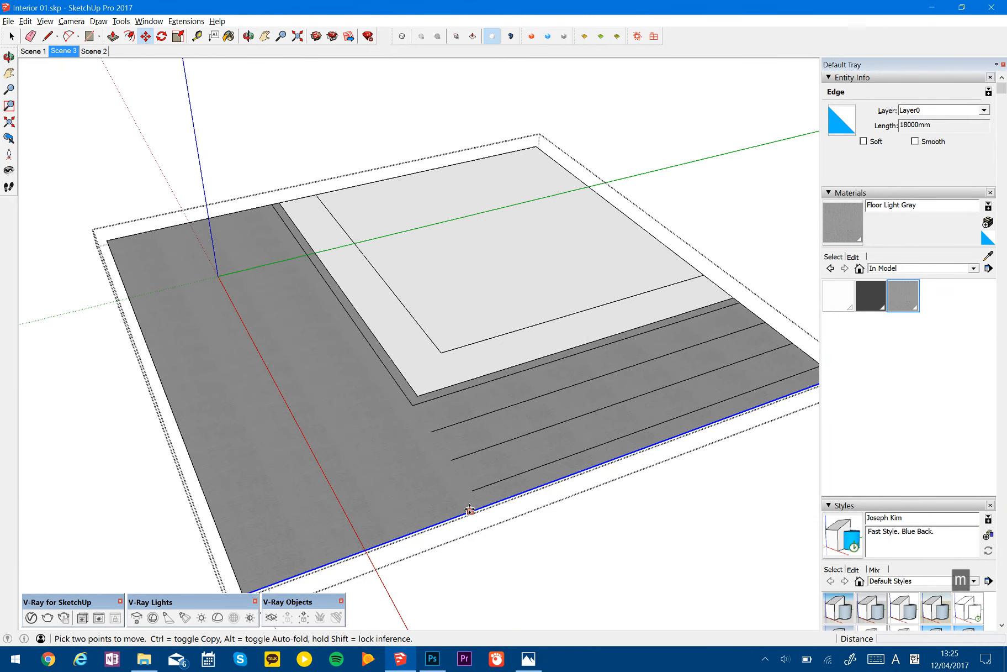
left_click(473, 509)
left_click(473, 490)
key("space")
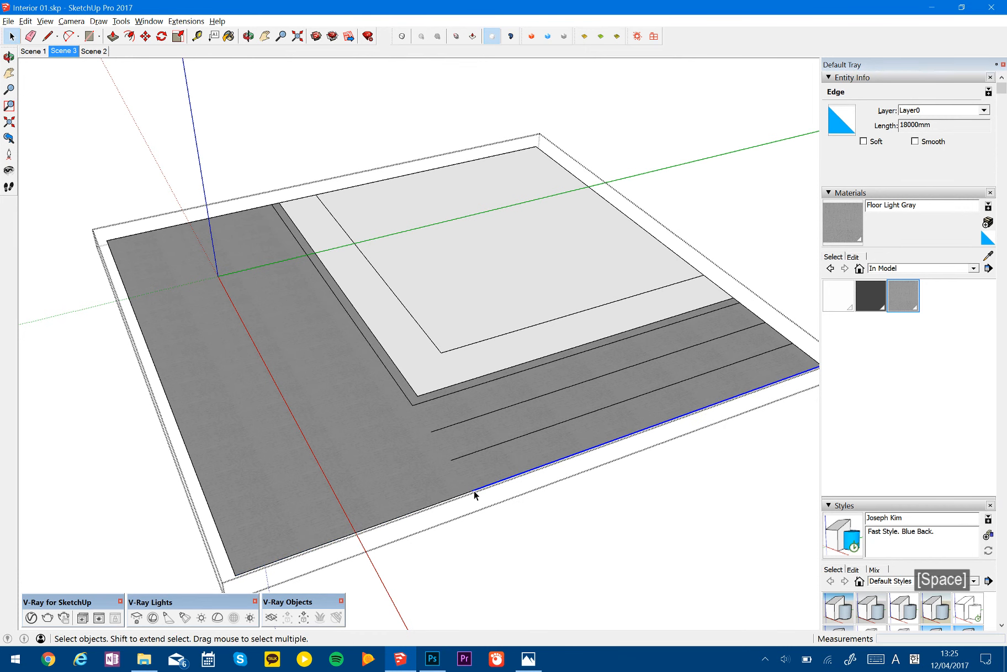
- Connect the outer edge to the 300 mm offset line's corner, and erase this line together with the two partial joint lines
key("l")
left_click(472, 489)
left_click(413, 405)
key("e")
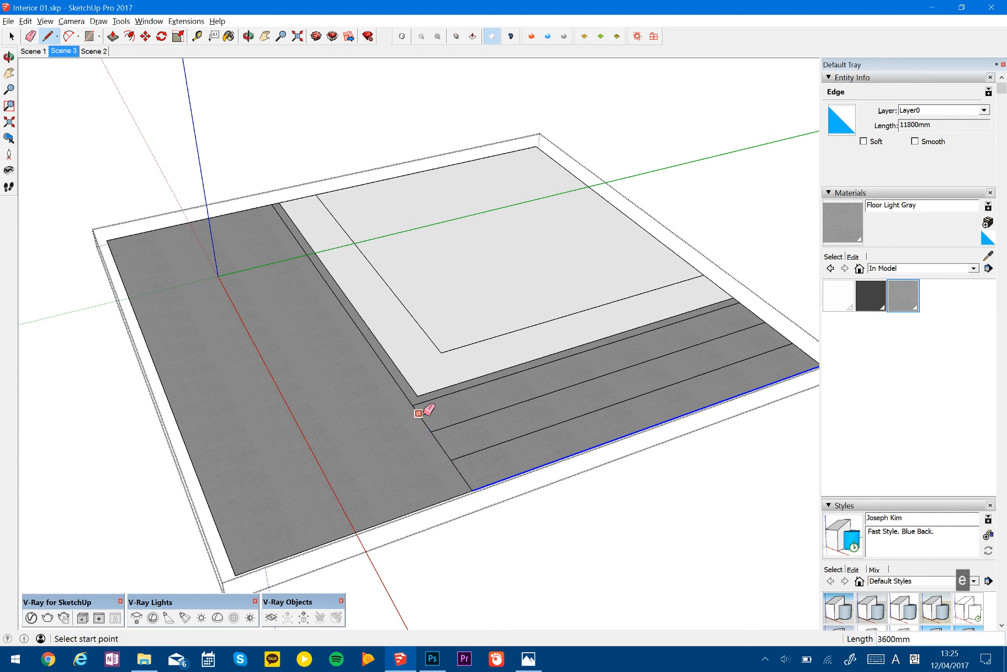
left_click(421, 417)
mouse_move(441, 443)
left_mouse_down()
mouse_move(446, 424)
mouse_move(466, 473)
left_mouse_up()
key("space")
- Copy the gray floor's long outer edge inward at 1200 mm spacing, three times
left_click(480, 487)
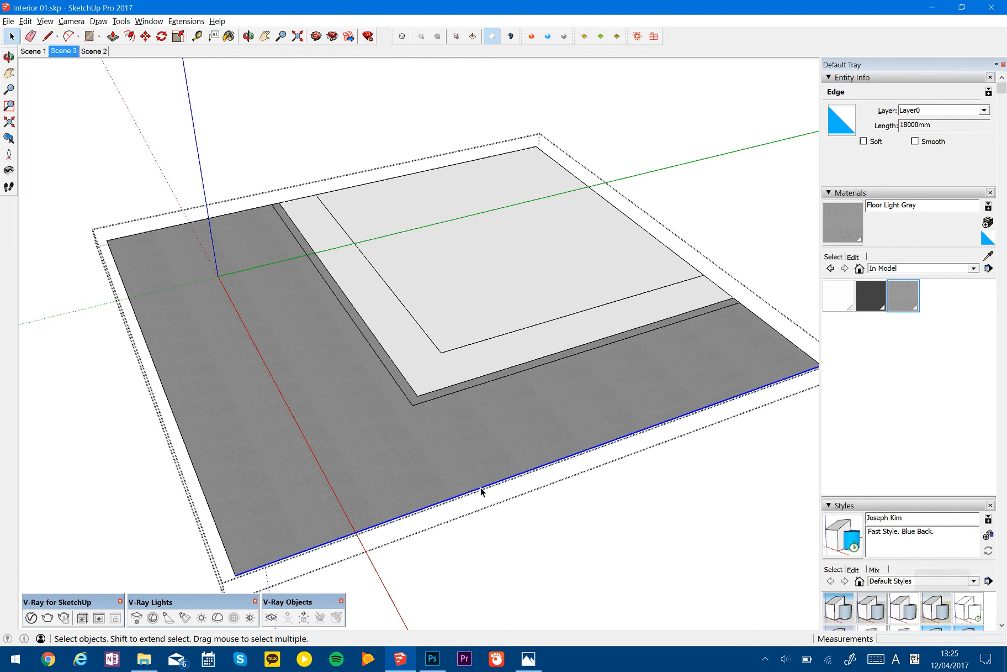
key("m")
key("ctrl")
left_click(477, 489)
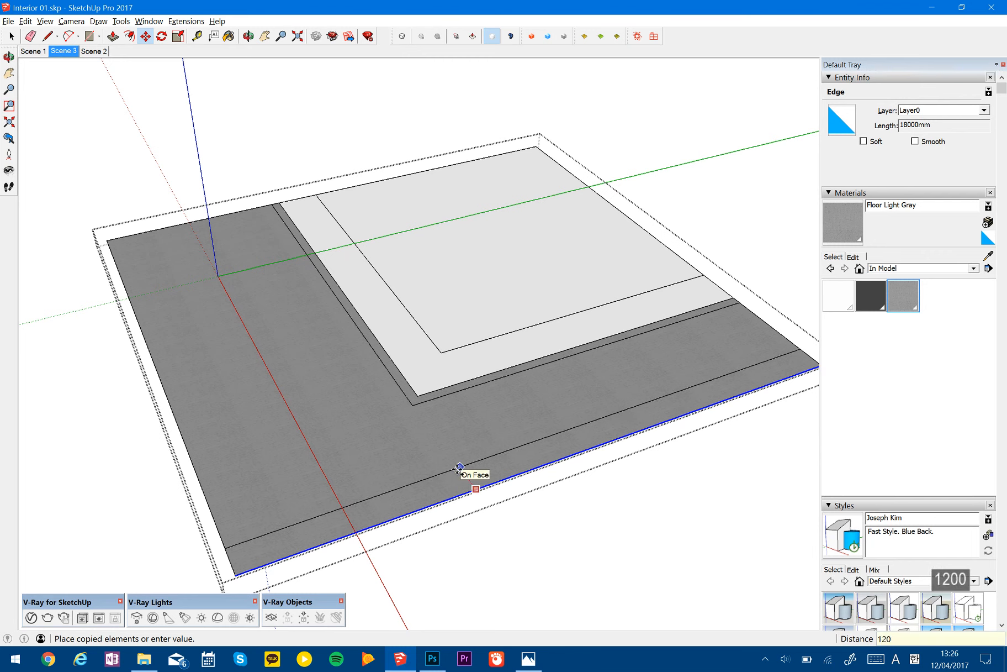
key("Return")
type("3x")
key("Return")
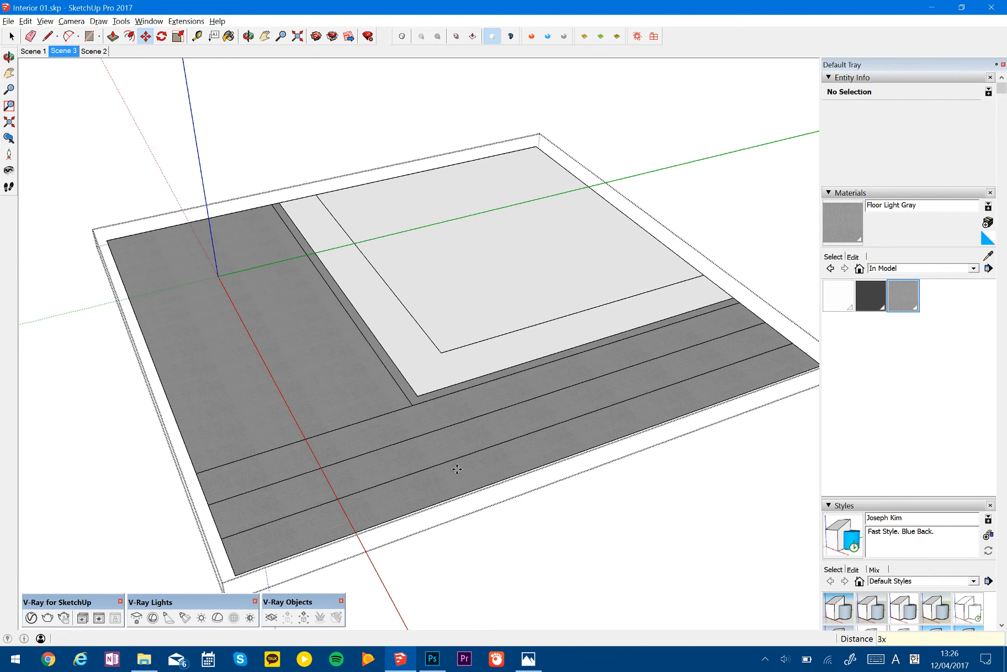
- Check the reference picture, and copy the other 300 mm offset line outward across the gray floor at 1200 mm spacing, four times
key("shift")
key("alt+Tab")
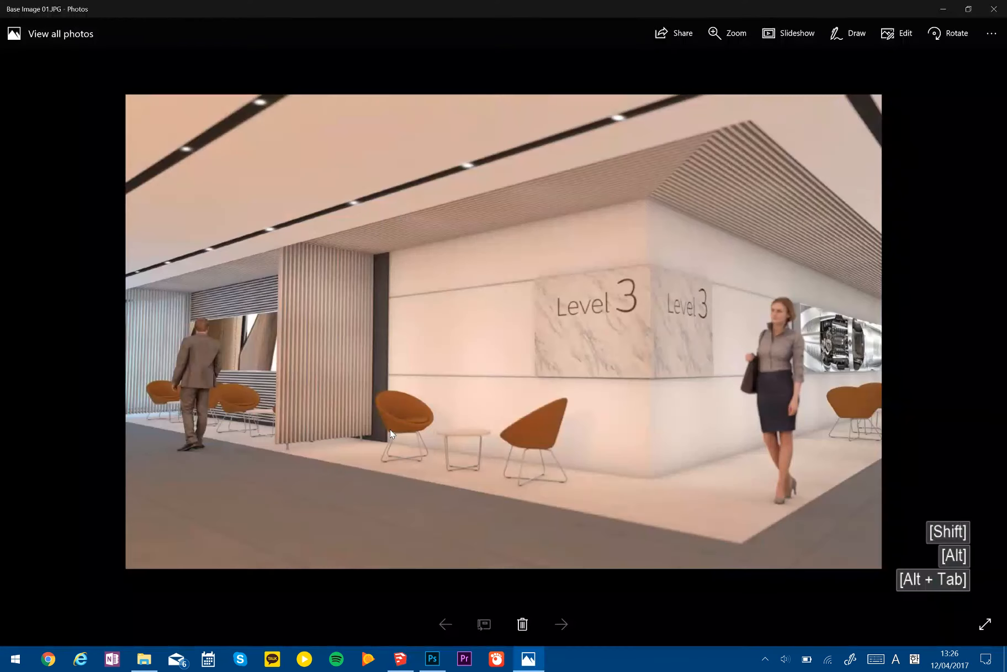
key("alt+Tab")
key("space")
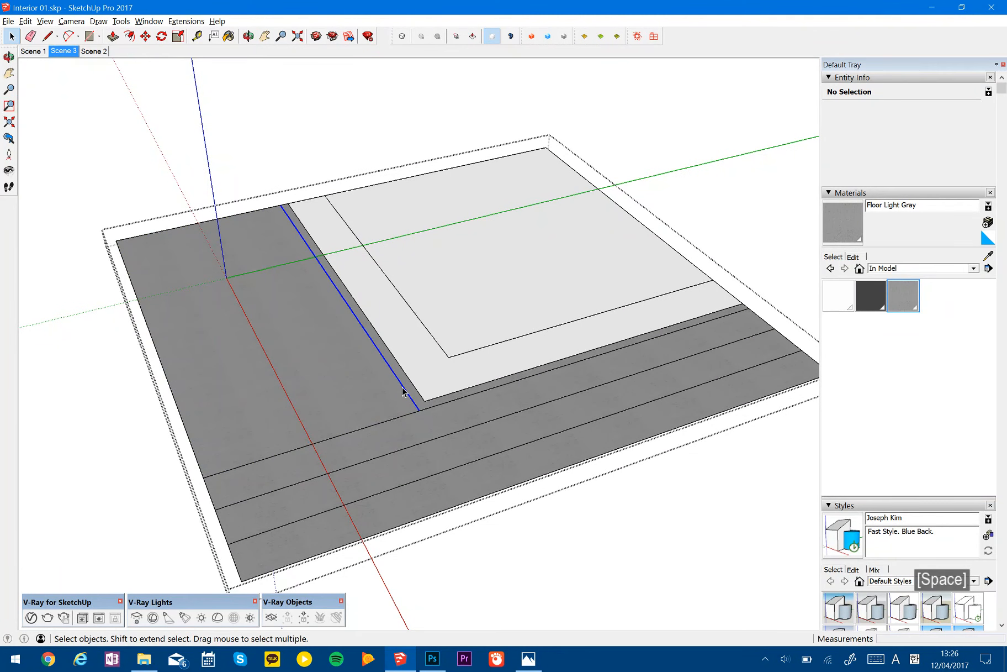
key("m")
key("ctrl")
left_click(376, 385)
type("1200")
key("Return")
type("4x")
key("Return")
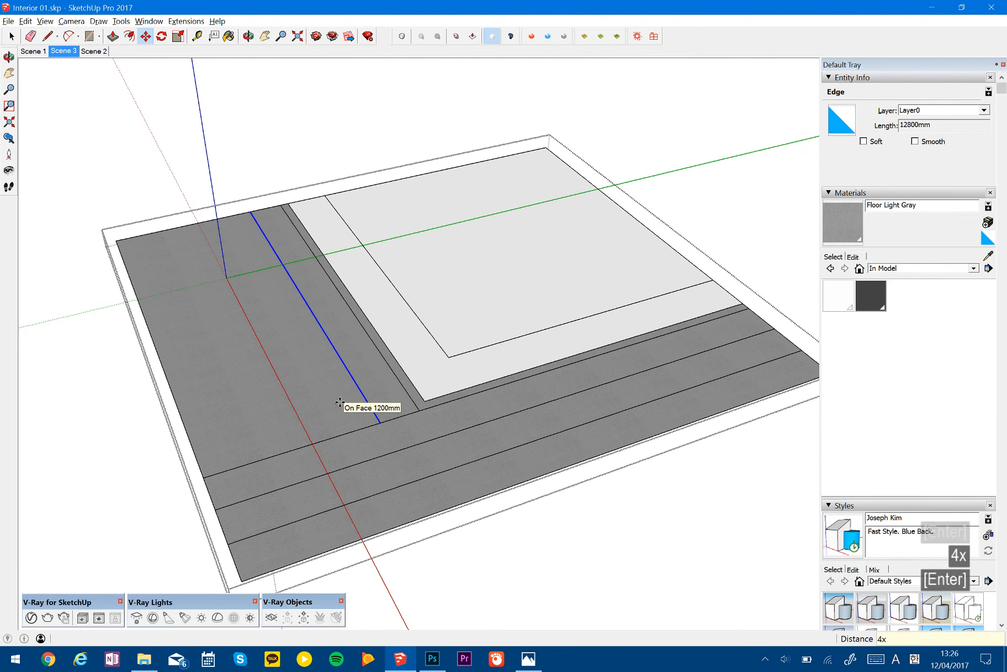
- Try erasing joint line segments in the gray floor's outer corner area, and undo the erasure
scroll(364, 438, "up", 4)
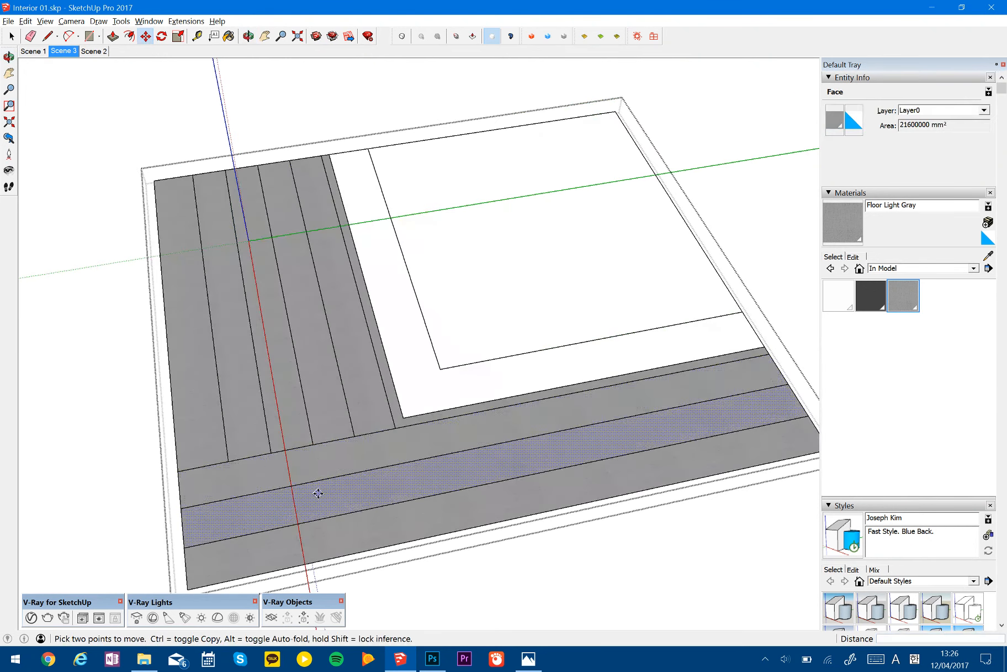
key("l")
scroll(205, 450, "down", 1)
key("e")
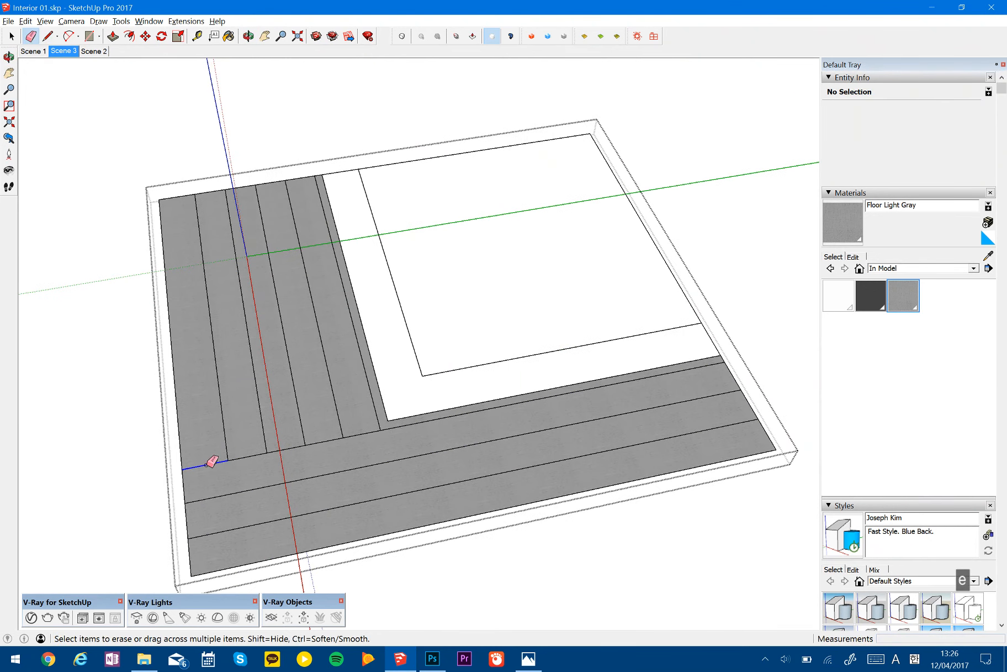
left_click_drag(208, 518, 214, 540)
middle_click_drag(288, 480, 356, 449, "shift")
key("ctrl+z")
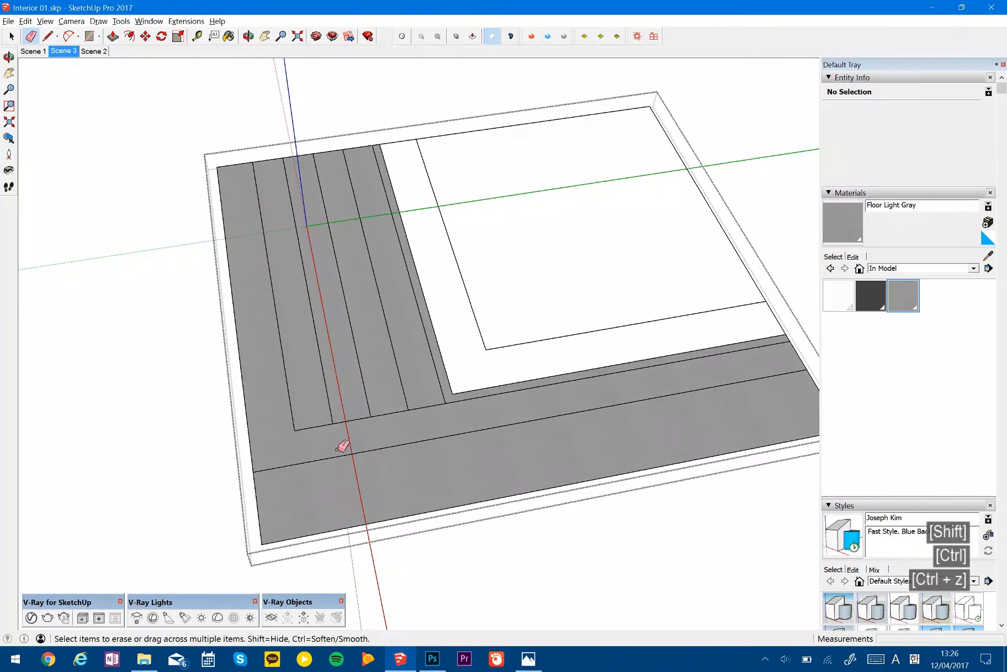
- Continue the outermost of the four copied lines across the three rows past the floor's edge, and erase the overhanging piece
key("l")
left_click(293, 430)
left_click(316, 567)
key("space")
key("e")
left_click(315, 547)
- Copy the three-edge cross line along the three rows at 1200 mm spacing, setting the number of copies to 15
key("space")
mouse_move(274, 402)
left_mouse_down()
mouse_move(331, 535)
mouse_move(323, 562)
left_mouse_up()
key("m")
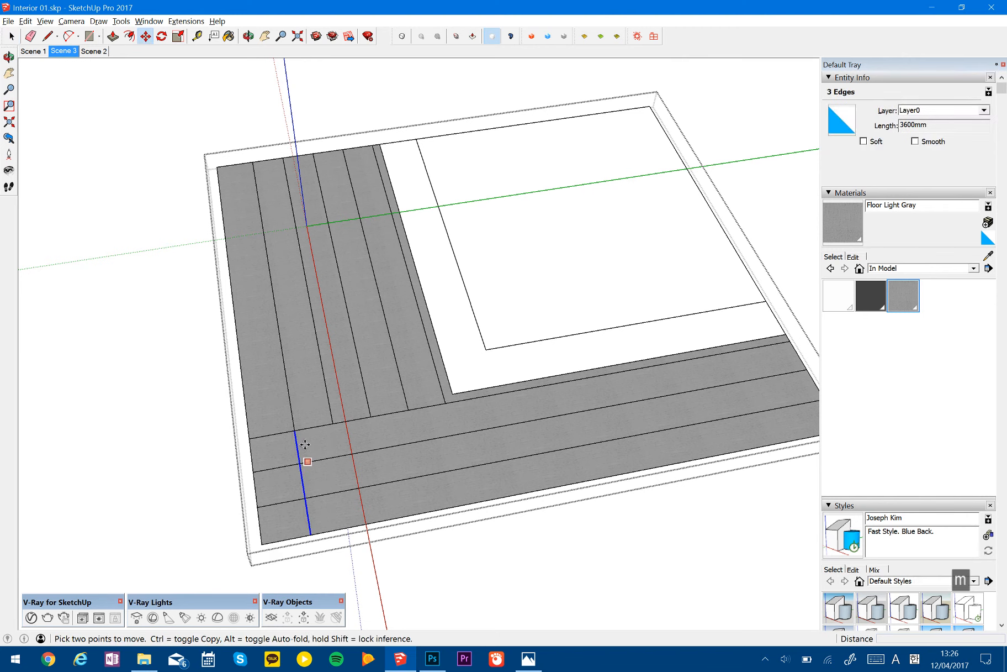
key("ctrl")
left_click(295, 430)
left_click(333, 423)
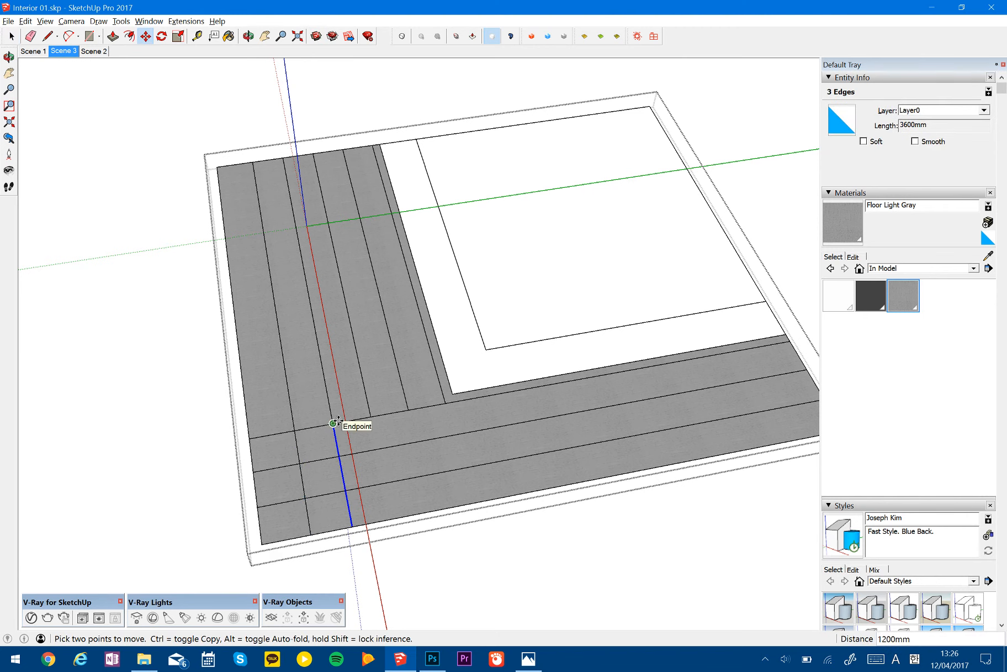
type("4x")
key("Return")
type("10x")
key("Return")
type("15x")
key("Return")
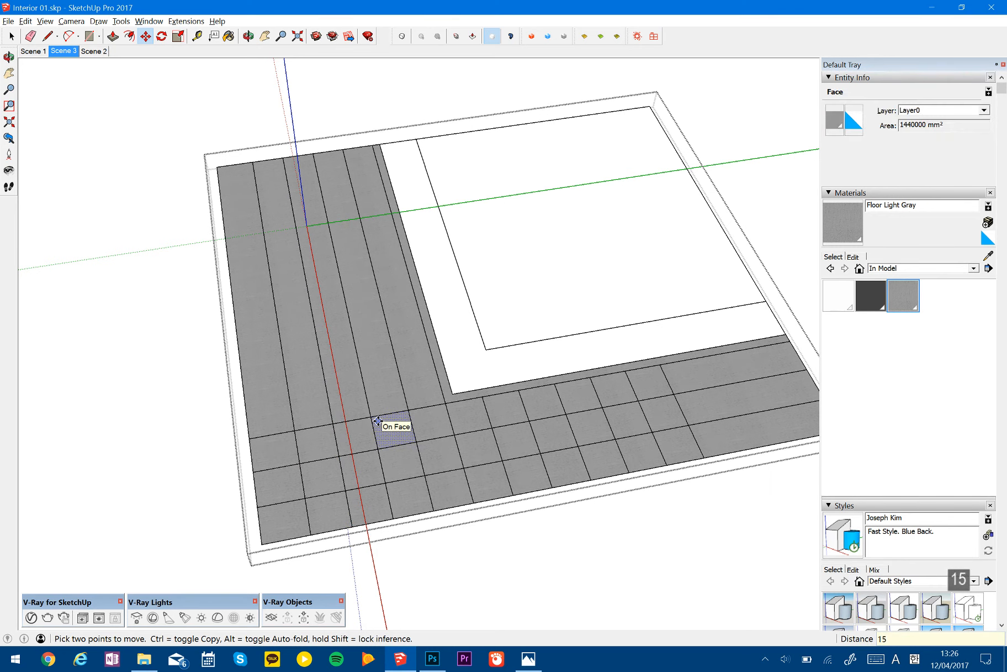
- Select the five-edge joint line that runs from the offset line's corner across the other floor wing
middle_click_drag(423, 383, 556, 470, "shift")
key("space")
mouse_move(442, 413)
middle_mouse_down("shift")
mouse_move(420, 384)
mouse_move(444, 391)
middle_mouse_up("shift")
left_click_drag(428, 334, 475, 542)
key("space")
key("m")
key("ctrl")
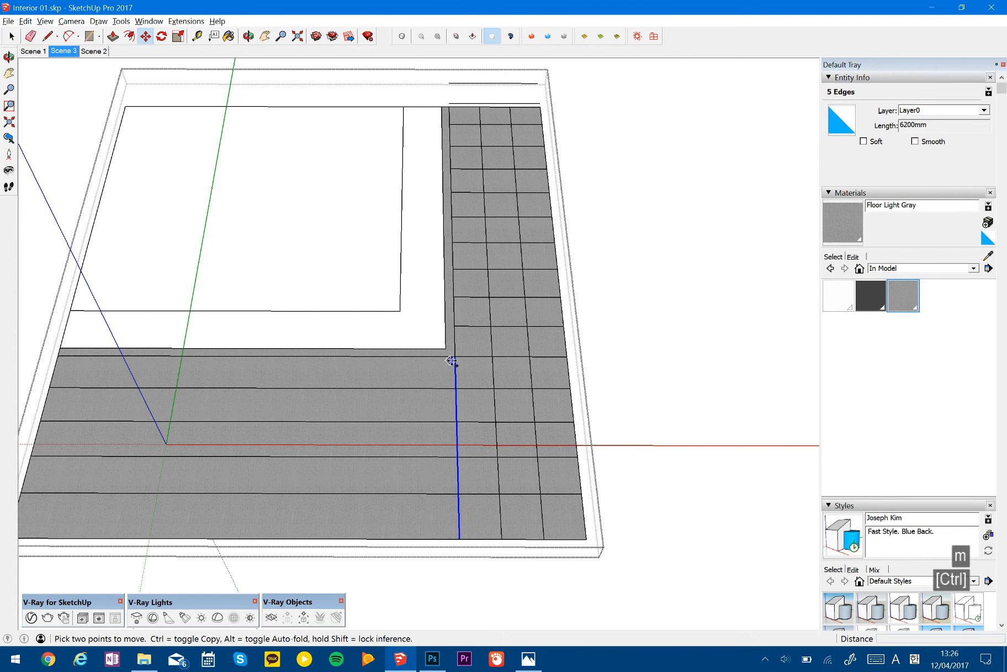
left_click(452, 357)
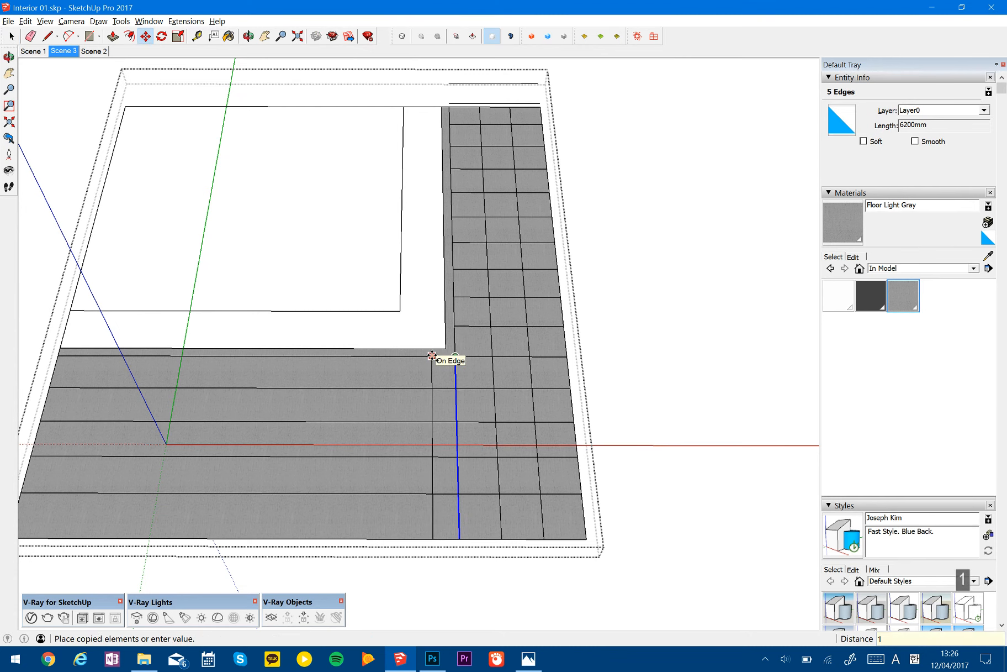
key("space")
middle_click_drag(433, 388, 445, 360, "shift")
key("space")
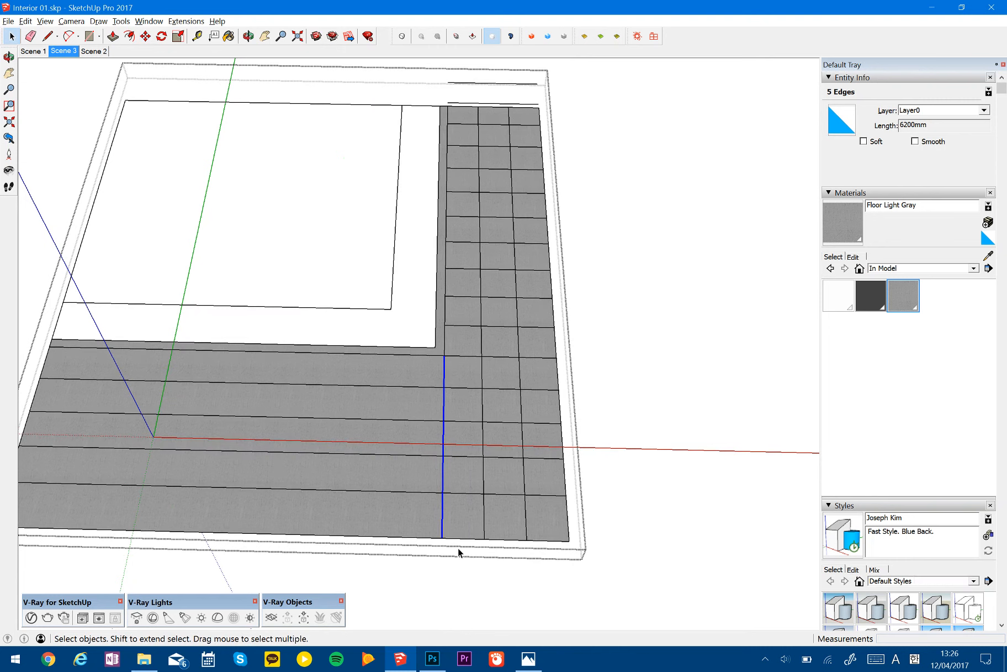
- Copy the selected five-edge line along the other floor wing at 1200 mm spacing, setting the number of copies to 10
key("m")
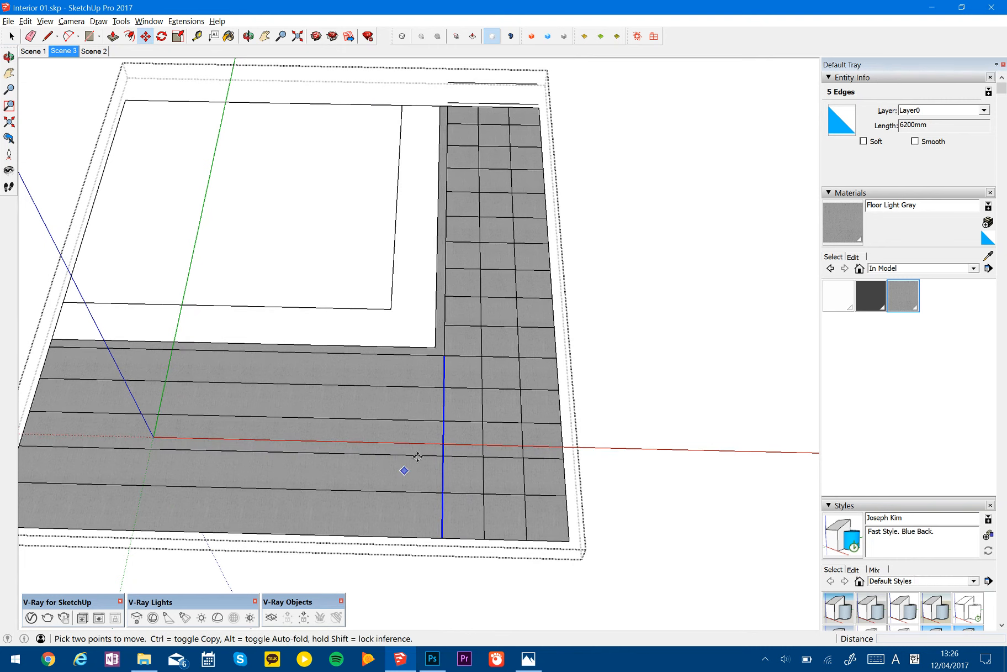
middle_click_drag(487, 371, 484, 367)
key("ctrl")
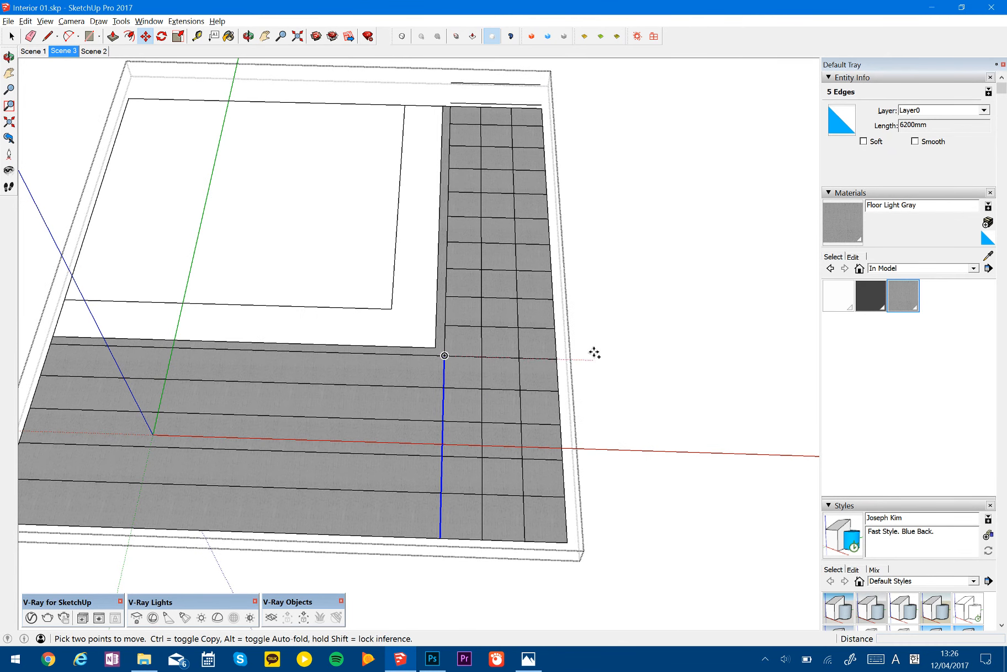
left_click(444, 356)
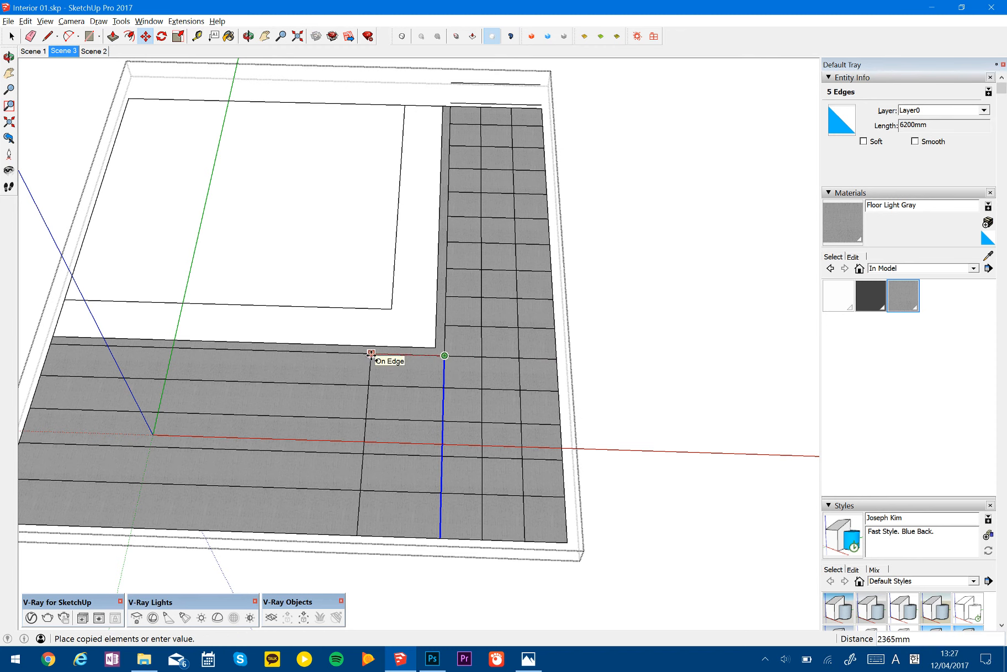
type("1200")
key("Return")
type("\\")
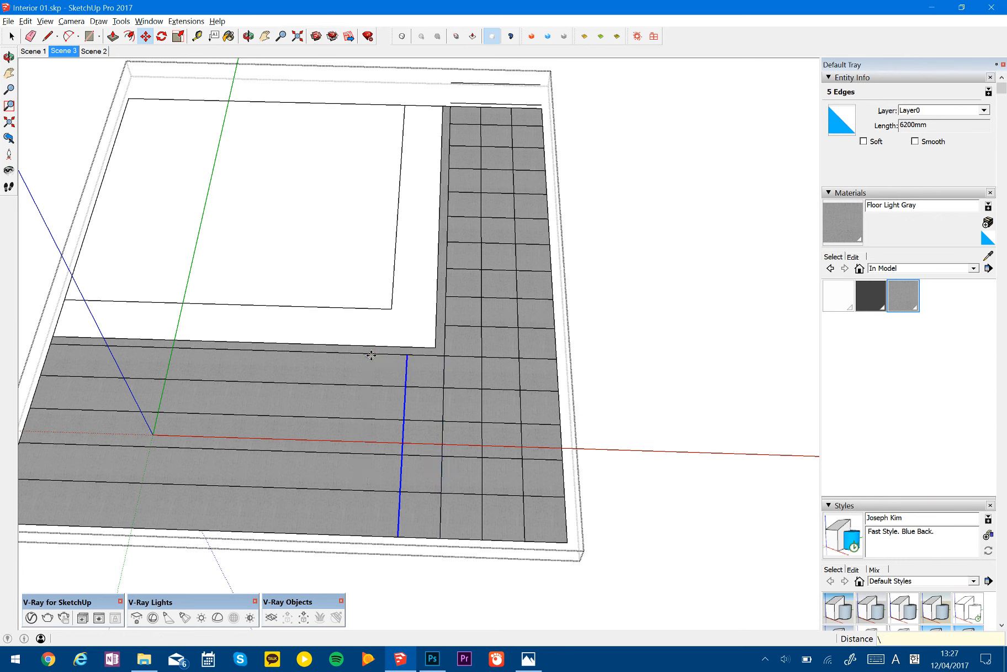
key("BackSpace")
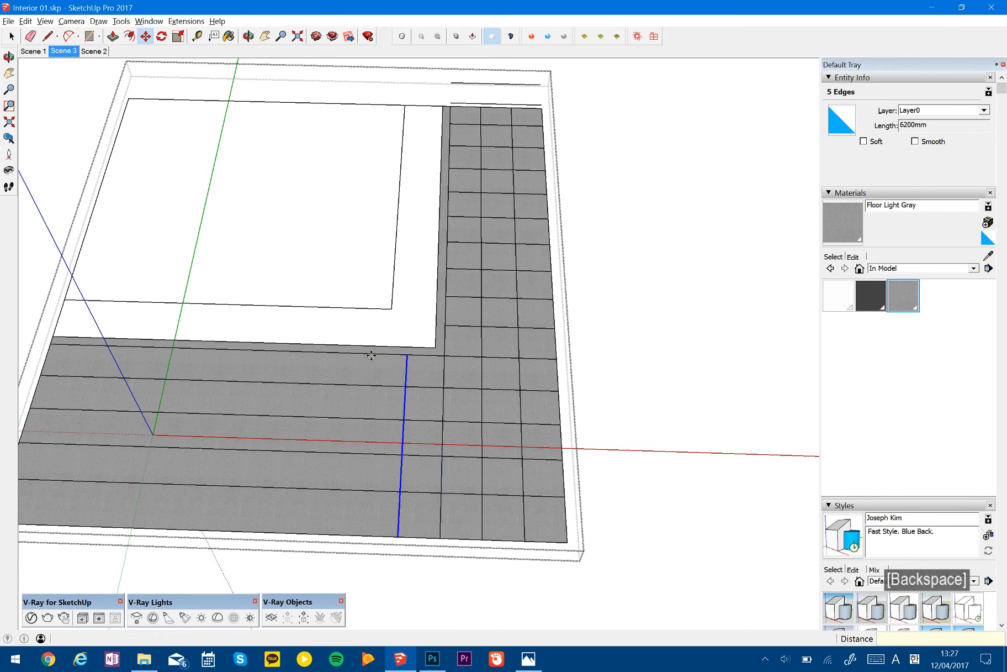
type("5")
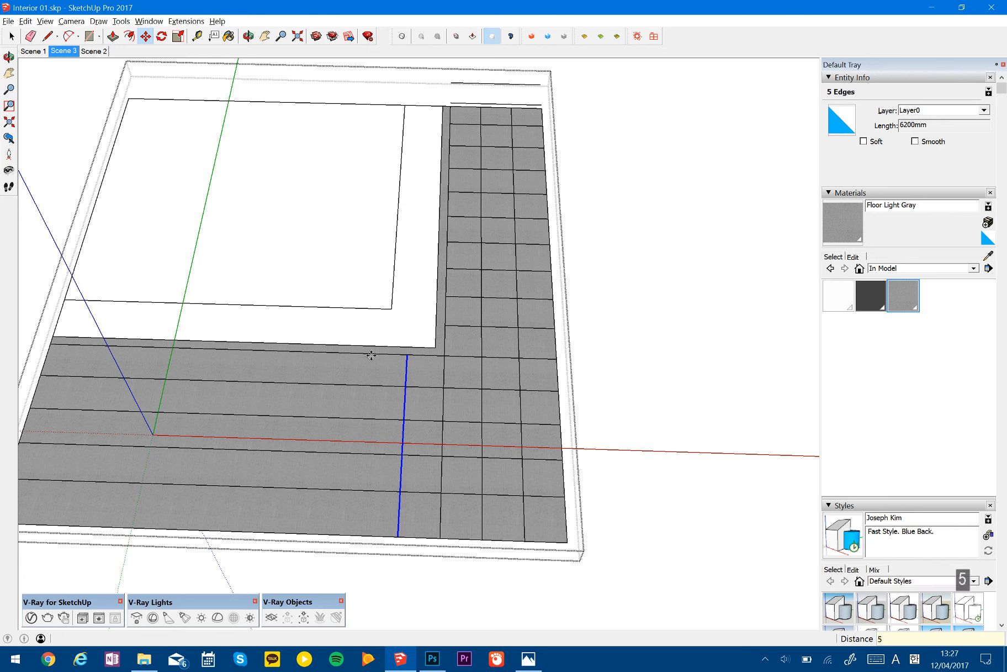
type("x")
key("Return")
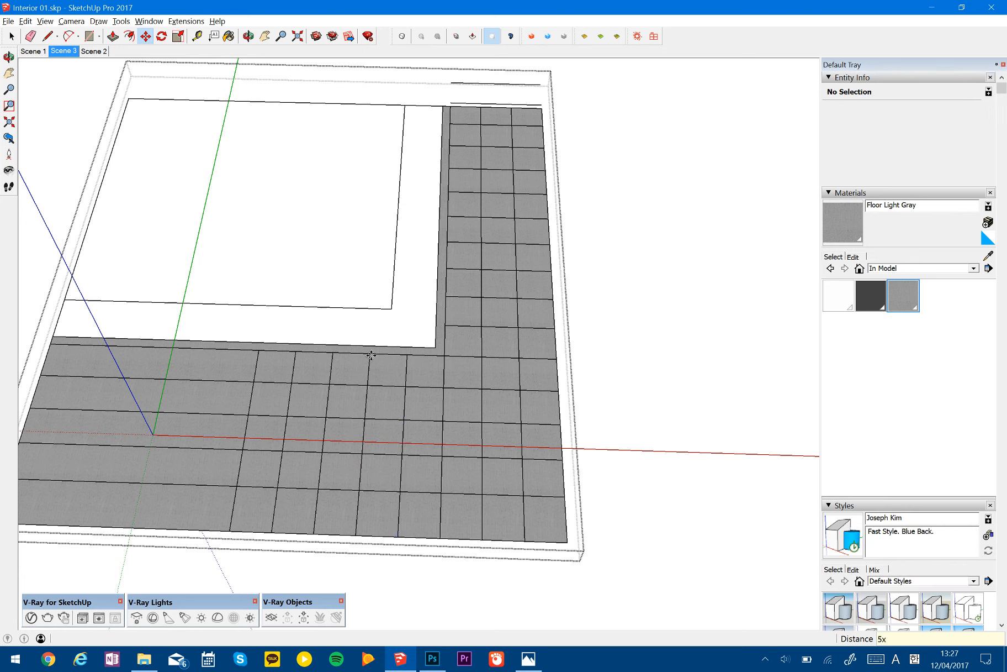
key("Return")
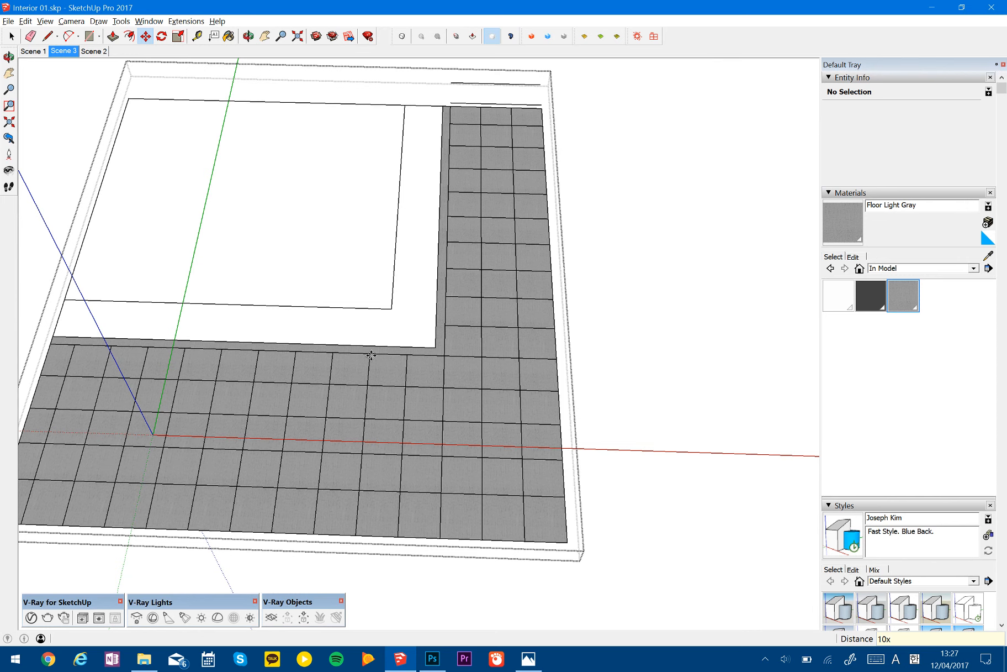
- Erase the two copied cross lines that lie beyond the gray floor's end
mouse_move(482, 388)
middle_mouse_down()
mouse_move(448, 423)
mouse_move(462, 422)
mouse_move(407, 427)
mouse_move(490, 346)
mouse_move(510, 349)
middle_mouse_up()
key("space")
scroll(450, 418, "down", 3)
key("m")
key("ctrl")
key("space")
scroll(646, 249, "up", 5)
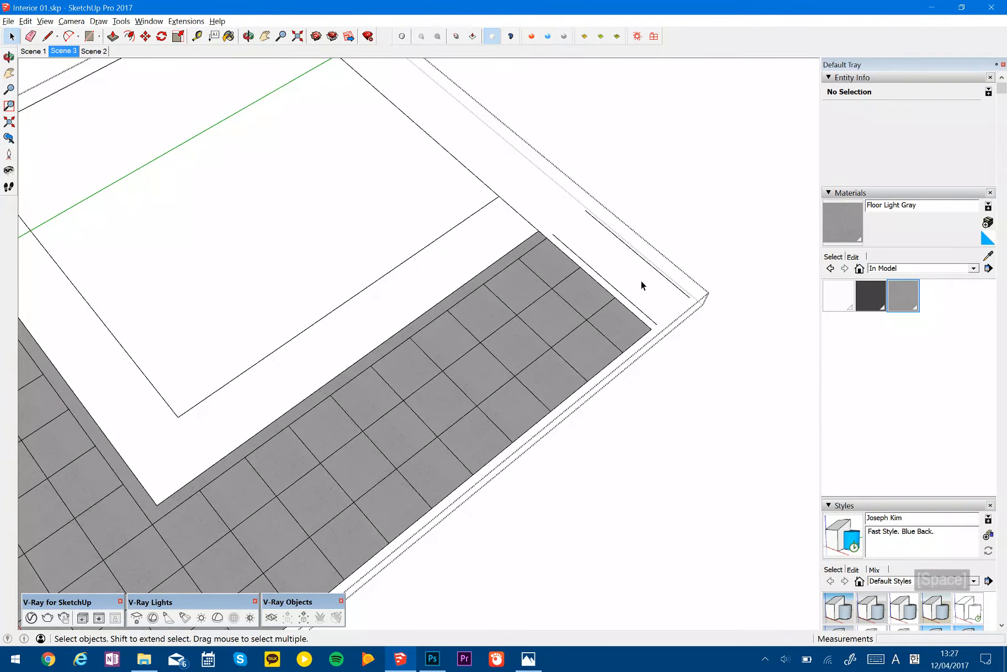
key("e")
left_click(635, 304, "shift")
mouse_move(638, 267)
left_mouse_down()
mouse_move(603, 285)
mouse_move(631, 246)
mouse_move(547, 226)
left_mouse_up()
key("space")
- Copy the three-edge cross line beside the white area's corner 1200 mm onto the neighbouring joint line, five times
scroll(552, 327, "down", 3)
mouse_move(385, 470)
middle_mouse_down("shift")
mouse_move(445, 437)
mouse_move(354, 449)
mouse_move(301, 440)
middle_mouse_up("shift")
scroll(370, 418, "up", 3)
left_click_drag(372, 532, 373, 531)
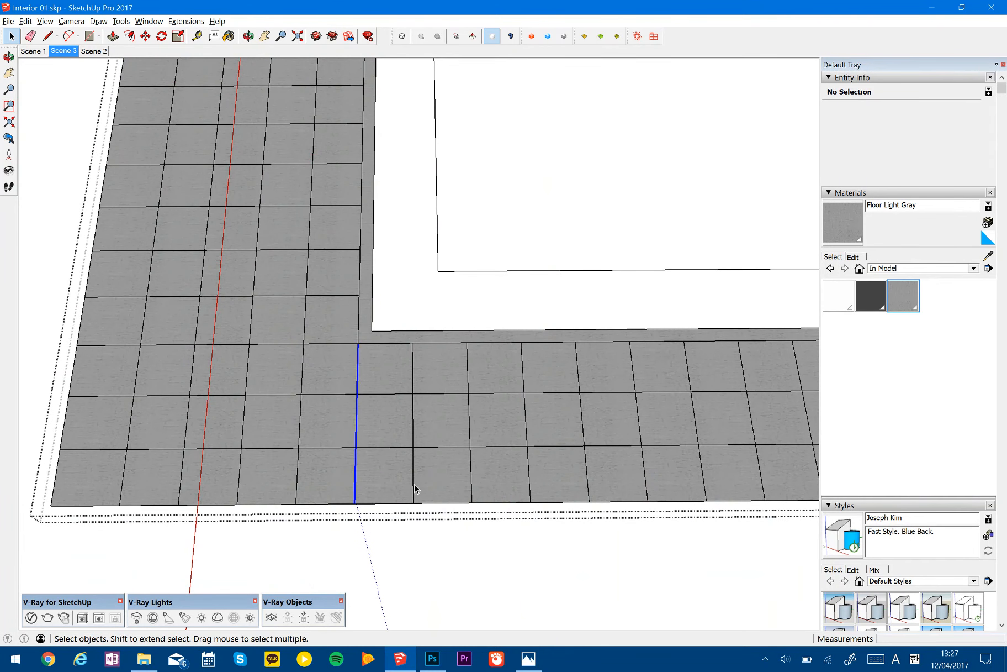
key("m")
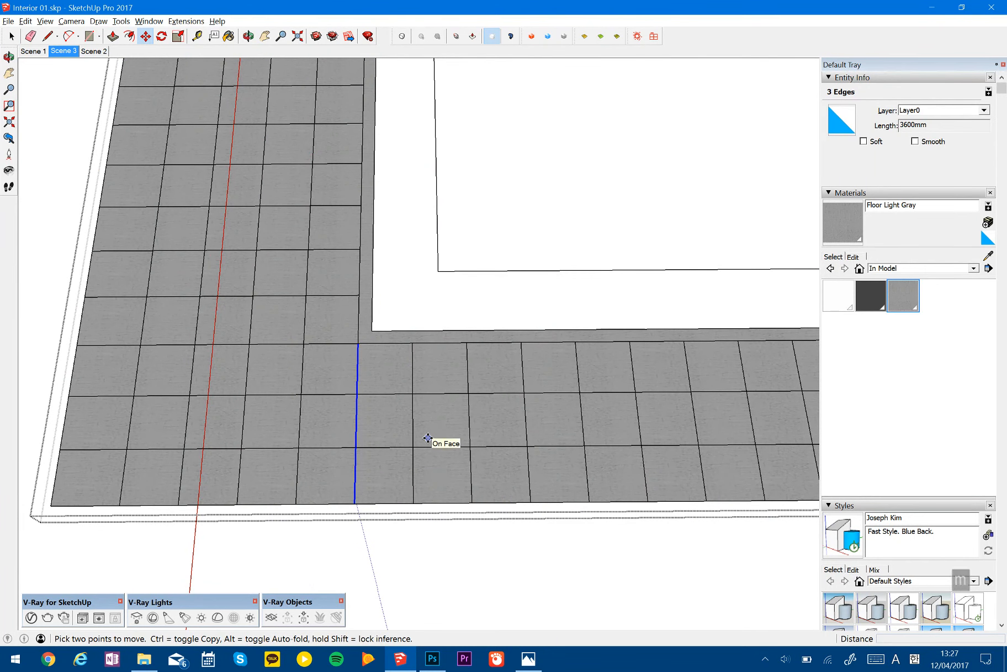
key("ctrl")
left_click(428, 438)
left_click(353, 503)
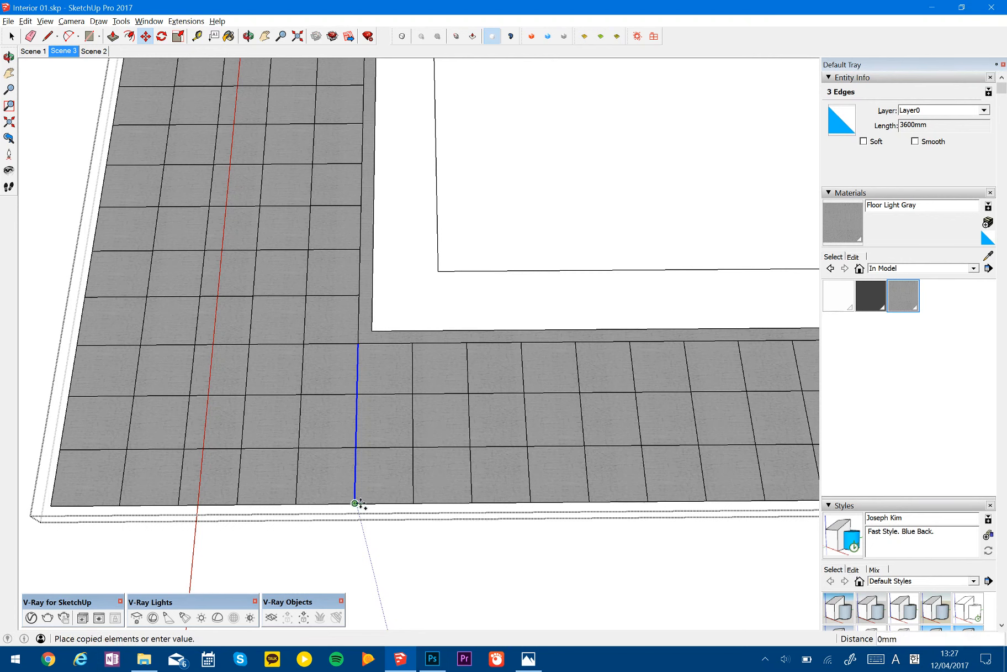
left_click(414, 502)
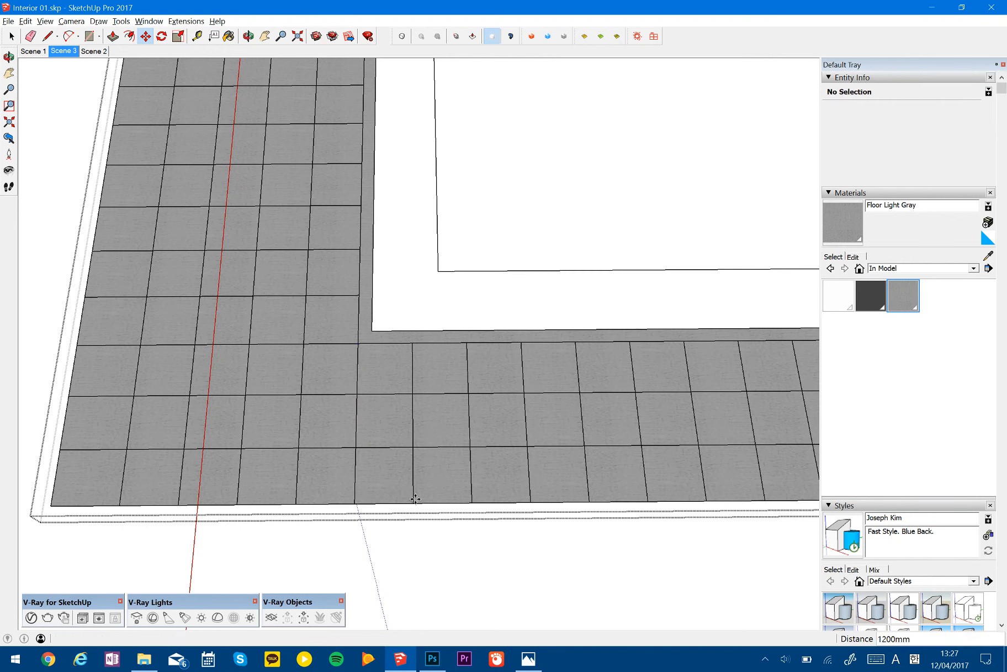
key("Return")
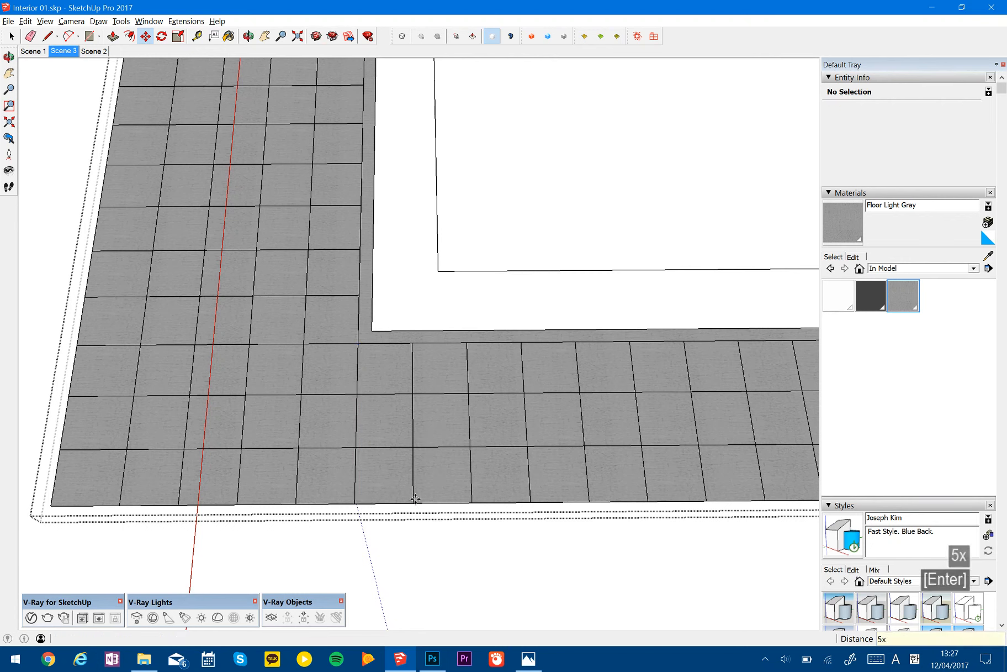
- Return to the Scene 3 view and leave the floor group
scroll(351, 453, "down", 4)
key("space")
middle_click_drag(397, 386, 311, 275)
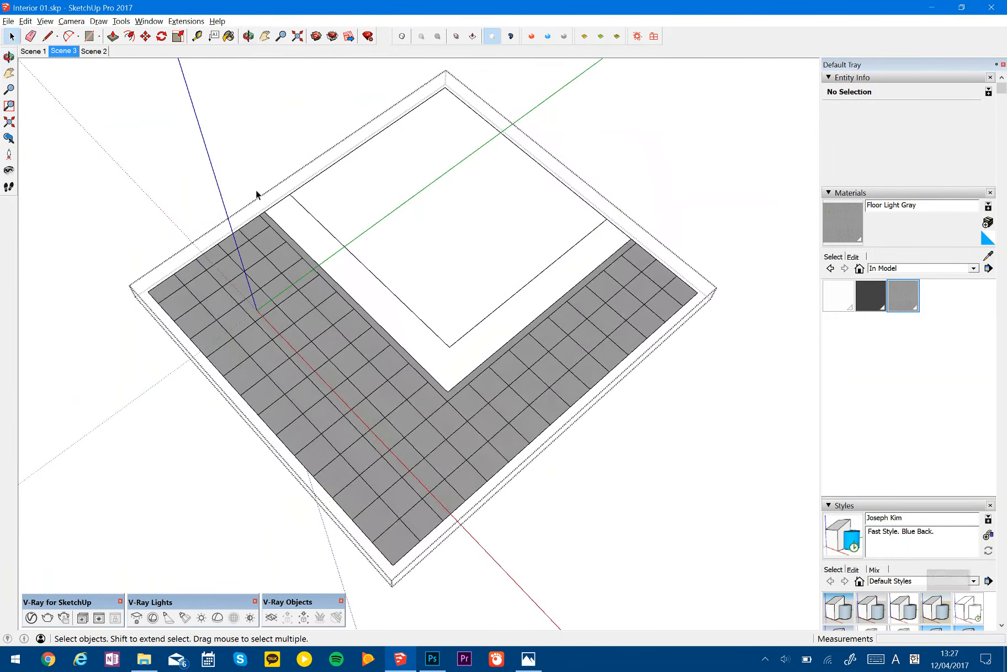
left_click(63, 50)
key("space")
key("Escape")
key("Escape")
key("Escape")
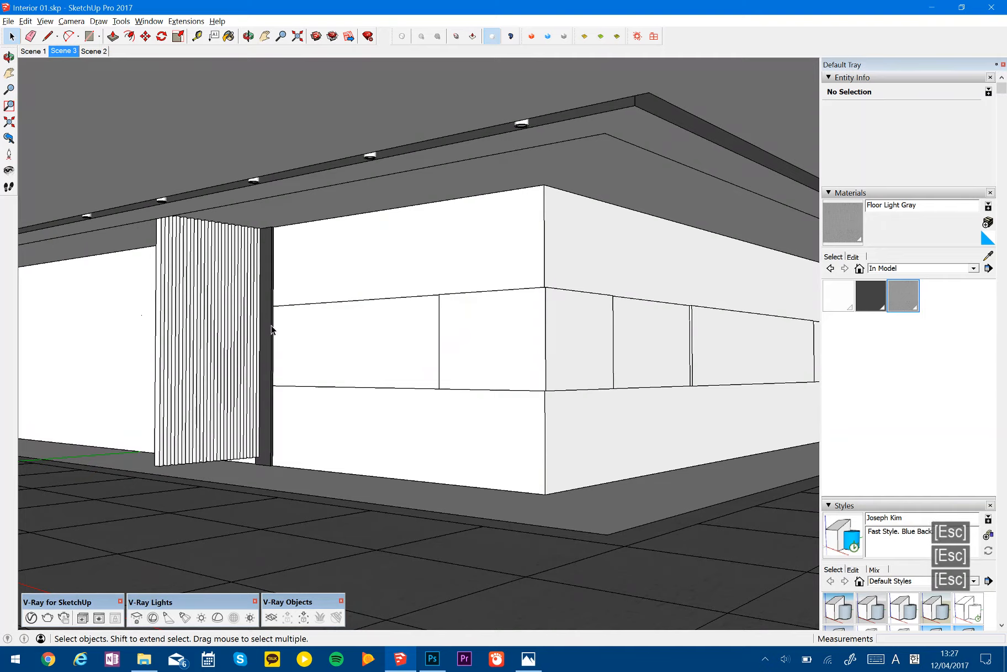
- Compare the Scene 3 view with Base Image 01.JPG, checking the walls, the screen and the floor joints
key("alt+Tab")
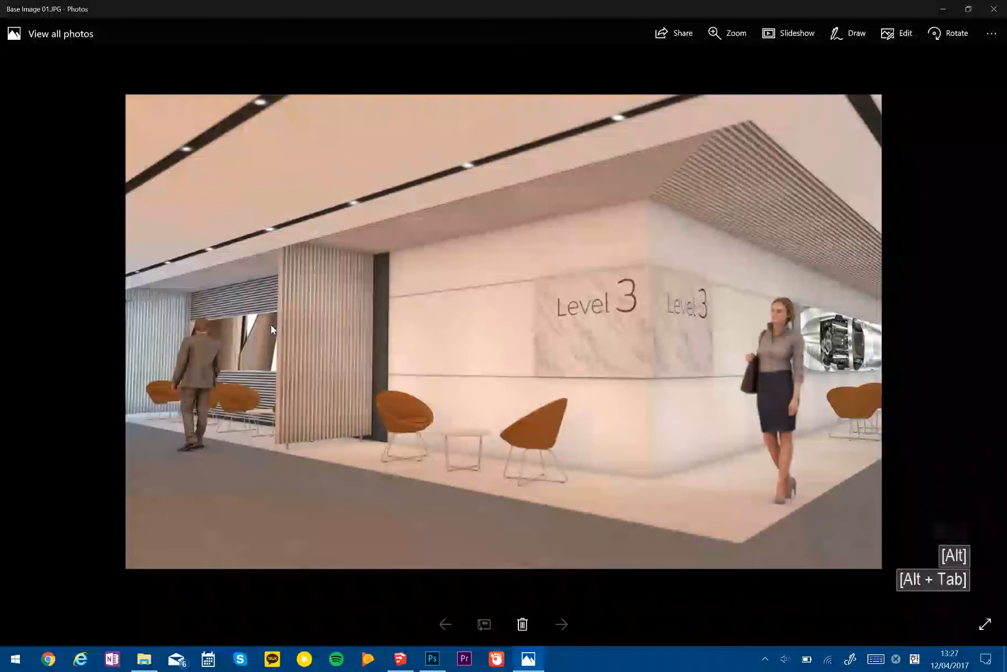
key("alt+Tab")
key("alt+Tab")
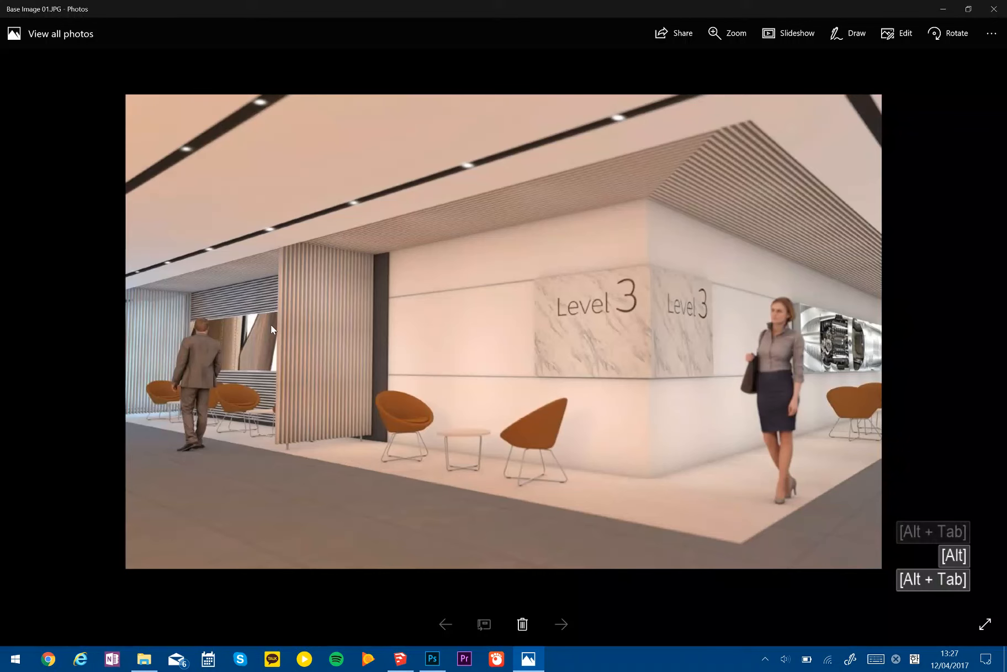
key("alt+Tab")
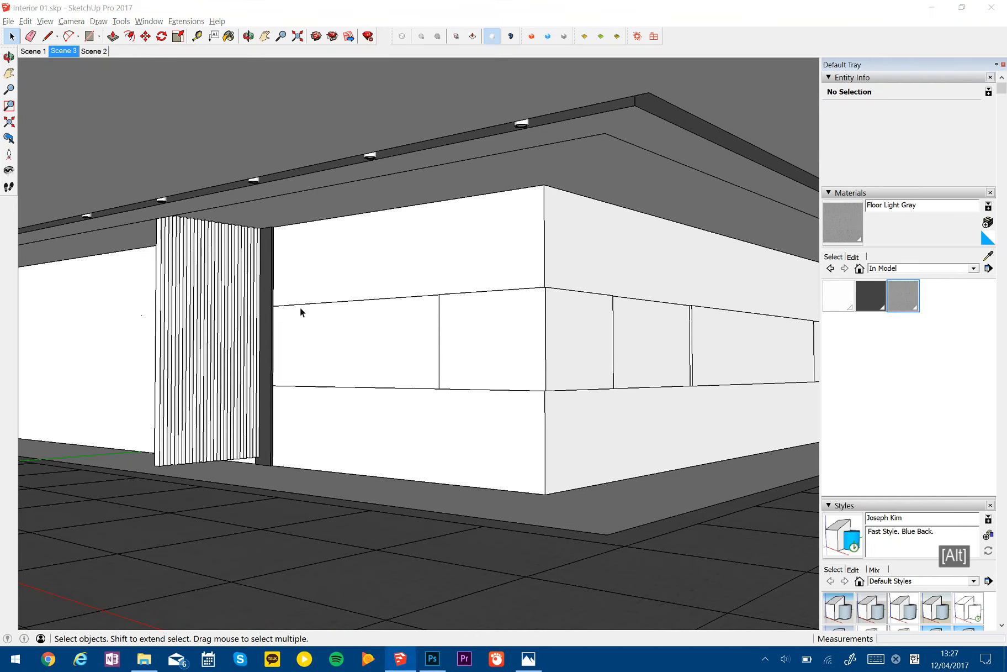
key("alt+Tab")
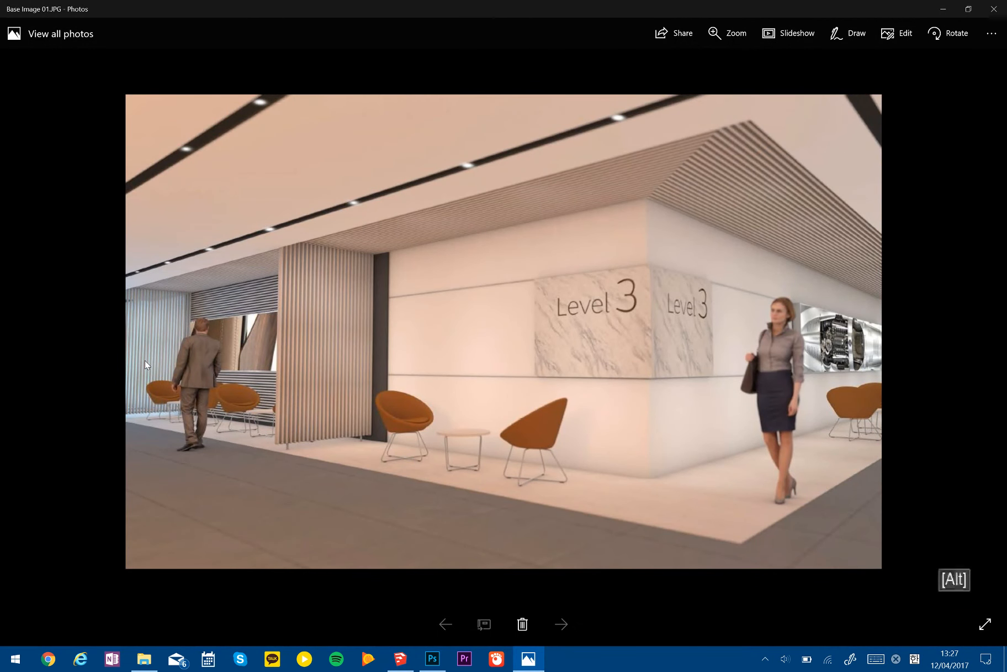
key("alt+Tab")
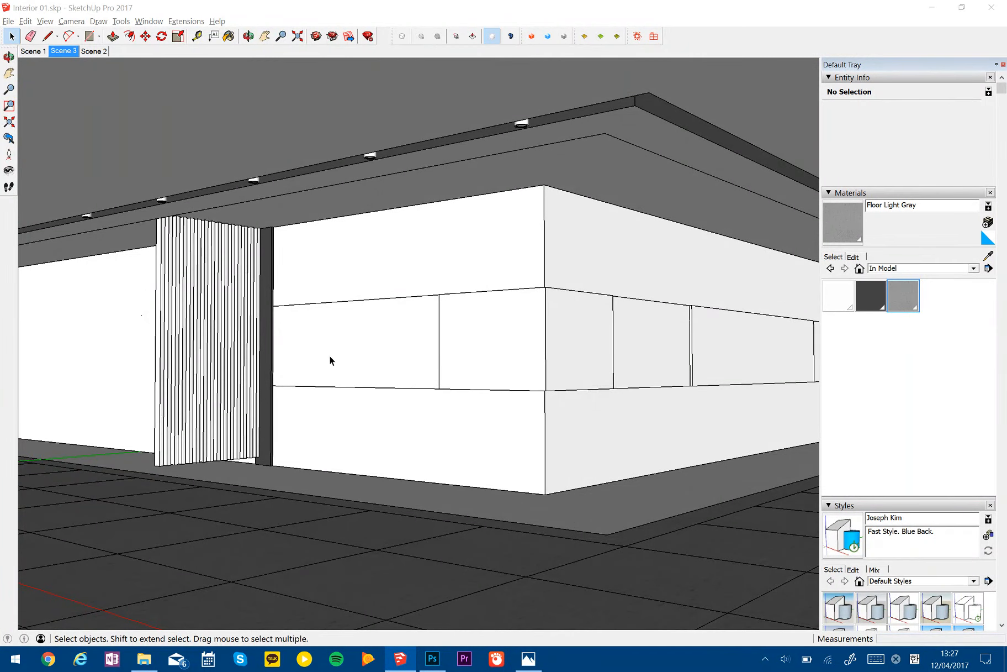
key("alt+Tab")
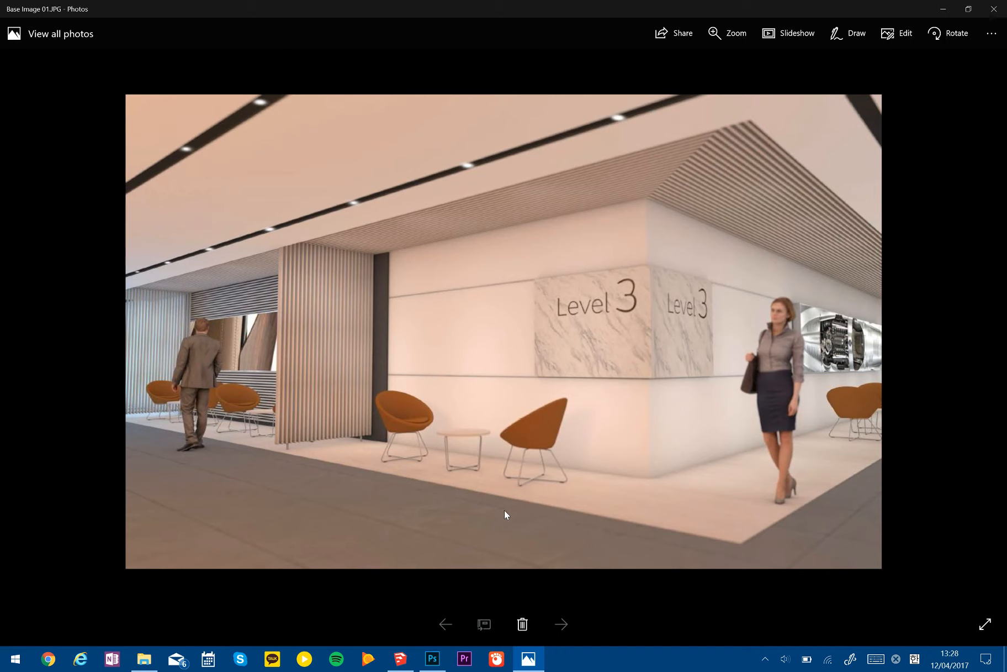
key("alt+Tab")
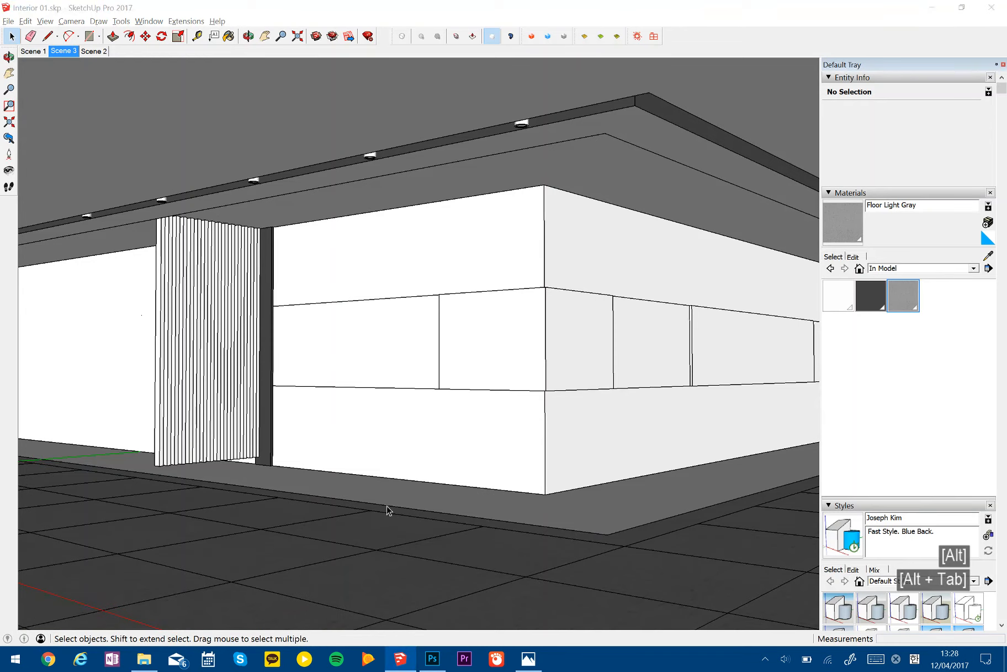
- Open the floor group and draw a 300 mm line extending the outermost cross joint to the white area's edge
middle_click_drag(480, 458, 490, 563)
triple_click(476, 570)
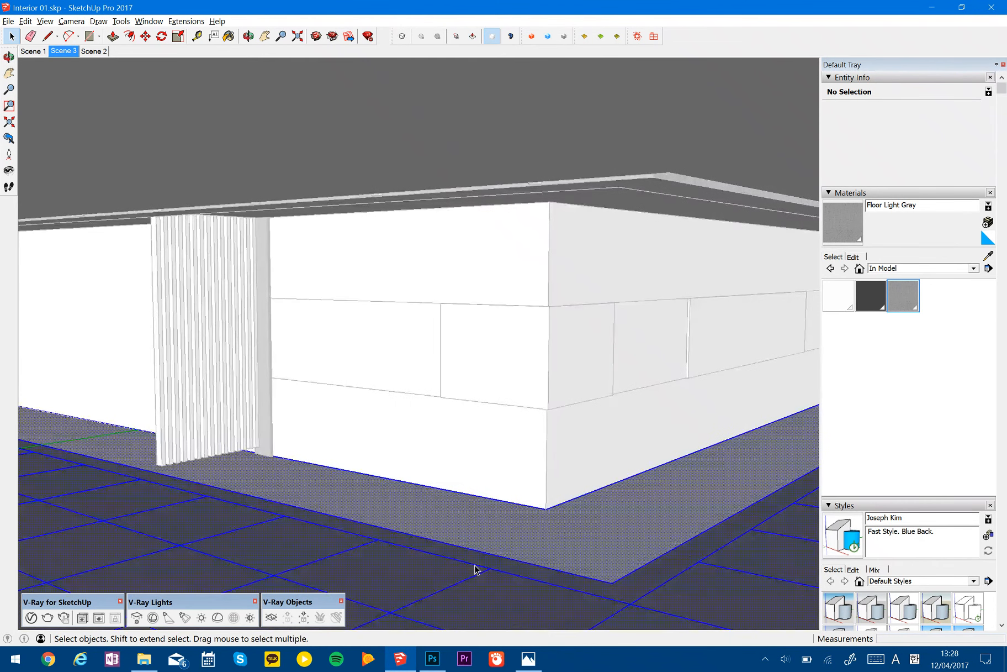
key("h")
scroll(504, 530, "down", 3)
middle_click_drag(497, 497, 436, 528)
mouse_move(718, 470)
middle_mouse_down()
mouse_move(620, 503)
mouse_move(519, 483)
mouse_move(468, 515)
middle_mouse_up()
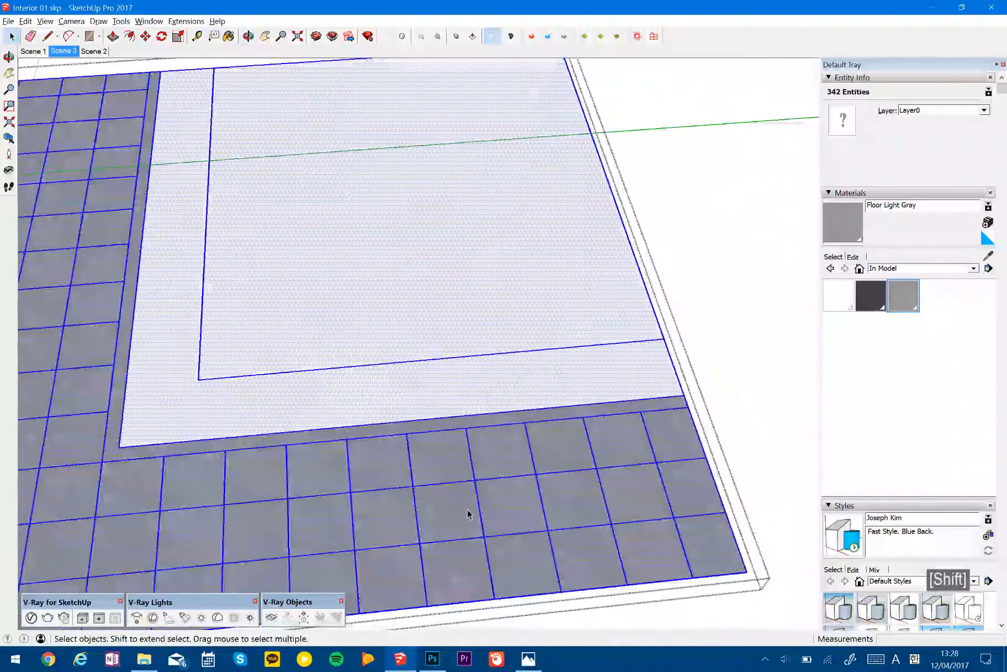
key("l")
key("space")
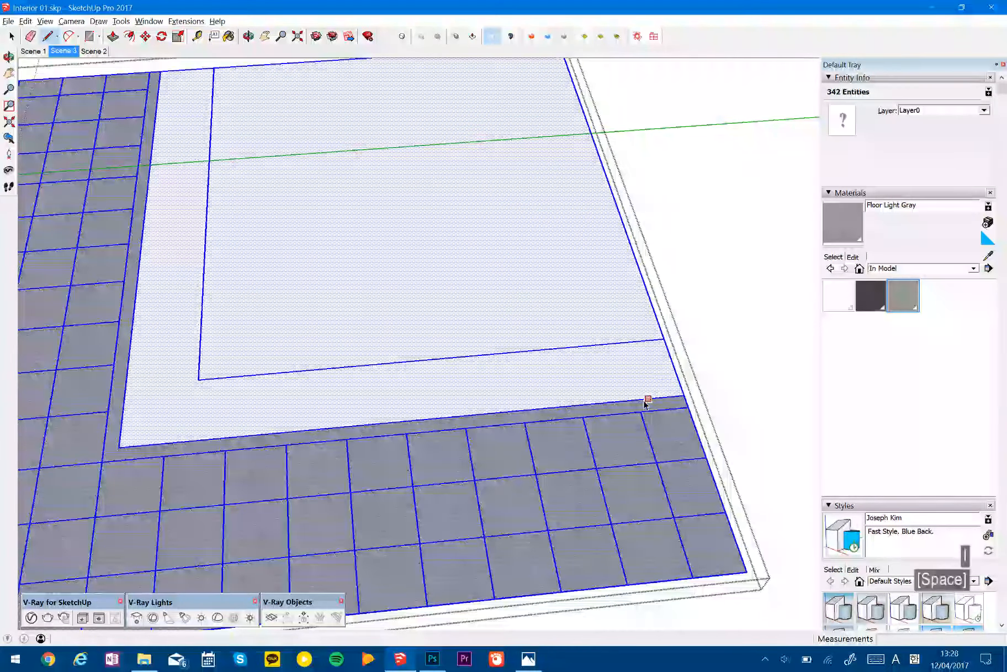
key("l")
left_click(641, 411)
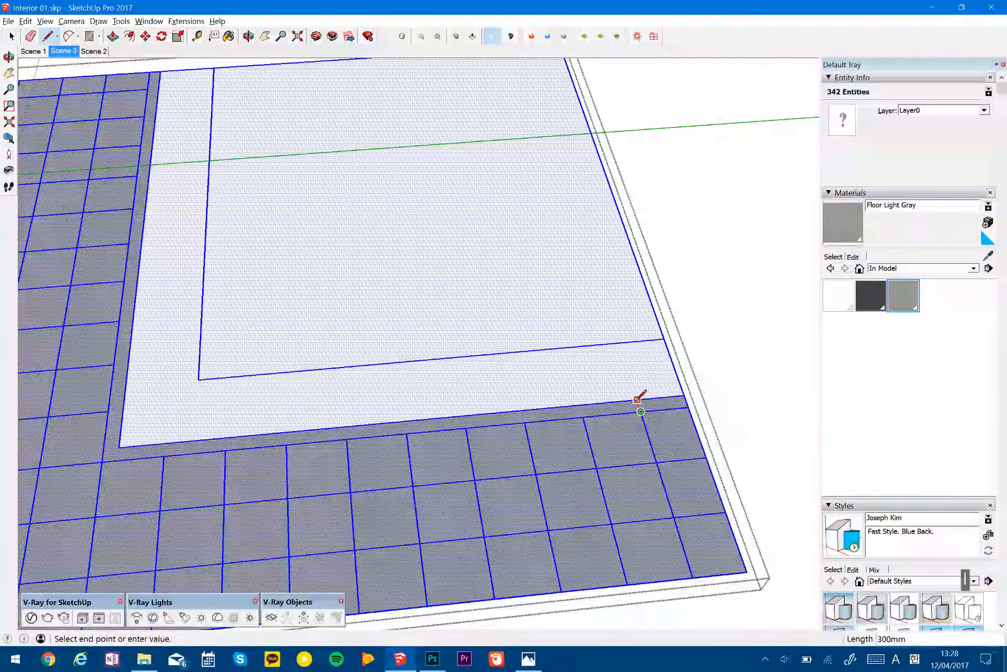
left_click(636, 401)
- Copy the short 300 mm edge onto the neighbouring joint line, setting the number of copies to 10
key("space")
left_click(638, 405)
key("m")
key("ctrl")
left_click(639, 411)
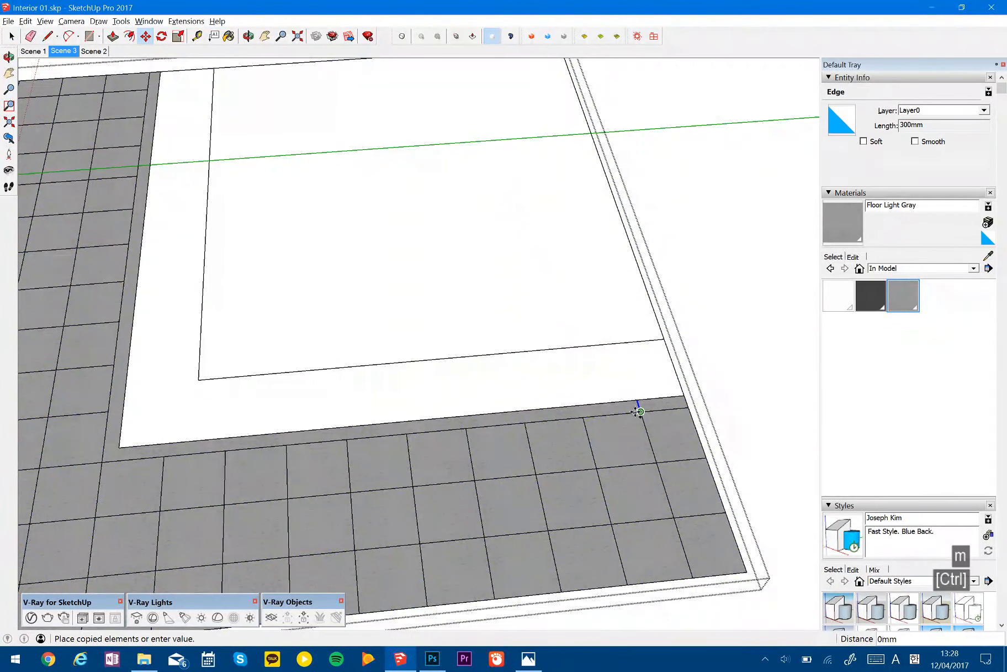
left_click(583, 415)
type("10")
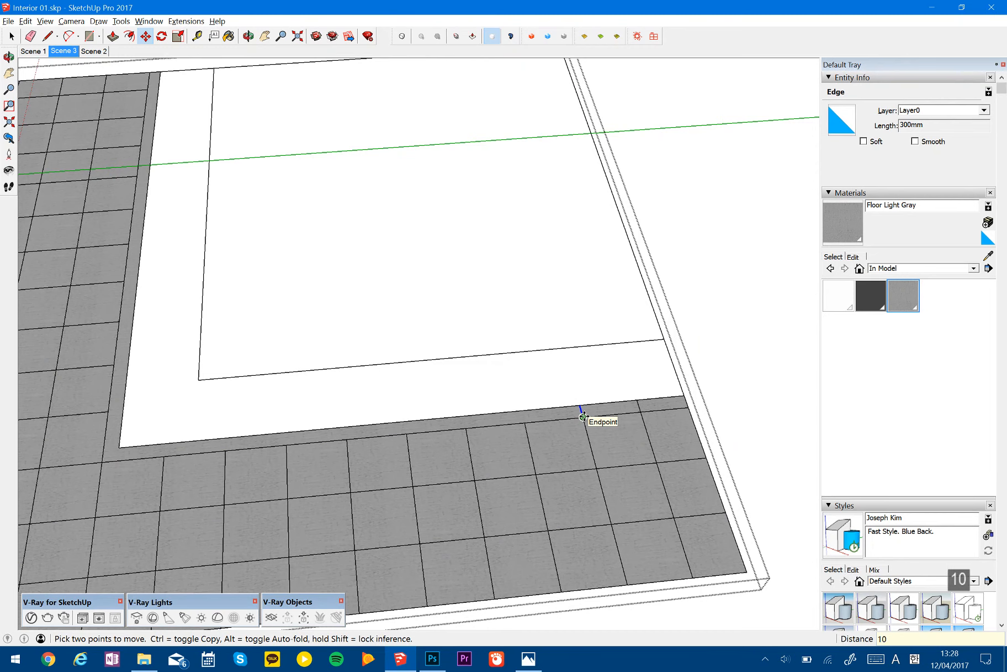
type("x")
key("Return")
- Draw a 300 mm line from the other wing's cross joint nearest the corner to the white area's edge
middle_click_drag(373, 476, 519, 457, "shift")
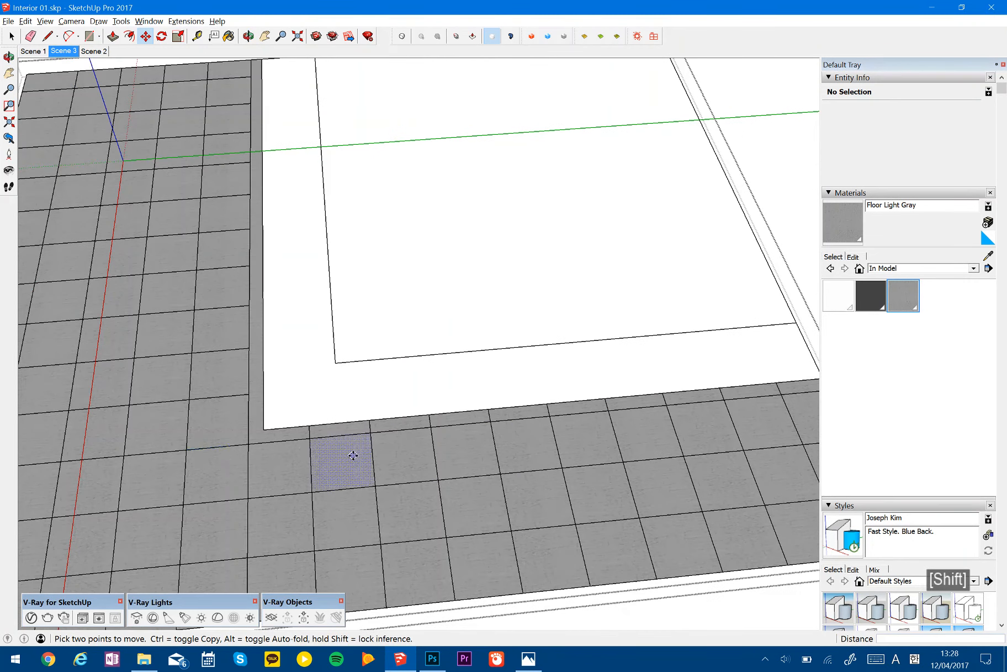
scroll(205, 416, "up", 5)
key("space")
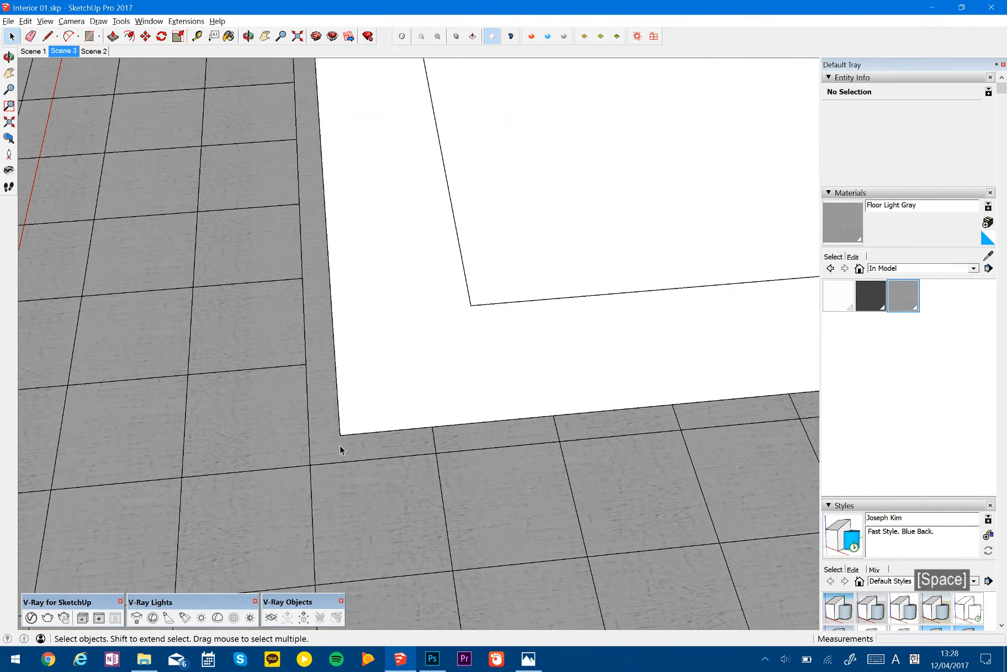
key("l")
left_click(306, 363)
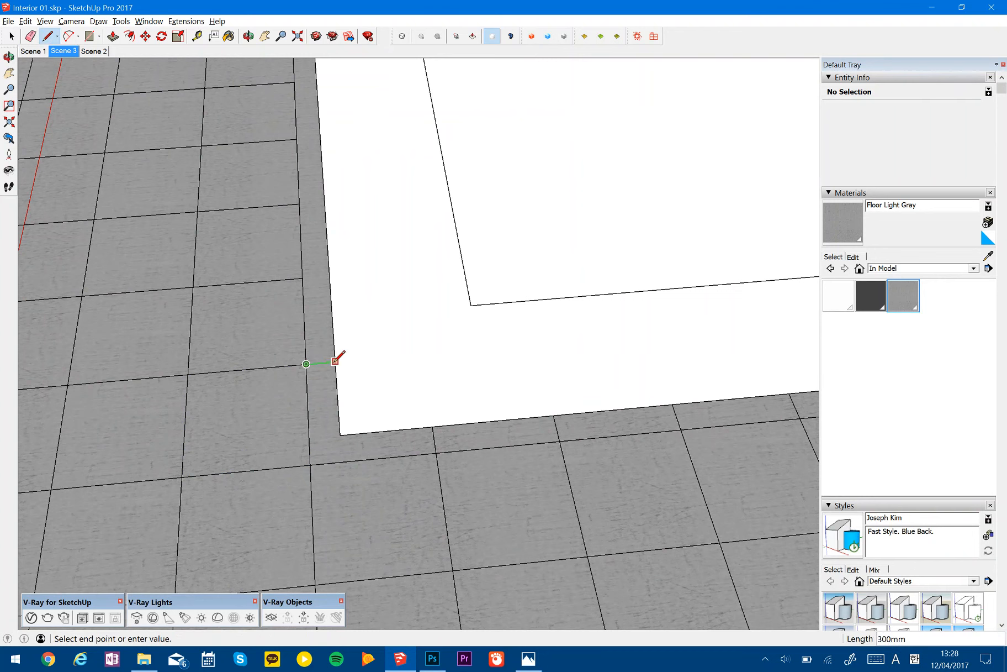
- Copy the other wing's short 300 mm edge onto the next joint line, setting the number of copies to 14
key("space")
key("m")
key("ctrl")
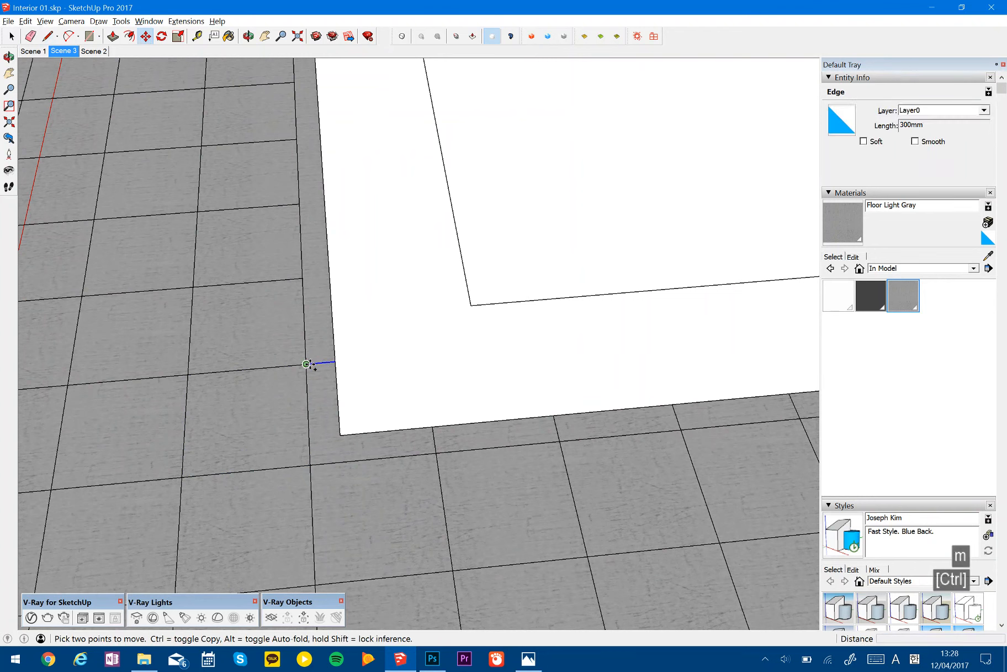
left_click(306, 364)
left_click(303, 278)
type("14")
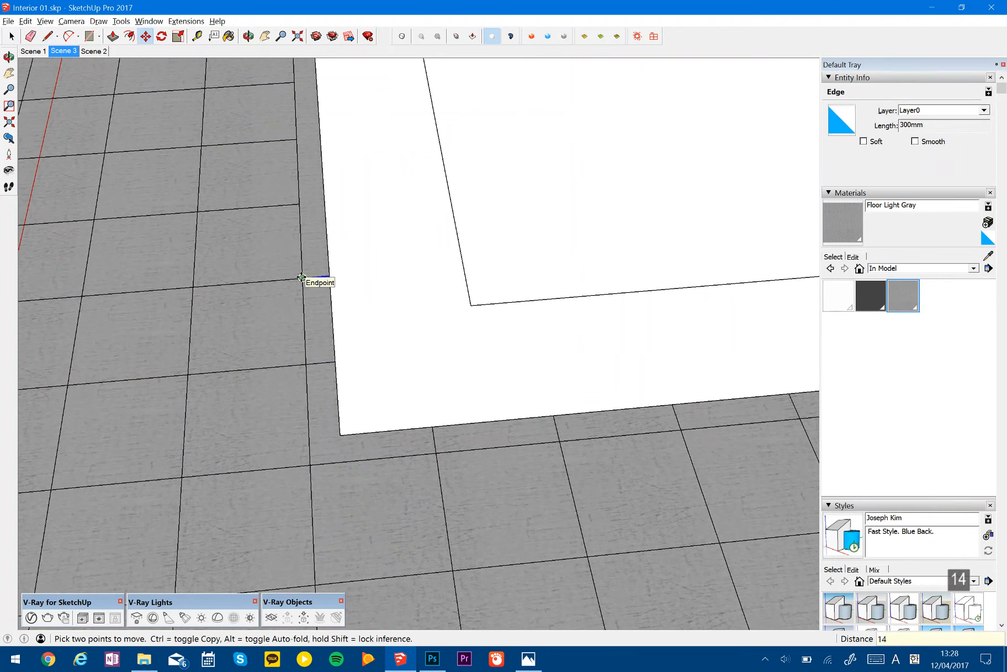
type("x")
key("Return")
- Erase the five surplus short lines that lie beyond the gray floor's far end
scroll(405, 407, "down", 4)
scroll(381, 348, "down", 1)
middle_click_drag(378, 225, 414, 405, "shift")
middle_click_drag(409, 299, 409, 305)
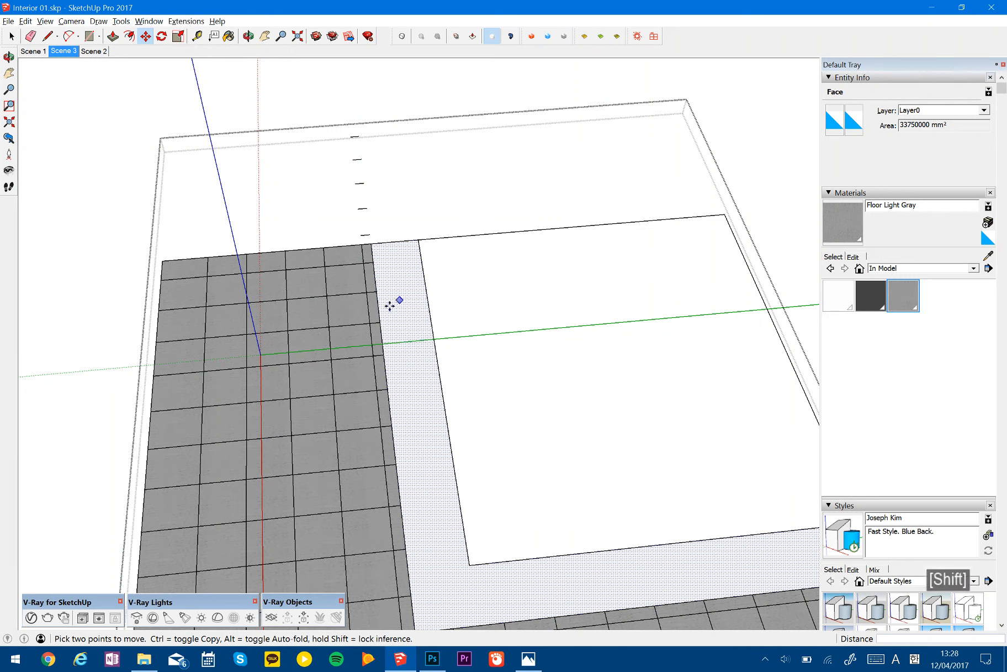
key("shift+e")
key("Return")
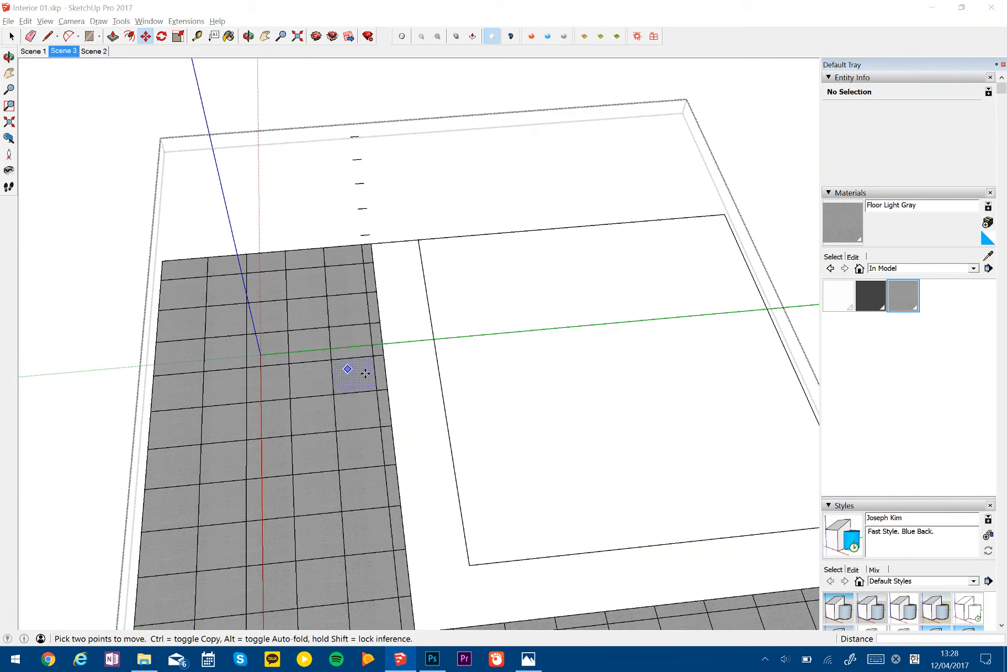
middle_click_drag(355, 371, 348, 400)
key("space")
right_click(500, 213)
left_click(485, 5)
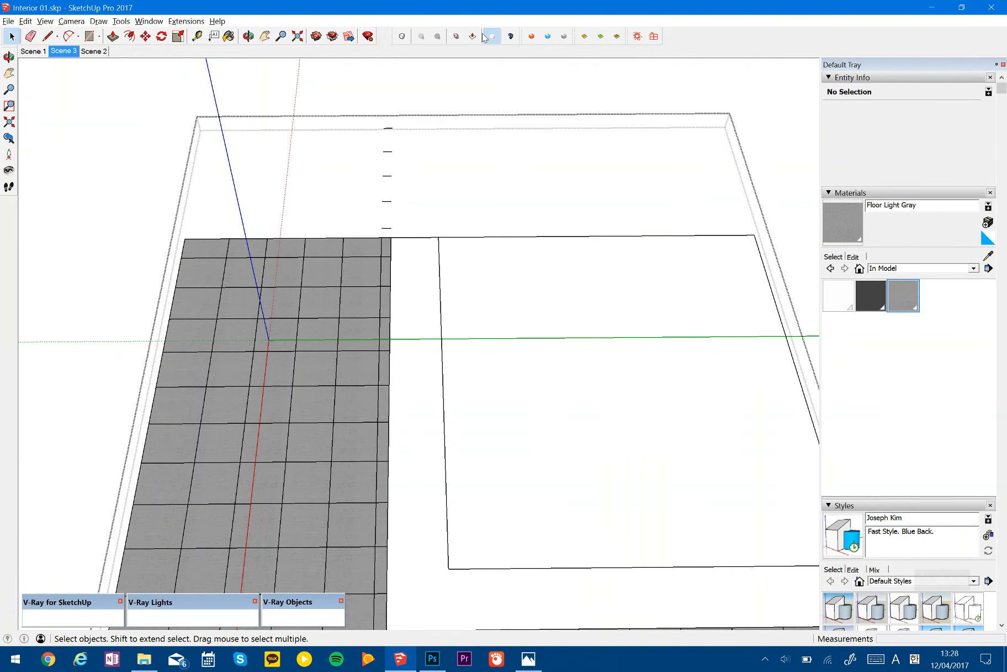
key("shift+e")
key("shift+e")
key("Escape")
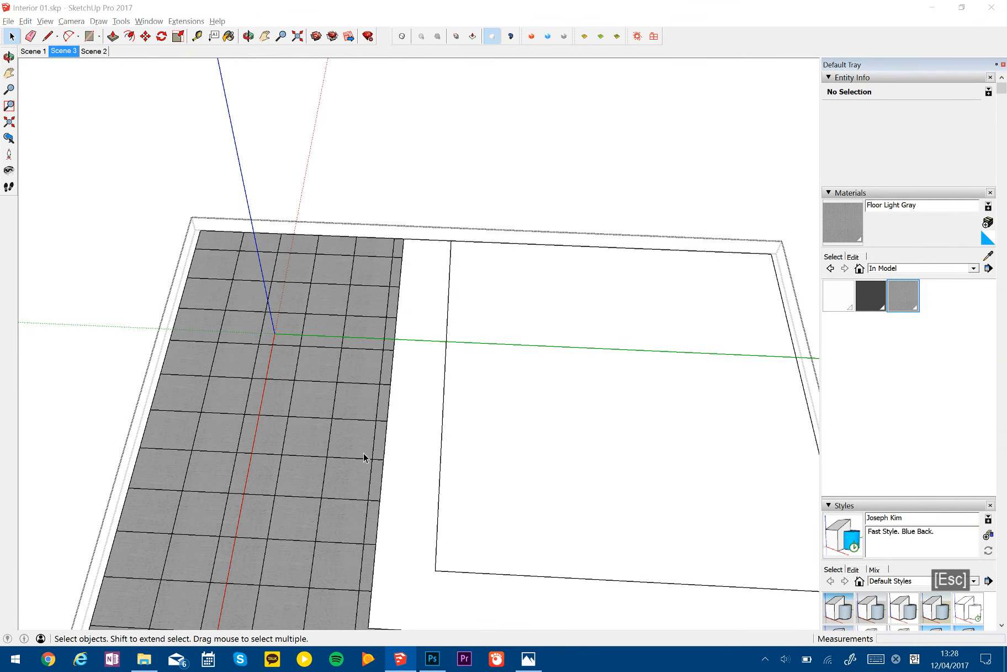
scroll(363, 452, "down", 5)
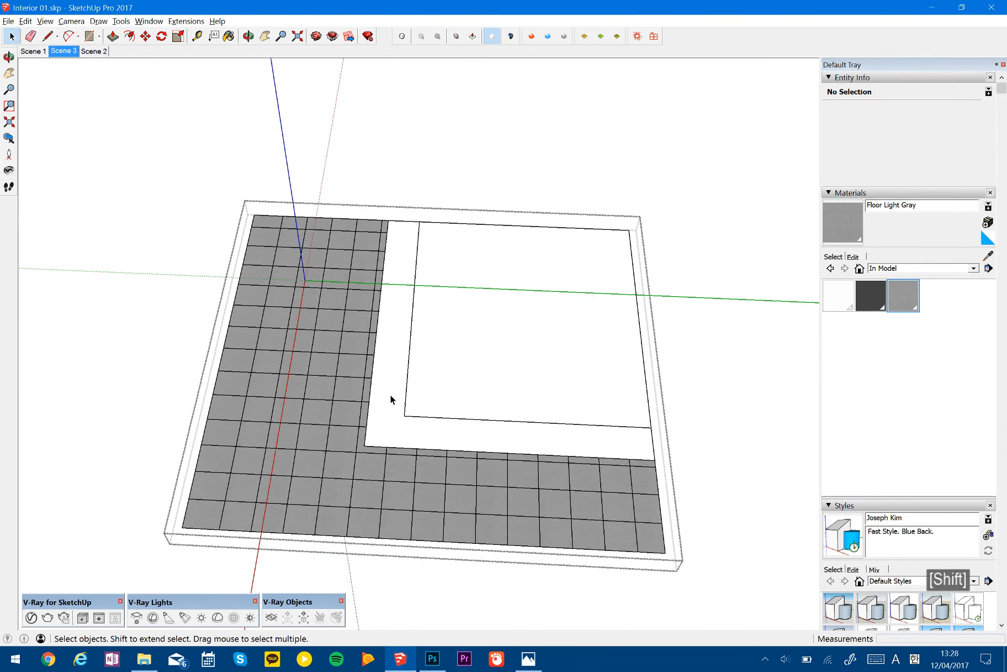
scroll(398, 475, "up", 3)
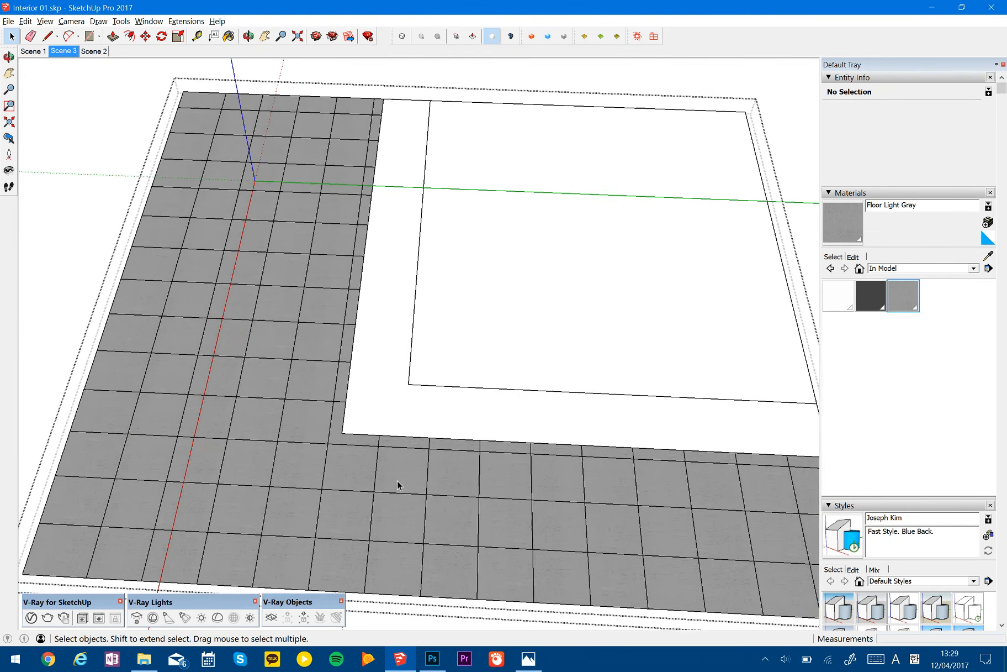
scroll(400, 490, "down", 3)
key("space")
key("Escape")
mouse_move(308, 374)
middle_mouse_down()
mouse_move(93, 152)
mouse_move(291, 369)
middle_mouse_up()
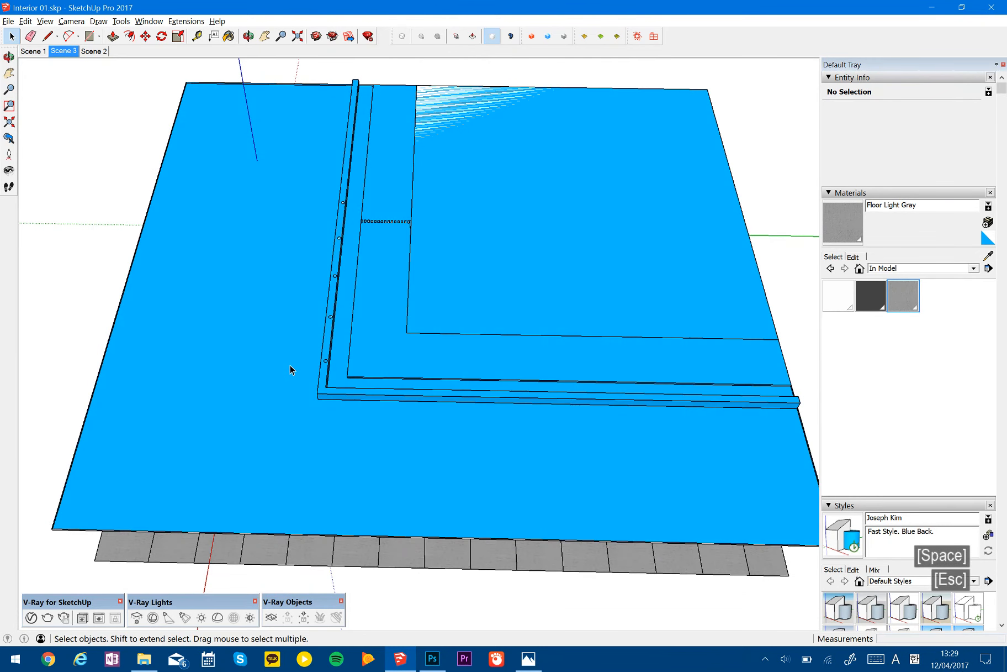
key("ctrl+z")
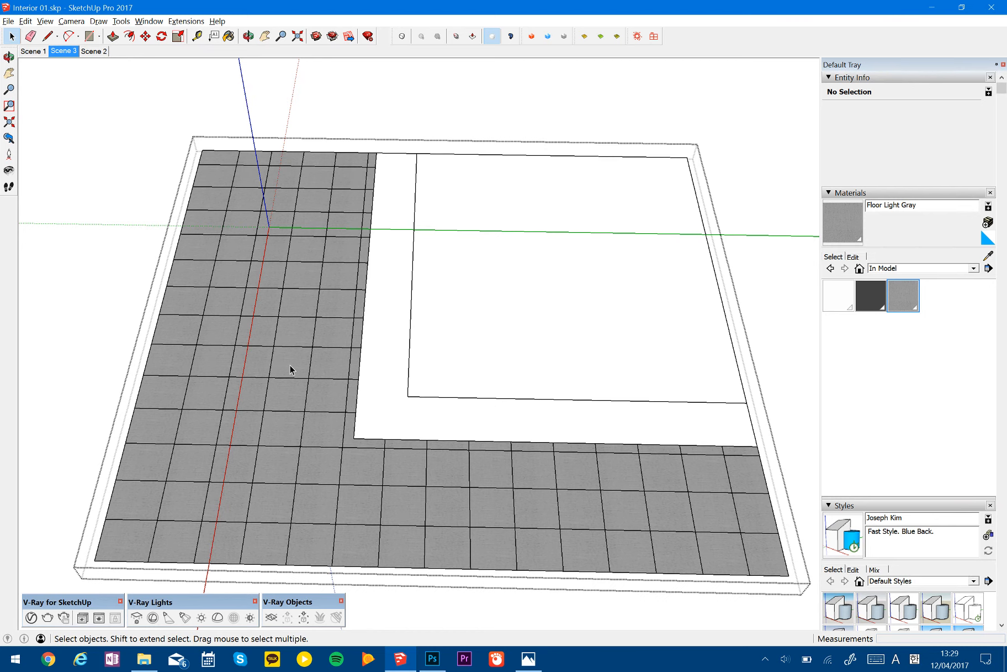
- Draw a rectangle beside the floor and pull it up into a box
scroll(316, 371, "down", 4)
middle_click_drag(450, 444, 408, 381, "shift")
key("r")
left_click(447, 498)
left_click(561, 551)
key("p")
left_click(533, 530)
left_click(535, 512)
- Copy the whole box about 6983 mm away and repeat the copy four times in a row
key("space")
triple_click(535, 508)
middle_click_drag(536, 507, 521, 483)
key("m")
key("ctrl")
left_click(440, 498)
left_click(615, 548)
type("4x")
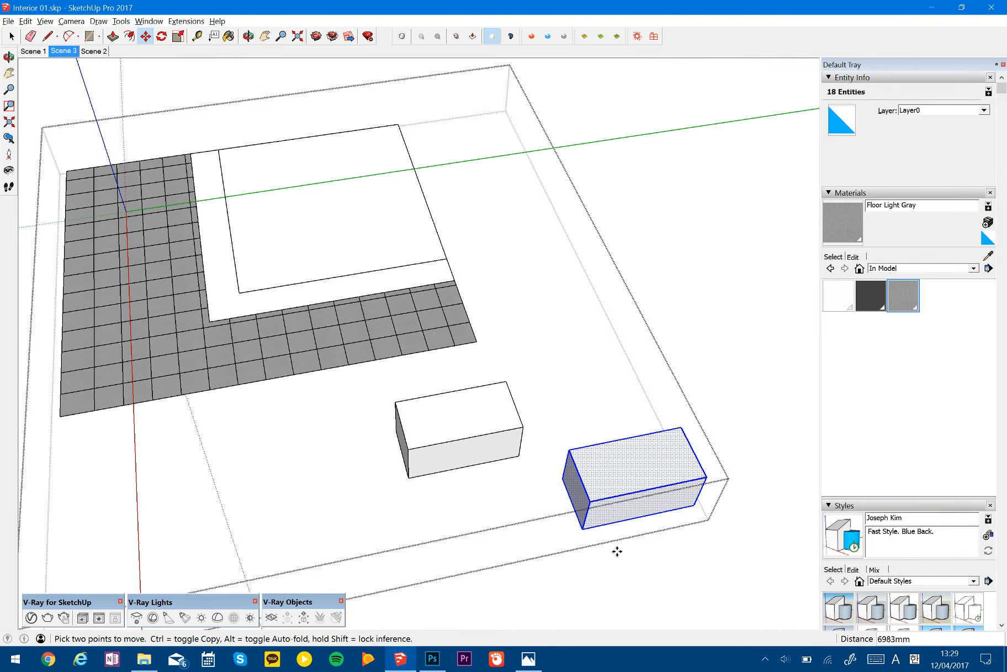
key("Return")
- Copy the row of five boxes about 5554 mm along the red axis, setting the number of copies to 5
scroll(571, 492, "down", 4)
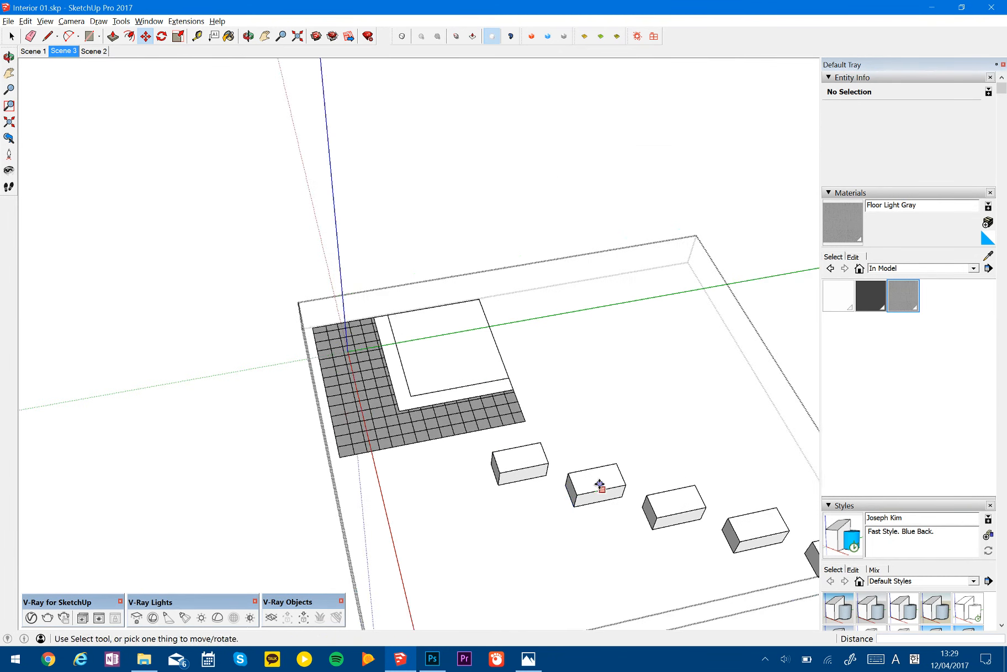
middle_click_drag(599, 484, 500, 445, "shift")
key("space")
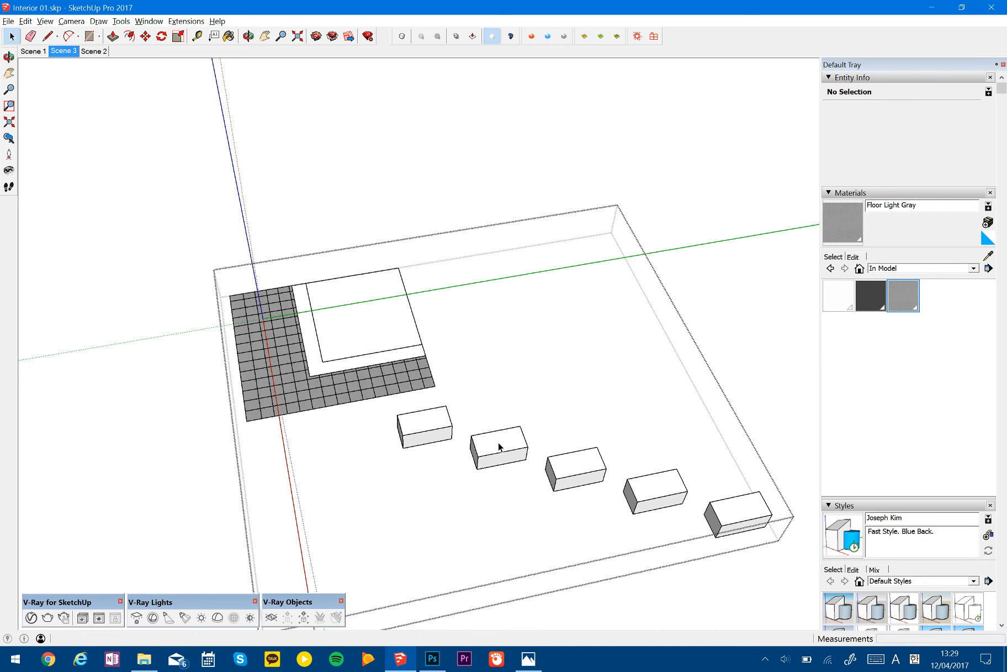
middle_click_drag(468, 443, 636, 359)
left_click_drag(465, 225, 756, 488)
key("m")
left_click(584, 435)
key("ctrl")
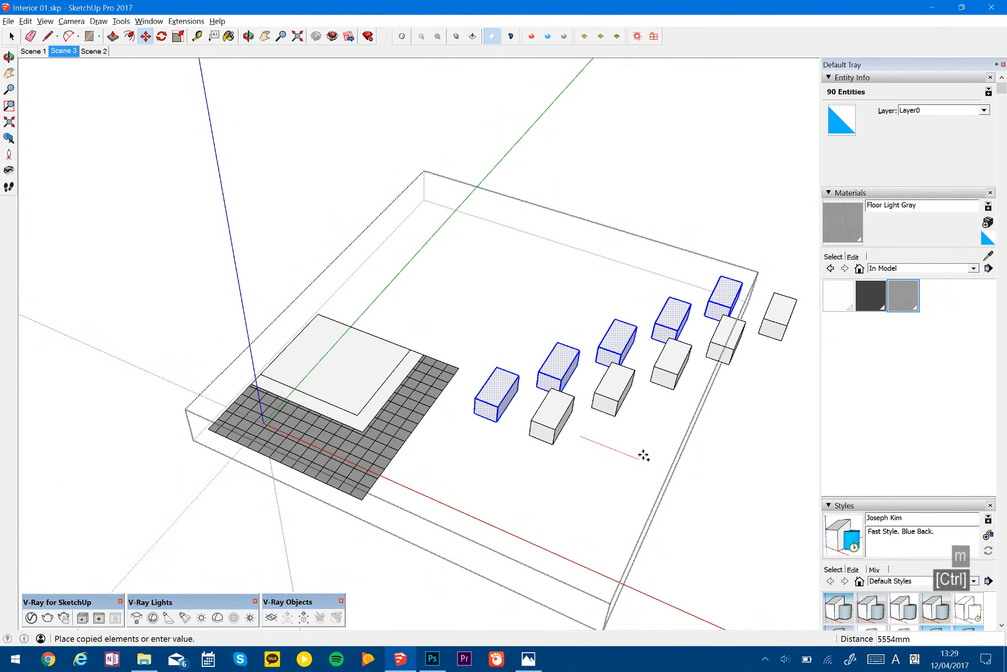
left_click(643, 456)
type("5x")
key("Return")
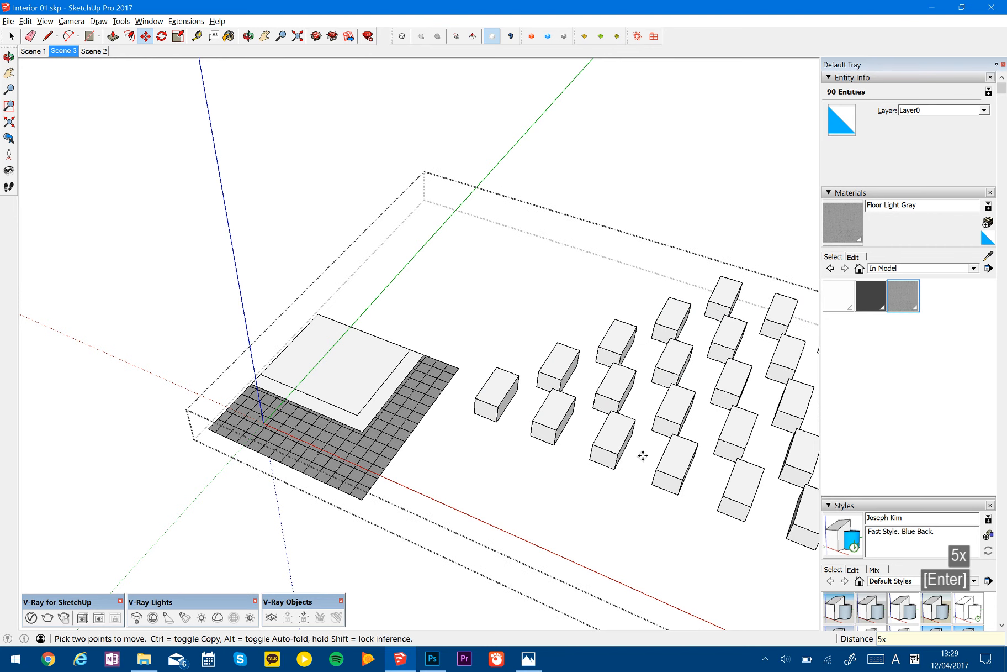
- Undo the box, its row of copies and the copied rows
middle_click_drag(650, 456, 477, 307, "shift")
key("ctrl+z")
key("ctrl+z")
key("ctrl+z")
key("ctrl+z")
- Open the wall group and extend its upper and lower horizontal joint lines along the red axis past the undivided section's end edge
key("space")
key("Escape")
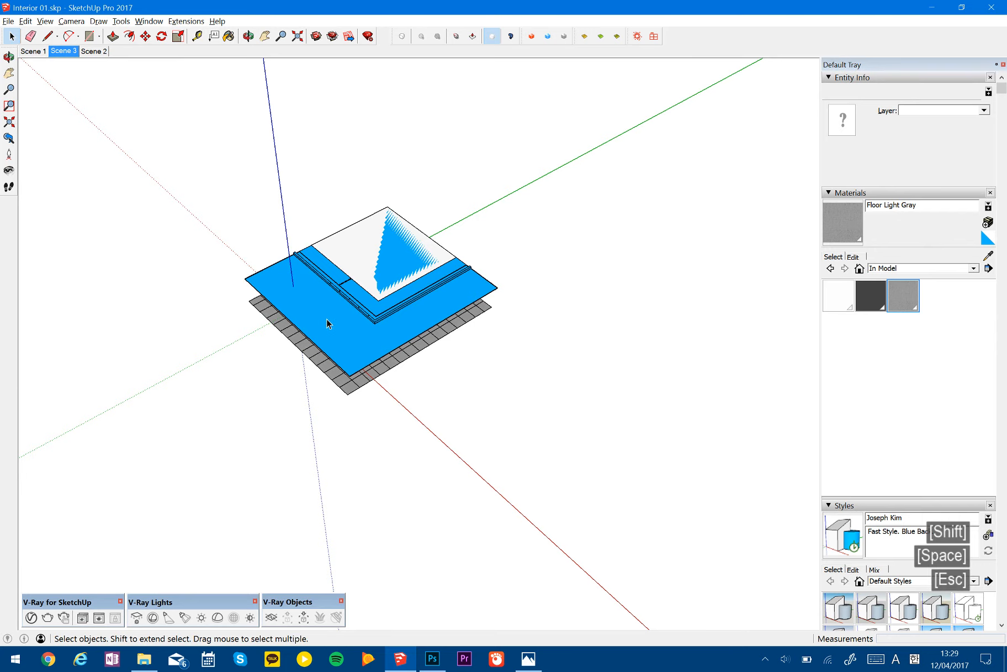
scroll(331, 320, "up", 5)
middle_click_drag(357, 349, 409, 230)
scroll(313, 276, "up", 6)
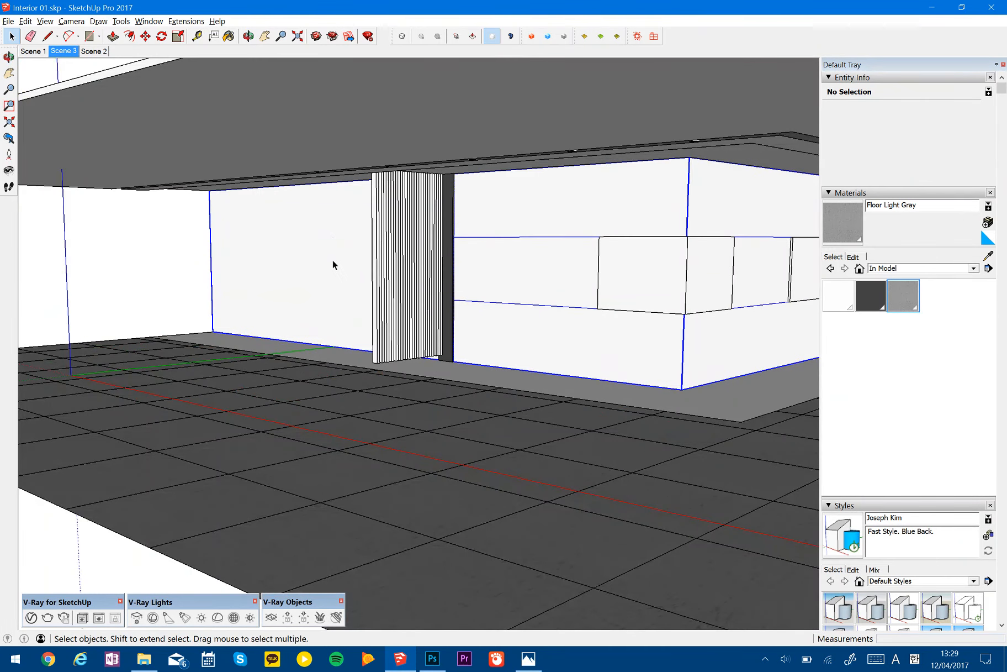
double_click(332, 260)
middle_click_drag(328, 259, 604, 404)
middle_click_drag(267, 246, 477, 311, "shift")
key("l")
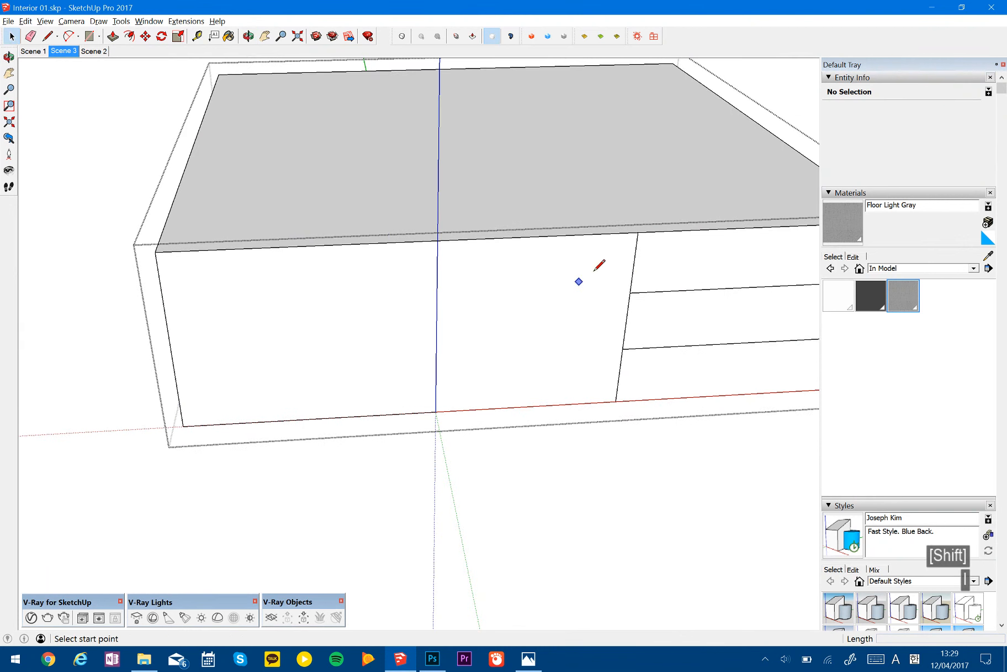
left_click(630, 292)
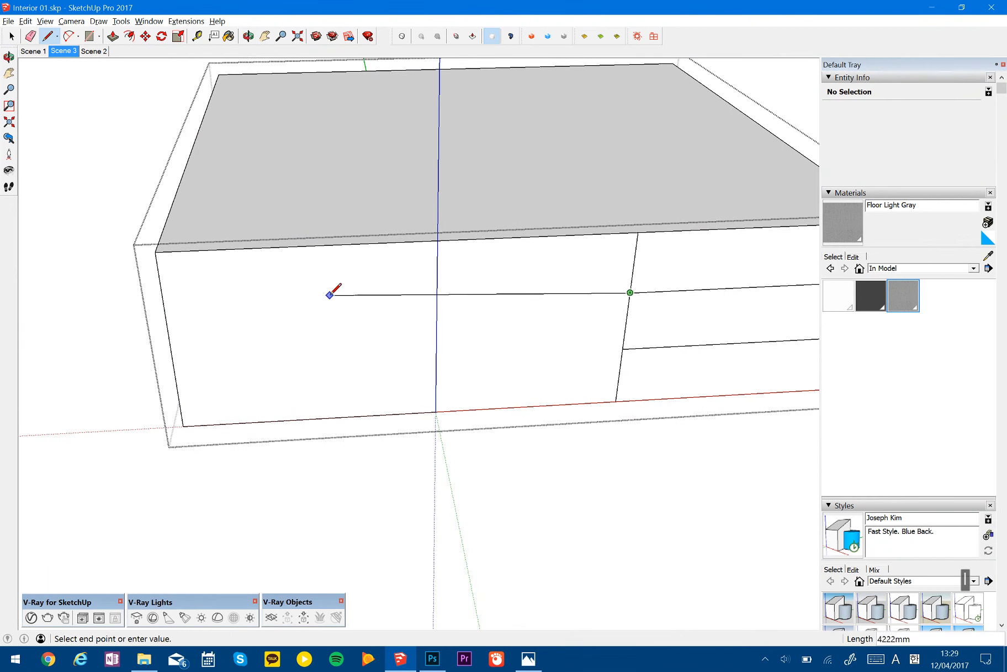
left_click(94, 318)
key("Escape")
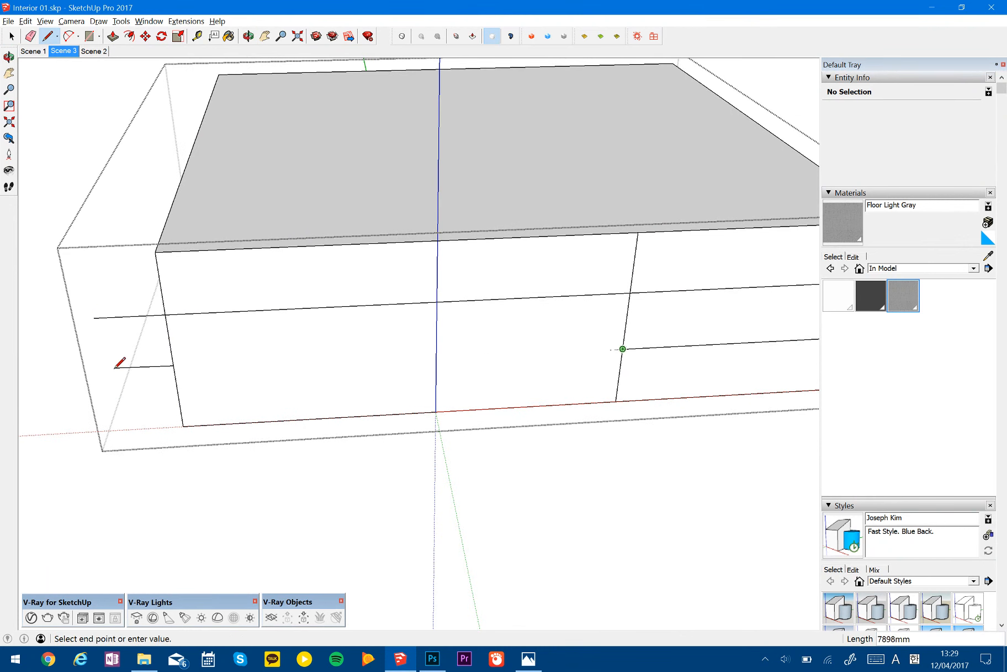
left_click(116, 374)
- Erase the ends of both joint lines overhanging the wall edge and close the wall group
key("space")
key("e")
left_click_drag(136, 325, 143, 309)
key("space")
key("Escape")
- Check the reference photo Base Image 01.JPG, and copy the middle band face with its edges from the wall section behind the slatted screen
mouse_move(437, 320)
middle_mouse_down()
mouse_move(378, 348)
mouse_move(439, 268)
middle_mouse_up()
middle_click_drag(494, 374, 471, 328, "shift")
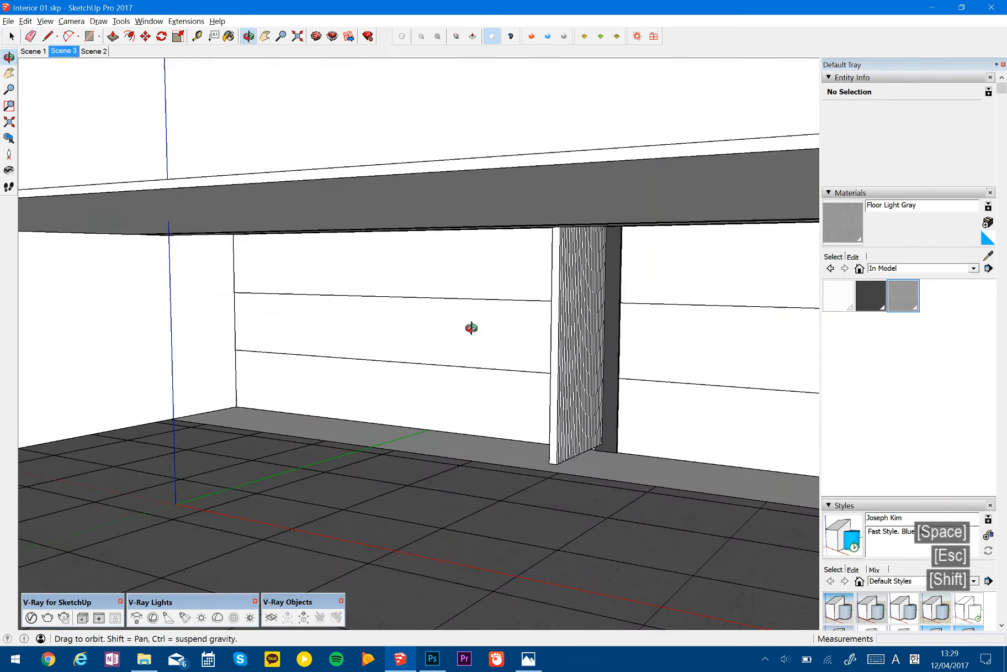
key("alt+Tab")
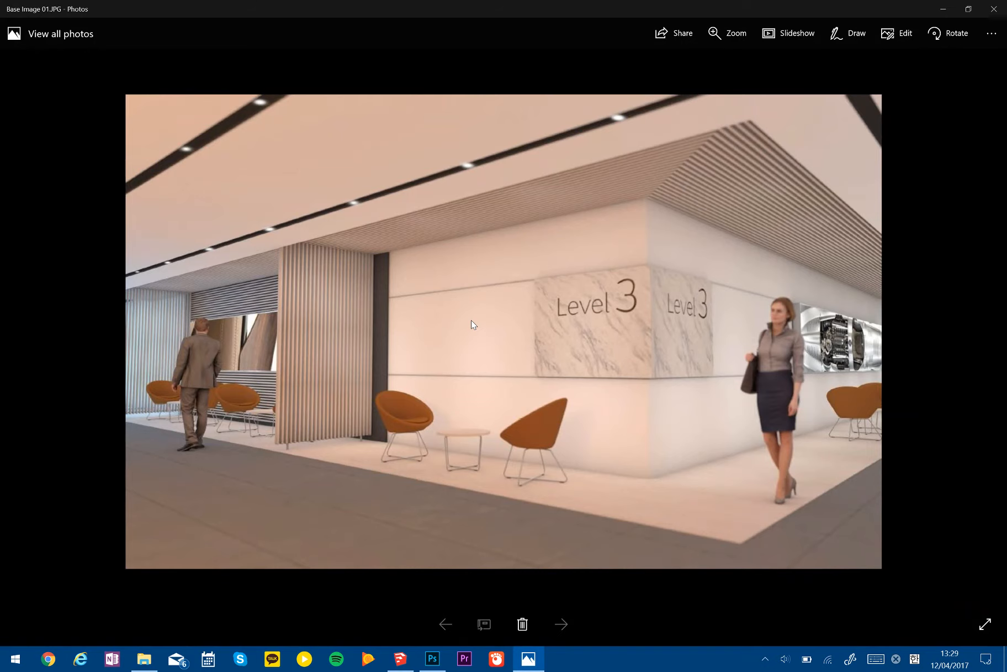
key("alt+Tab")
double_click(481, 326)
left_click(481, 323)
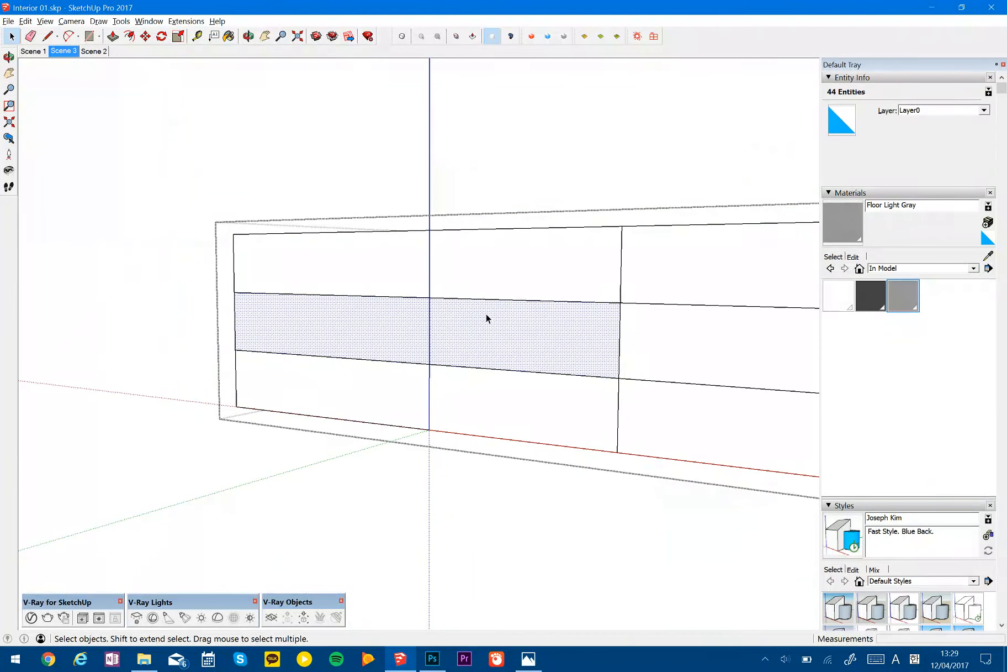
key("ctrl+c")
key("space")
key("Escape")
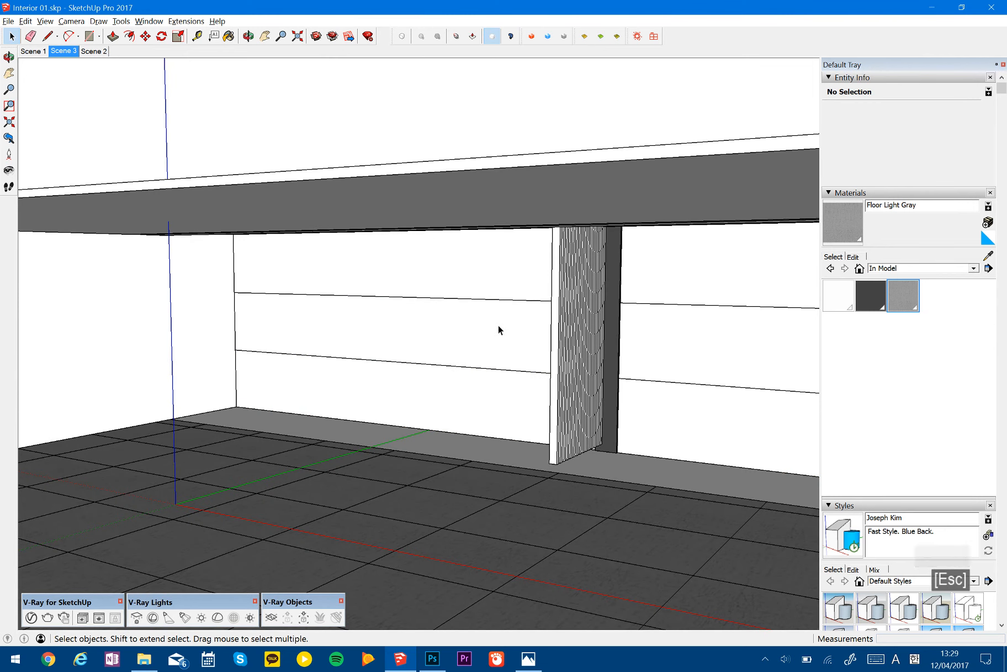
key("ctrl+shift+v")
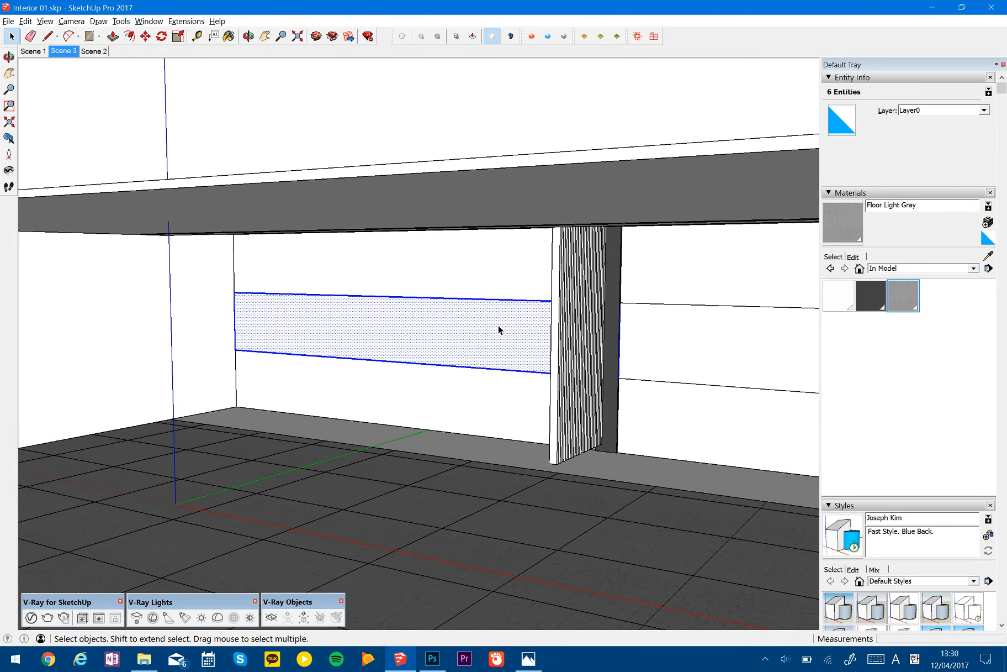
key("ctrl+z")
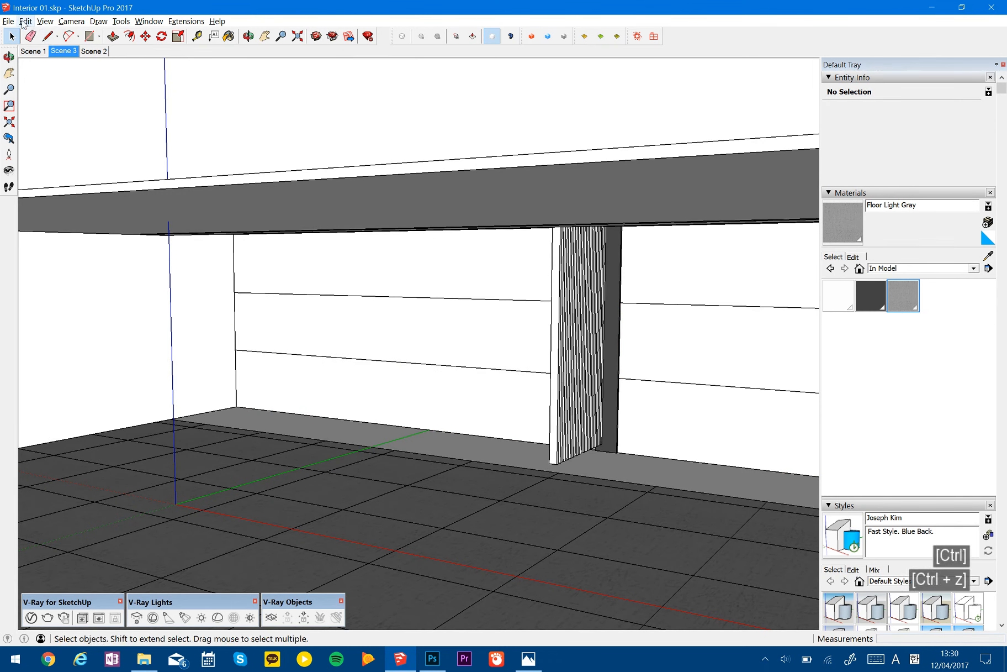
left_click(25, 21)
left_click(186, 21)
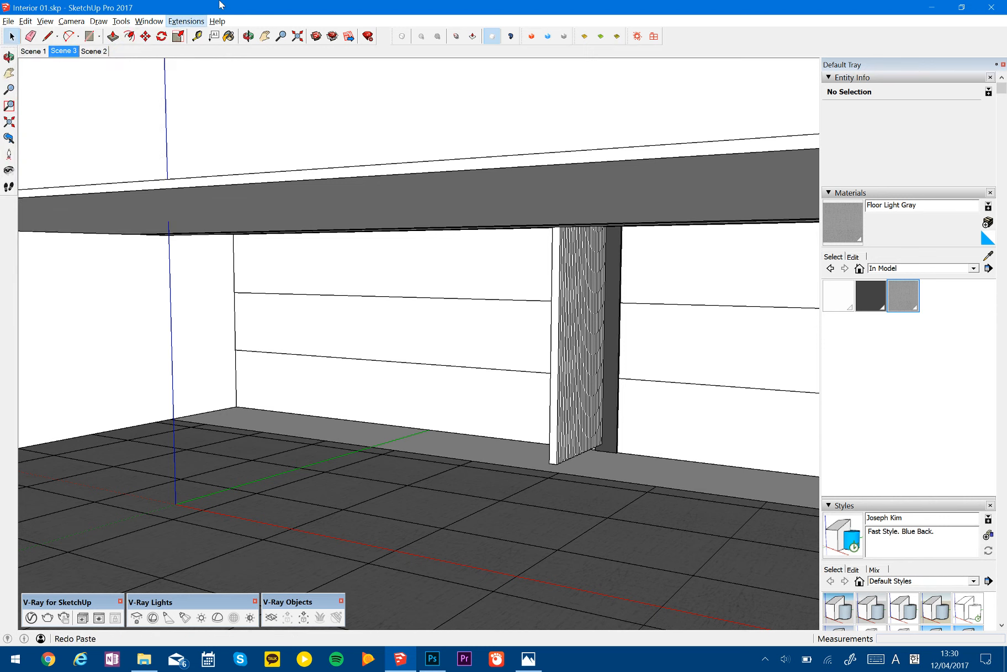
left_click(245, 80)
key("ctrl+shift+v")
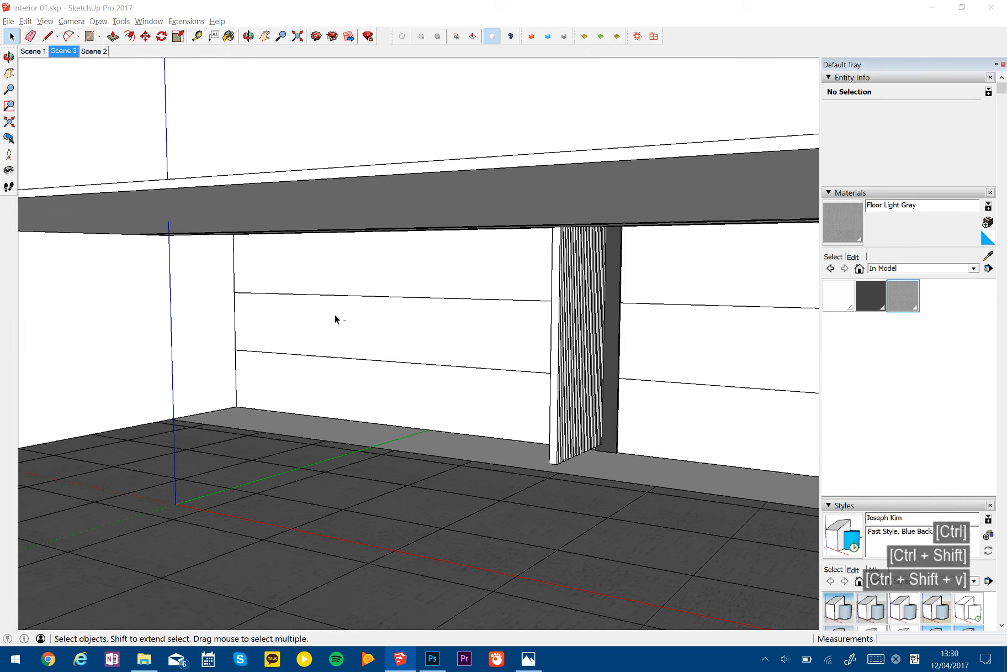
key("p")
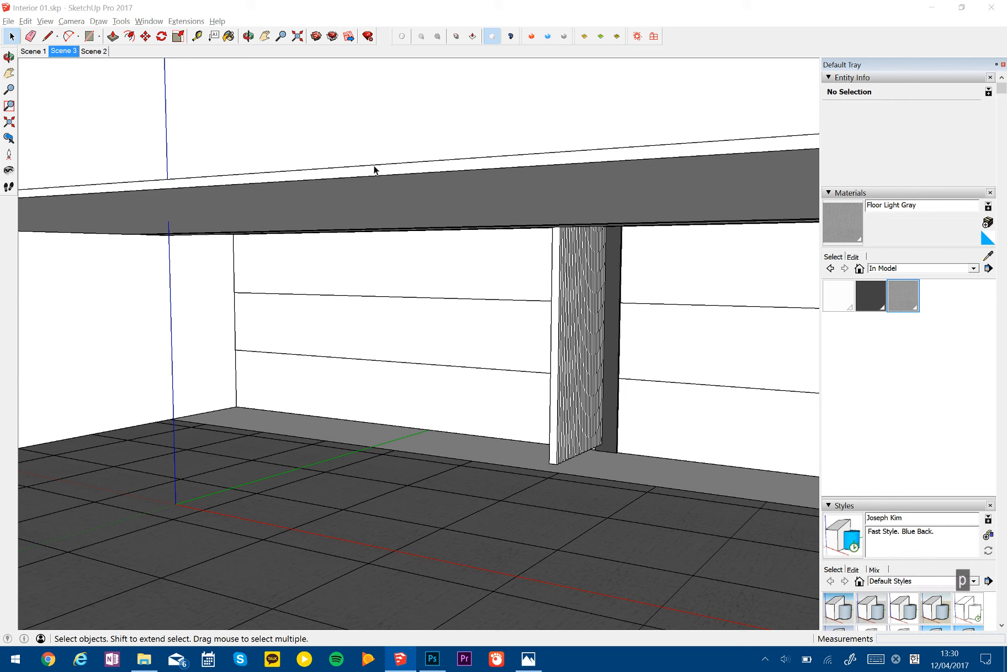
left_click(372, 4)
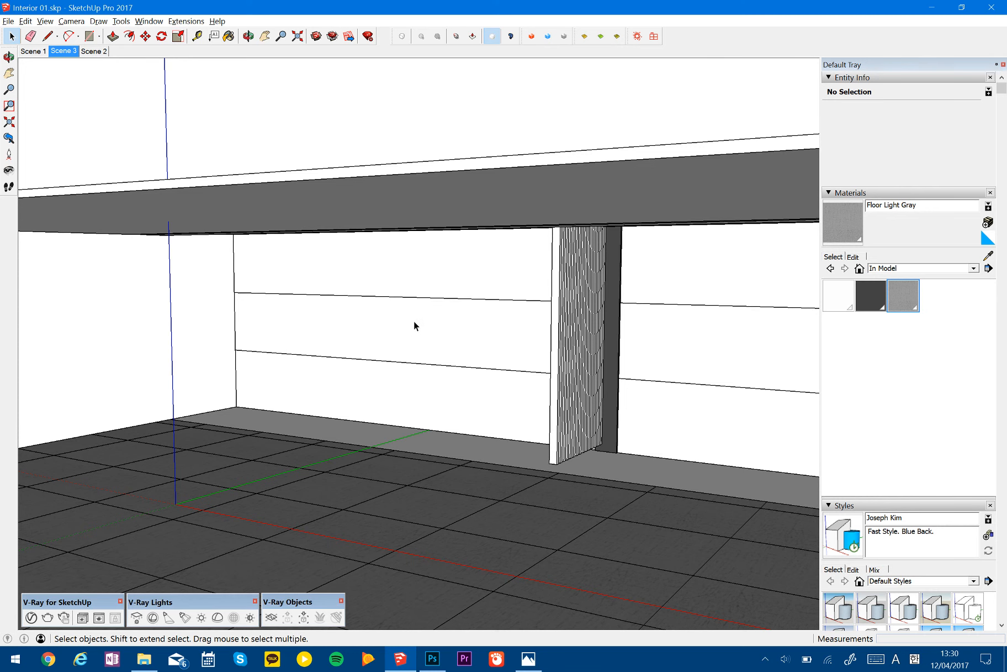
left_click(426, 335)
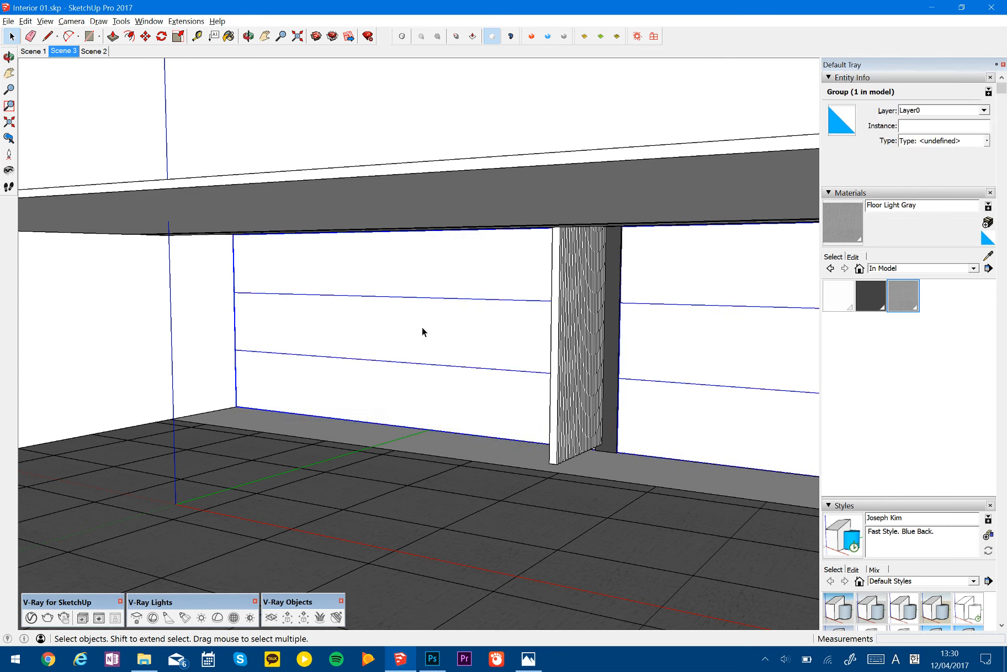
key("m")
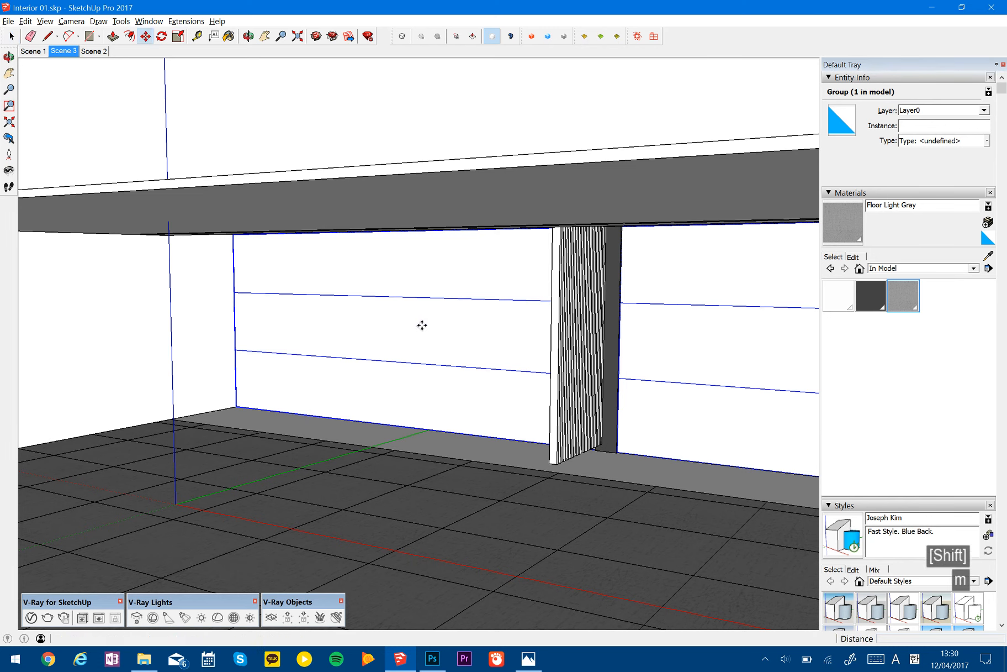
left_click(436, 400)
key("space")
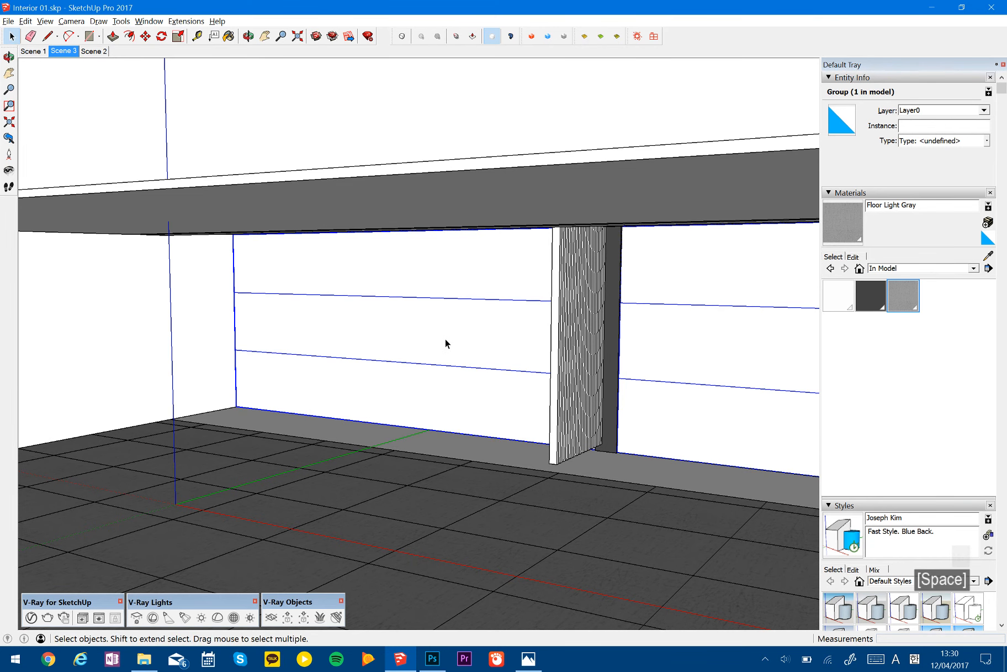
key("p")
key("space")
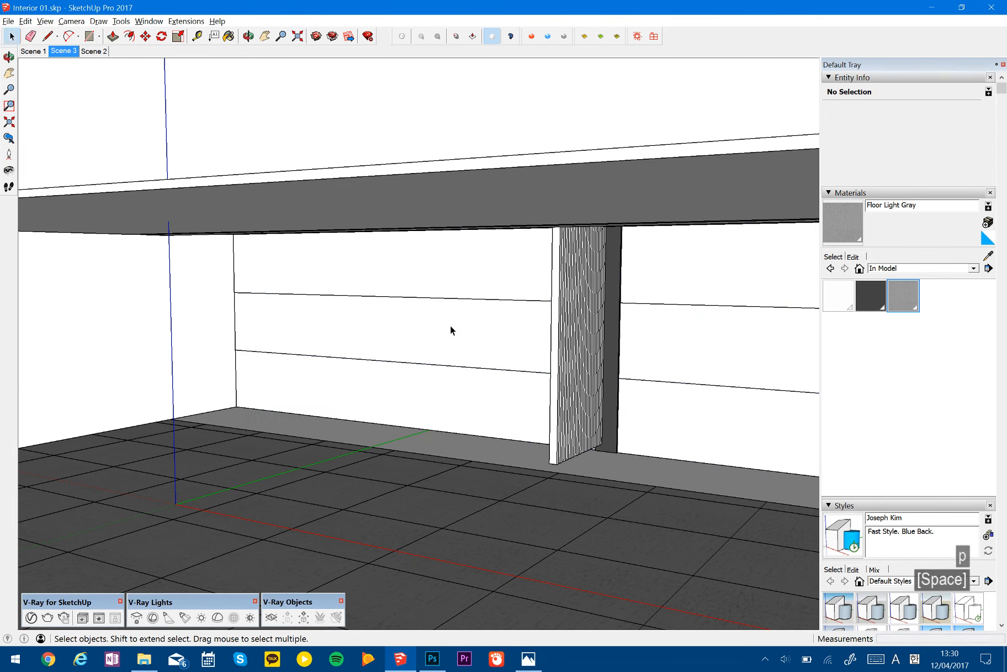
- Paste the copied middle band face in place outside the wall group and extrude it 50 mm
key("ctrl+shift+v")
left_click(450, 326)
key("p")
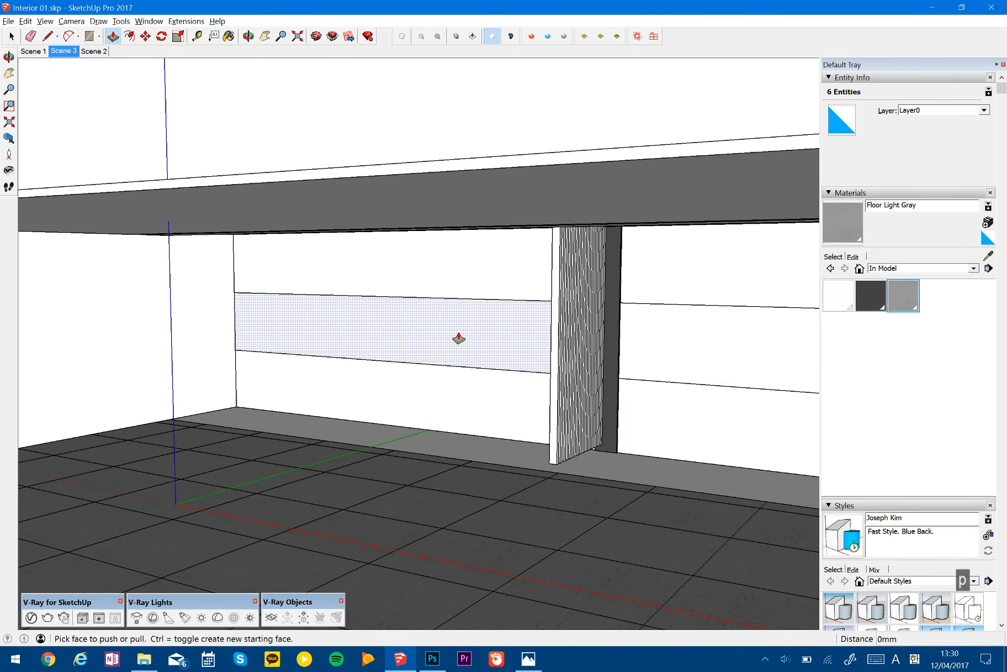
key("space")
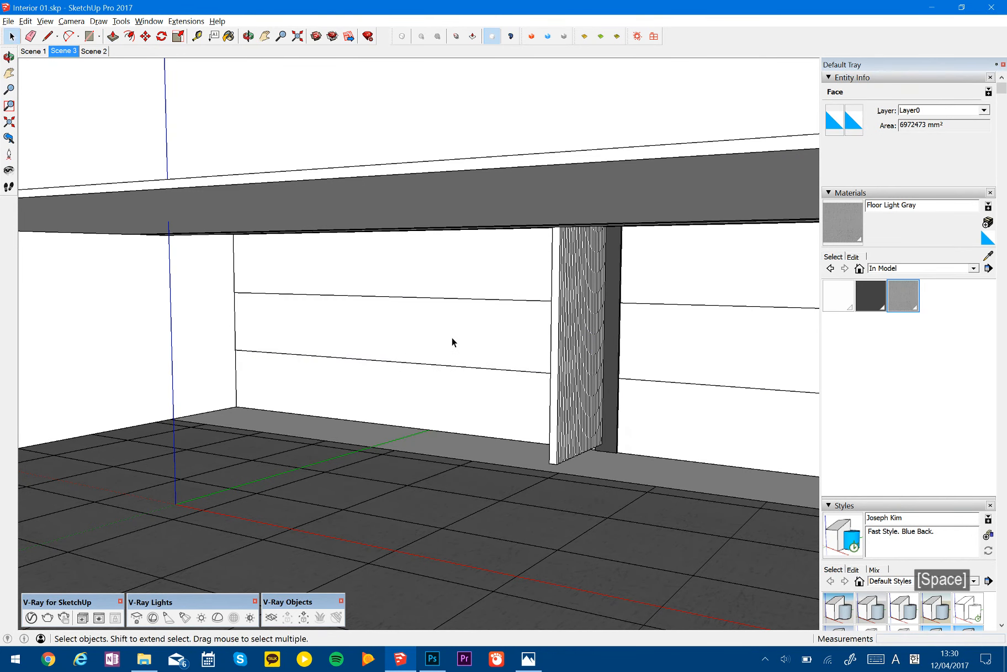
left_click(452, 338)
key("p")
left_click(454, 337)
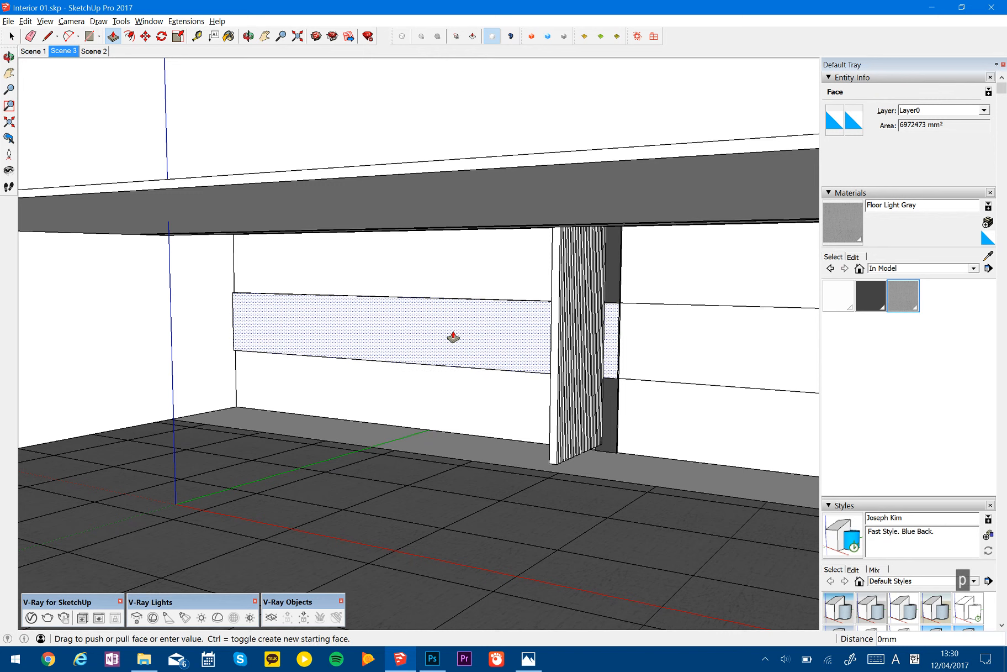
type("50")
key("Return")
- Select the whole extruded middle band panel and make it a group
key("space")
left_click(453, 332)
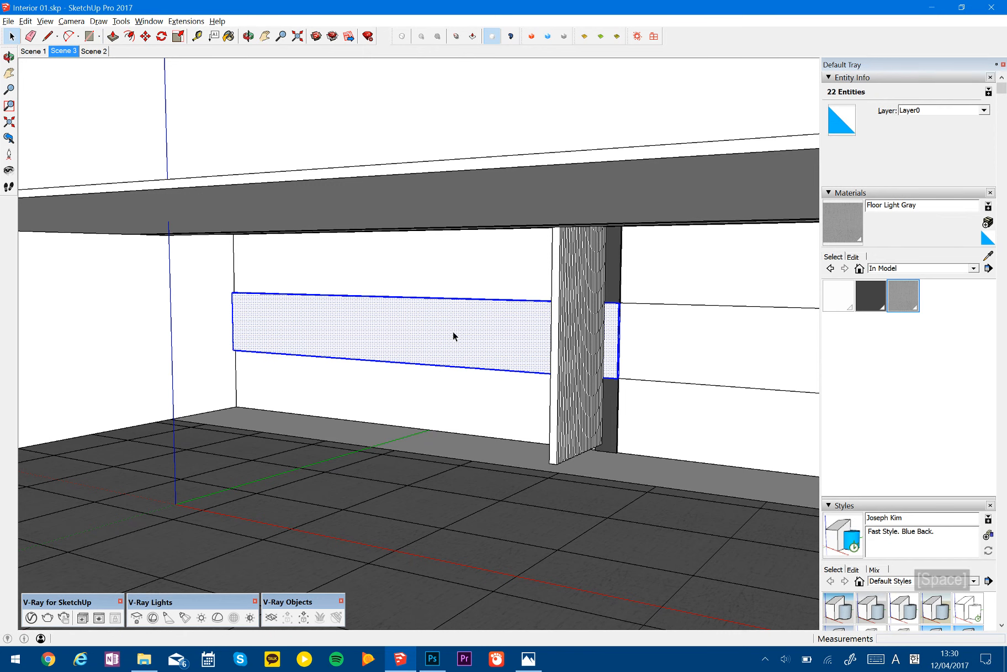
key("g")
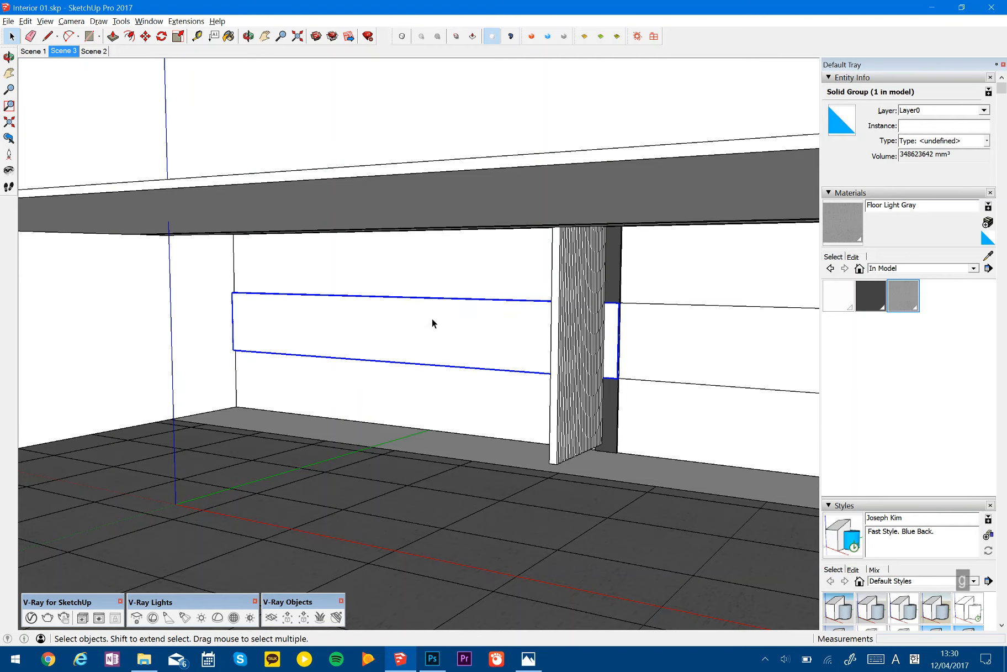
middle_click_drag(432, 323, 461, 323)
middle_click_drag(555, 319, 454, 317, "shift")
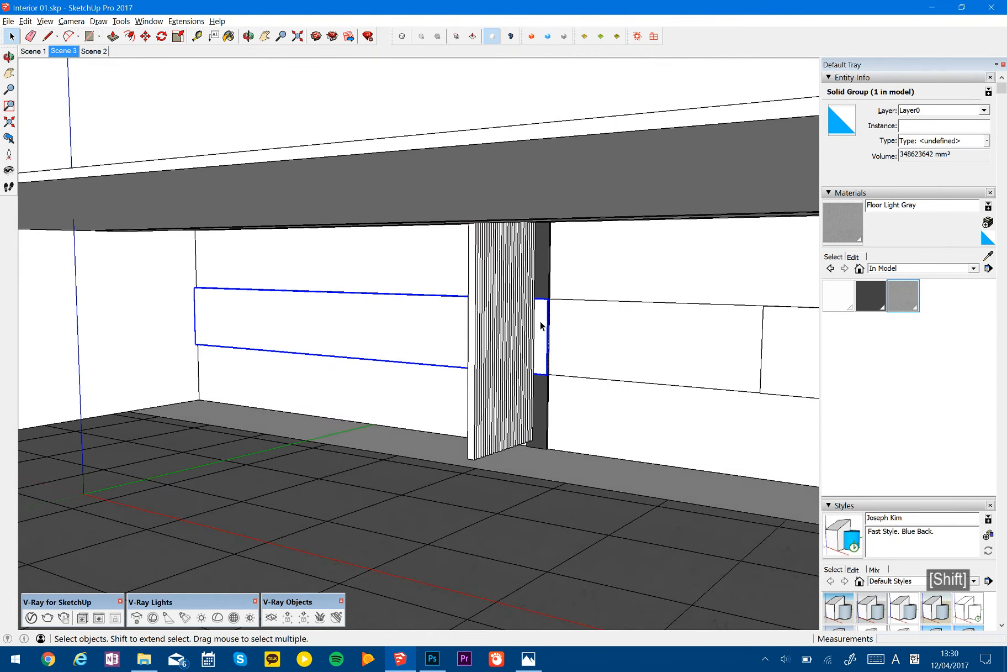
scroll(540, 322, "up", 5)
mouse_move(378, 305)
middle_mouse_down()
mouse_move(590, 312)
mouse_move(389, 310)
middle_mouse_up()
scroll(479, 340, "up", 8)
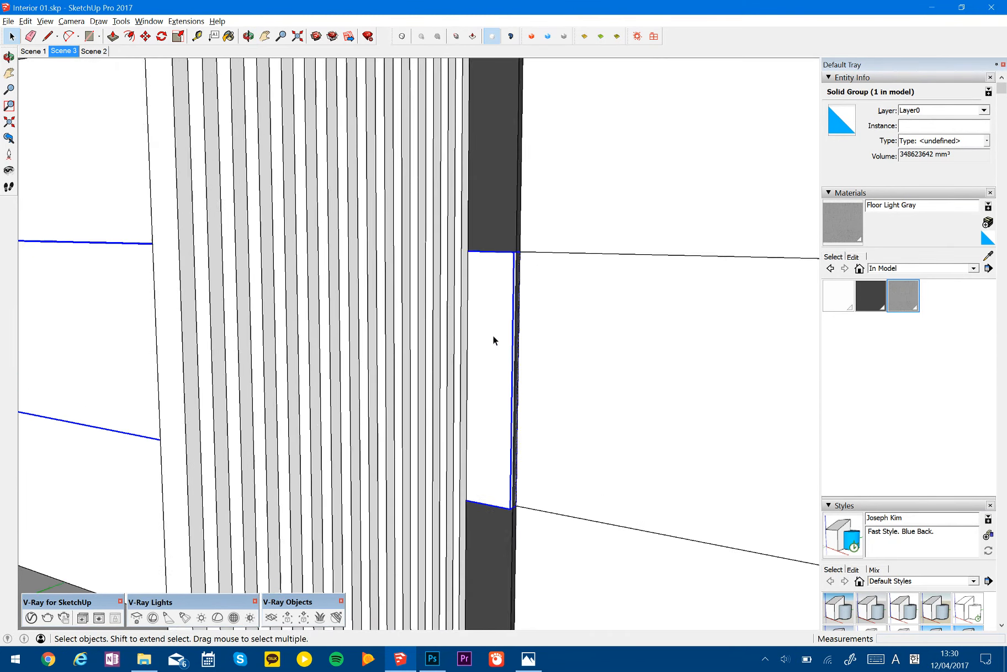
double_click(478, 346)
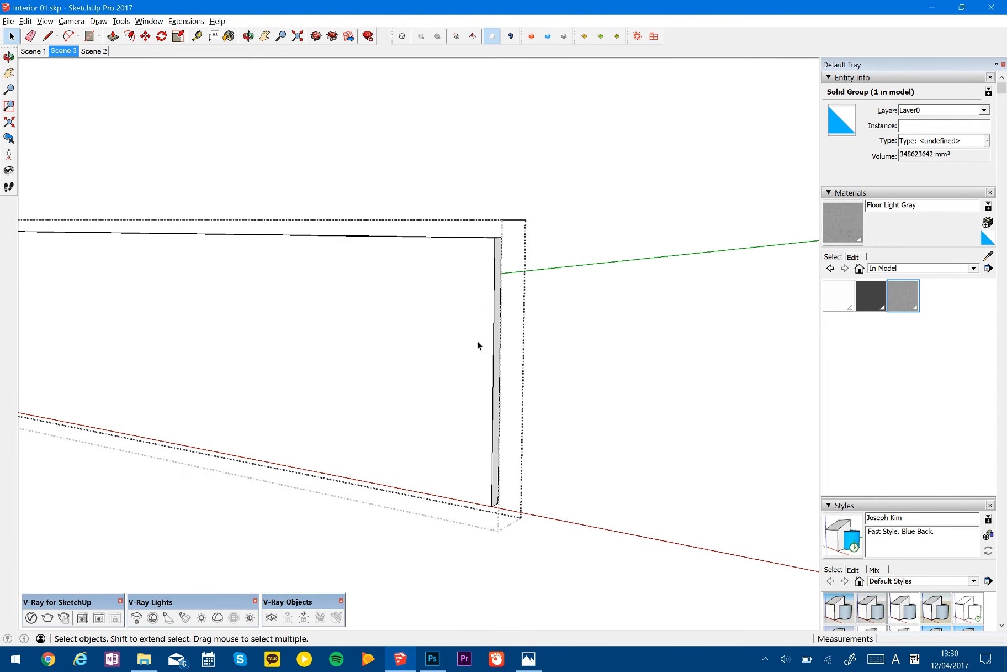
key("p")
left_click(497, 338)
key("h")
middle_click_drag(409, 343, 657, 327)
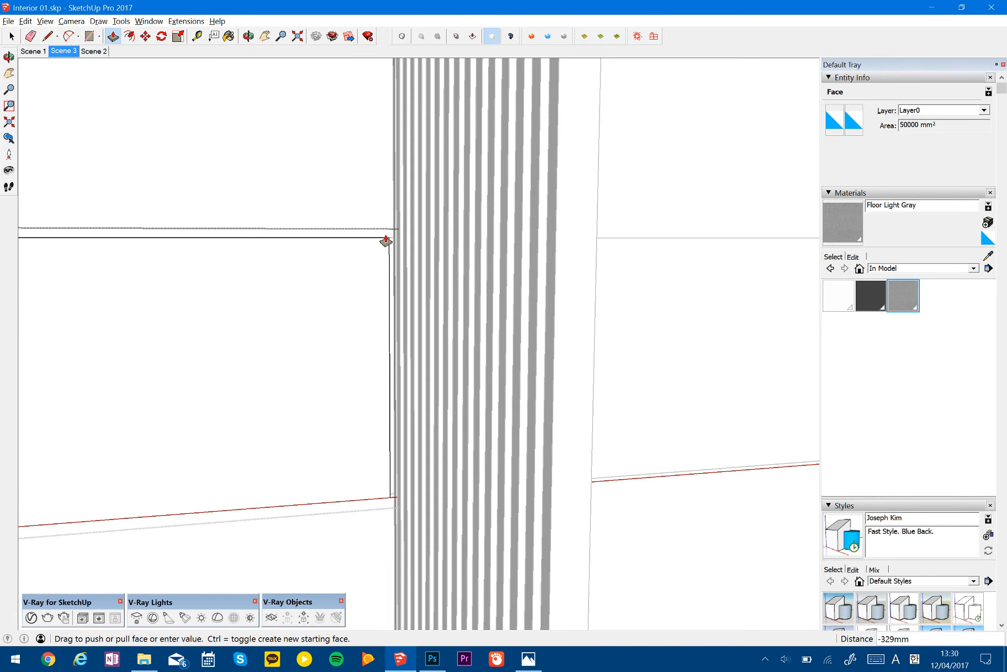
key("space")
middle_click_drag(362, 301, 172, 320)
key("Escape")
- Shorten the grouped middle band panel along the red axis with the Scale tool and return to the Scene 3 view
left_click(435, 310)
scroll(487, 316, "down", 3)
key("s")
scroll(489, 329, "up", 3)
middle_click_drag(490, 335, 446, 403)
left_click_drag(444, 399, 452, 356)
scroll(452, 355, "down", 5)
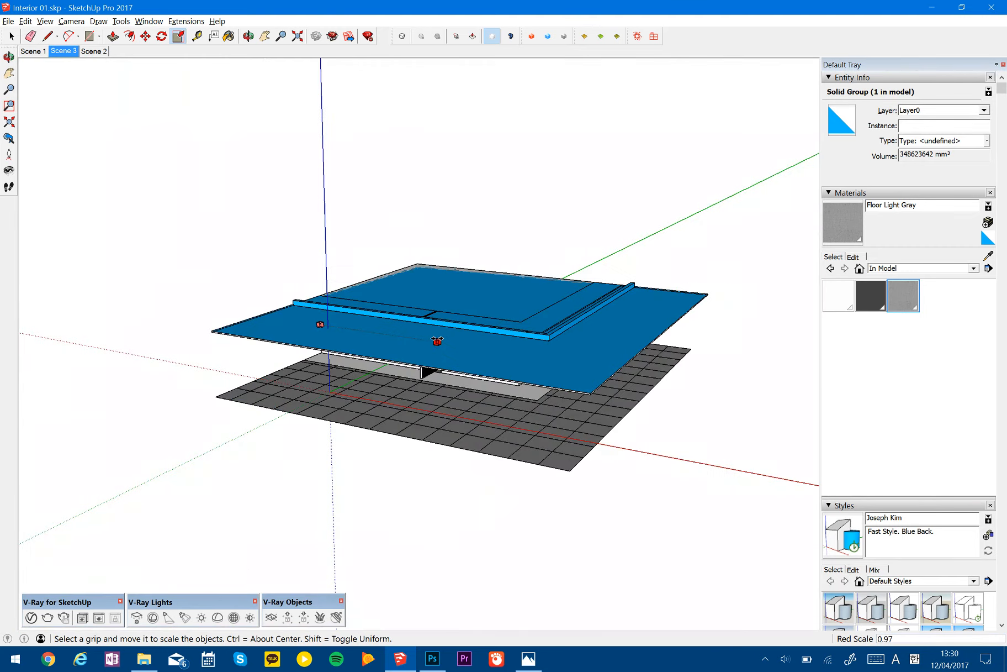
key("o")
left_click_drag(613, 352, 475, 390)
key("s")
left_click(403, 381)
middle_click_drag(400, 386, 108, 95)
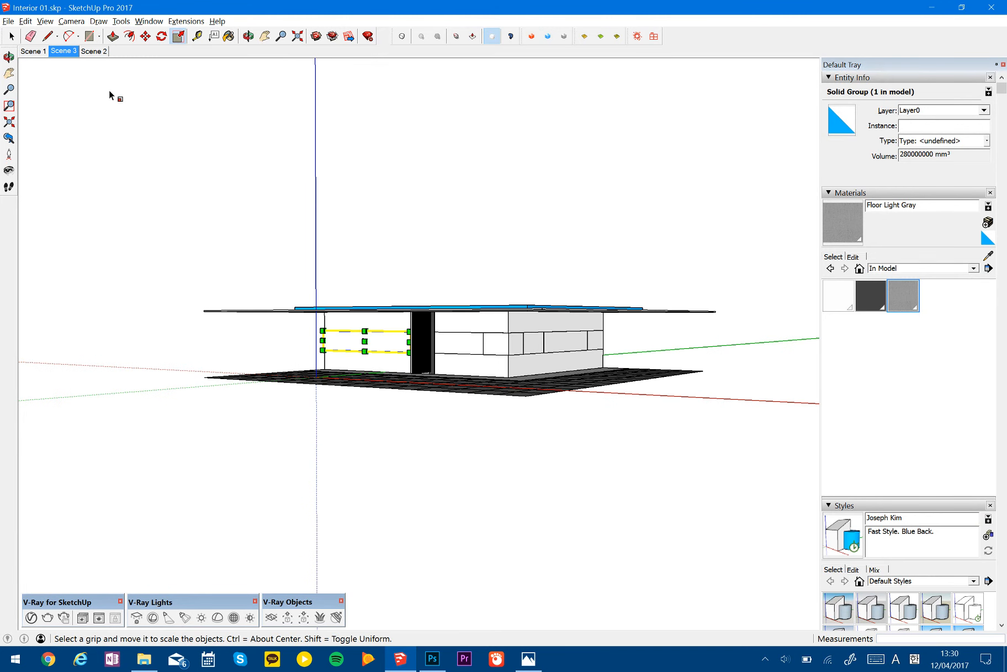
left_click(63, 50)
key("space")
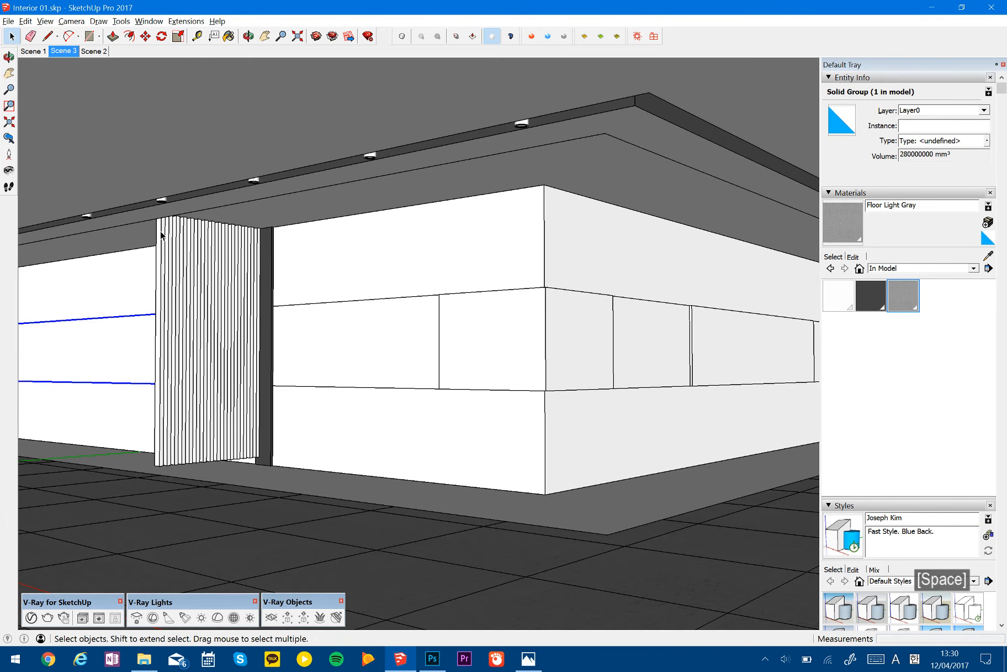
key("Escape")
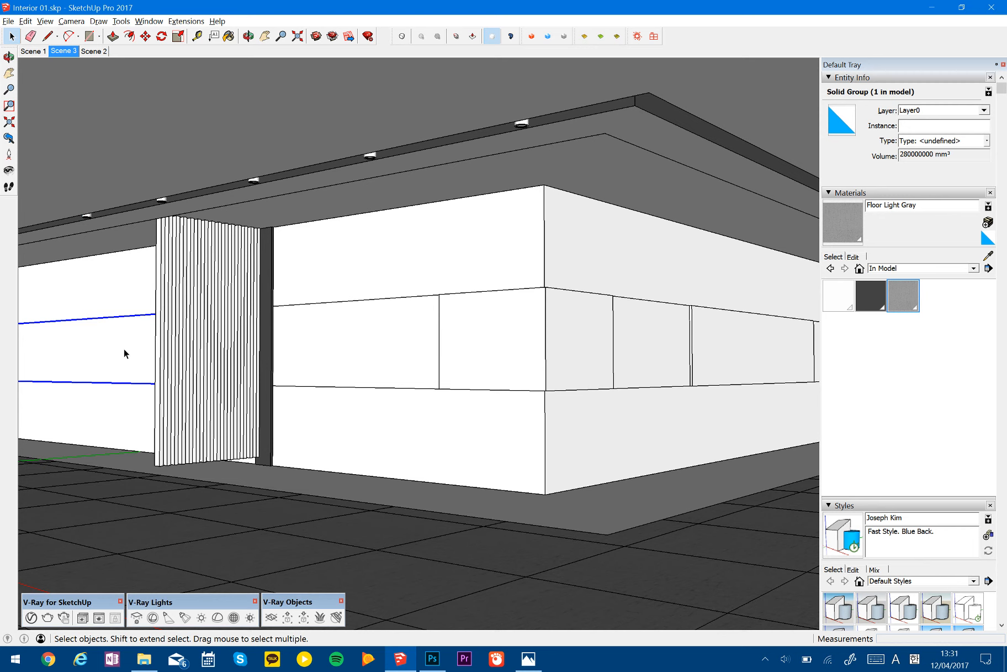
- Try Scale Definitions on the panel group, and undo it together with the panel's scaling
right_click(124, 348)
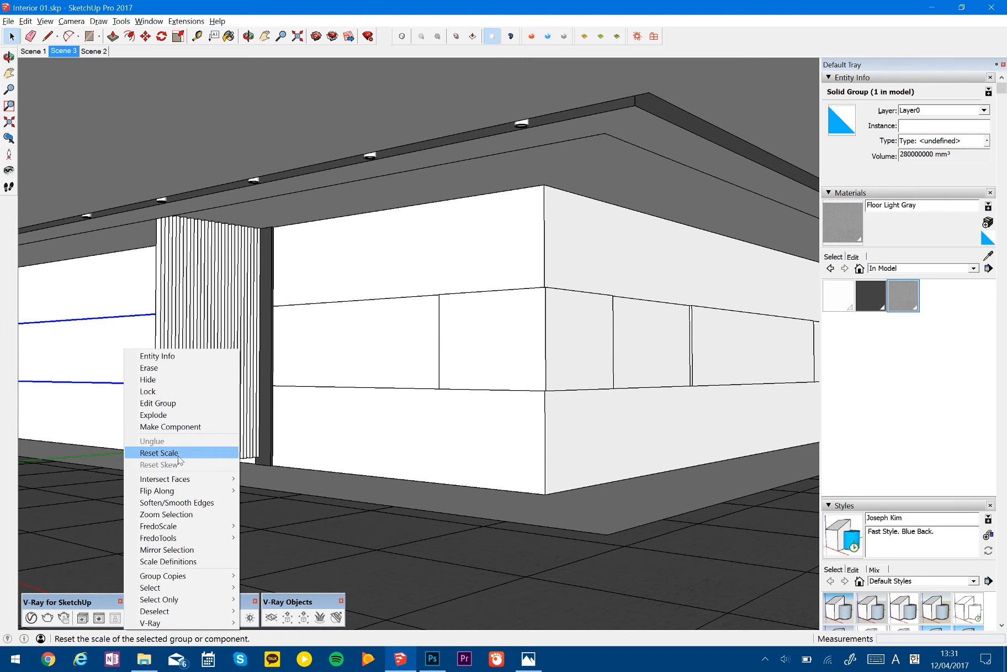
left_click(166, 561)
key("ctrl+z")
middle_click_drag(241, 342, 321, 359, "shift")
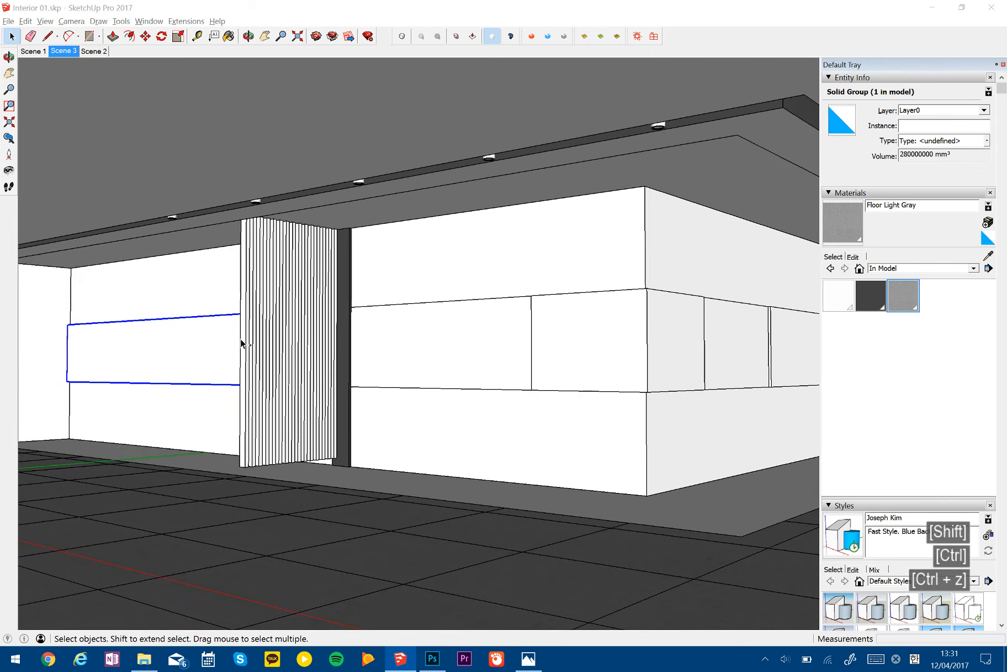
key("ctrl+z")
scroll(331, 351, "up", 5)
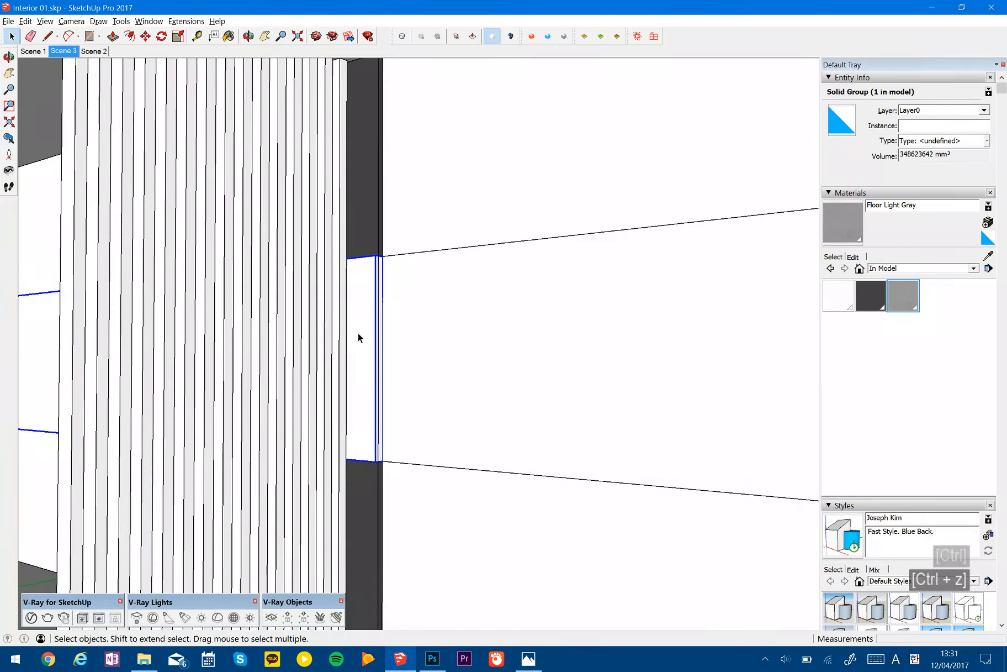
- Shorten the middle band panel to 5600 mm by pushing its end face back to the floor joint intersection with Push/Pull
double_click(357, 333)
key("p")
left_click(380, 332)
scroll(382, 332, "down", 4)
middle_click_drag(382, 334, 254, 542)
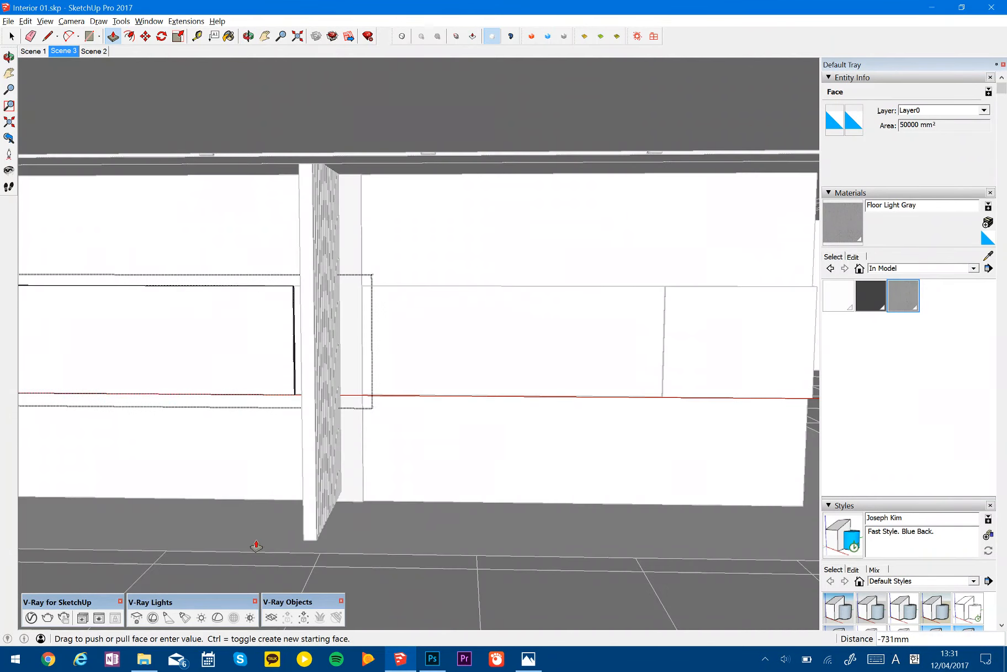
left_click(166, 550)
key("space")
middle_click_drag(427, 413, 444, 366)
key("Escape")
- Compare the divided walls and middle band panel with the reference picture Base Image 01.JPG
scroll(282, 360, "down", 5)
scroll(359, 310, "down", 5)
middle_click_drag(326, 354, 492, 332, "shift")
key("alt+Tab")
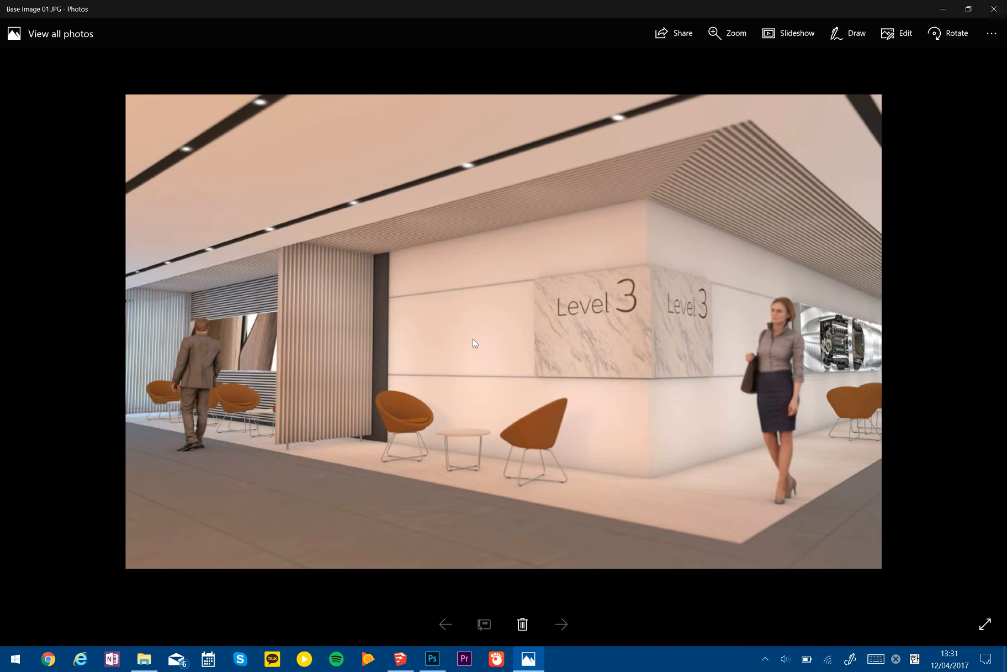
key("alt+Tab")
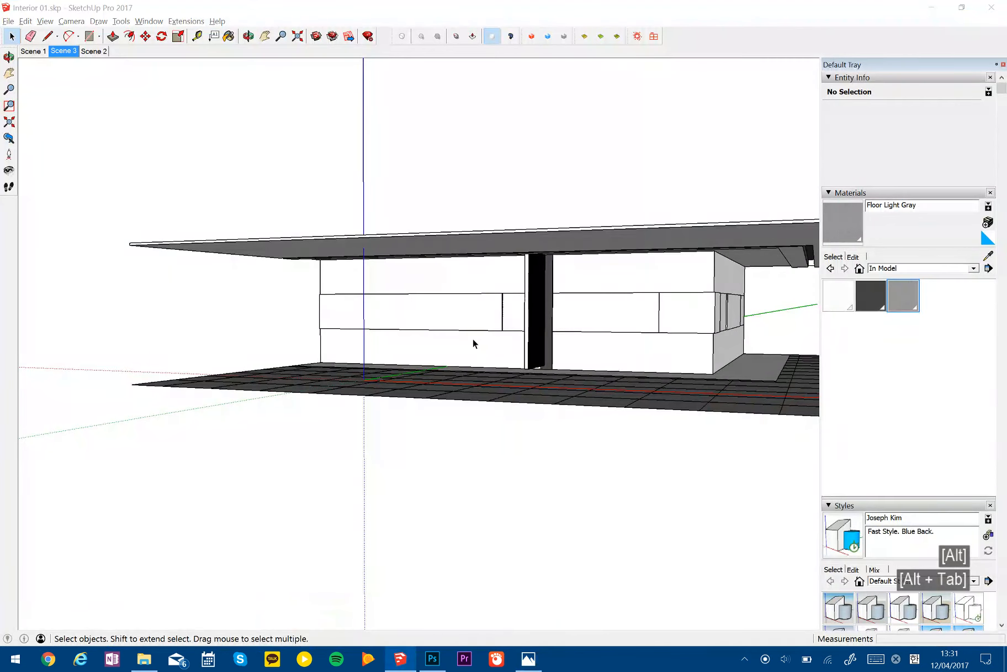
middle_click_drag(512, 337, 432, 328)
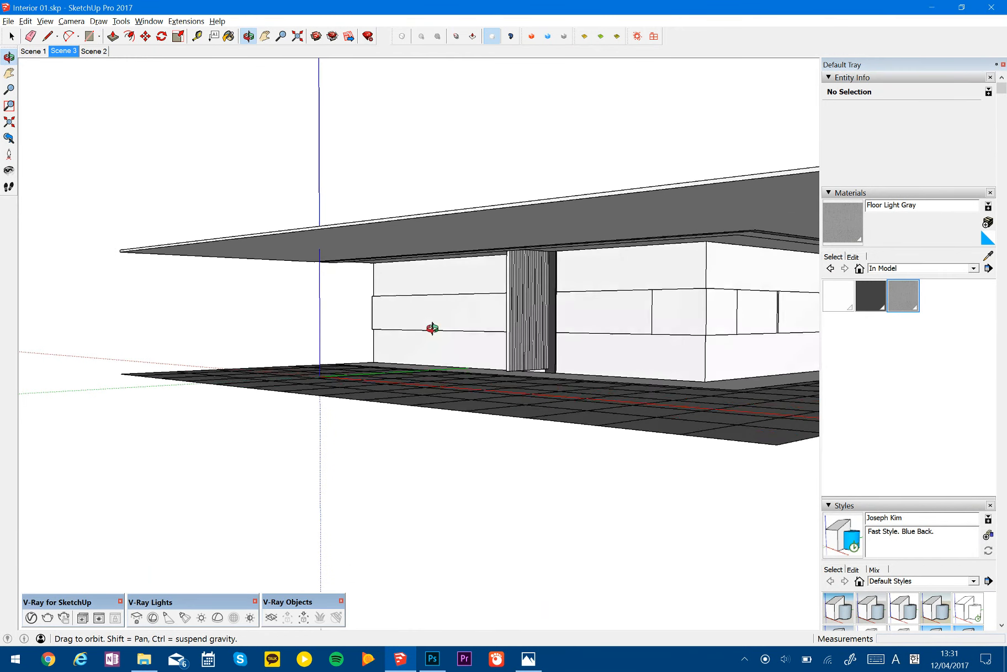
key("alt+Tab")
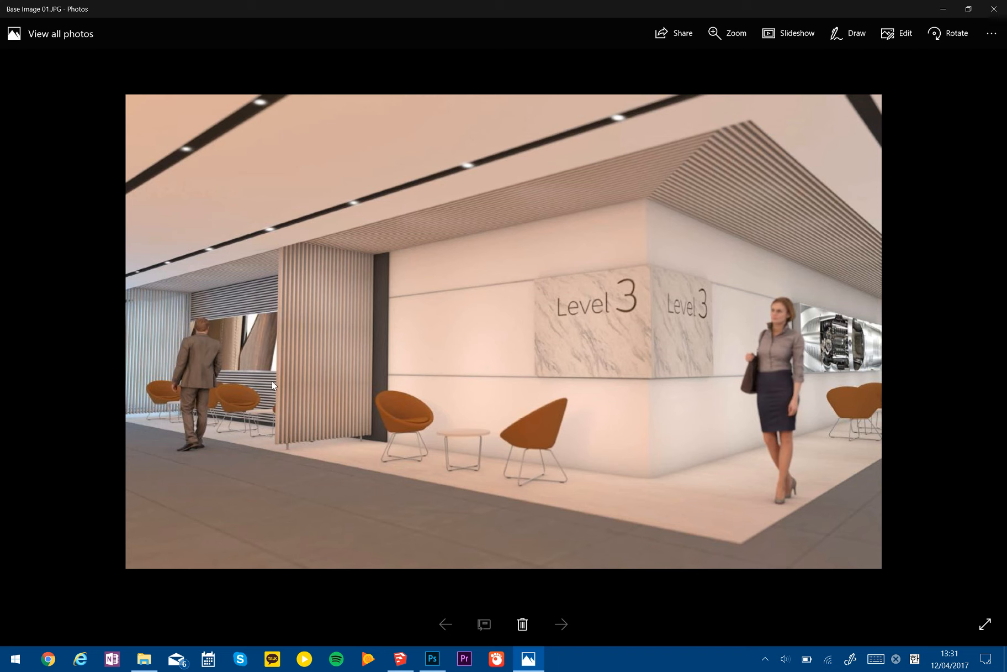
key("alt+Tab")
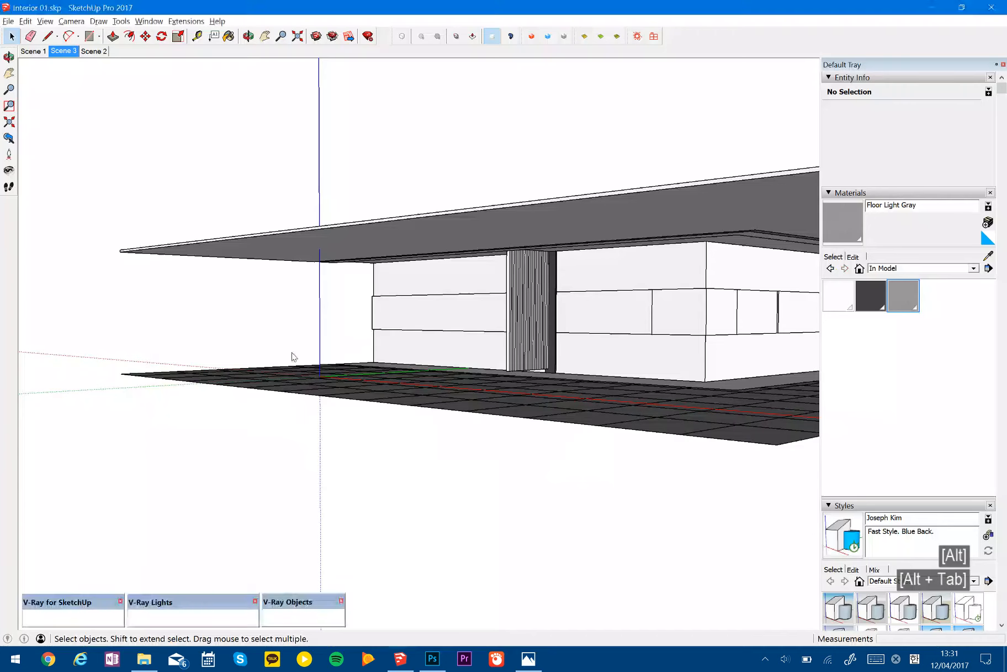
- Draw a 5600 by 50 mm rectangle over the top face of the middle band panel
middle_click_drag(397, 349, 476, 358, "shift")
scroll(493, 290, "up", 6)
middle_click_drag(580, 342, 393, 401)
scroll(323, 309, "up", 5)
scroll(323, 310, "down", 3)
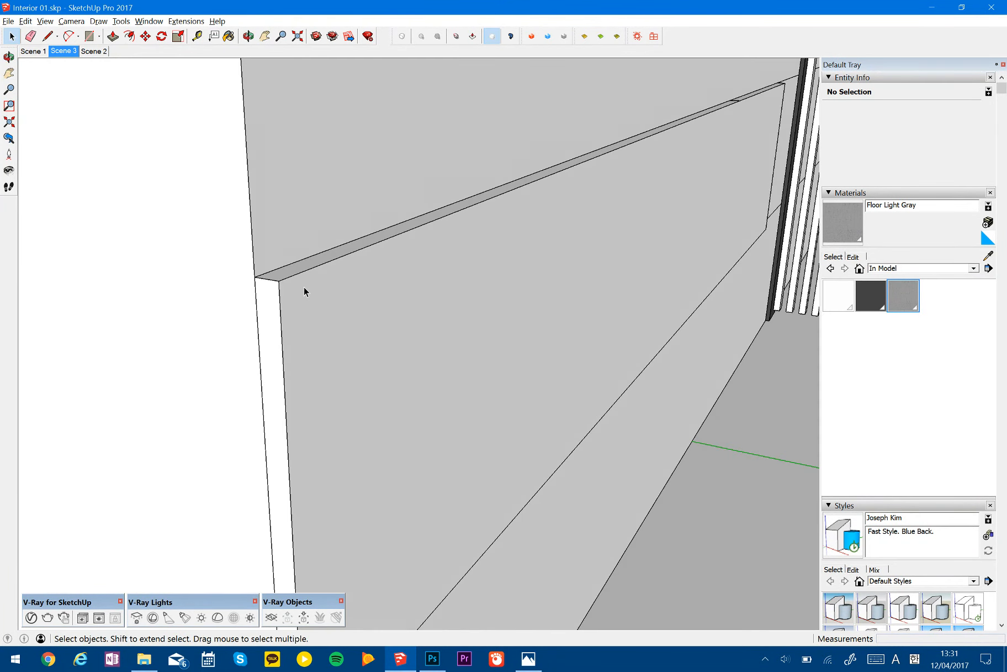
key("r")
left_click(255, 276)
middle_click_drag(359, 342, 634, 169)
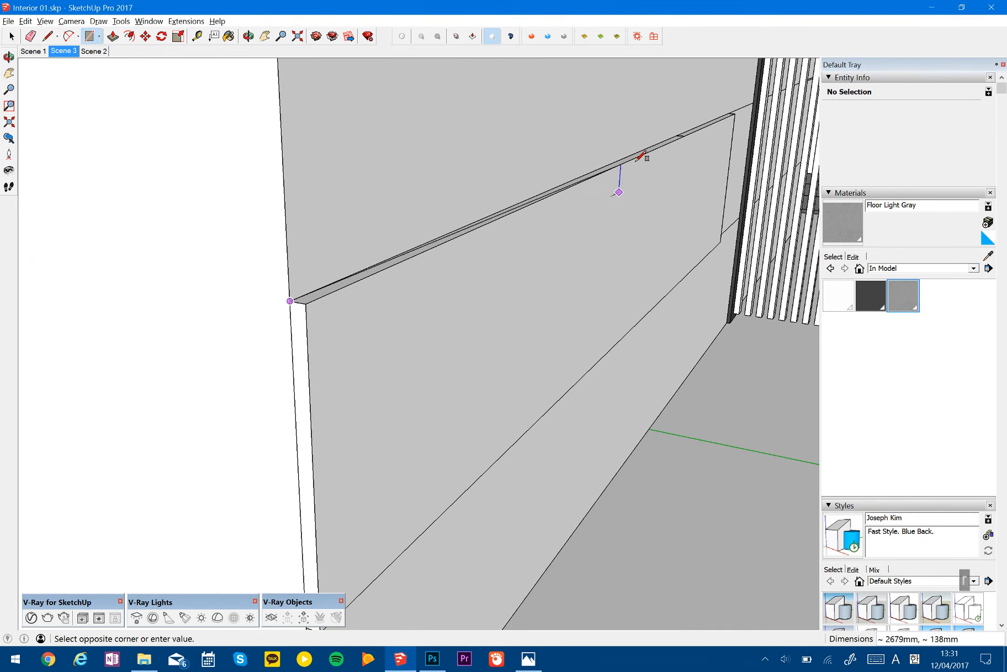
left_click(735, 113)
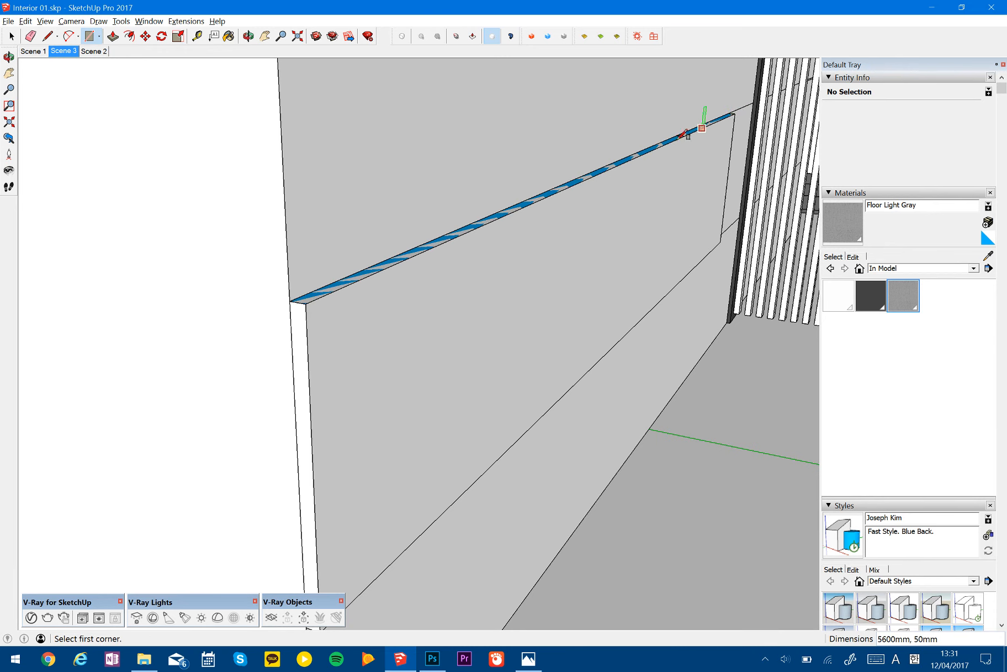
- Extrude the rectangle on top of the middle band panel upward by 20 mm
key("p")
left_click(653, 157)
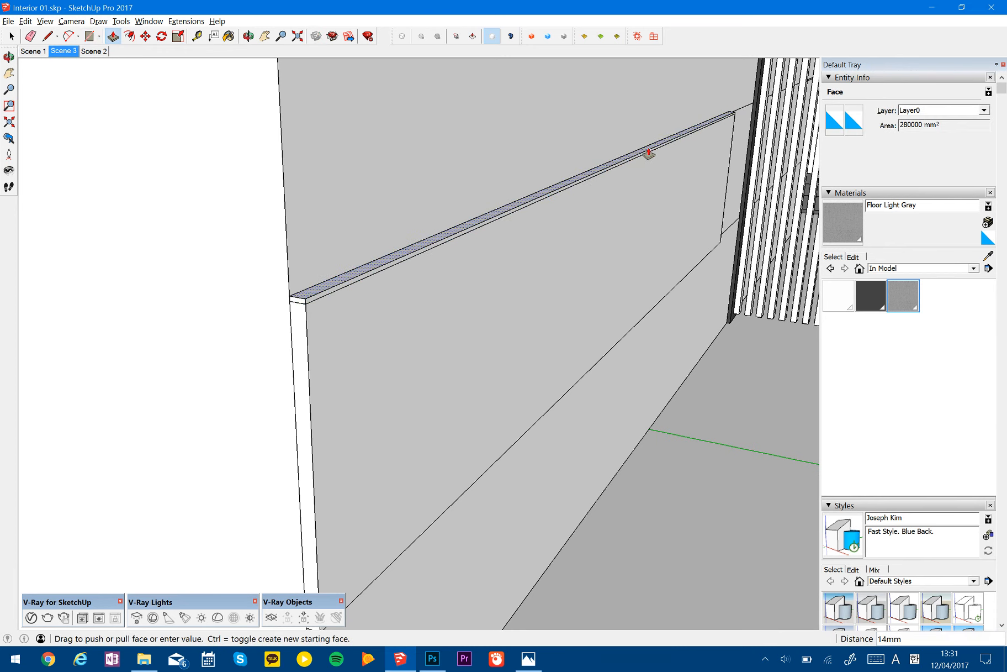
type("20")
key("Return")
key("space")
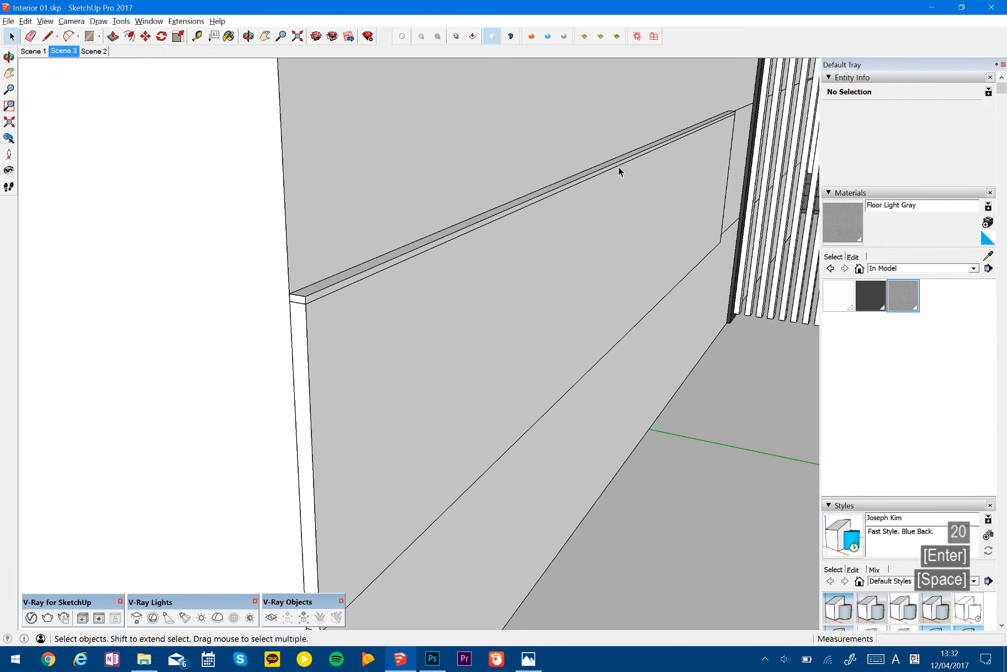
- Select the whole 20 mm slat and make it a component named b
triple_click(617, 164)
right_click(616, 164)
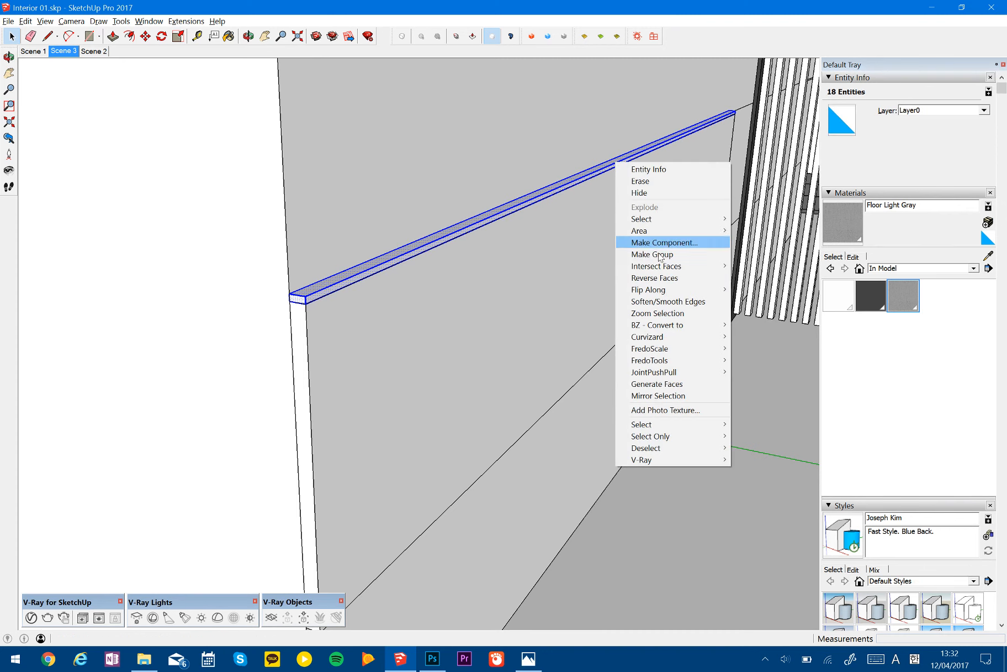
left_click(674, 243)
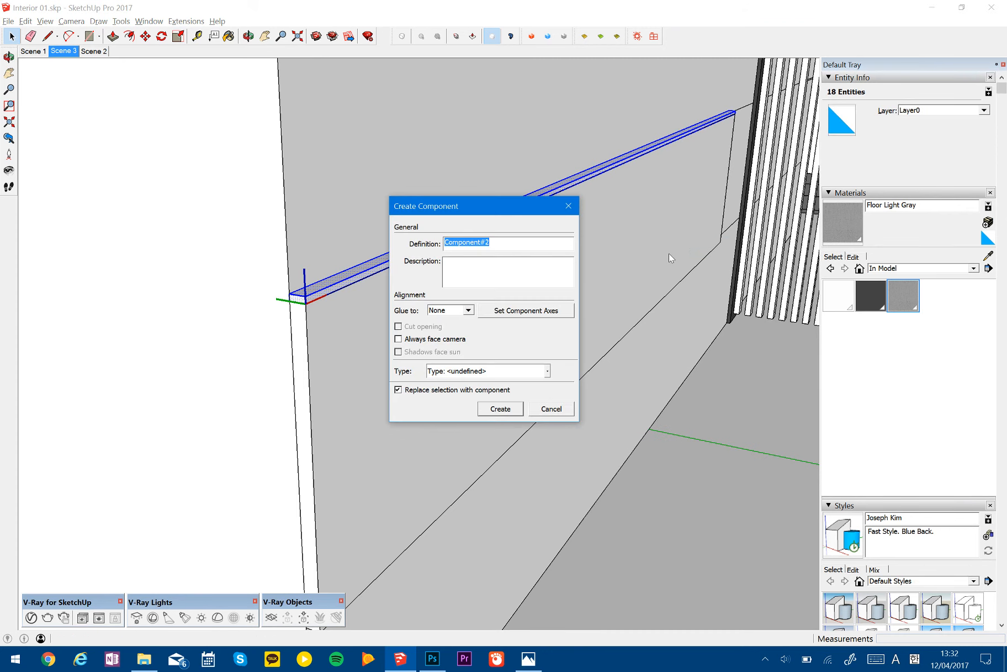
key("Return")
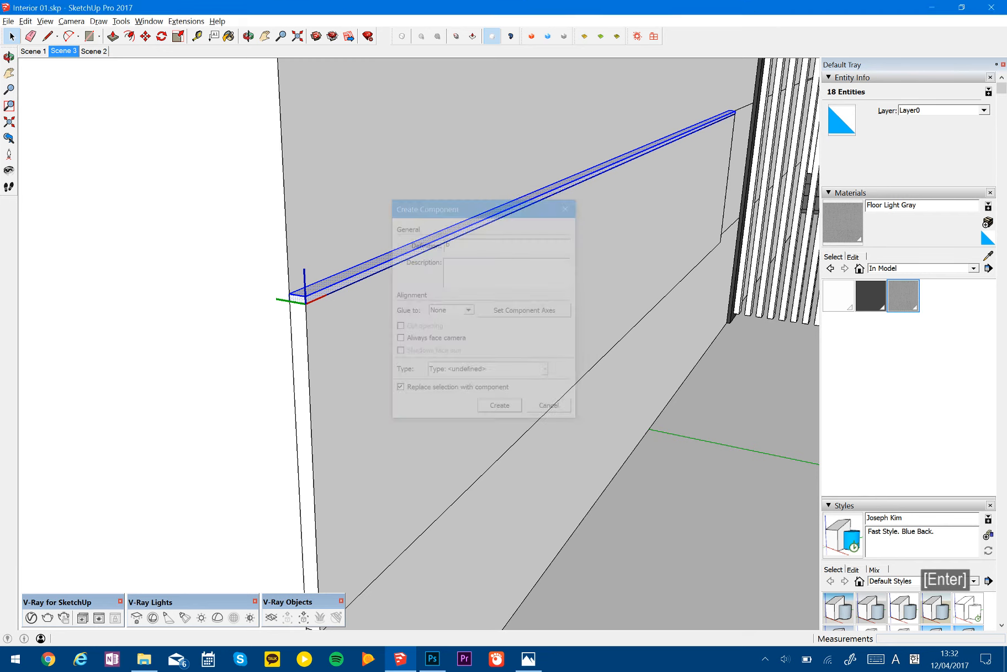
- Try moving the slat component 20 mm upward, and undo the move
middle_click_drag(495, 336, 537, 372, "shift")
key("m")
left_click(397, 272)
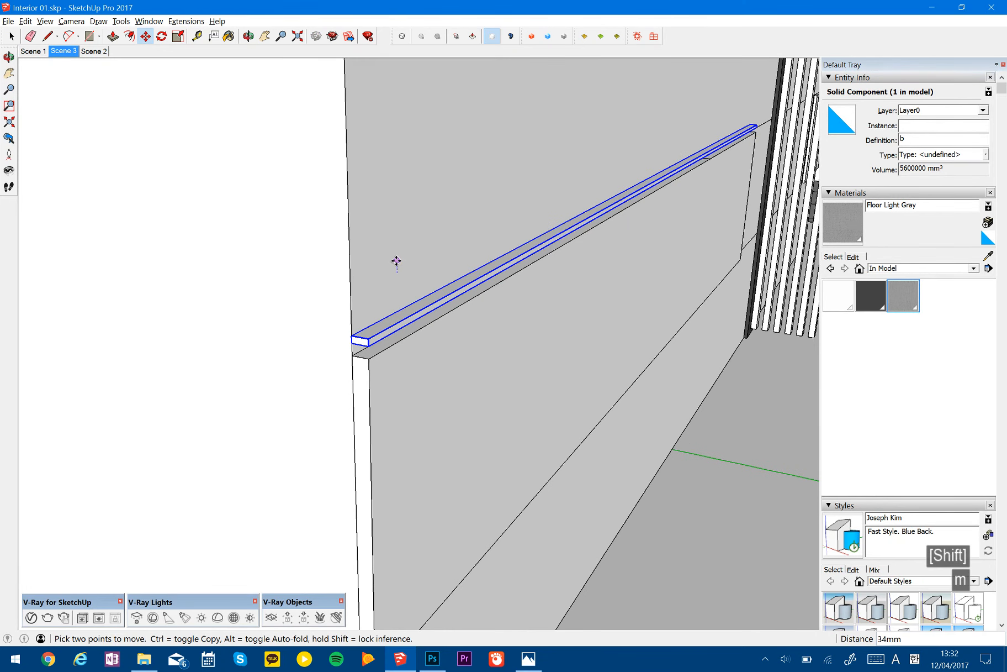
type("20")
key("Return")
key("ctrl+z")
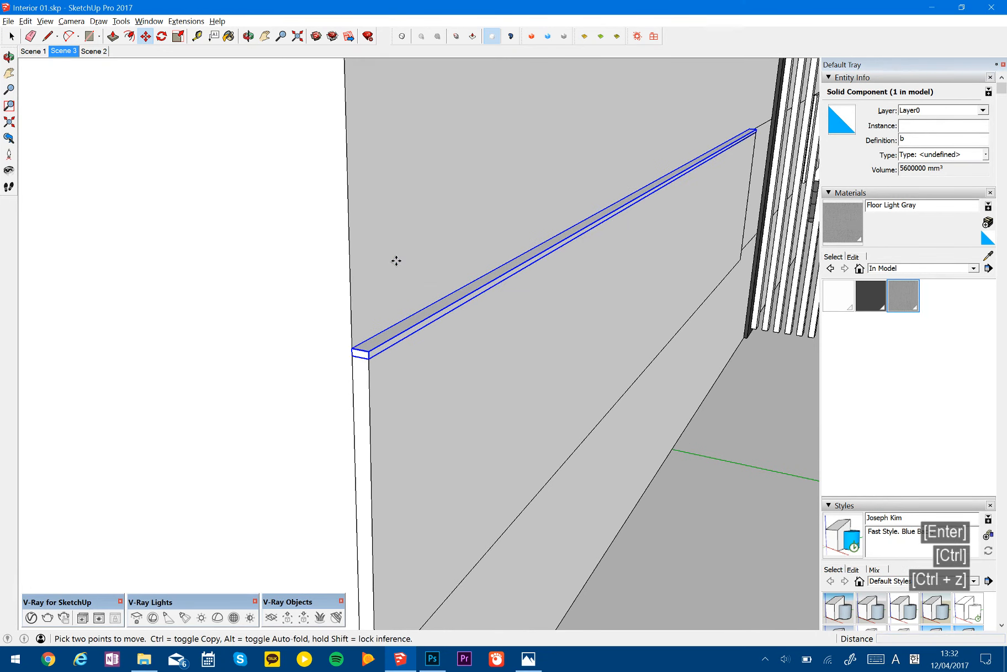
- Try copying the slat 50 mm upward with an 8x array, and undo the copy
key("m")
key("ctrl")
left_click(428, 284)
type("50")
key("Return")
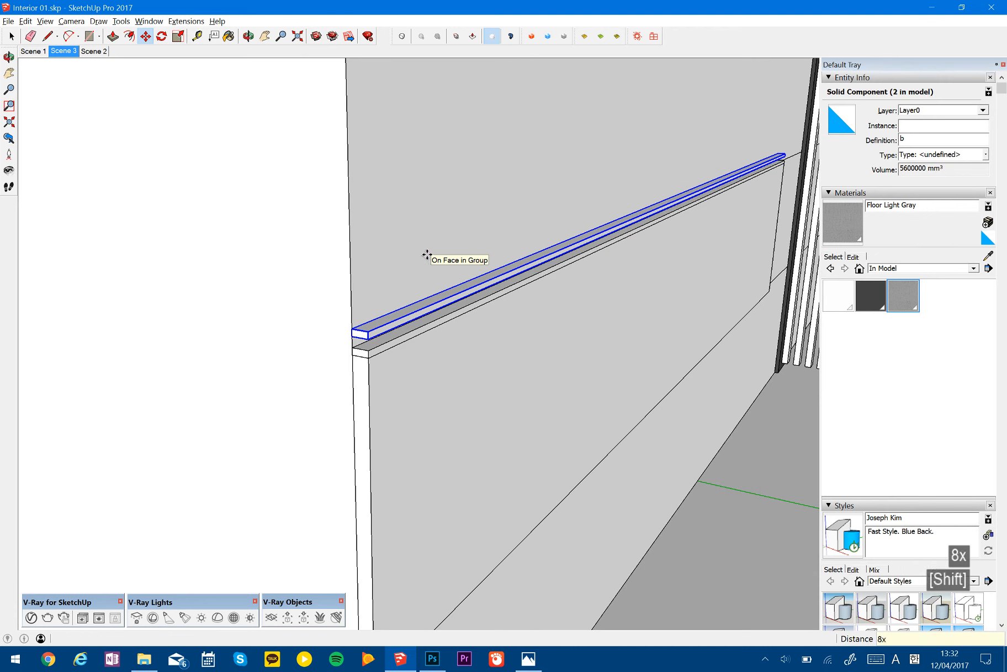
middle_click_drag(452, 391, 483, 404)
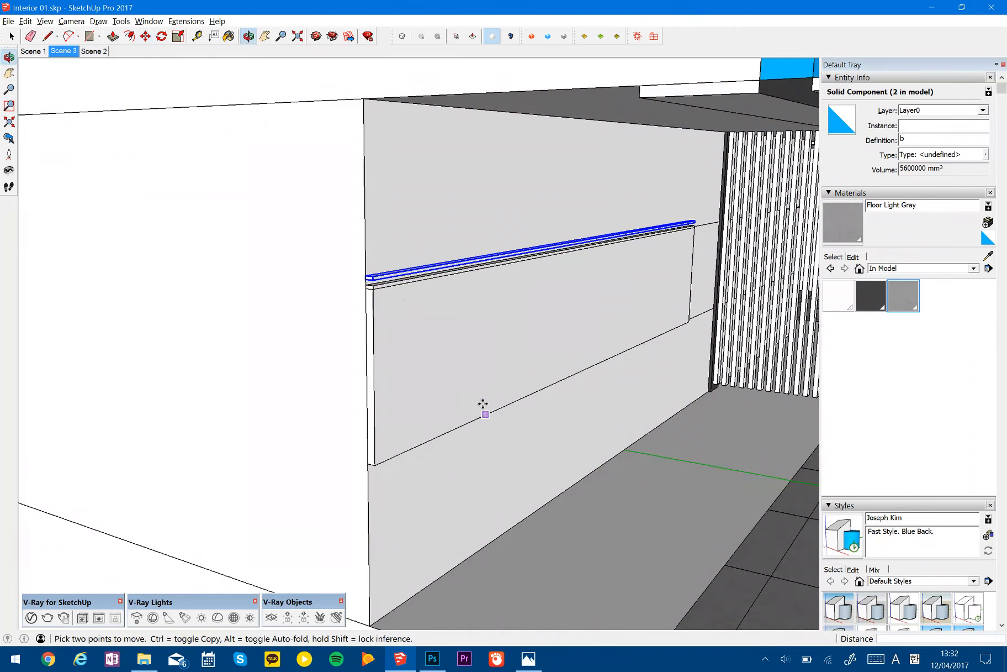
scroll(380, 281, "up", 3)
scroll(404, 326, "up", 2)
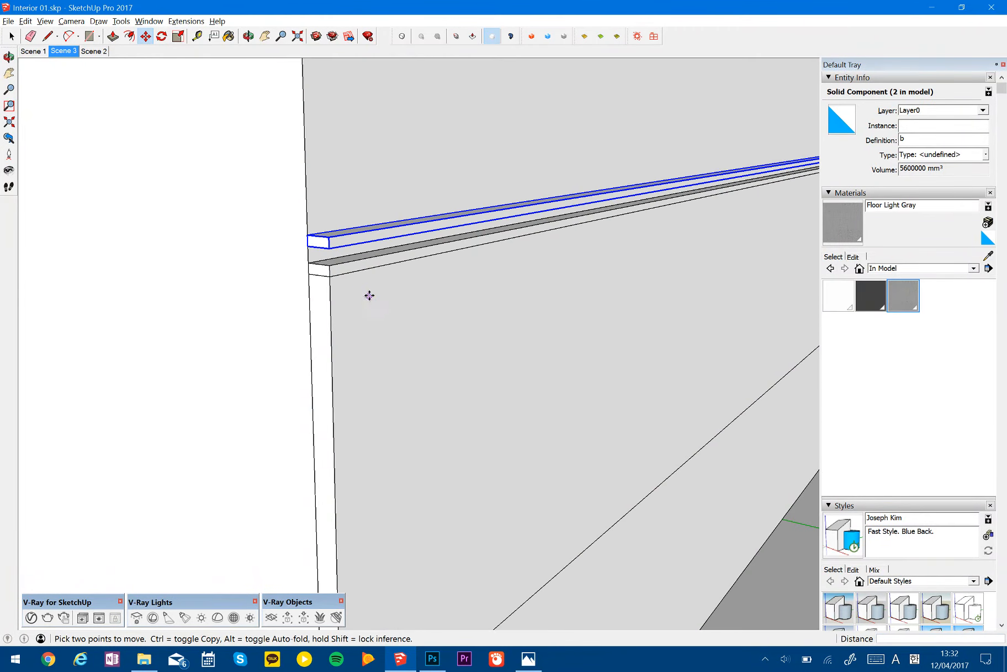
key("ctrl+z")
- Copy the slat component 50 mm upward along the wall and repeat the copy as a 20x array
key("space")
left_click(365, 263)
key("space")
key("m")
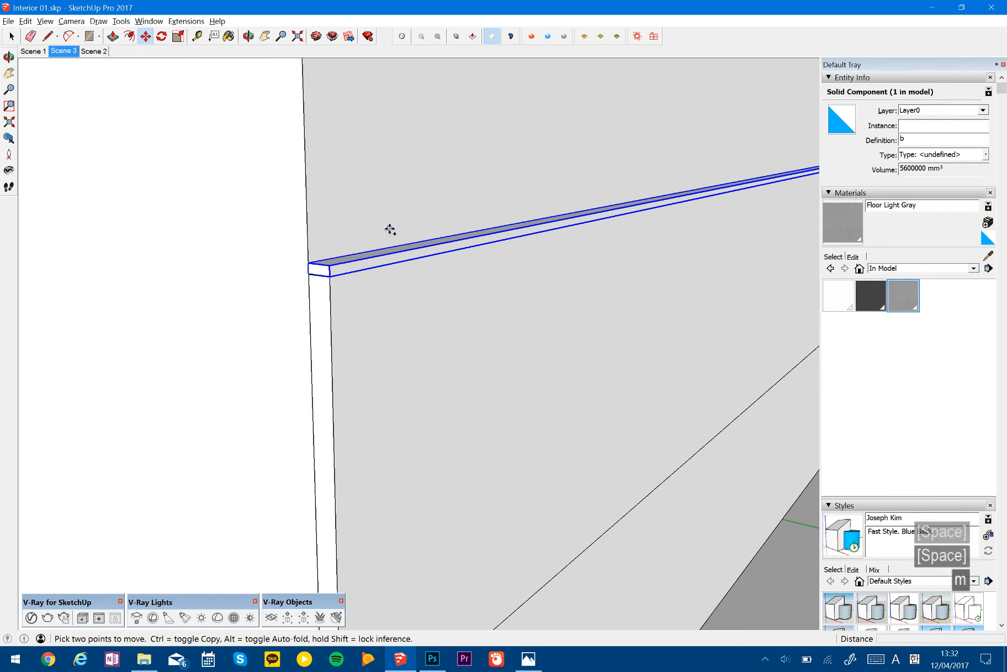
left_click(390, 228)
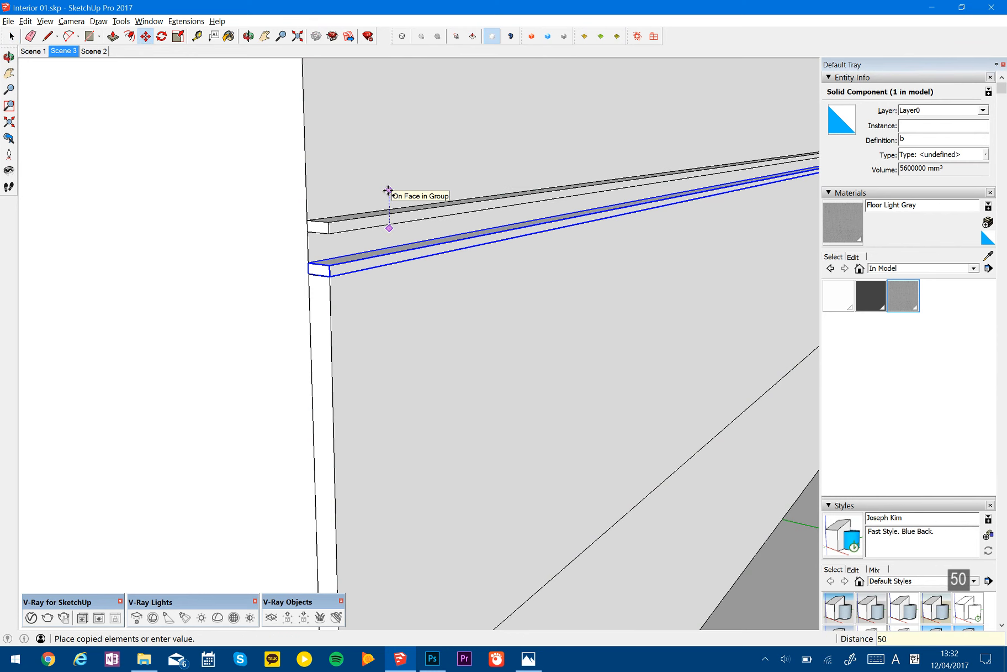
key("Return")
type("8x")
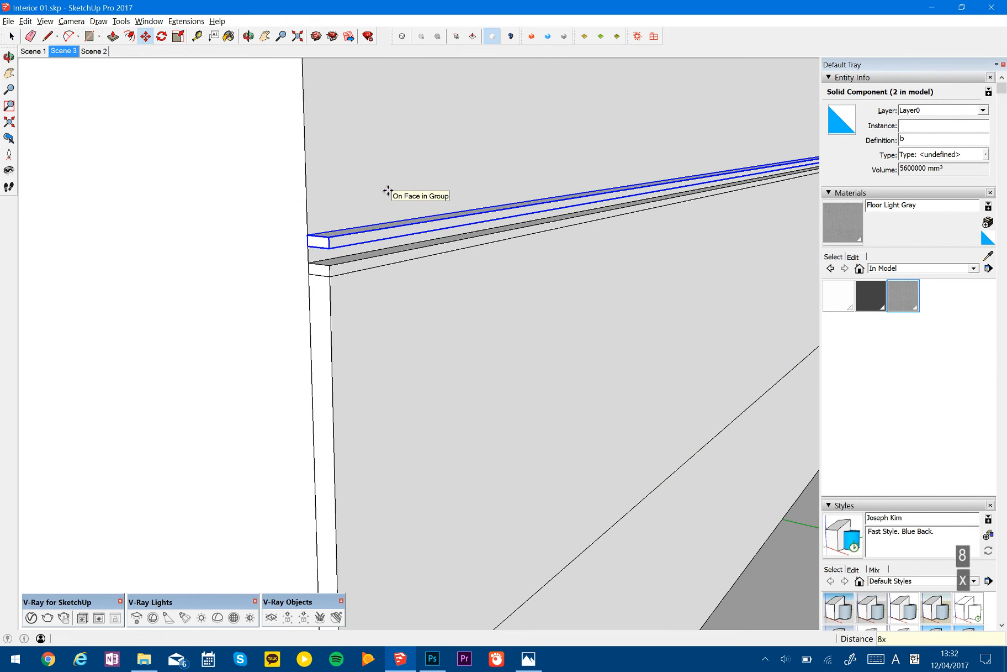
key("Return")
scroll(463, 378, "down", 5)
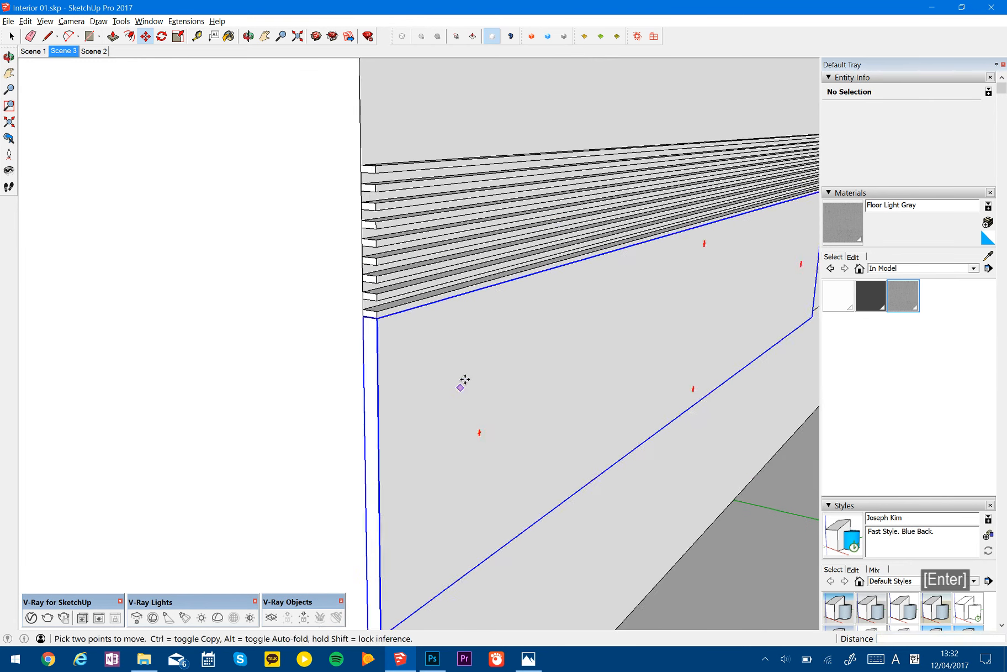
type("20x")
key("Return")
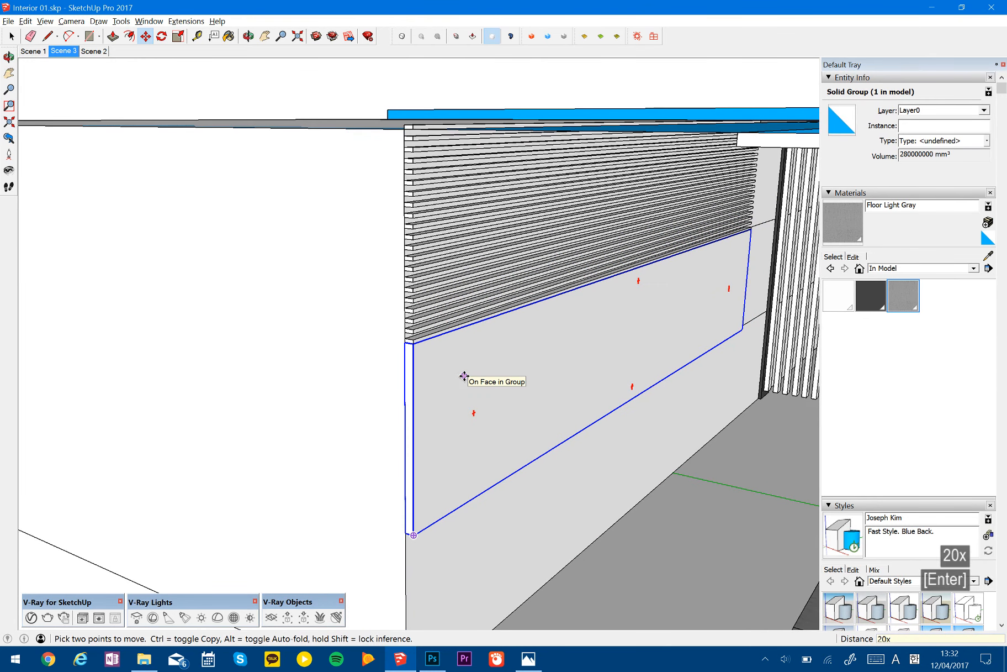
key("Return")
- Delete the topmost slat at the ceiling
middle_click_drag(435, 278, 434, 314)
middle_click_drag(434, 315, 420, 266, "shift")
key("space")
scroll(421, 265, "up", 3)
left_click(400, 225)
key("Delete")
middle_click_drag(459, 387, 475, 304)
middle_click_drag(541, 332, 423, 255, "shift")
scroll(449, 285, "down", 3)
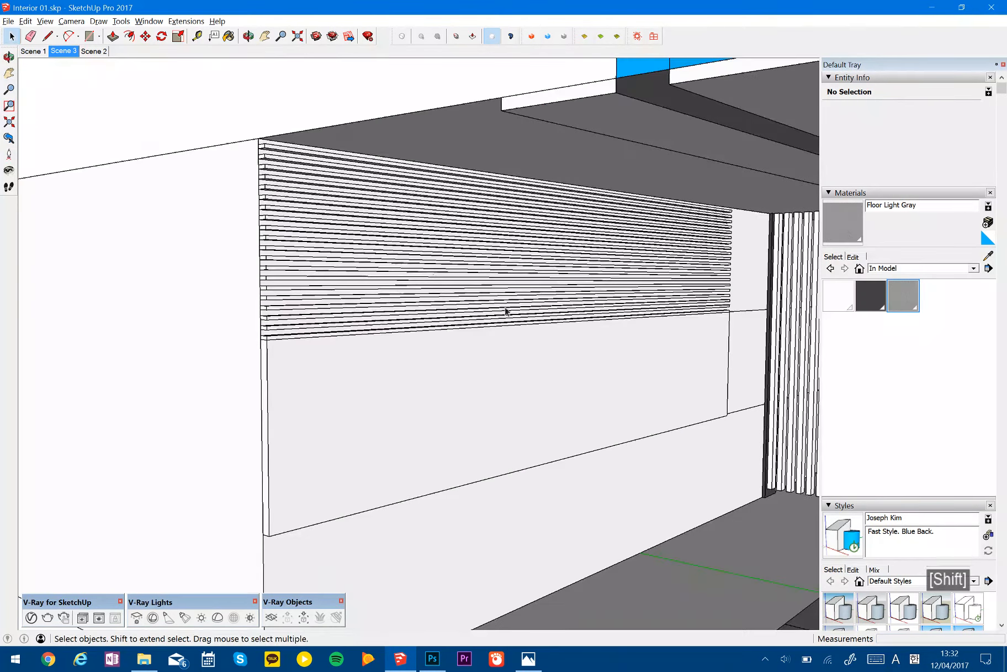
middle_click_drag(597, 332, 540, 301, "shift")
left_click(539, 247)
middle_click_drag(270, 218, 345, 313)
left_click(322, 220)
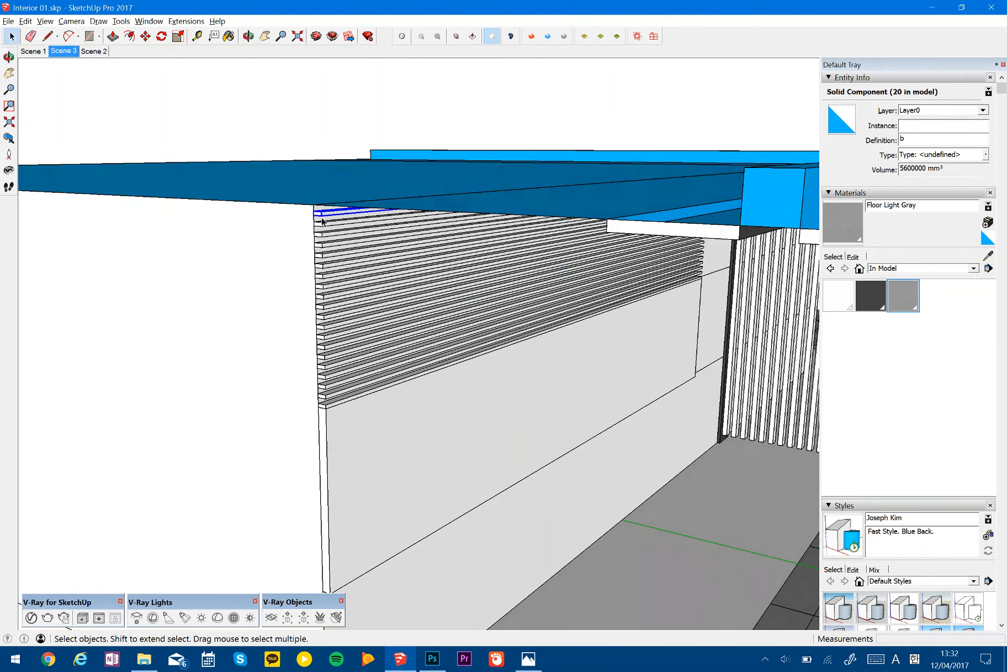
left_click(324, 232, "shift")
left_click(326, 243, "shift")
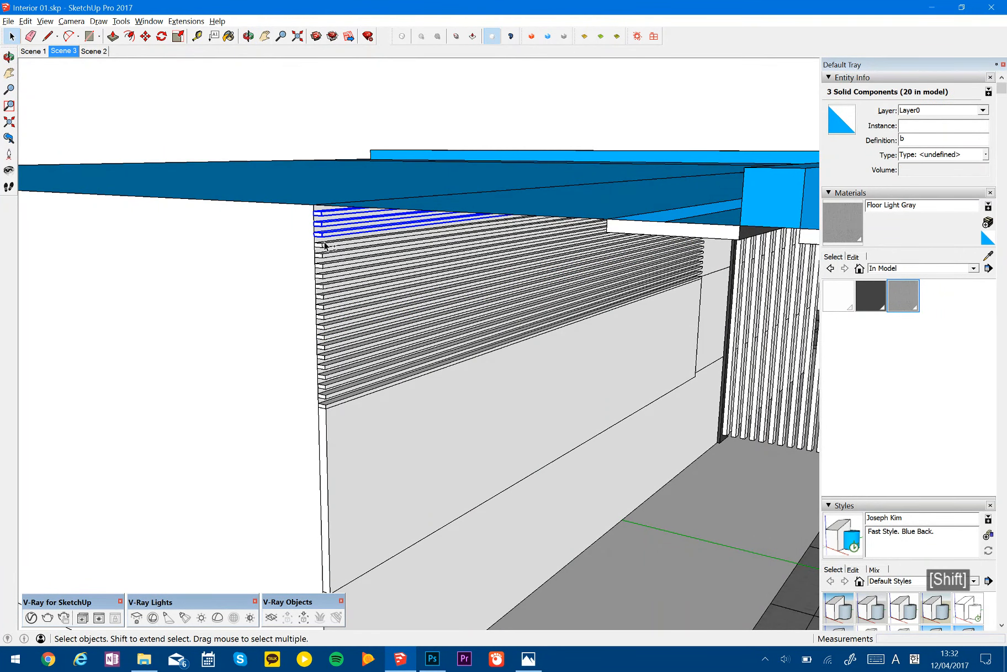
left_click(326, 254, "shift")
left_click(327, 259, "shift")
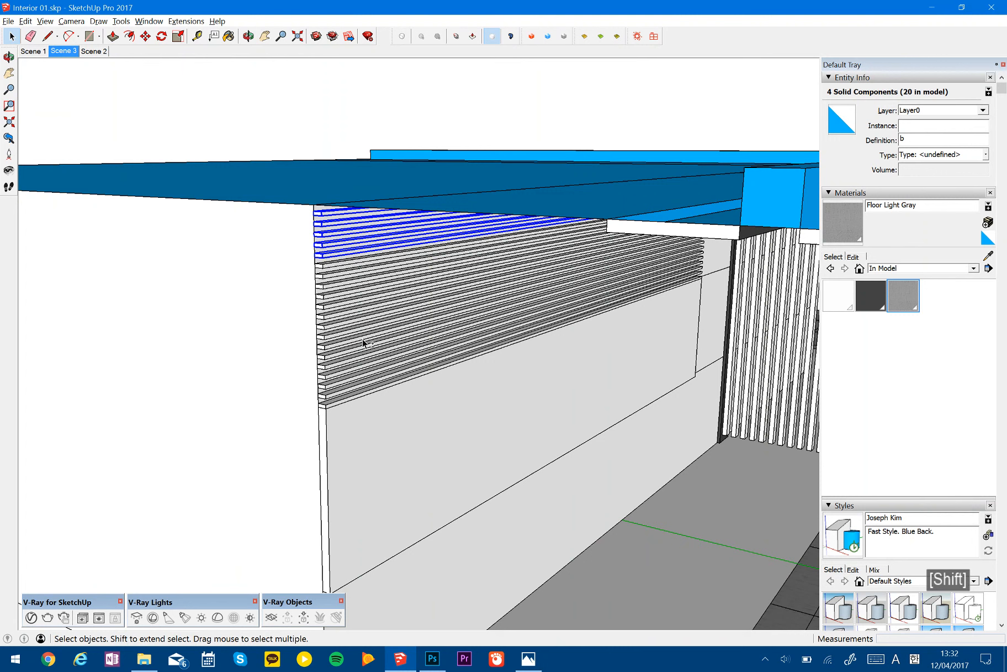
- Select all active instances of the slat component and copy them 2000 mm down to directly beneath the middle band panel
left_click(346, 394)
right_click(346, 393)
mouse_move(450, 336)
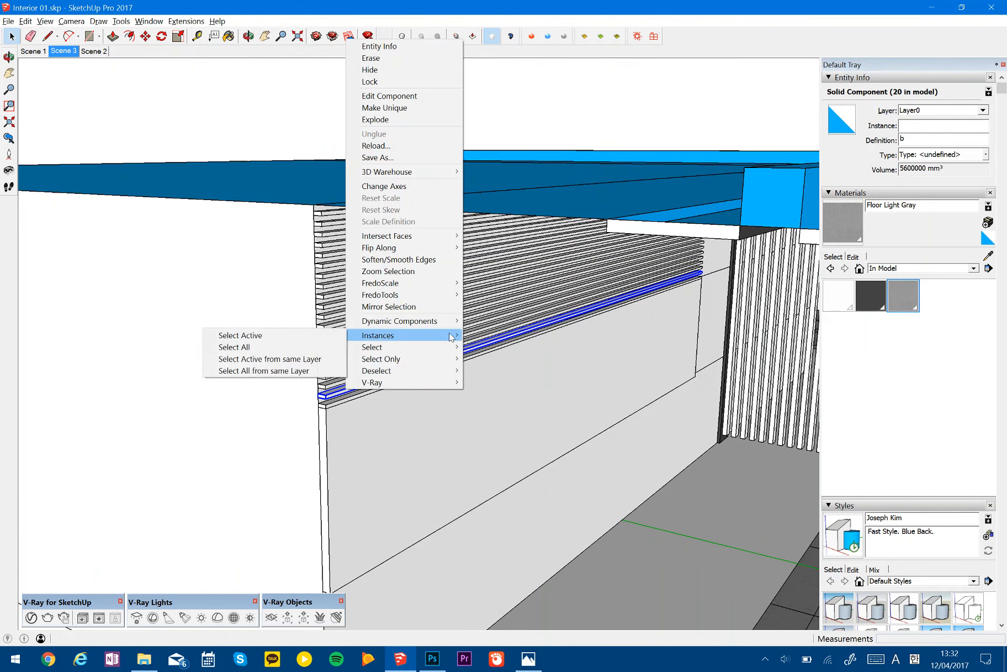
left_click(312, 336)
middle_click_drag(405, 298, 398, 227, "shift")
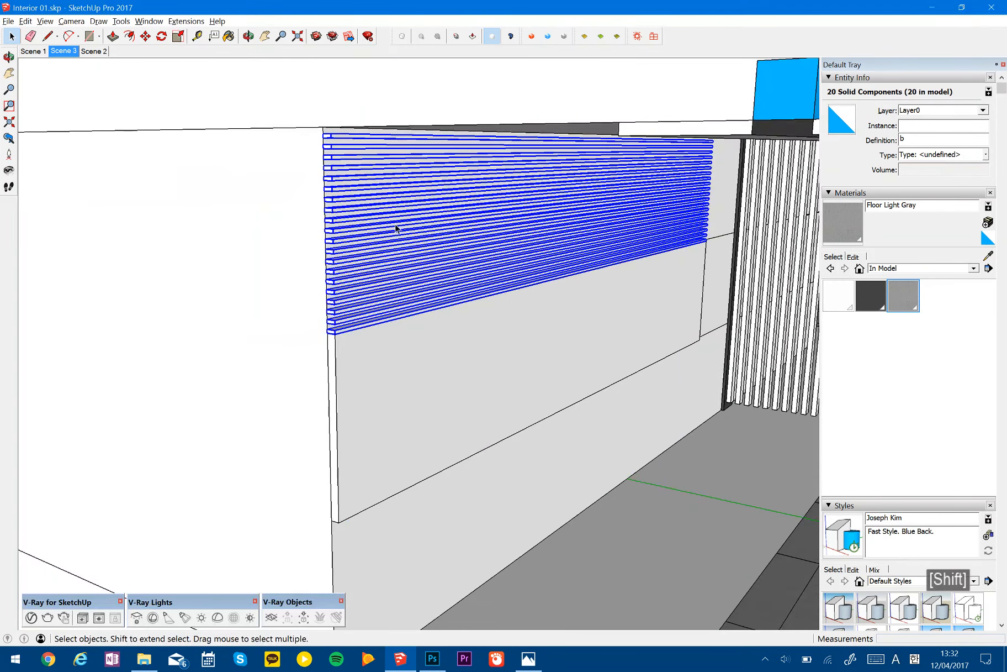
scroll(338, 144, "up", 4)
key("m")
key("ctrl")
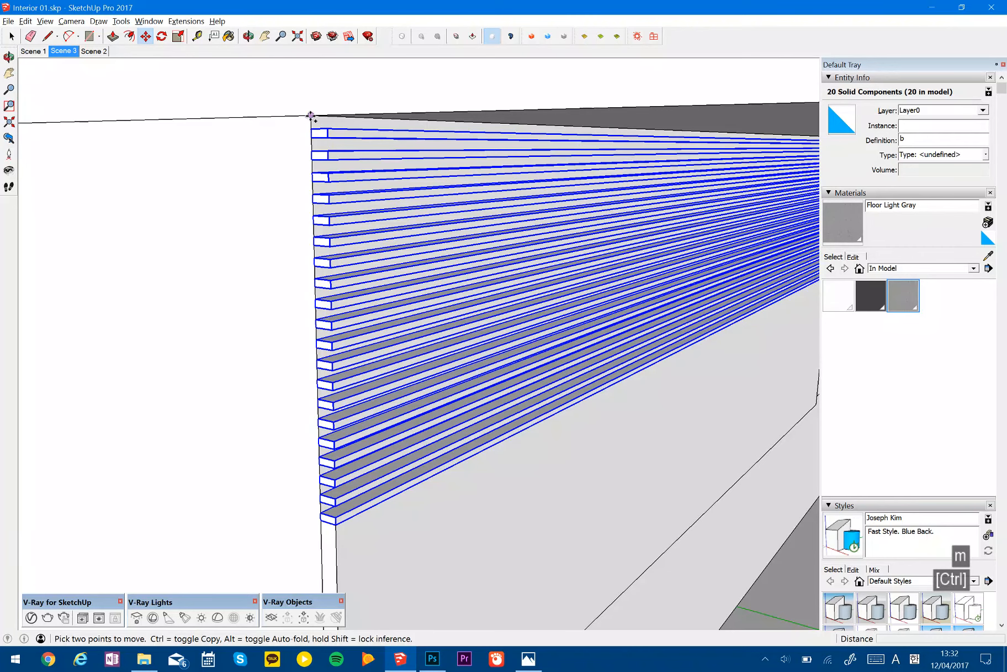
left_click(311, 115)
middle_click_drag(380, 342, 373, 191, "shift")
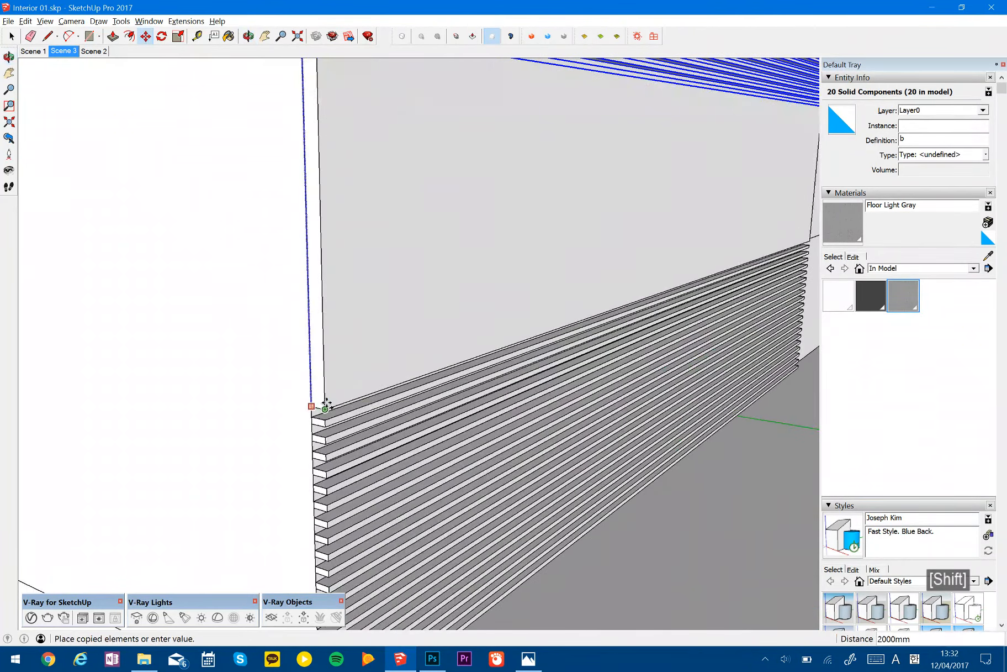
left_click(322, 407)
scroll(355, 383, "down", 2)
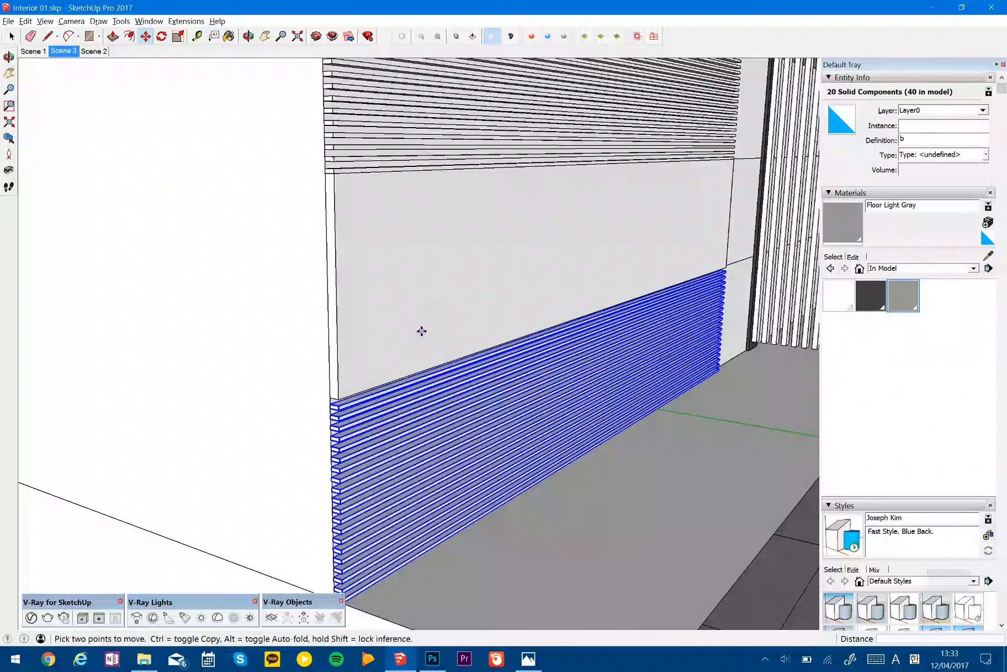
- Show the Components list, select all instances of slat component b from it, and close the list again
key("space")
left_click(415, 383)
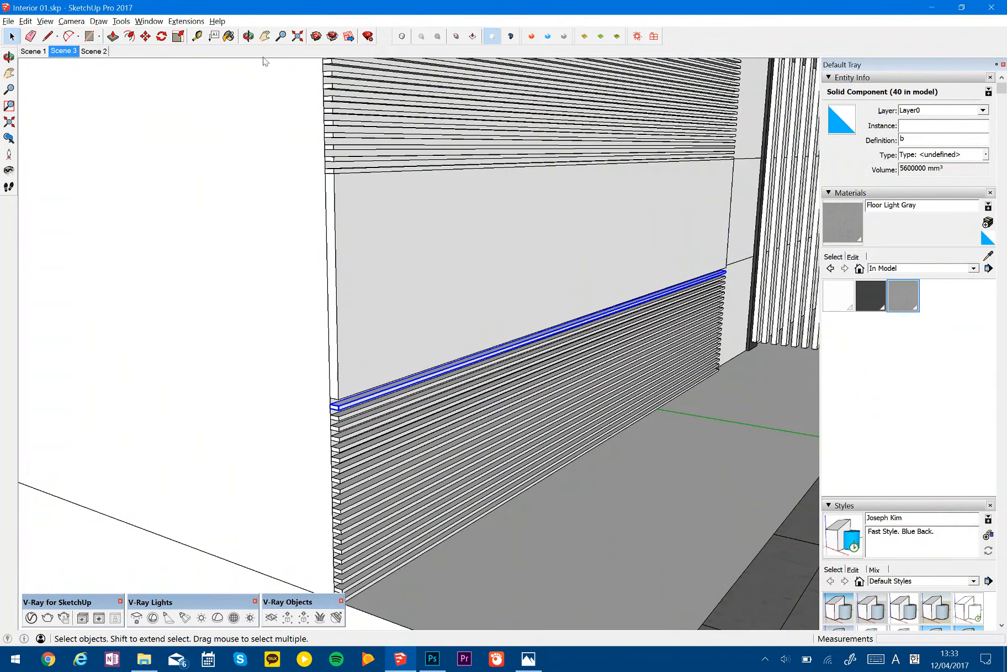
left_click(121, 22)
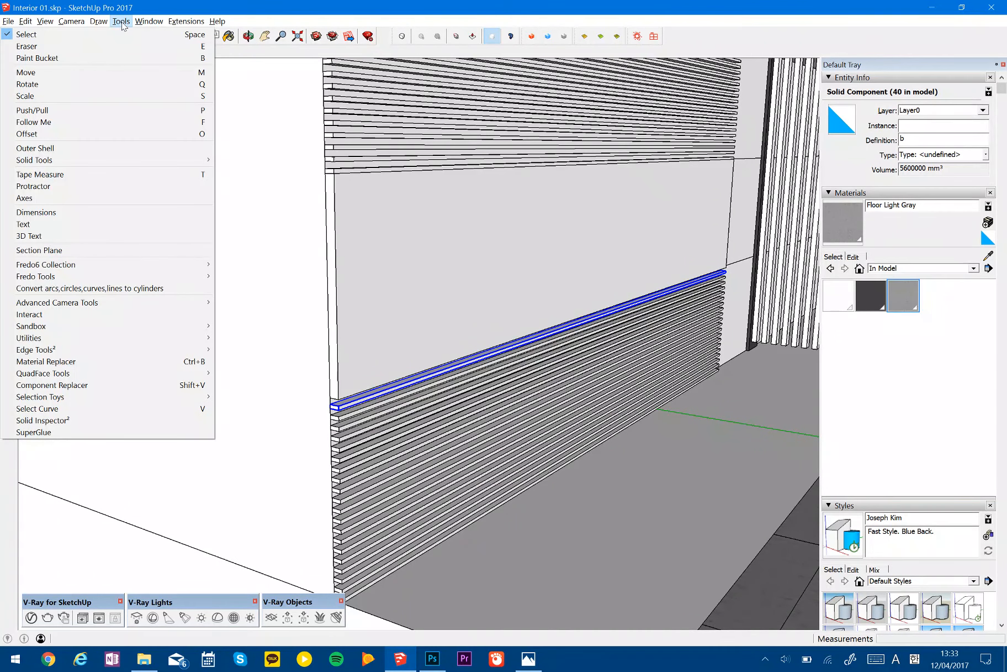
mouse_move(145, 25)
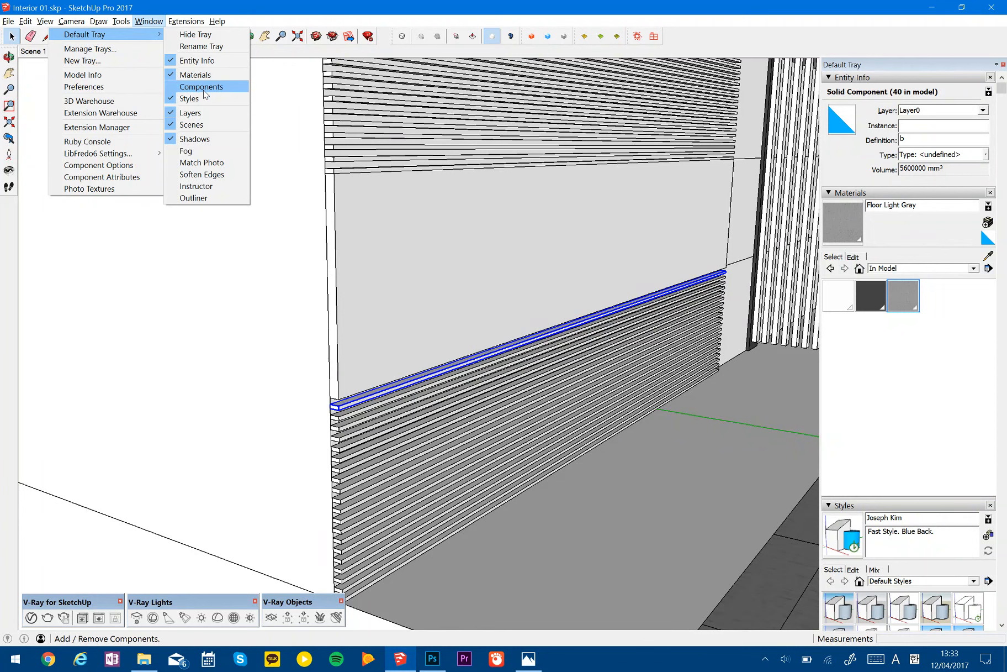
left_click(203, 89)
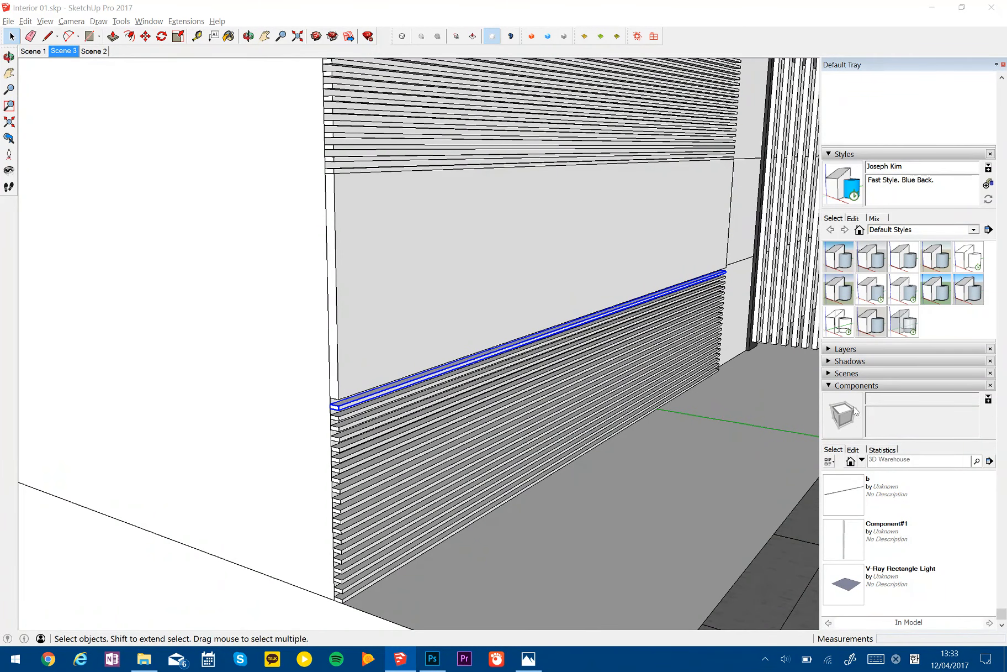
right_click(850, 510)
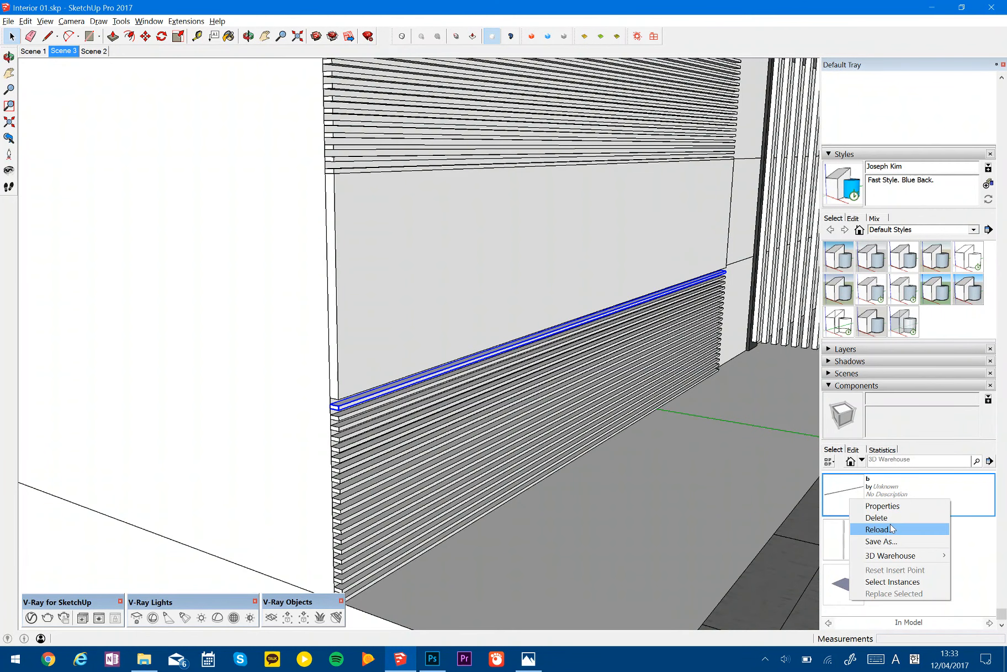
left_click(893, 583)
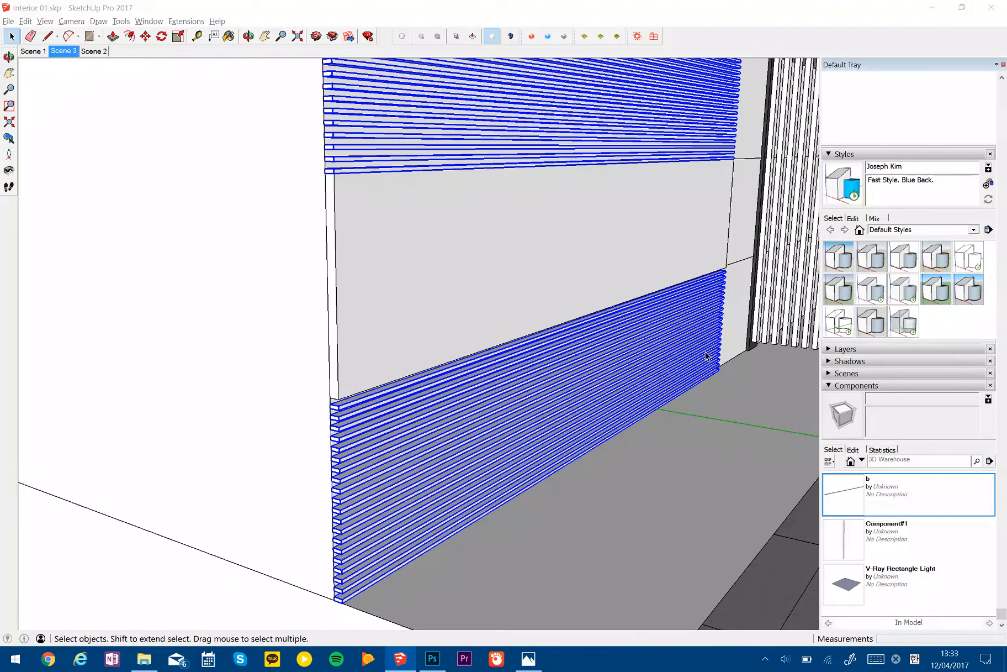
left_click(990, 385)
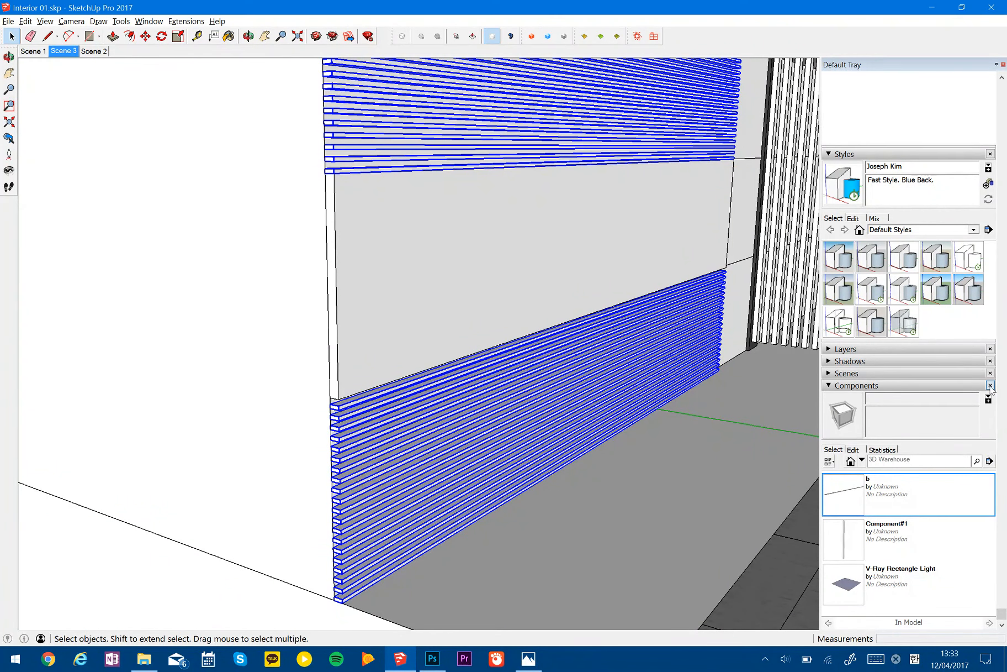
middle_click_drag(634, 375, 531, 311)
scroll(526, 311, "down", 3)
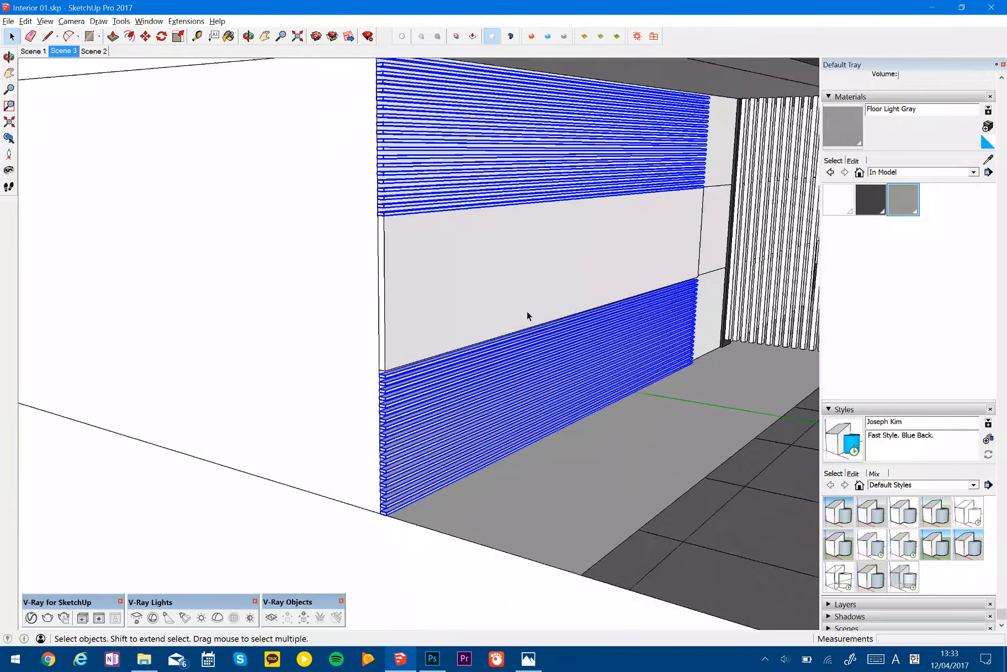
- Select all active instances of the slat component, and remove the upper wall slats from the selection
left_click(413, 222)
right_click(413, 221)
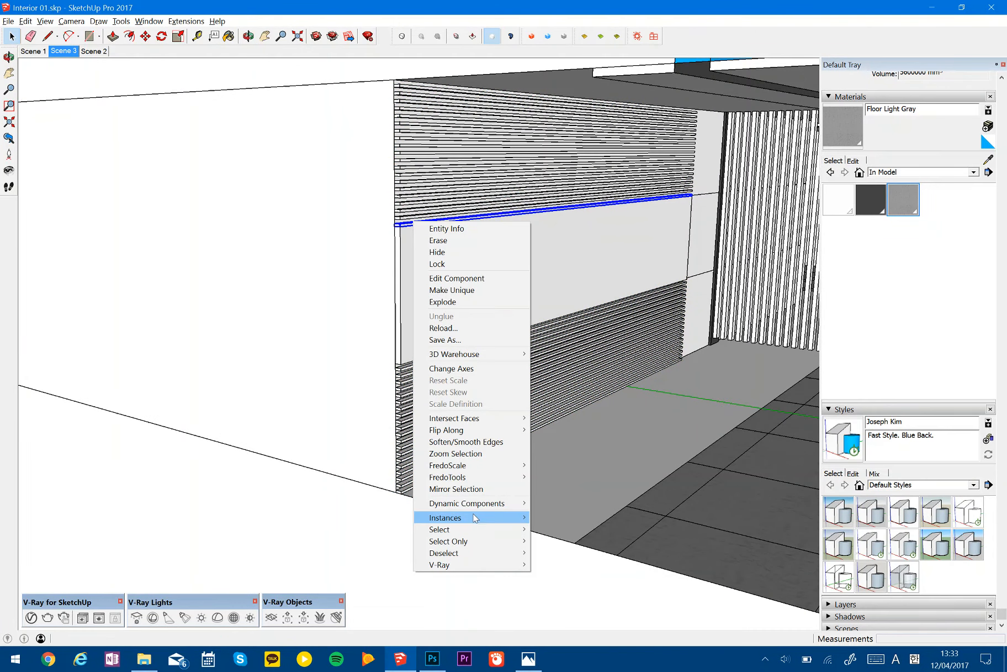
mouse_move(476, 517)
left_click(372, 521)
middle_click_drag(526, 326, 473, 377, "shift")
scroll(531, 384, "down", 3)
scroll(473, 376, "up", 4)
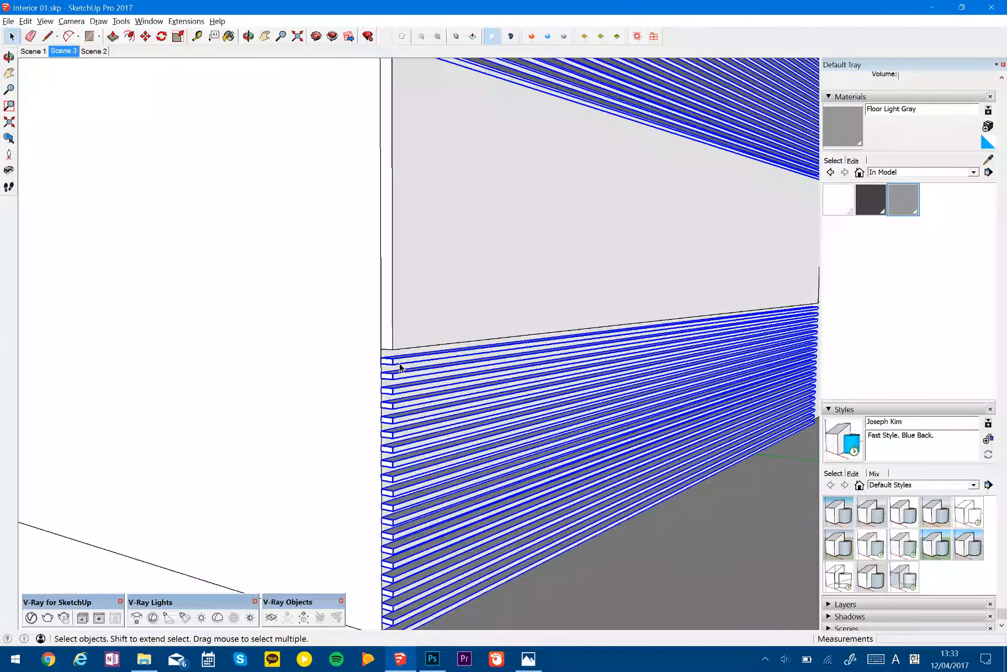
scroll(403, 369, "down", 4)
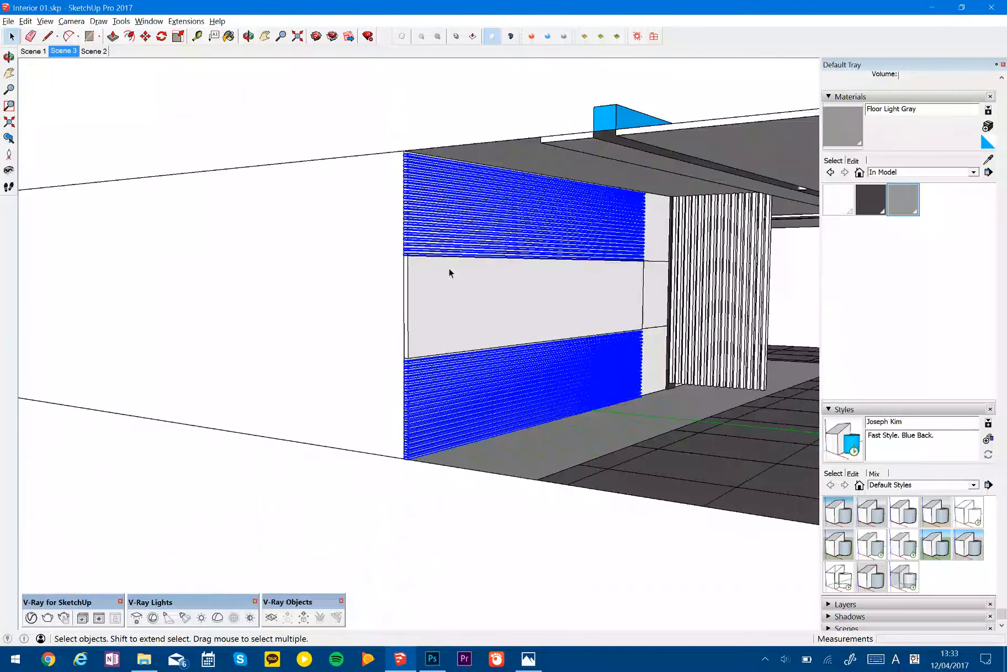
left_click(410, 258, "ctrl+shift")
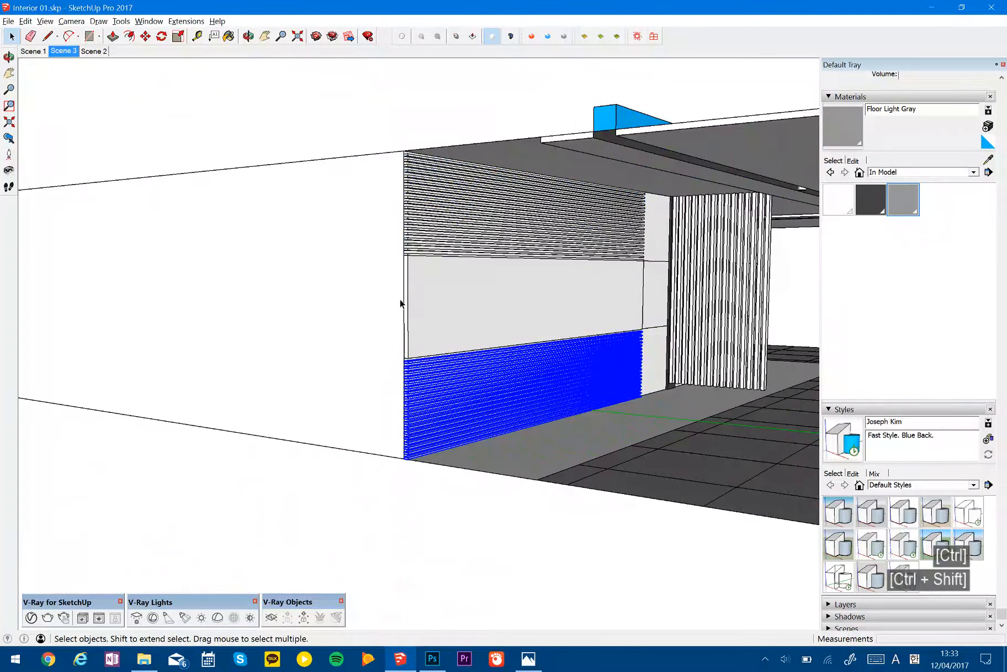
- Move the selected lower slats up 30 mm so the top one meets the underside of the middle band panel
scroll(429, 359, "up", 6)
key("m")
left_click(369, 413)
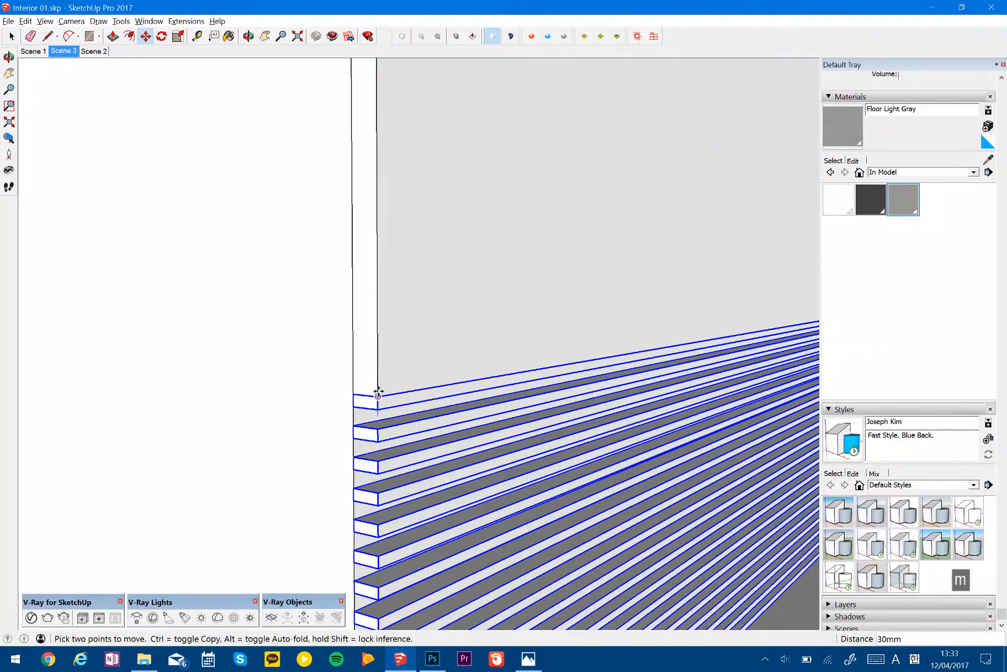
left_click(379, 394)
key("space")
scroll(379, 394, "down", 5)
middle_click_drag(661, 349, 649, 300, "shift")
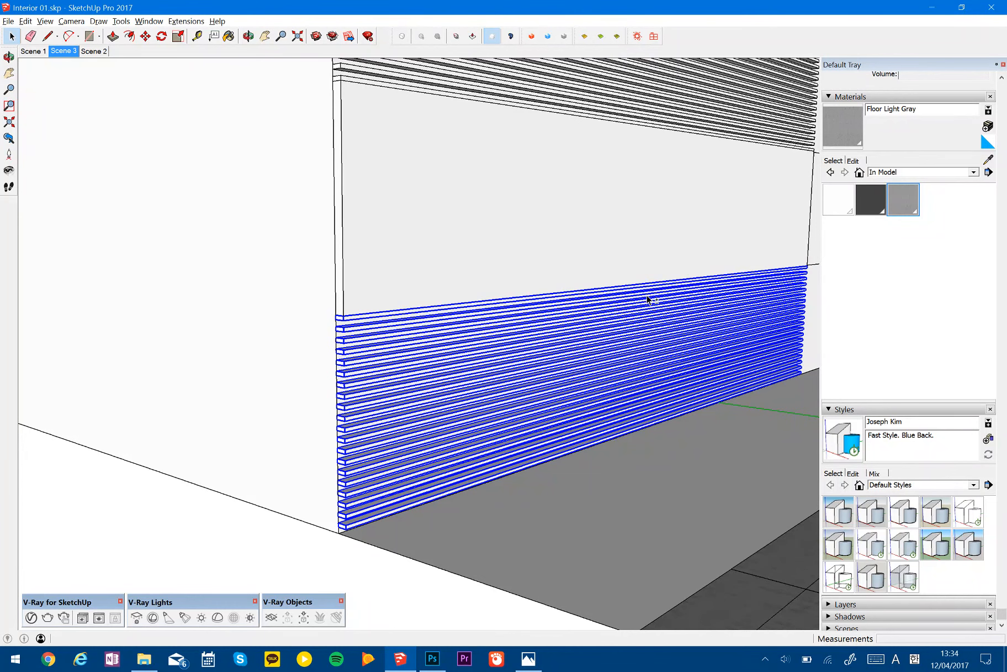
- Switch to Photos to examine the slat finish in Base Image 01.JPG, and return to SketchUp
left_click(529, 659)
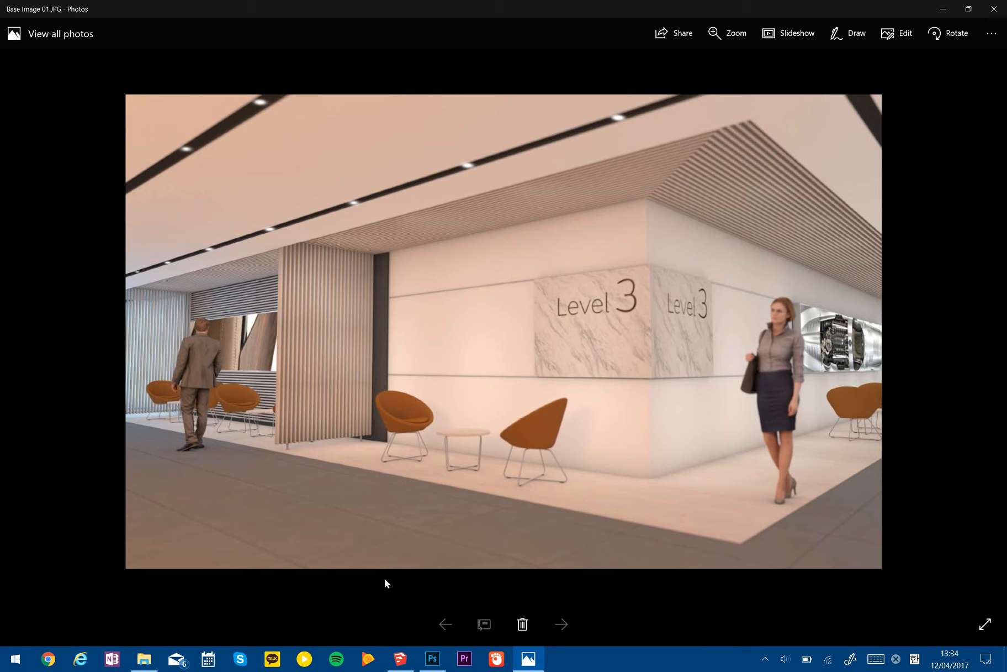
mouse_move(407, 668)
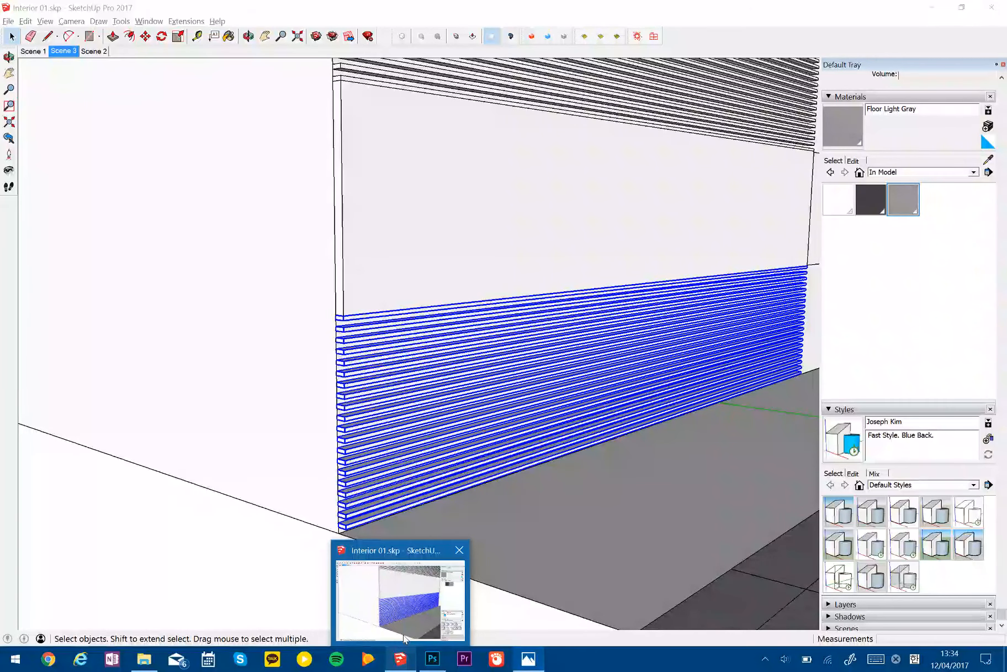
left_click(405, 638)
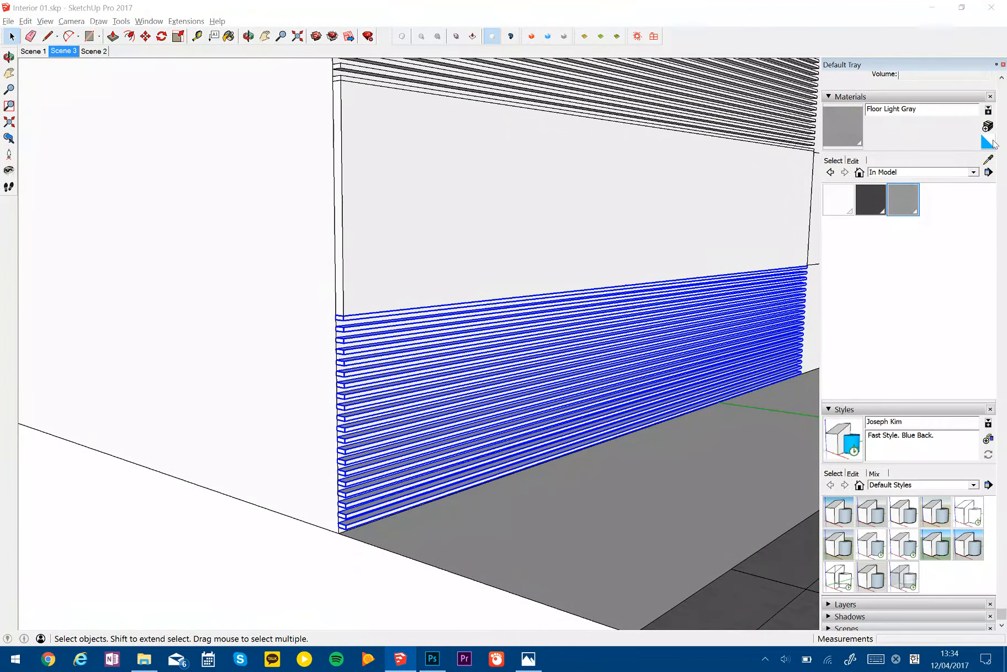
- Start a new material from the default one and browse to the Wood folder for its texture image
left_click(988, 142)
left_click(988, 126)
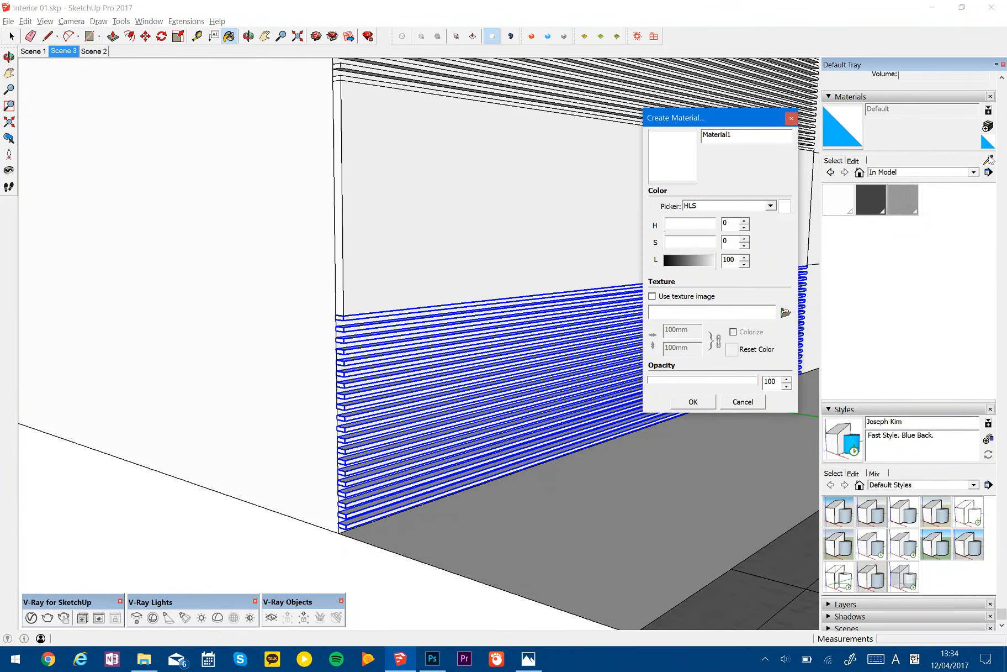
left_click(786, 312)
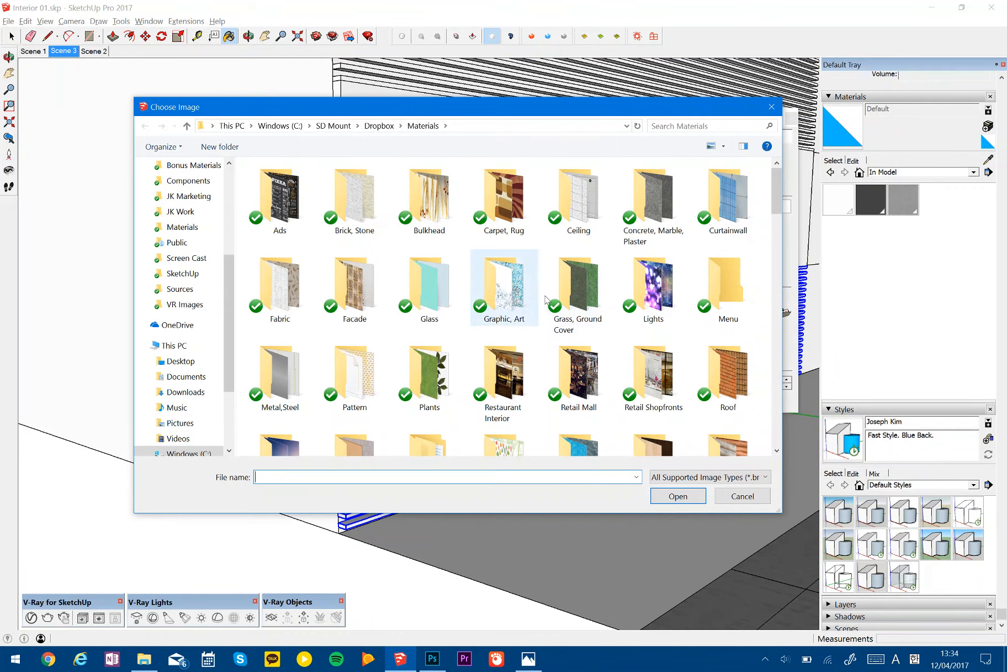
scroll(580, 304, "down", 5)
scroll(580, 304, "up", 3)
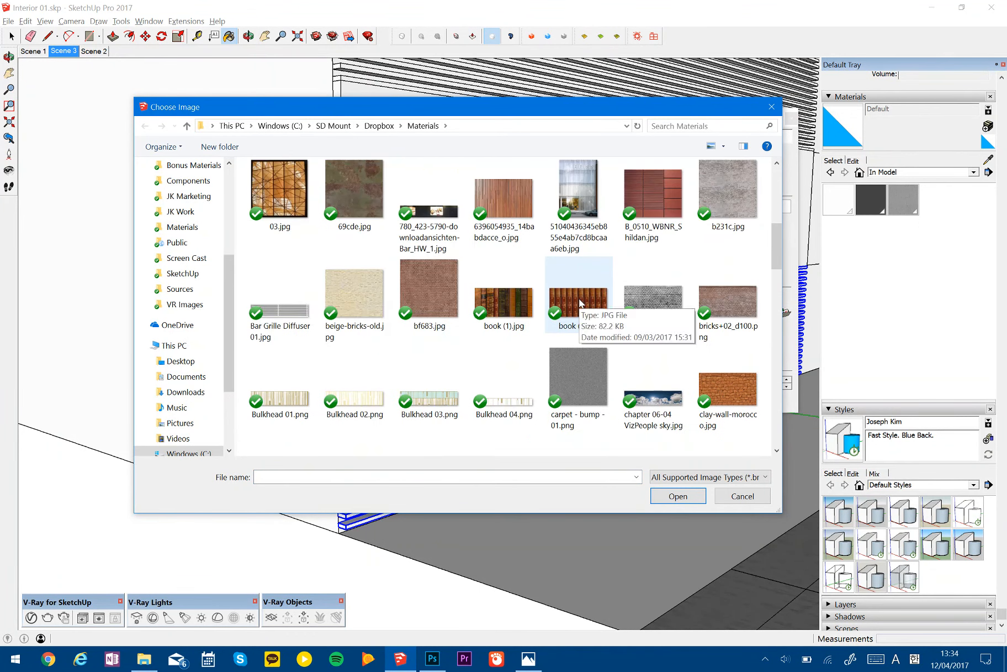
scroll(604, 302, "up", 5)
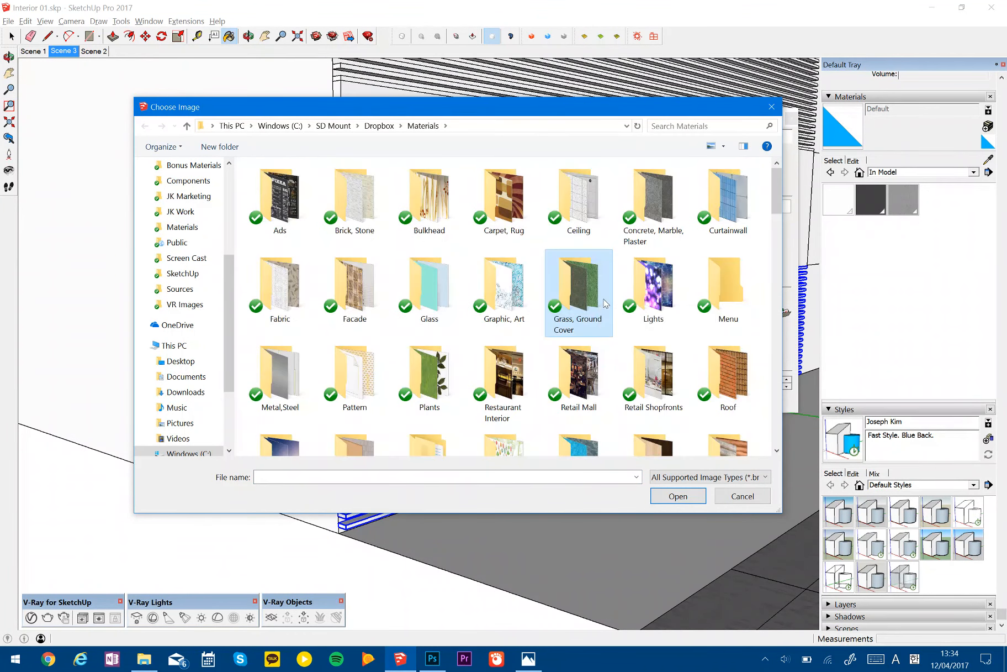
scroll(605, 302, "down", 3)
left_click(644, 311)
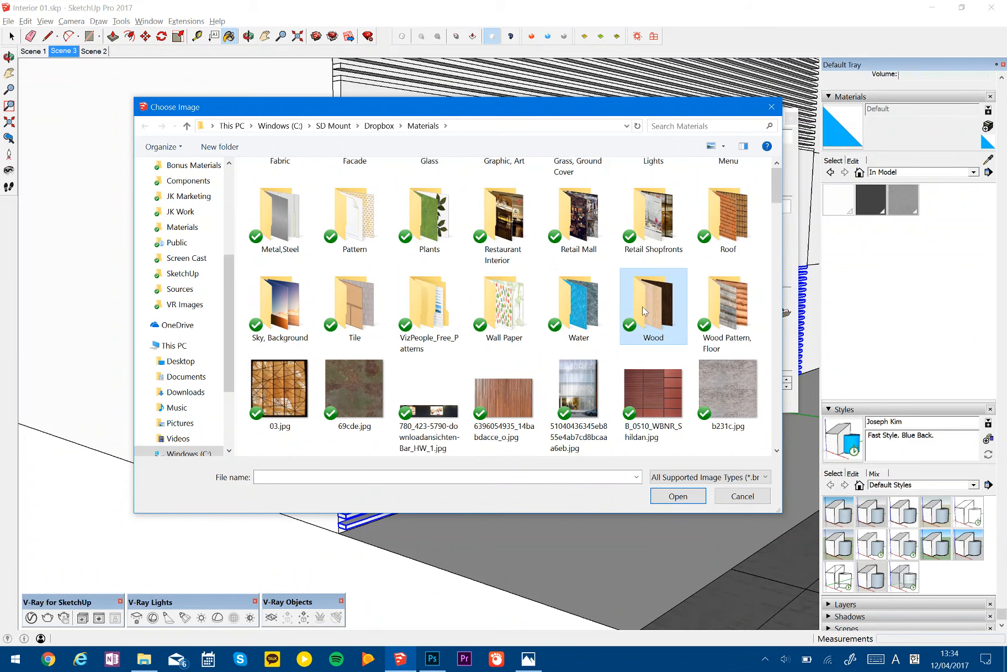
double_click(645, 311)
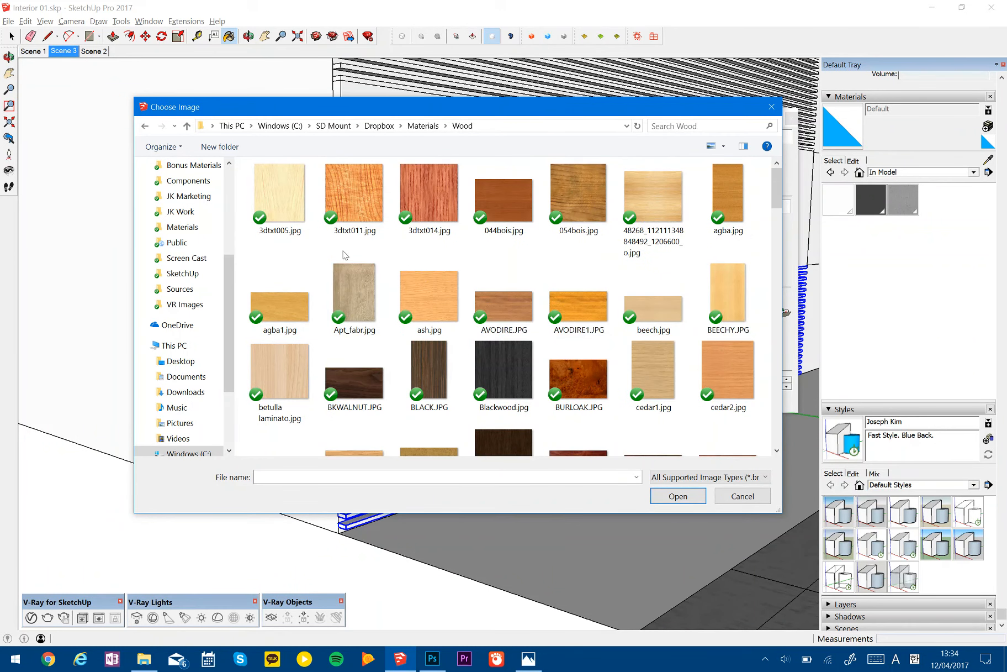
- Create the material with Apt_fabr.jpg as its texture and a texture width of 300 mm
left_click(292, 208)
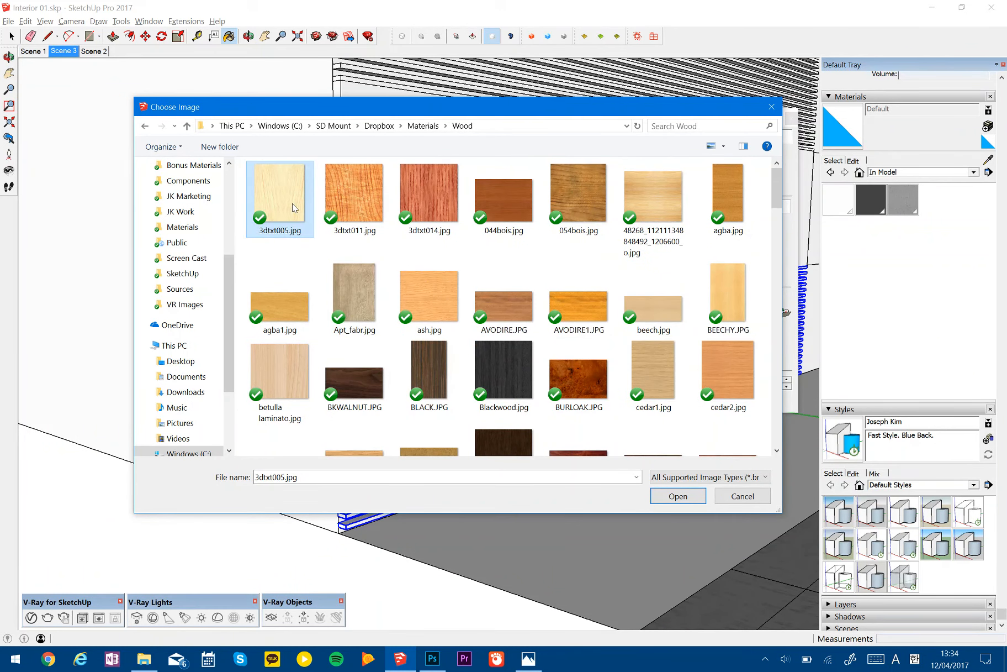
left_click(288, 352)
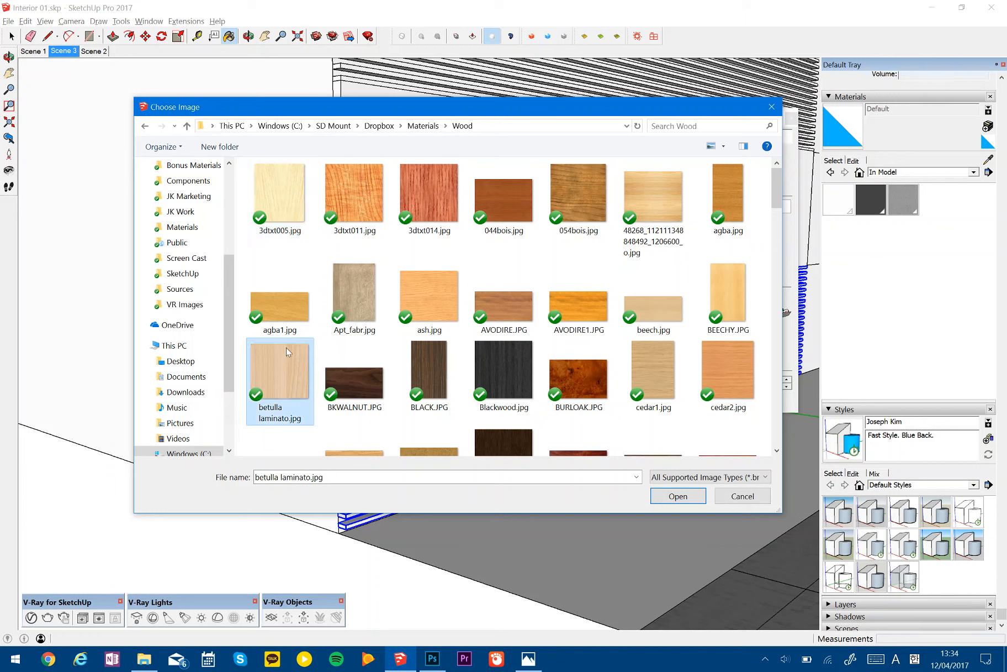
left_click(358, 276)
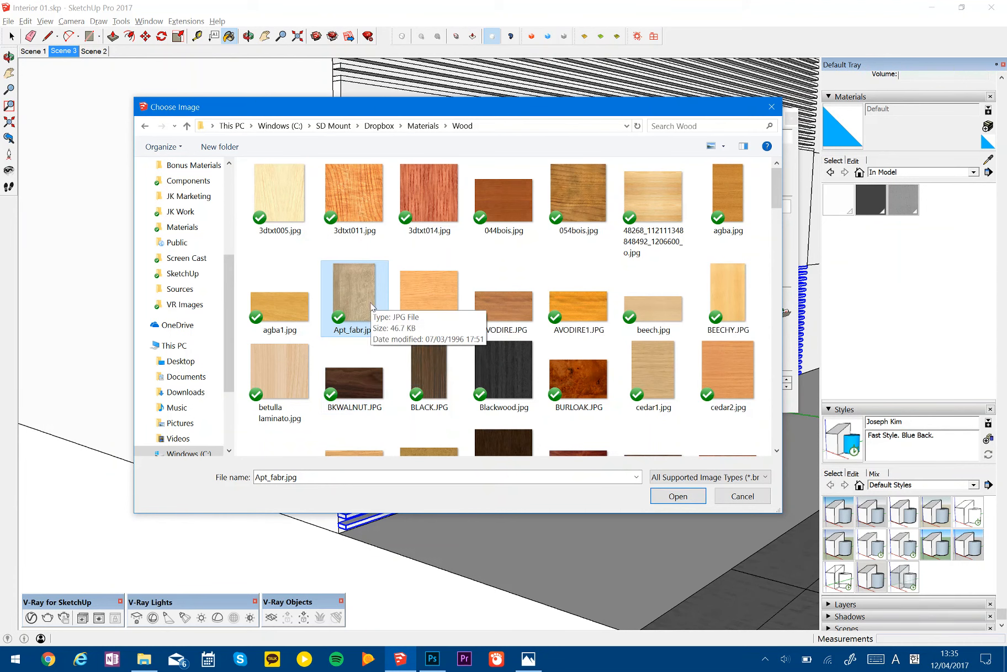
key("Return")
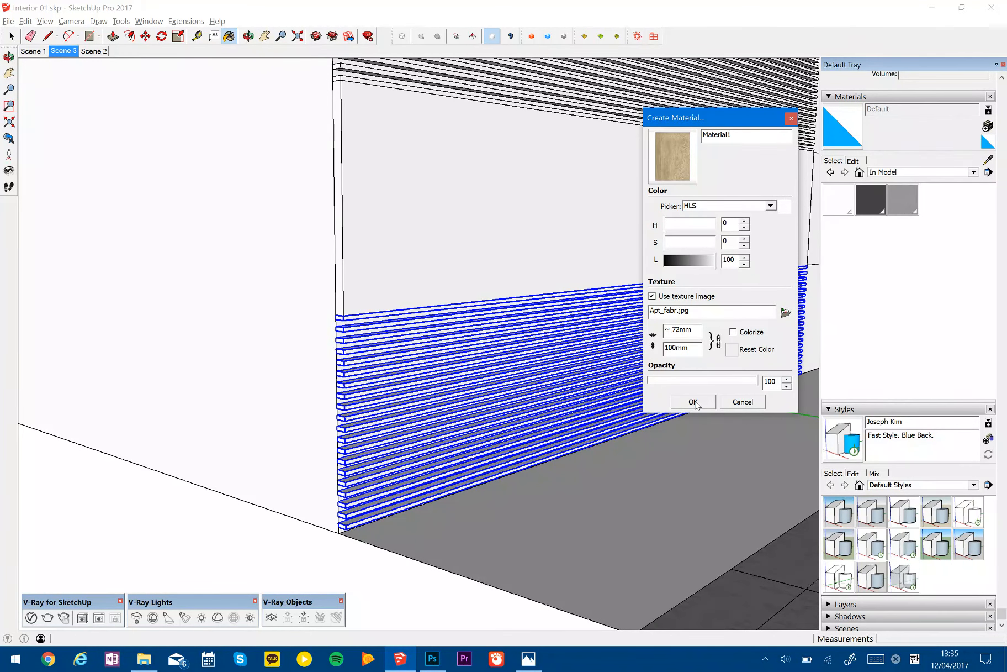
left_click_drag(689, 329, 614, 330)
type("300")
left_click(702, 406)
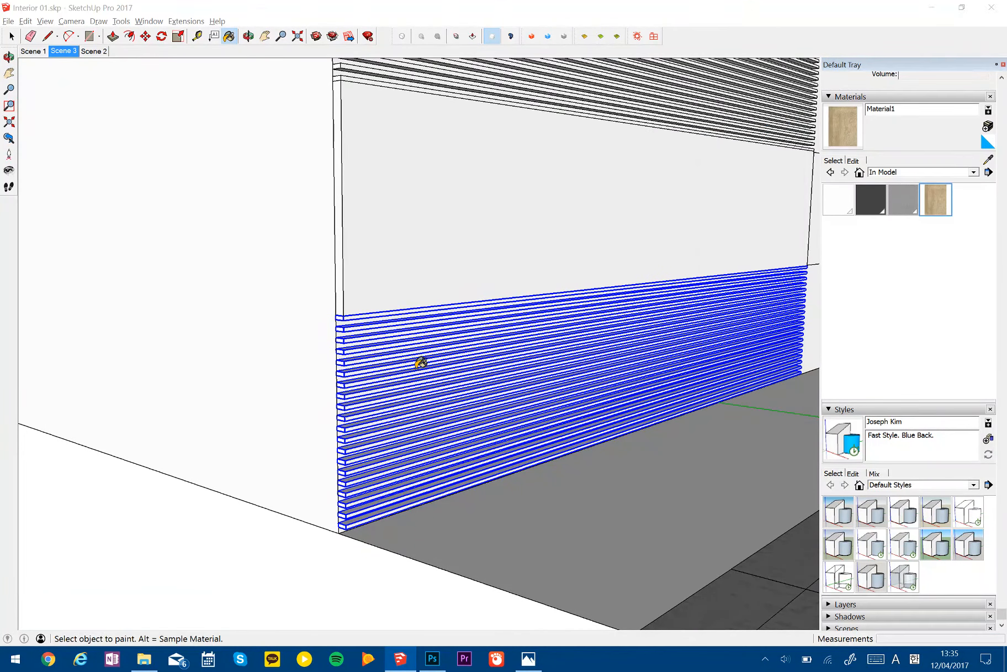
- Paint the selected lower slats with the new wood material
middle_click_drag(415, 360, 412, 431)
scroll(351, 420, "up", 6)
key("space")
key("b")
left_click(374, 414)
mouse_move(590, 416)
middle_mouse_down("shift")
mouse_move(499, 389)
mouse_move(276, 389)
middle_mouse_up("shift")
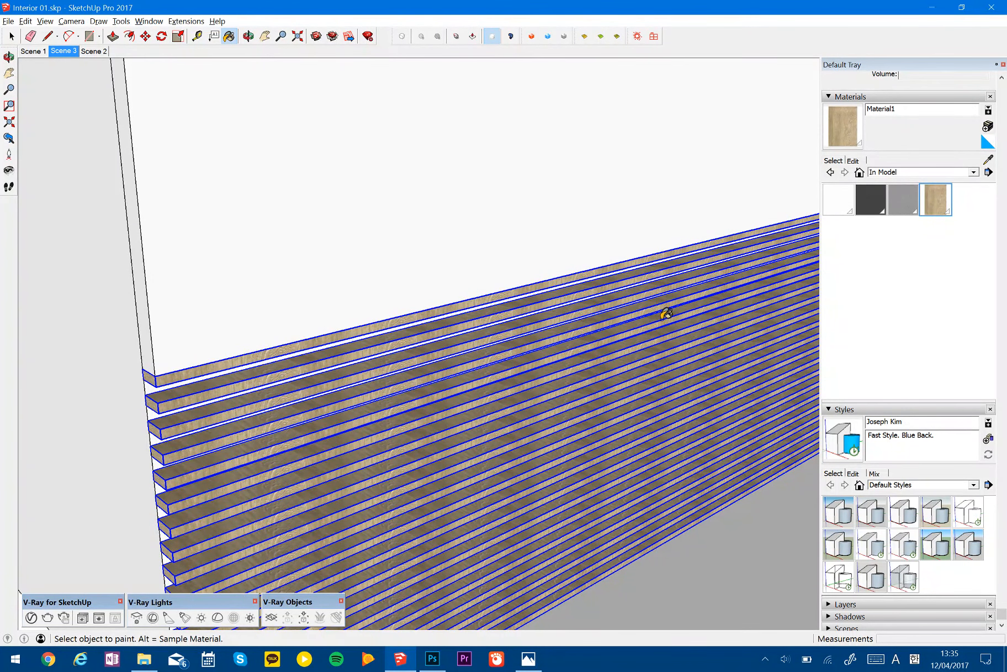
middle_click_drag(678, 341, 677, 339)
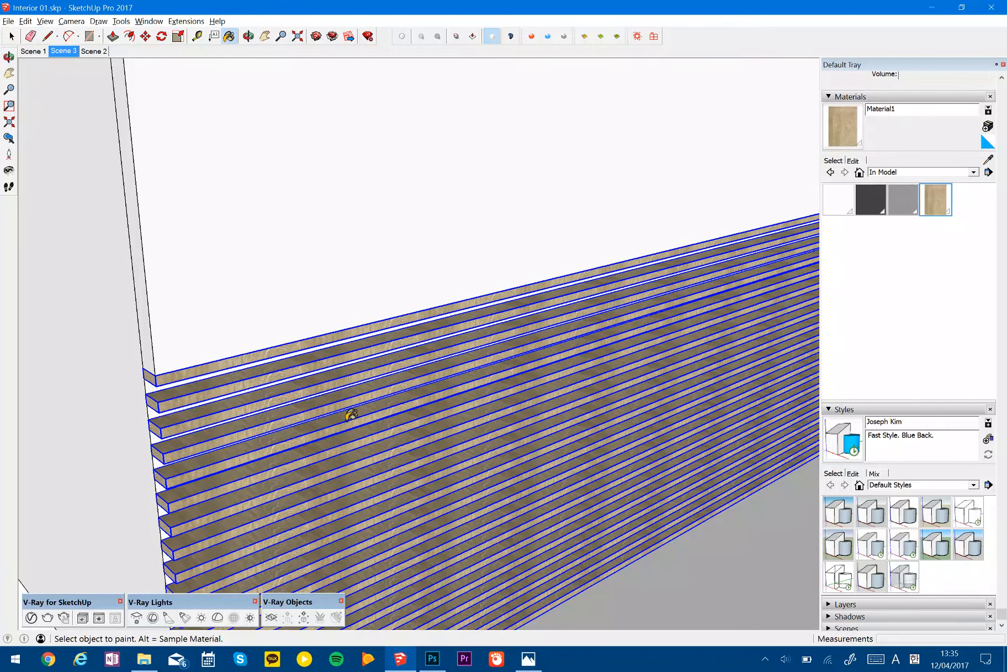
middle_click_drag(491, 399, 505, 391)
- Edit the wood material and set its texture width to 500 mm
scroll(504, 391, "down", 4)
left_click(854, 160)
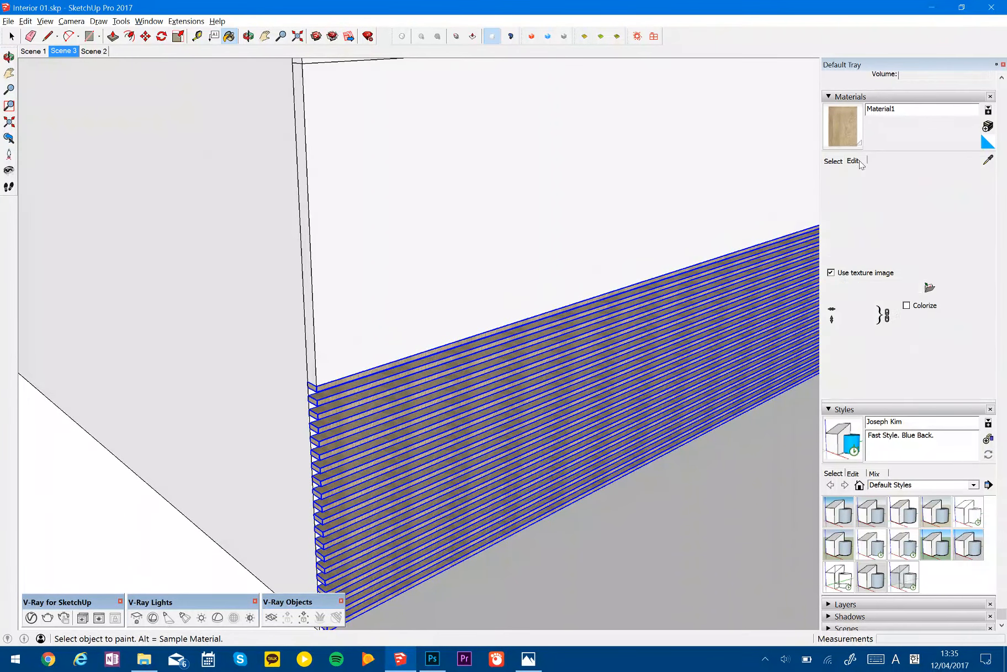
type("500")
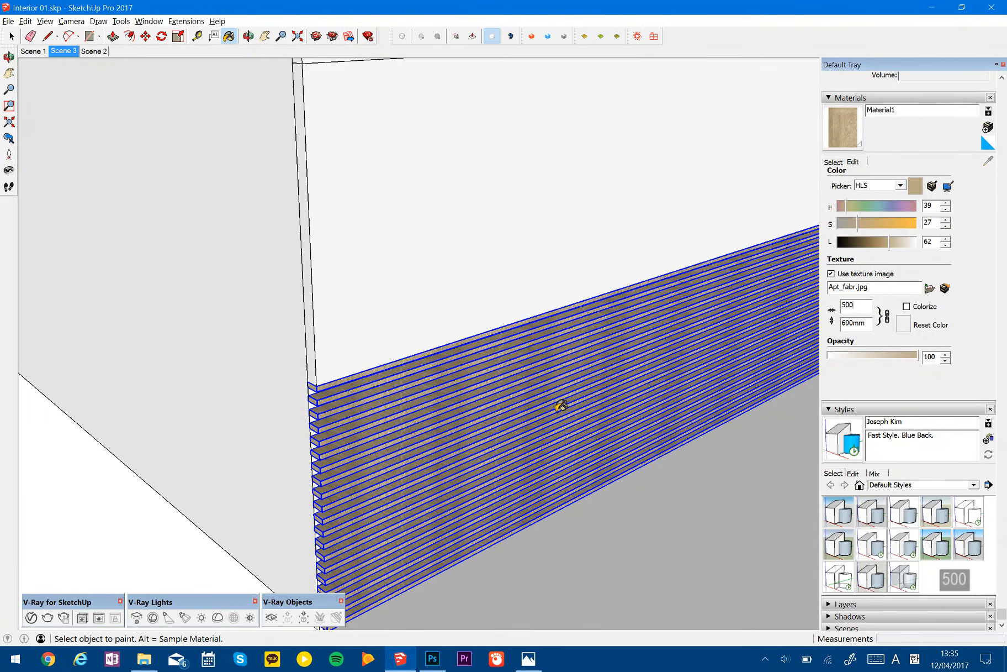
middle_click_drag(560, 407, 519, 359)
scroll(519, 360, "down", 3)
middle_click_drag(513, 281, 521, 301)
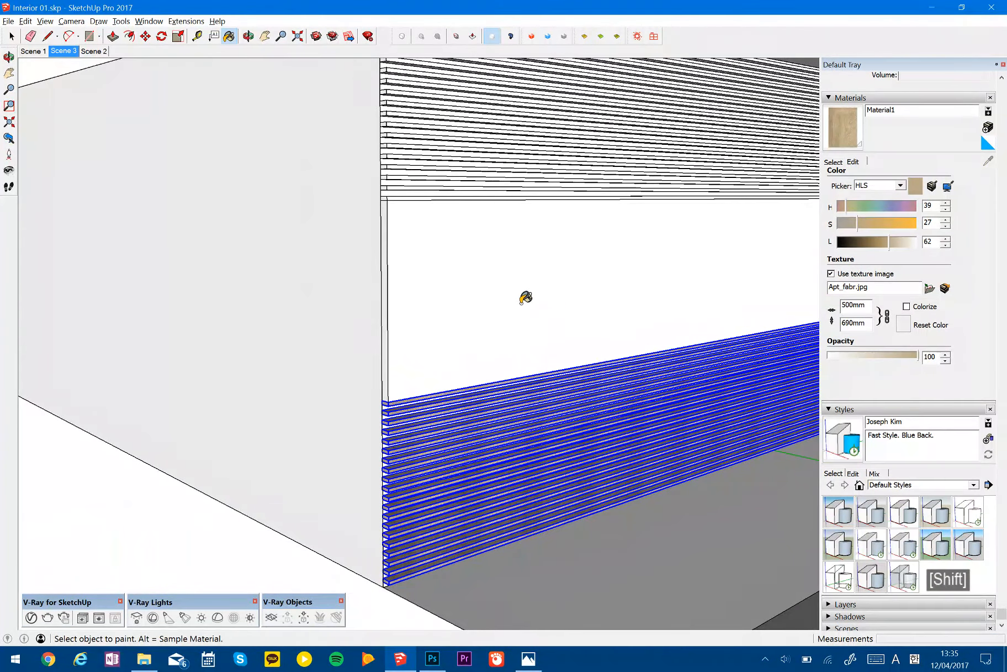
- Open the wood texture in Photoshop for editing and brighten it with Levels, setting the midtone input to 1.72
left_click(945, 287)
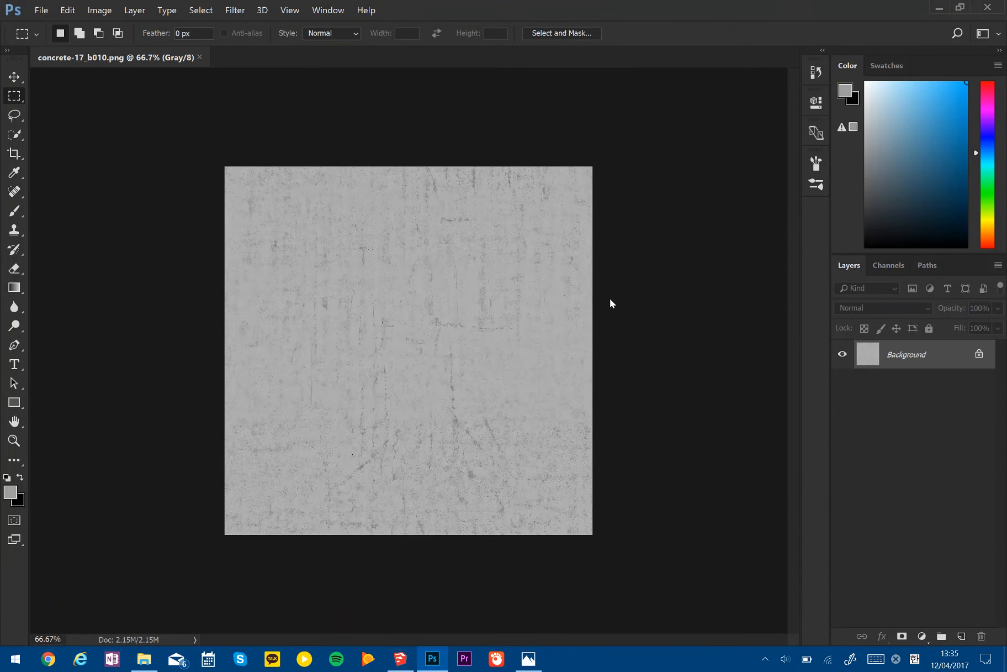
key("ctrl+l")
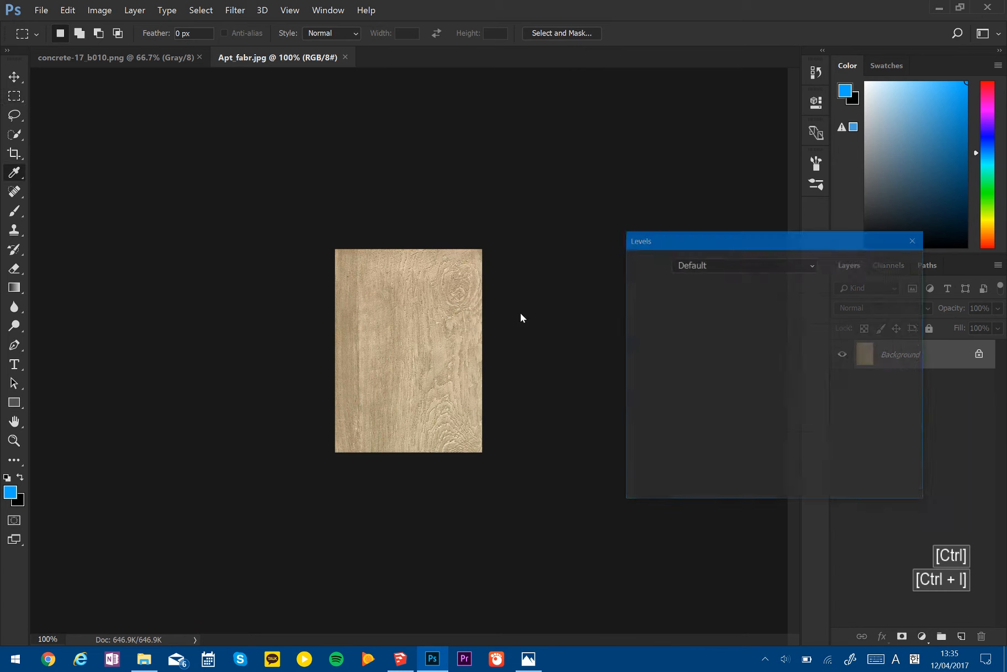
left_click_drag(737, 403, 701, 404)
key("Return")
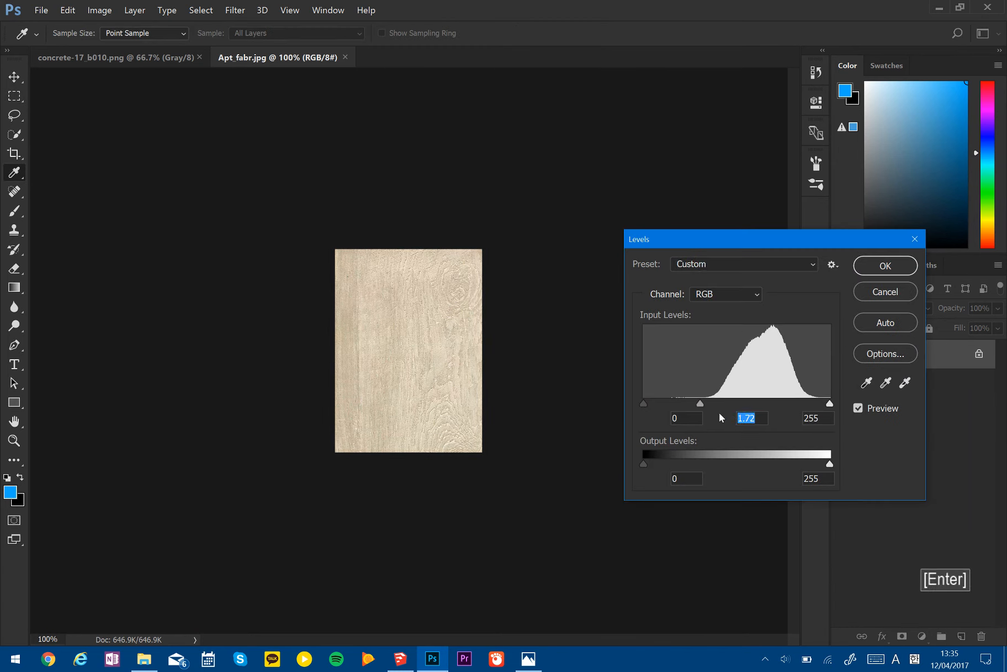
- Desaturate and slightly lighten the wood texture with Hue/Saturation, save the JPEG at quality 12 and check the slats in SketchUp
key("ctrl+u")
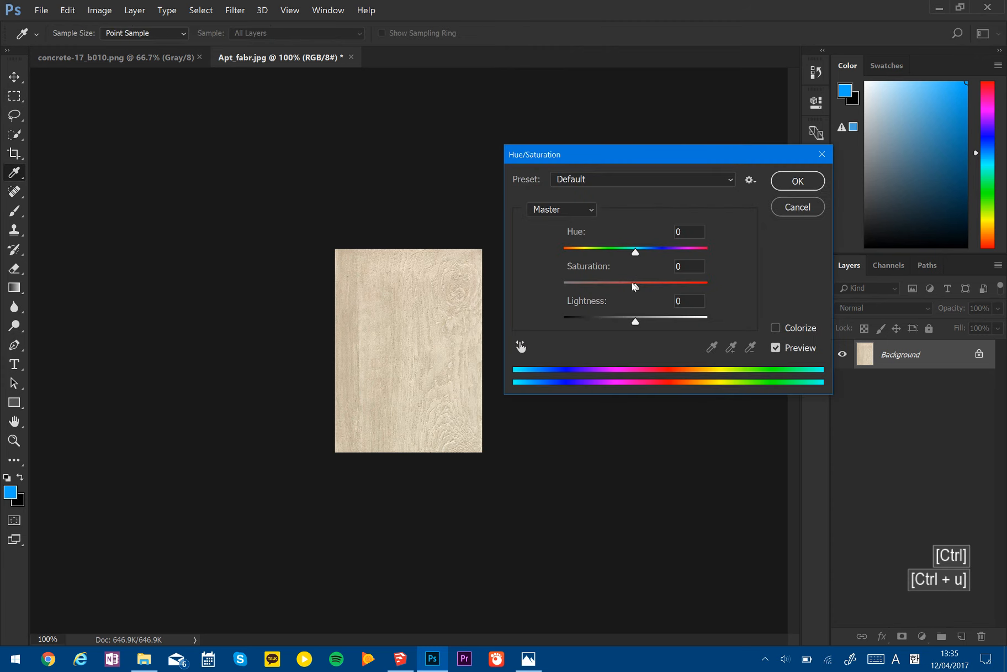
left_click_drag(632, 286, 601, 287)
left_click_drag(635, 320, 647, 325)
key("ctrl+s")
key("alt+Tab")
key("alt+Tab")
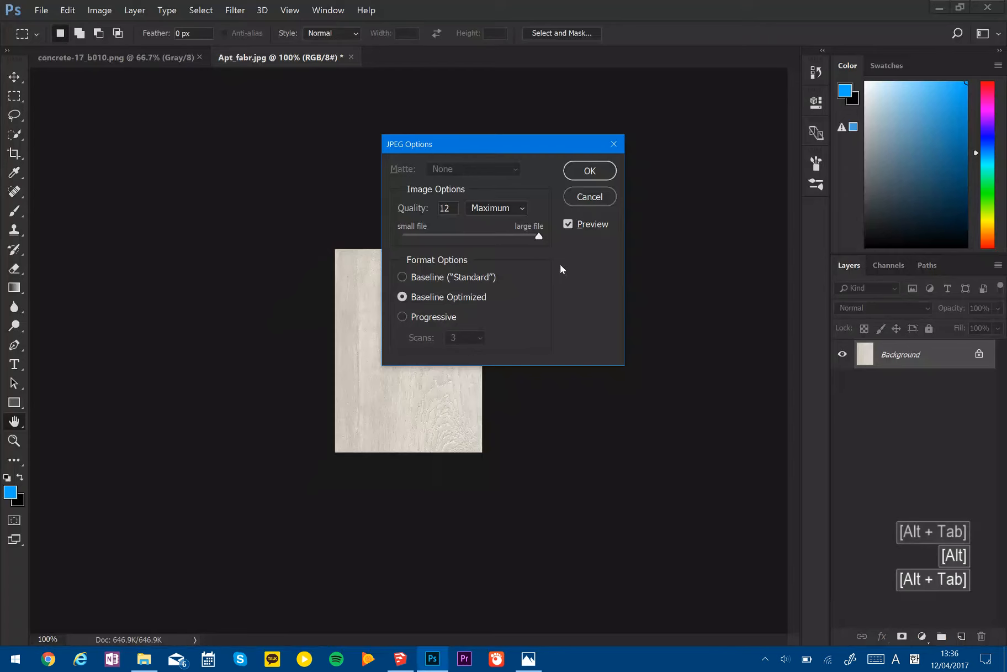
left_click(589, 172)
- Brighten the wood texture further in Photoshop with Levels at a white input of 212, save it and switch back to SketchUp
key("alt+Tab")
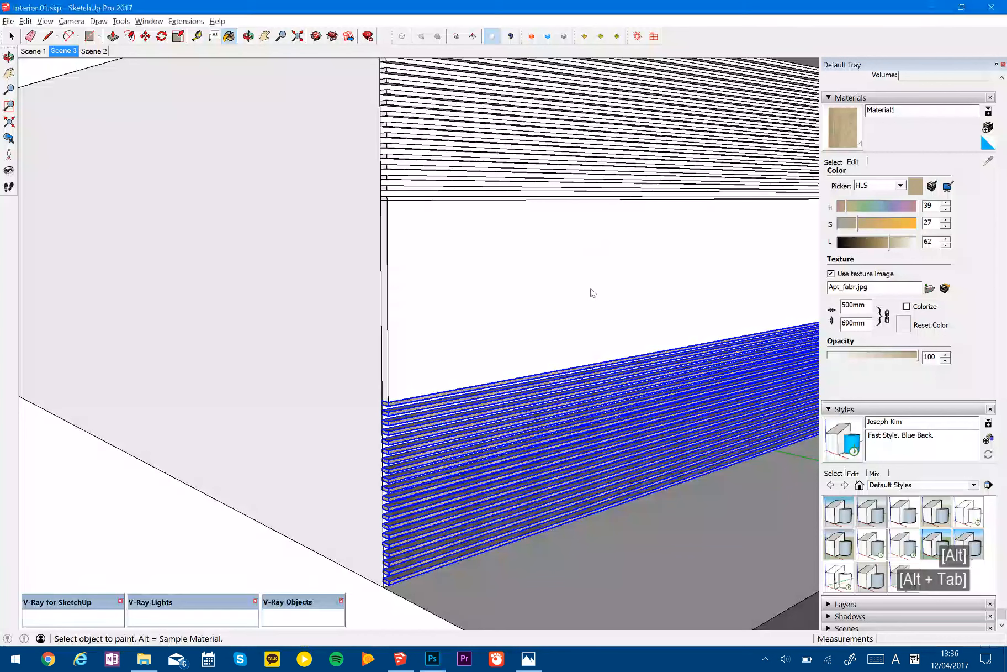
key("space")
mouse_move(393, 441)
middle_mouse_down()
mouse_move(475, 378)
mouse_move(476, 427)
middle_mouse_up()
key("alt+Tab")
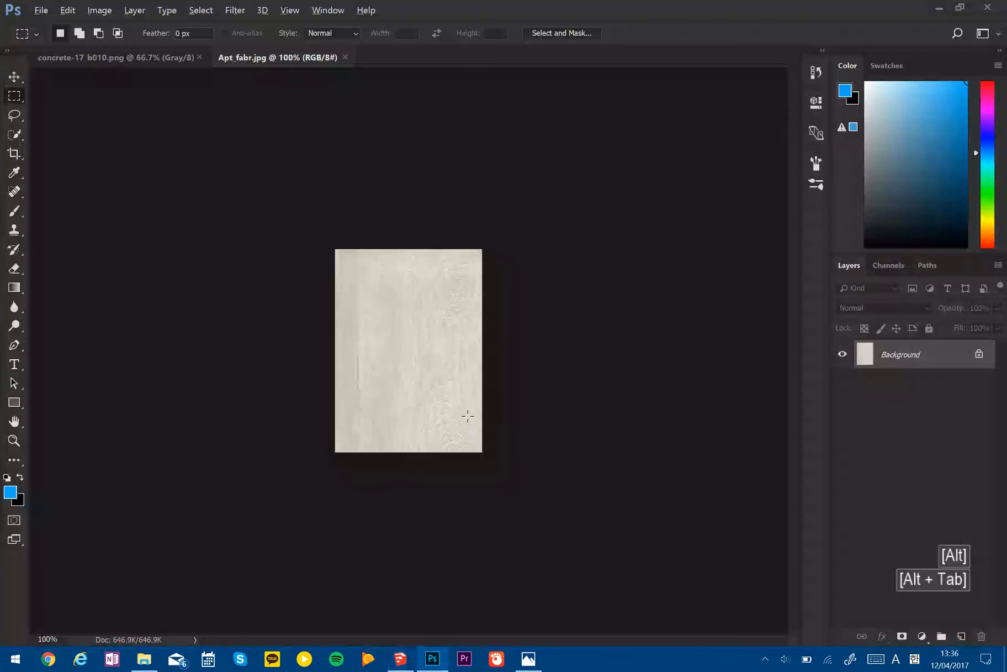
key("ctrl+l")
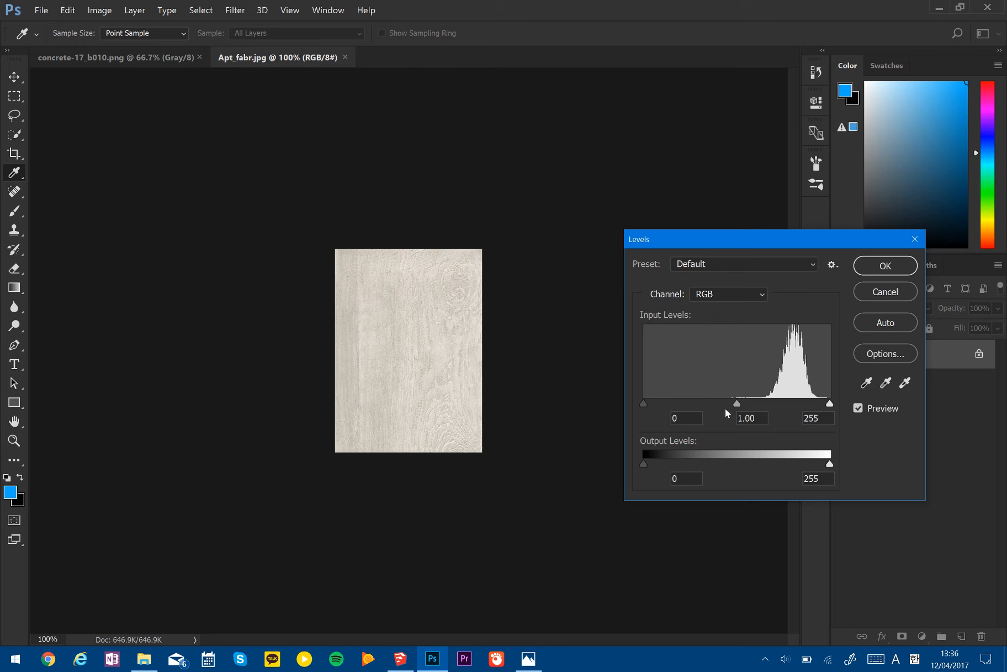
left_click_drag(829, 403, 800, 404)
key("Return")
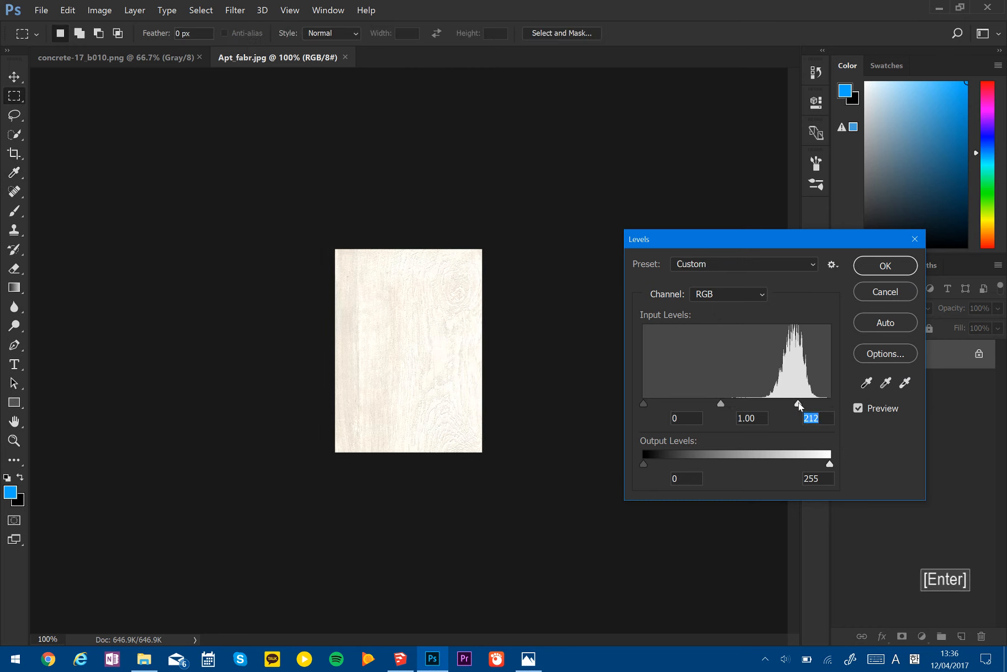
key("ctrl+s")
key("alt+Tab")
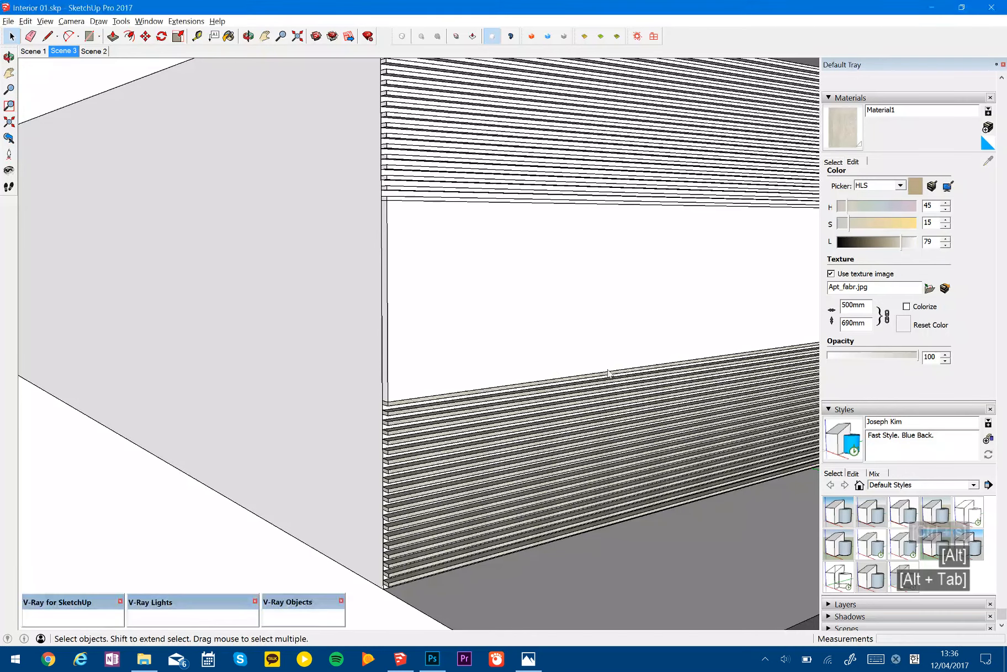
scroll(404, 418, "up", 3)
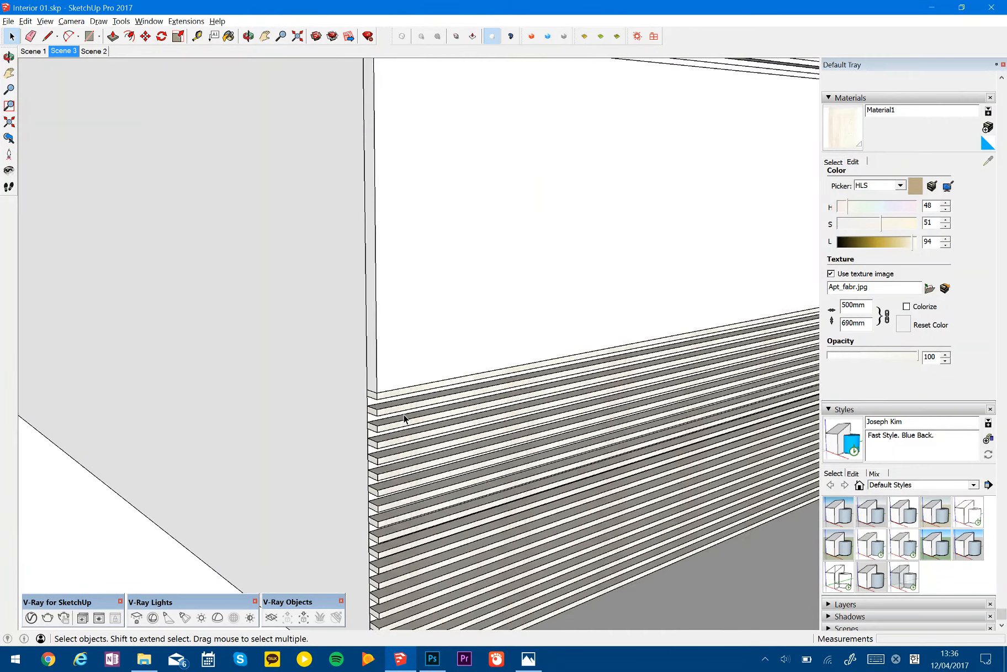
scroll(404, 419, "down", 3)
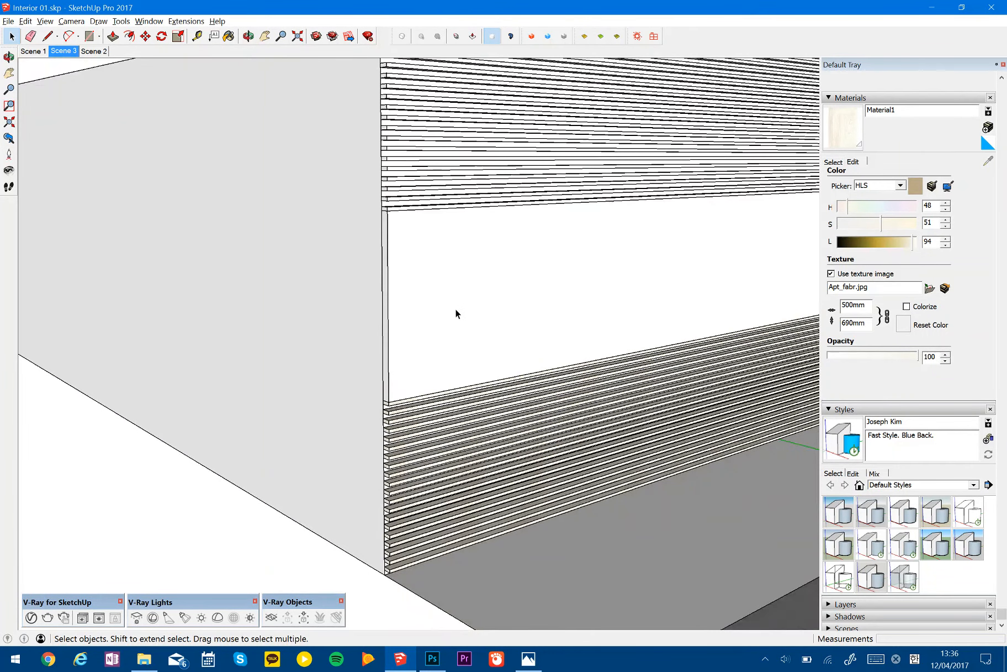
- Examine a single lower slat, the gridded floor and the upper slats under the ceiling edge
left_click(404, 428)
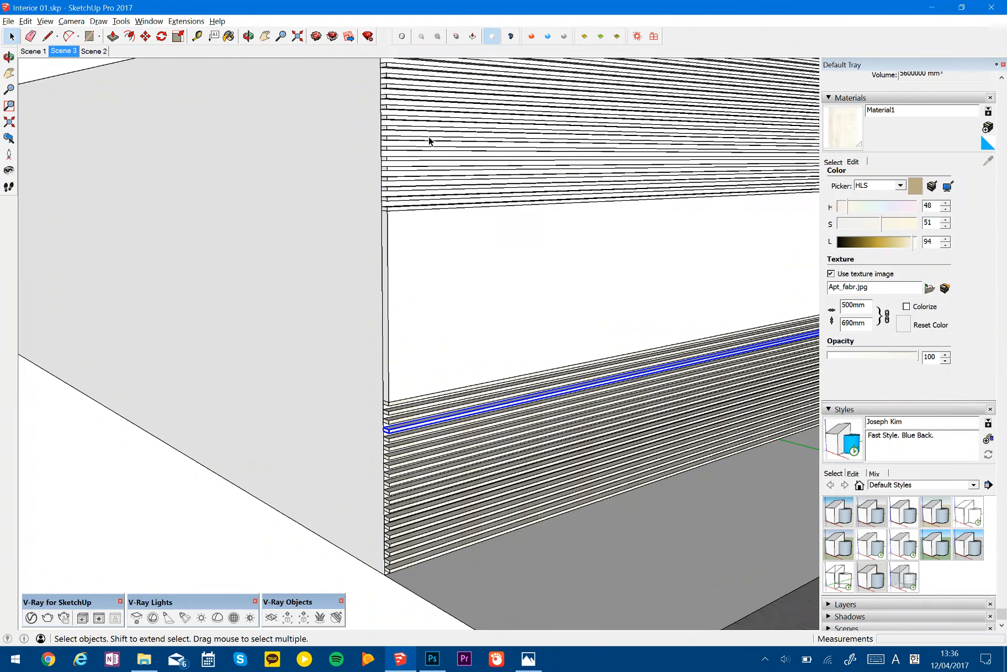
middle_click_drag(475, 393, 476, 395, "shift")
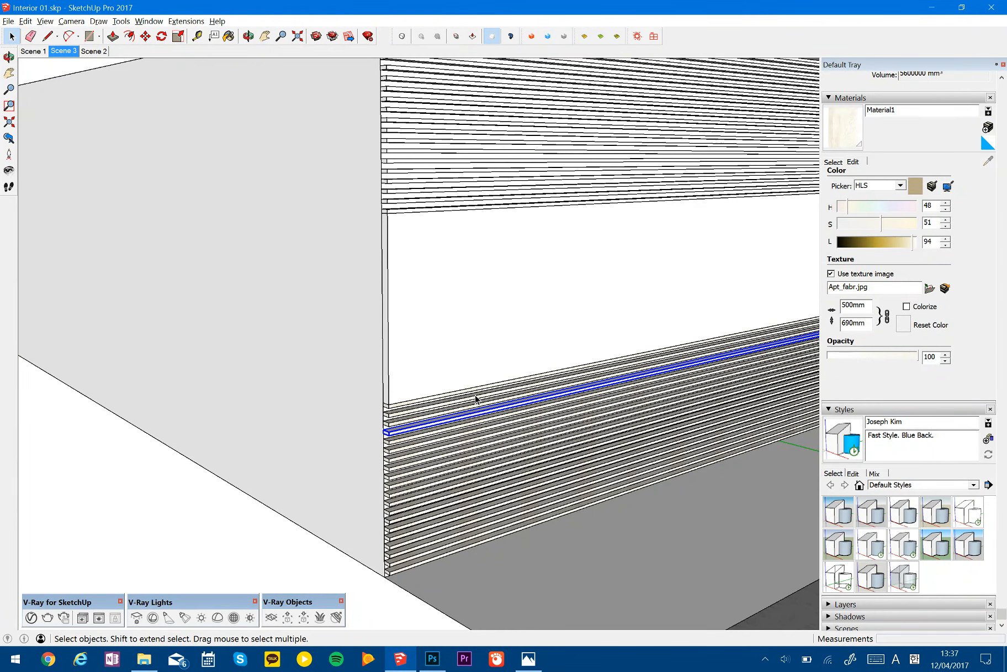
scroll(475, 396, "down", 2)
middle_click_drag(541, 392, 243, 342, "shift")
scroll(473, 442, "down", 6)
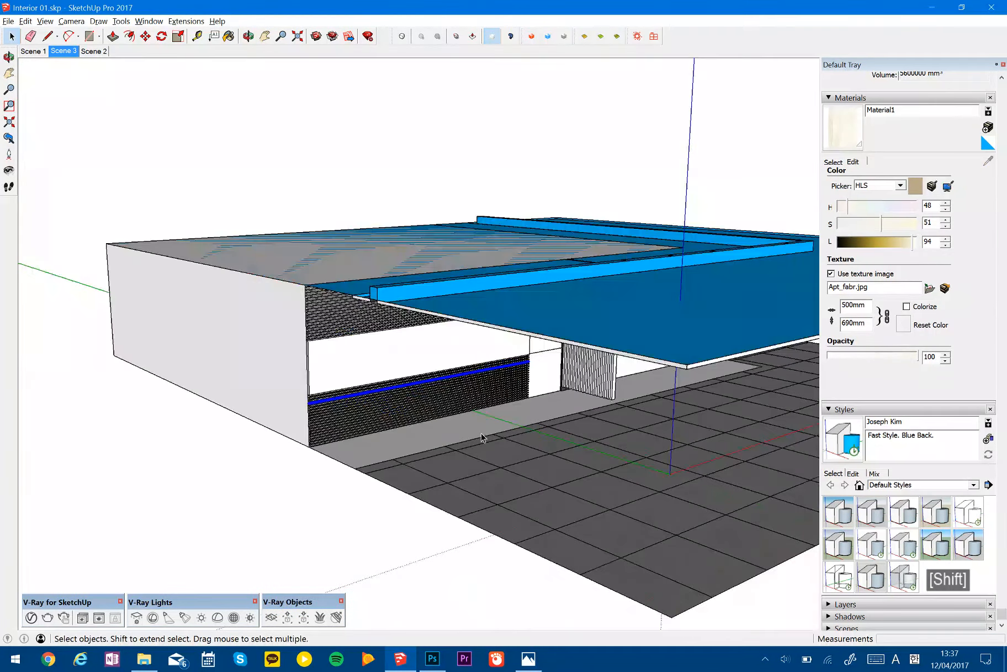
left_click(726, 500)
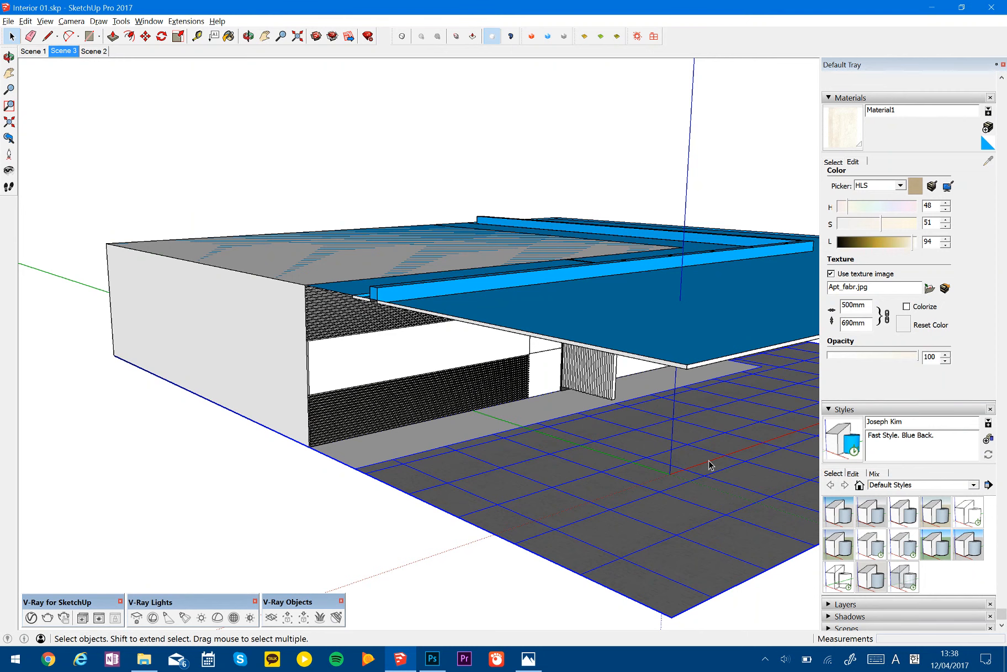
middle_click_drag(709, 464, 387, 221)
scroll(374, 201, "up", 5)
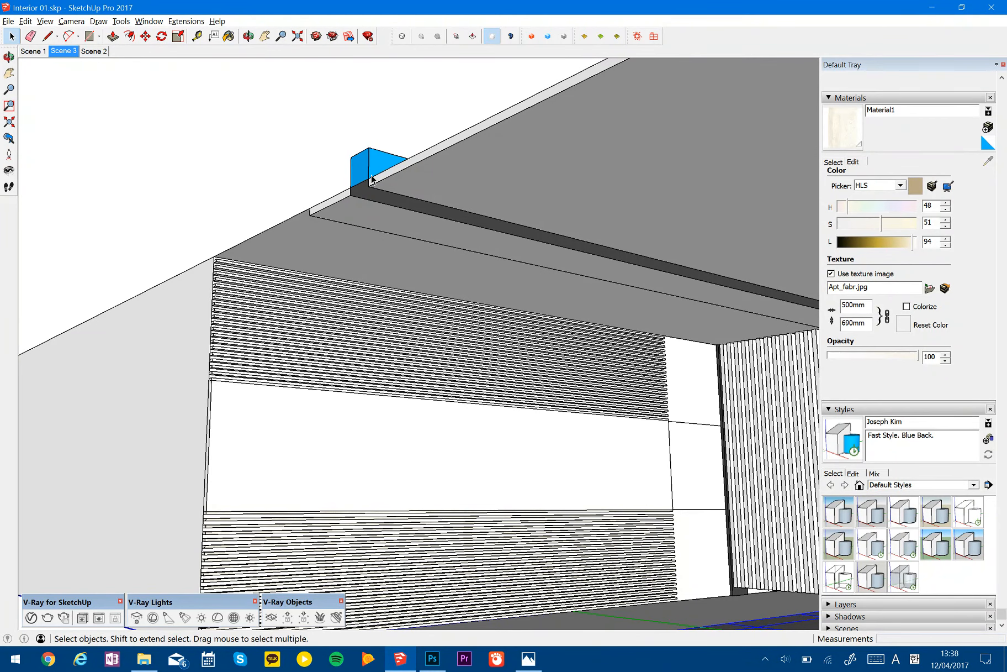
middle_click_drag(438, 236, 250, 497)
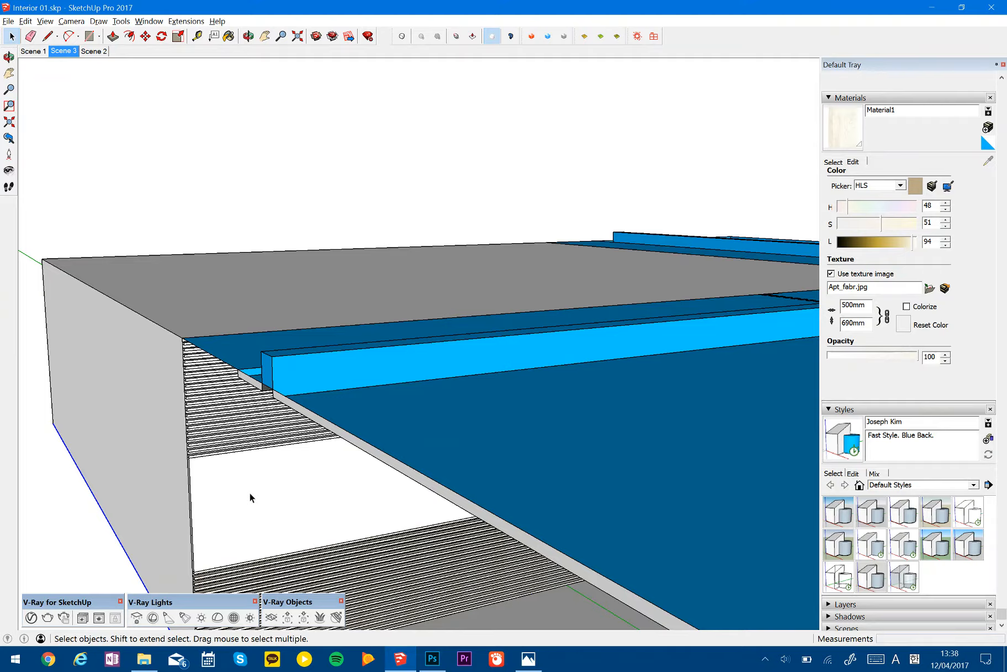
- Paint the front face inside the upper slat component with the pale wood material
scroll(192, 383, "up", 5)
middle_click_drag(192, 383, 497, 385)
scroll(375, 315, "up", 5)
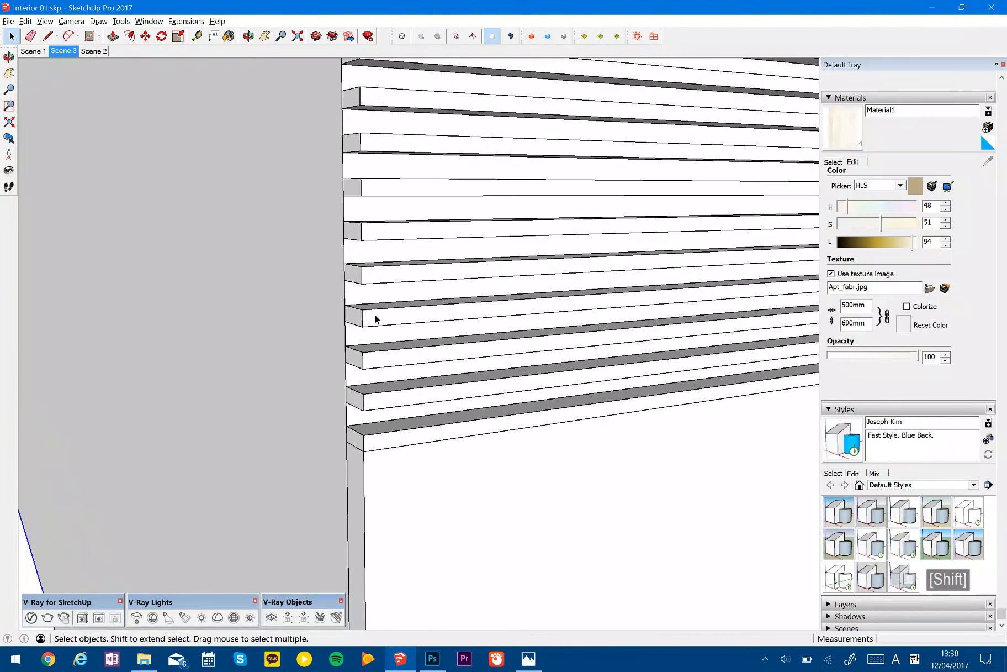
left_click(377, 317)
key("b")
left_click(385, 314)
key("space")
key("Escape")
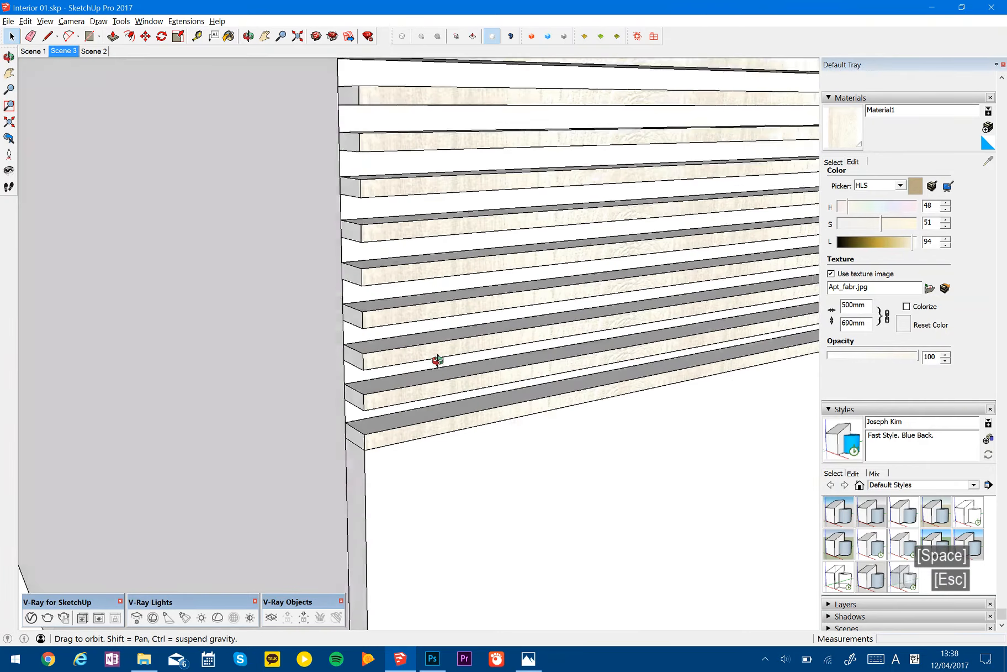
scroll(436, 290, "down", 3)
middle_click_drag(436, 290, 481, 294)
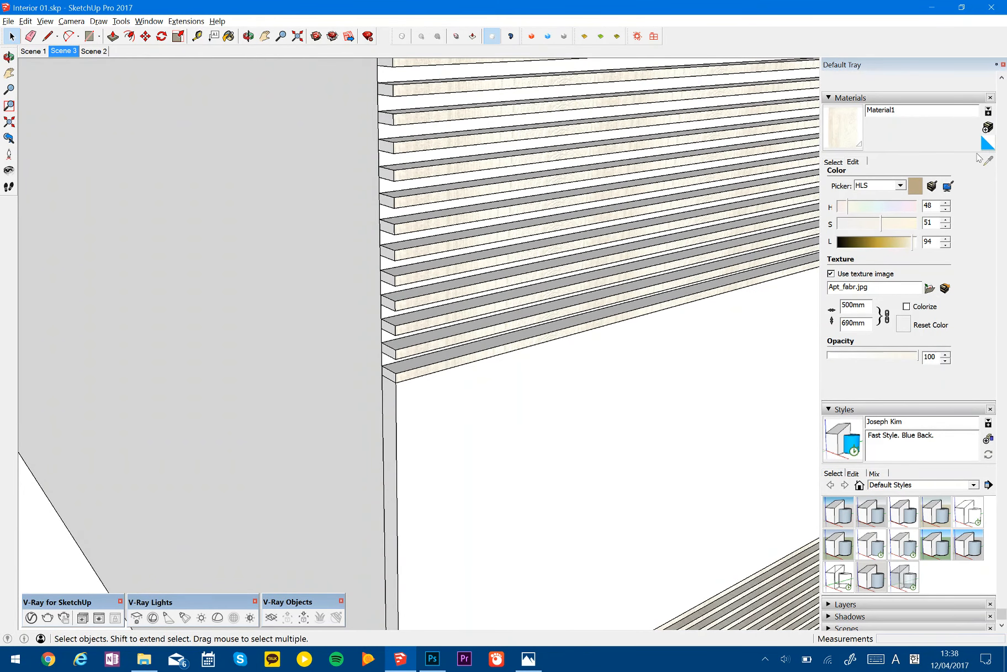
- Paint one upper slat component with the Dark Ceiling material
left_click(834, 163)
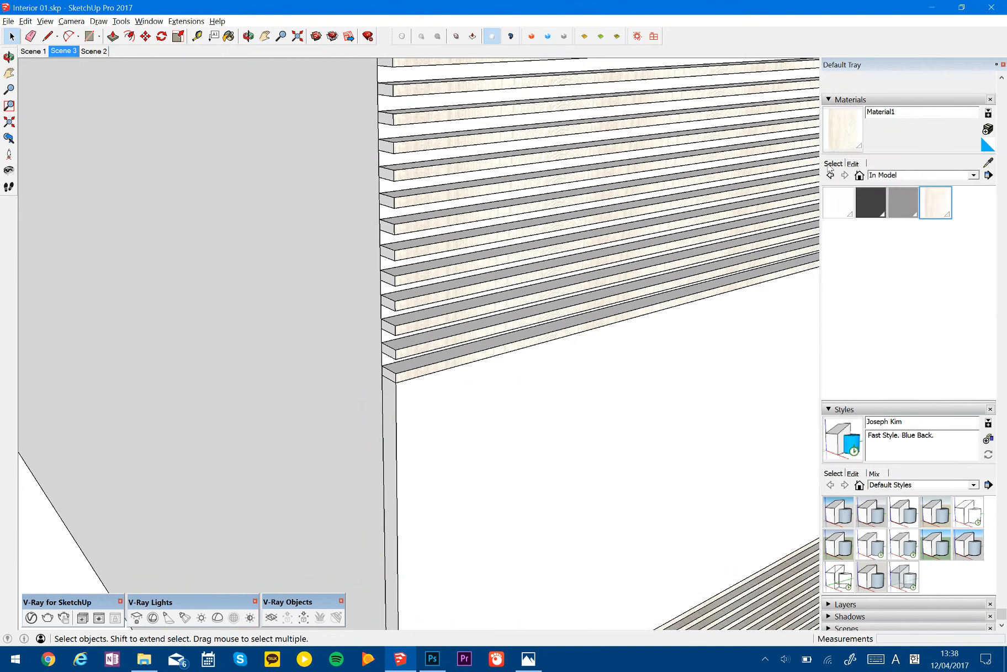
left_click(870, 202)
middle_click_drag(525, 248, 531, 250)
scroll(423, 288, "up", 5)
left_click(424, 288)
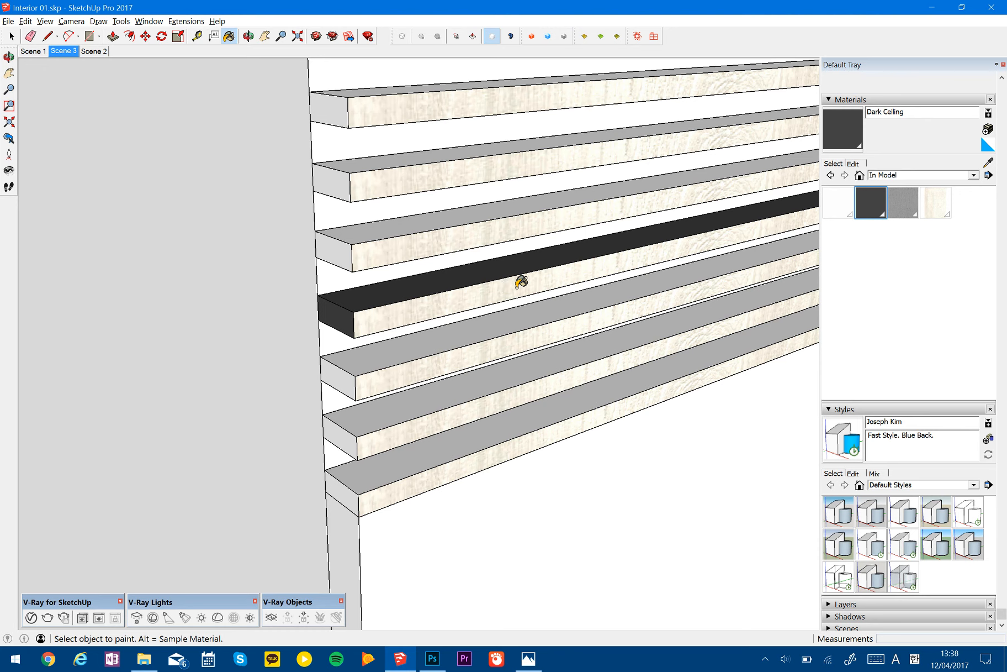
- Select the dark-painted slat and examine its component material in Entity Info
key("space")
left_click(521, 285)
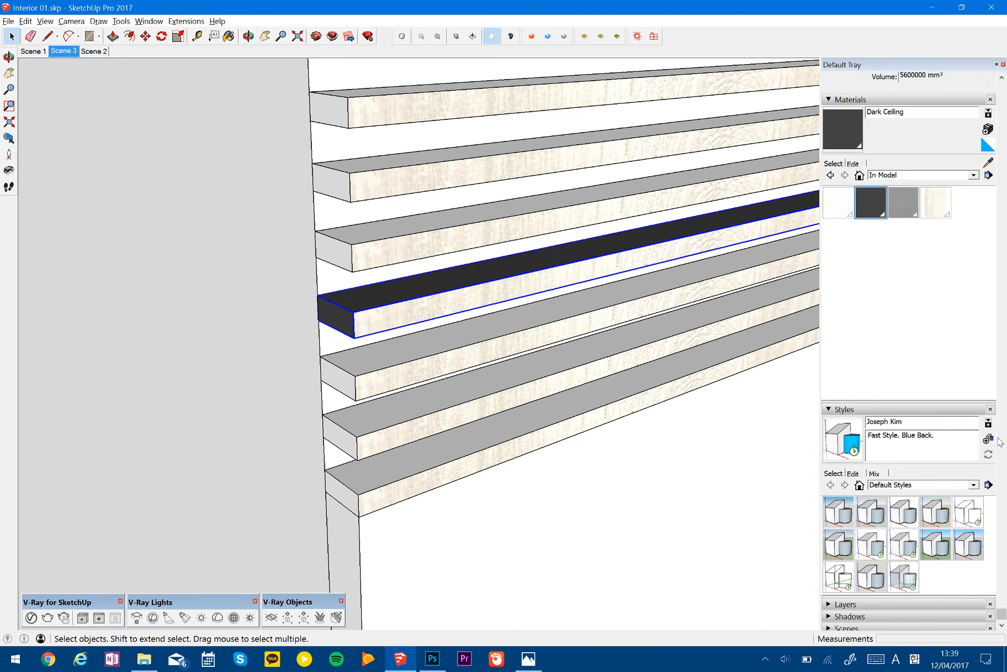
left_click_drag(1002, 613, 1002, 64)
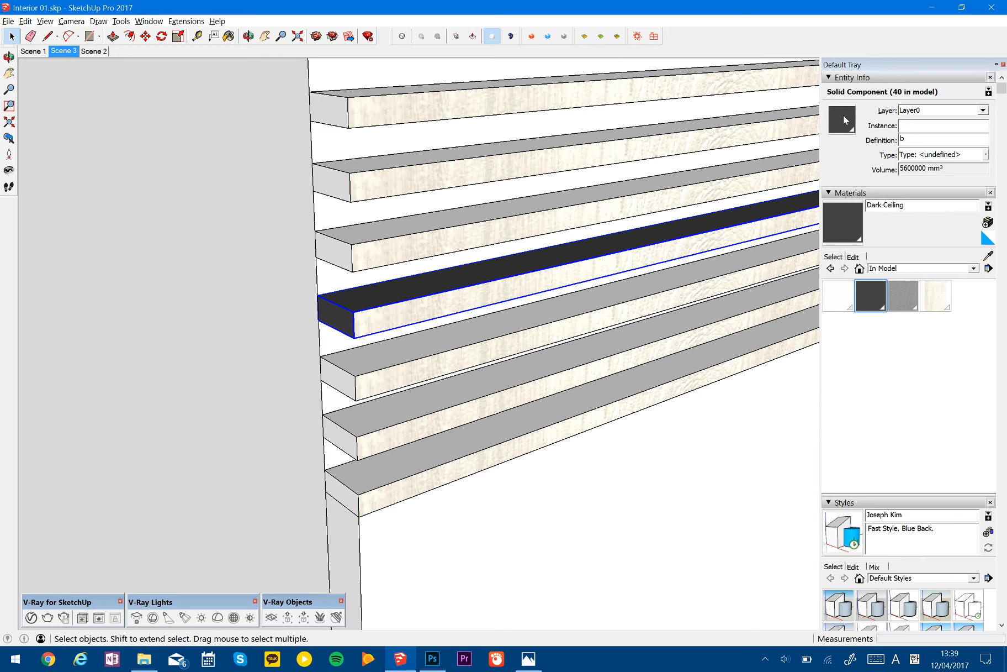
- Open the dark slat component, reset its front face to the Default material and leave the component
double_click(616, 270)
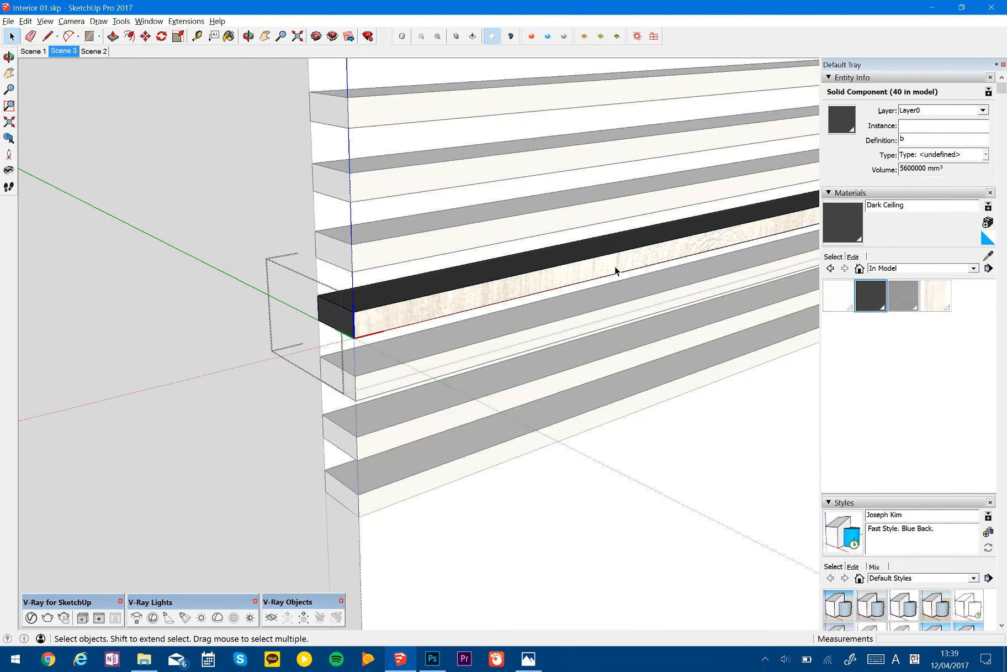
left_click(605, 272)
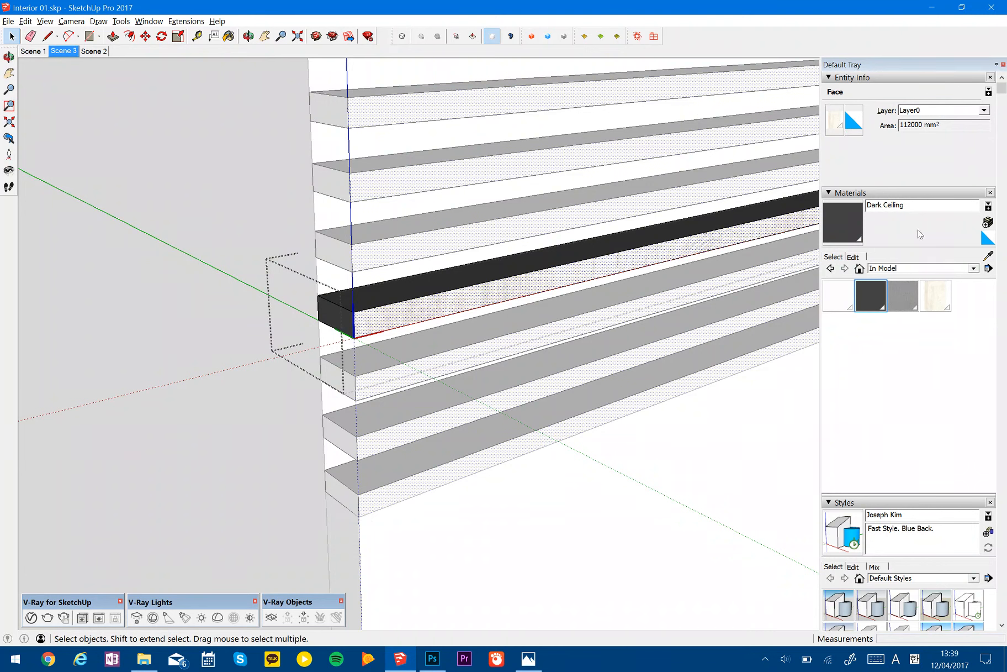
left_click(988, 238)
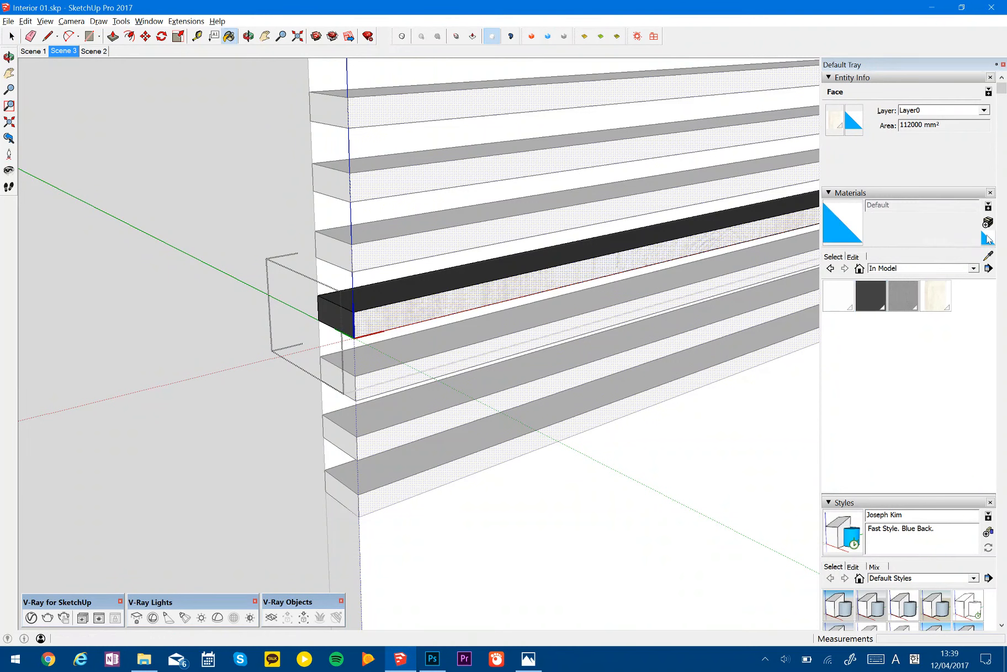
left_click(703, 240)
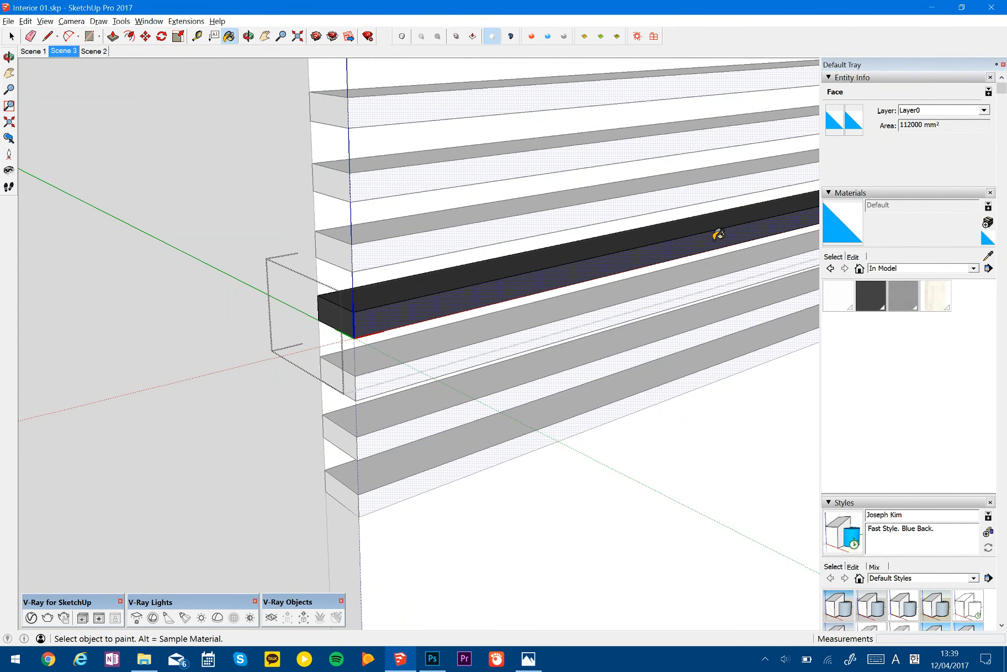
key("space")
key("Escape")
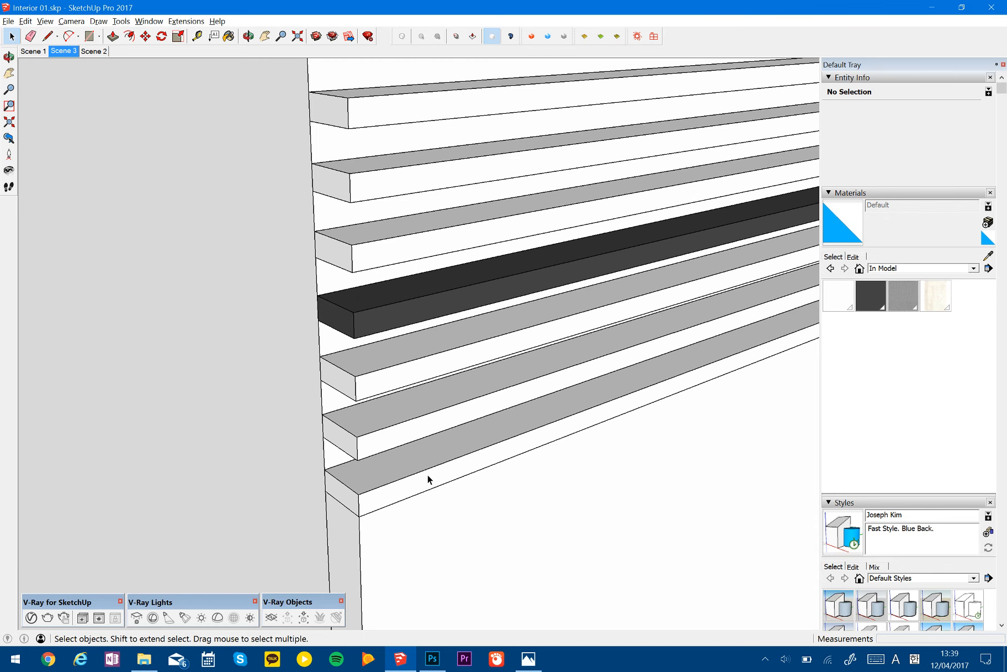
- Select one of the wood-painted lower slats to inspect its component material
scroll(428, 476, "down", 6)
middle_click_drag(544, 501, 534, 202, "shift")
scroll(379, 476, "up", 5)
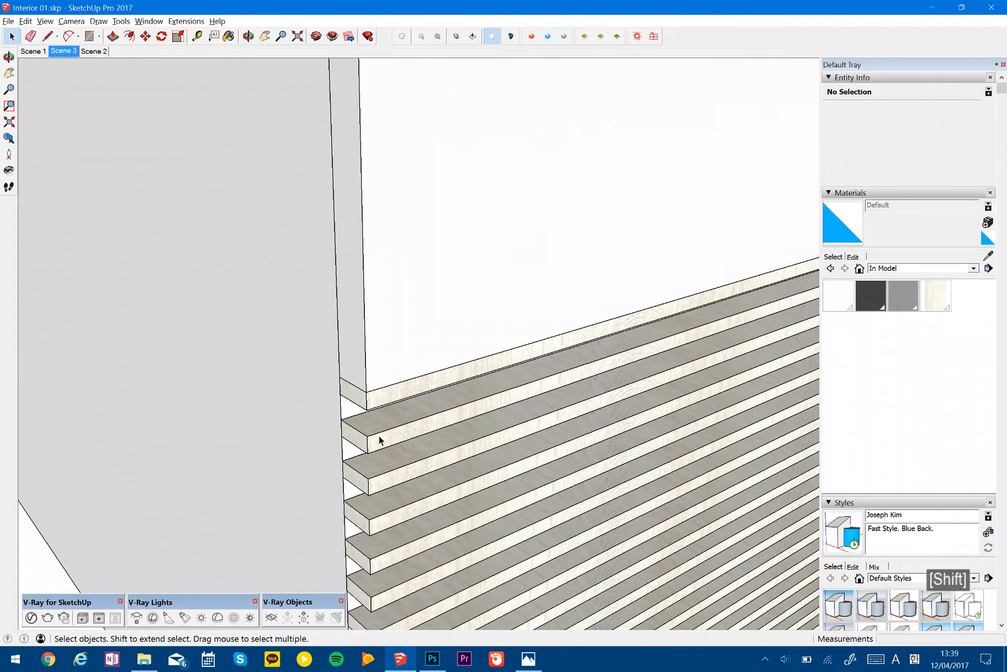
left_click(379, 440)
- Draw a rectangle about 300 by 300 mm beside the building and Push/Pull it about 437 mm into a box
scroll(436, 426, "down", 3)
middle_click_drag(427, 439, 230, 464)
key("r")
left_click(217, 450)
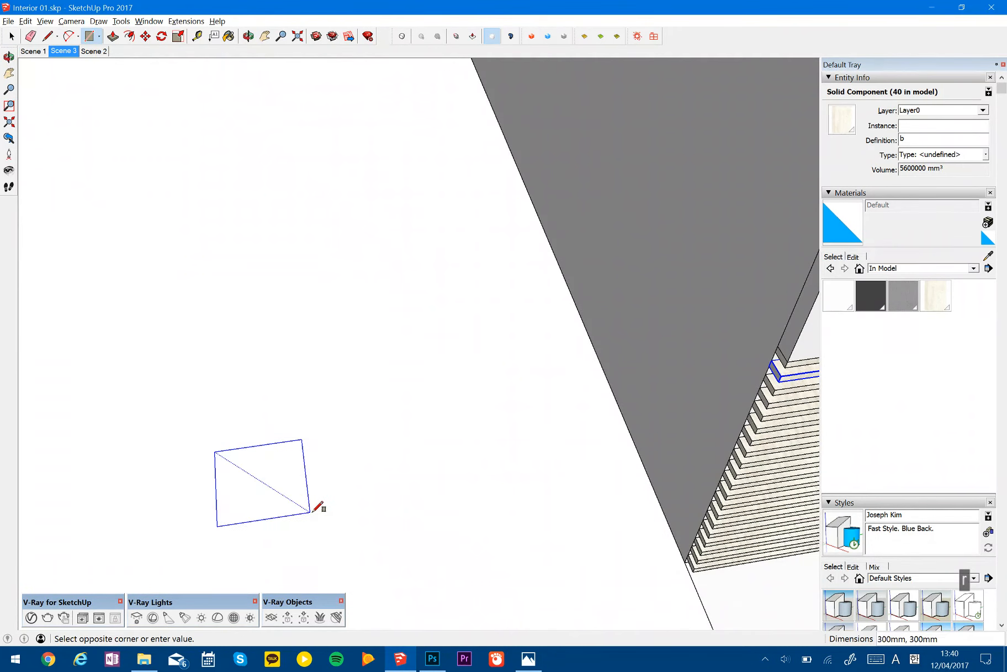
left_click(319, 508)
key("p")
left_click(276, 492)
left_click(263, 410)
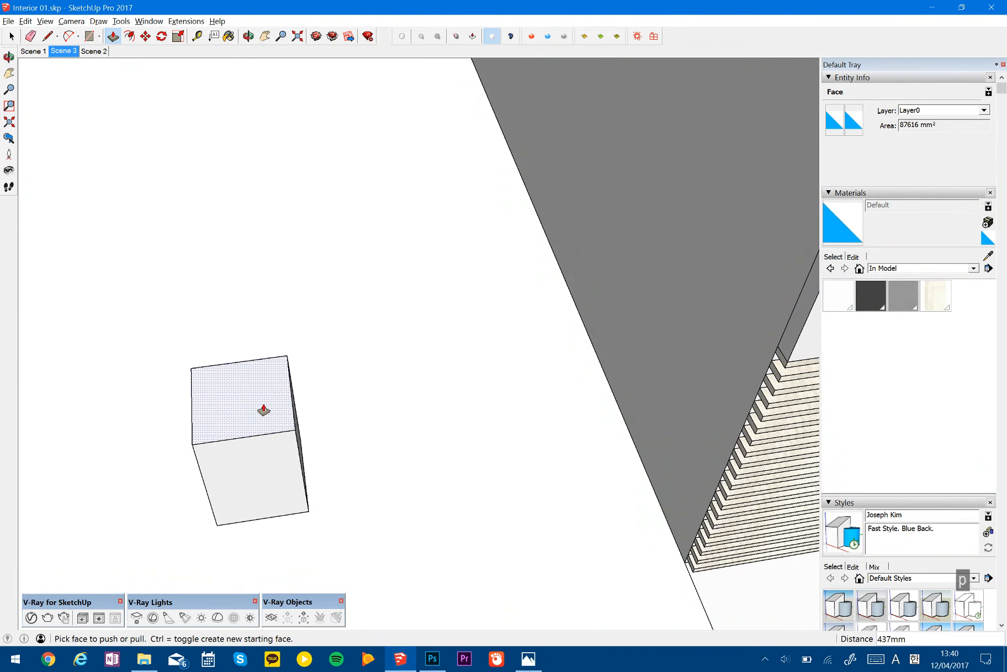
- Turn the whole box into a component with the default settings and open it for editing
middle_click_drag(268, 441, 421, 438, "shift")
key("space")
triple_click(393, 445)
right_click(393, 447)
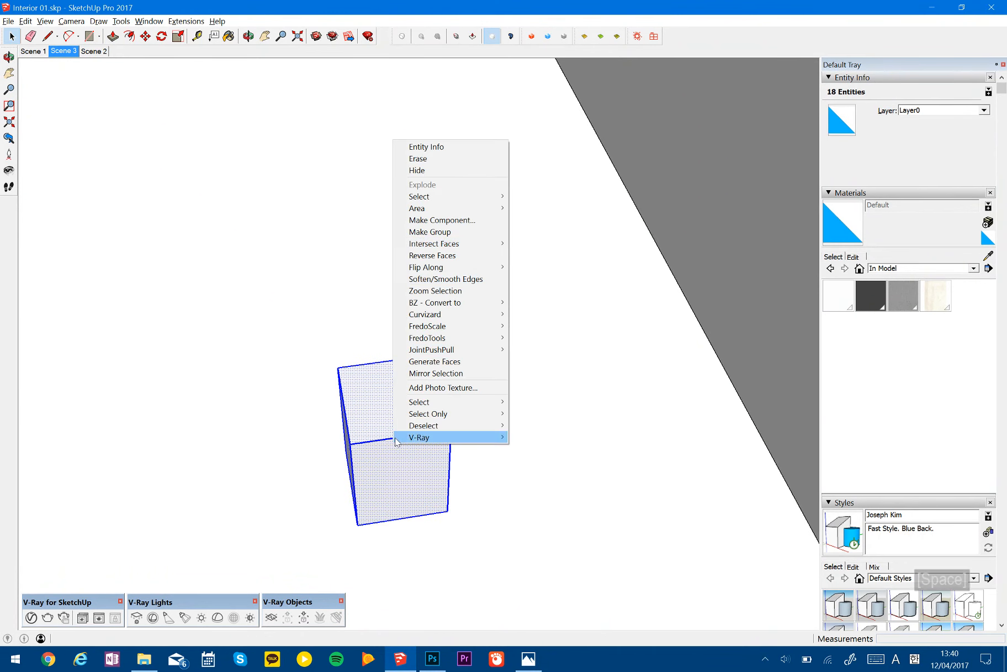
left_click(423, 219)
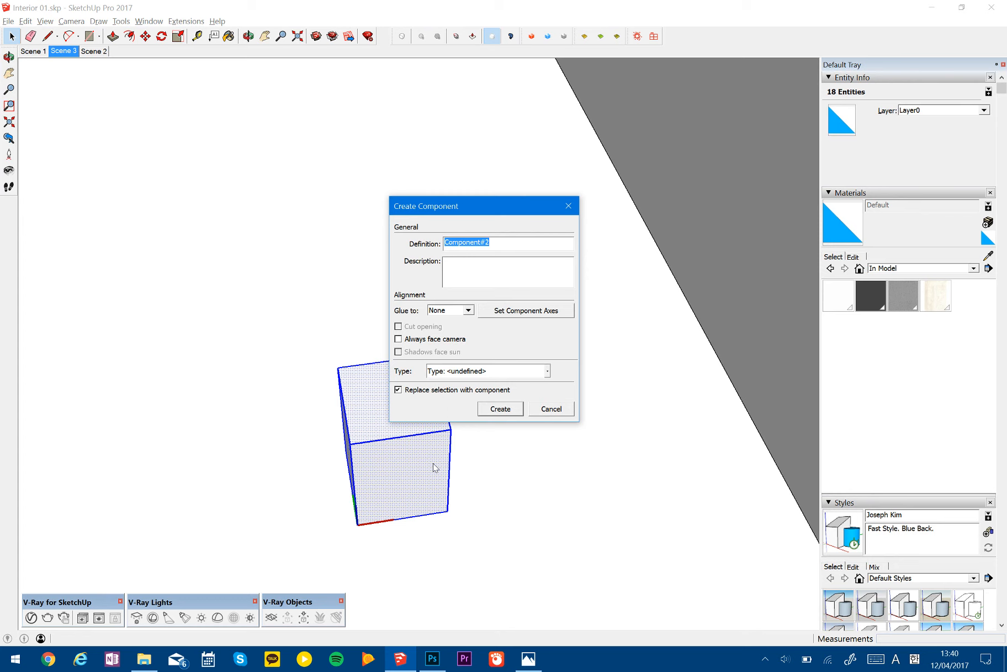
key("Return")
double_click(429, 466)
- Try to draw a rectangle on the box's side face and Push/Pull it, and undo these edits
middle_click_drag(352, 462, 409, 471)
key("r")
scroll(410, 476, "up", 3)
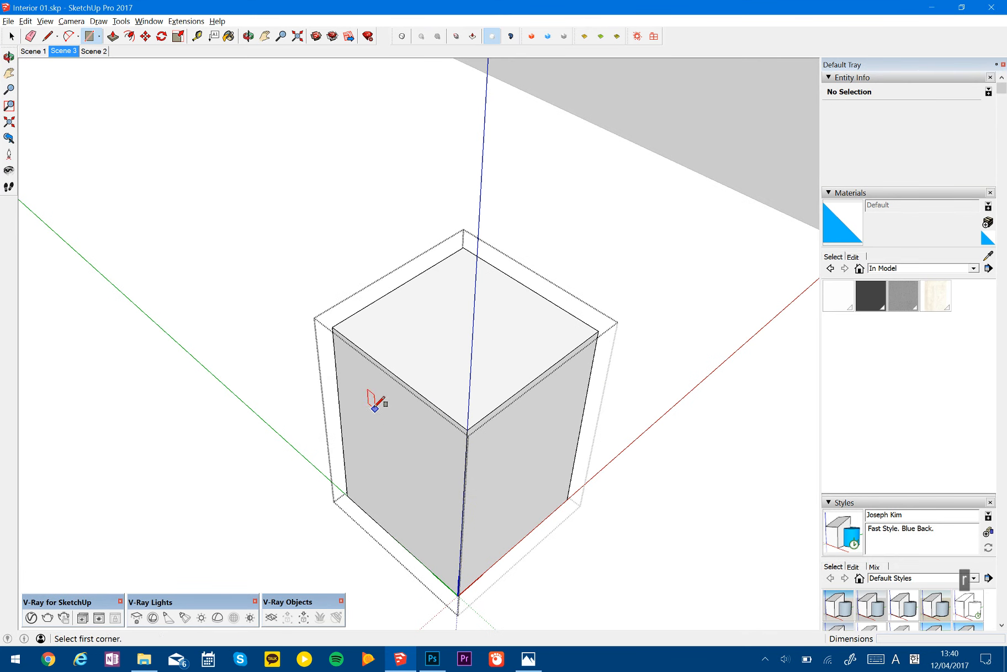
left_click(375, 407)
left_click(437, 507)
key("p")
left_click_drag(425, 499, 425, 495)
key("space")
double_click(428, 486)
triple_click(411, 473)
left_click(414, 472)
key("ctrl+z")
key("ctrl+z")
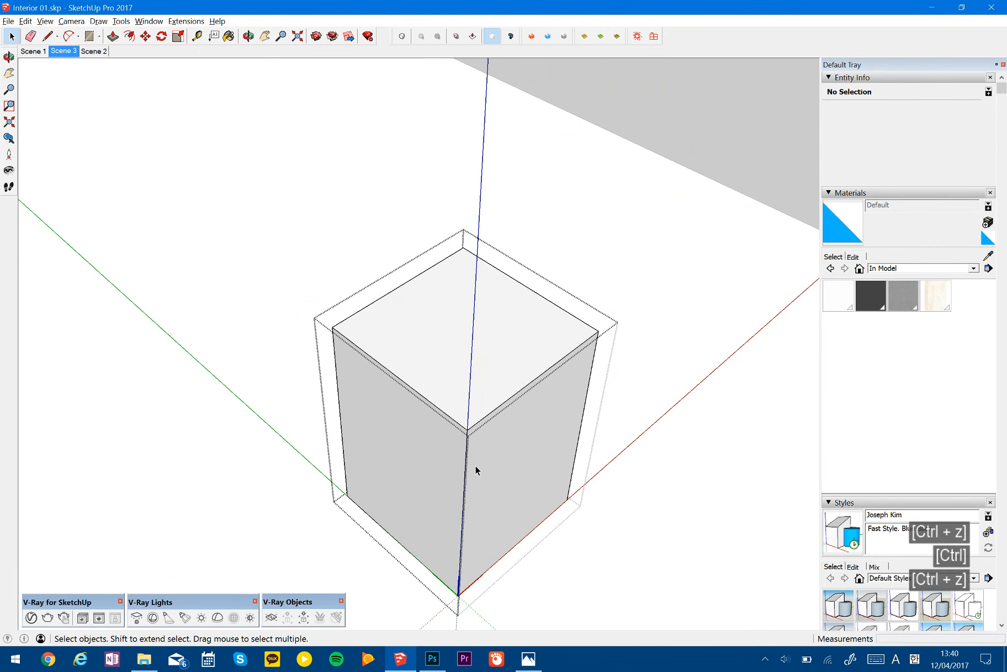
- Group all of the box's geometry inside the open component
triple_click(475, 465)
key("g")
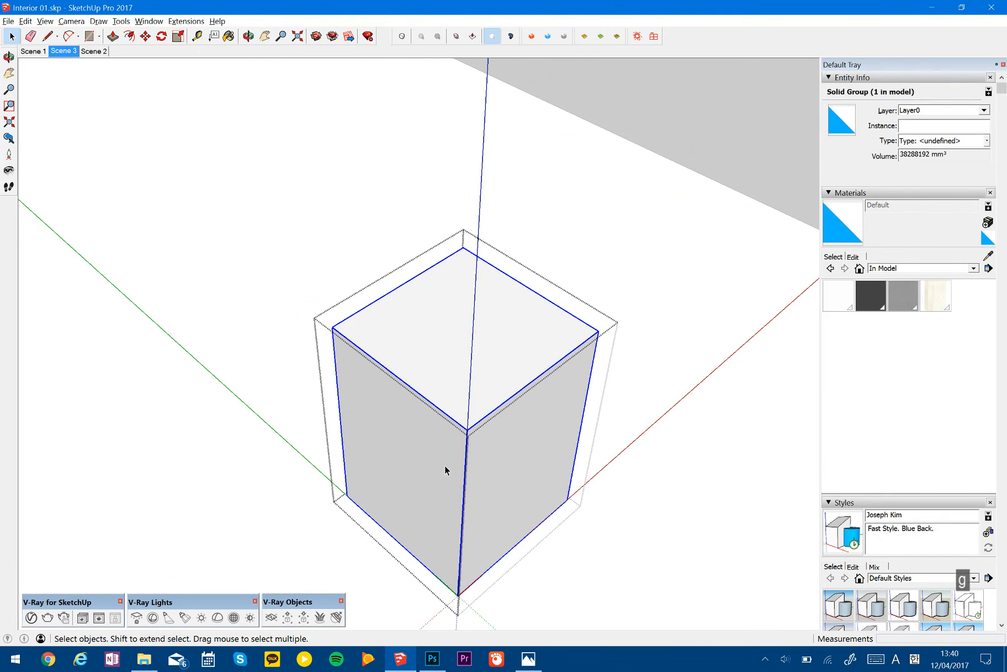
- Draw a small rectangle on the box's side face, Push/Pull it about 10 mm into a panel and group it
key("r")
left_click(366, 423)
left_click(407, 488)
key("p")
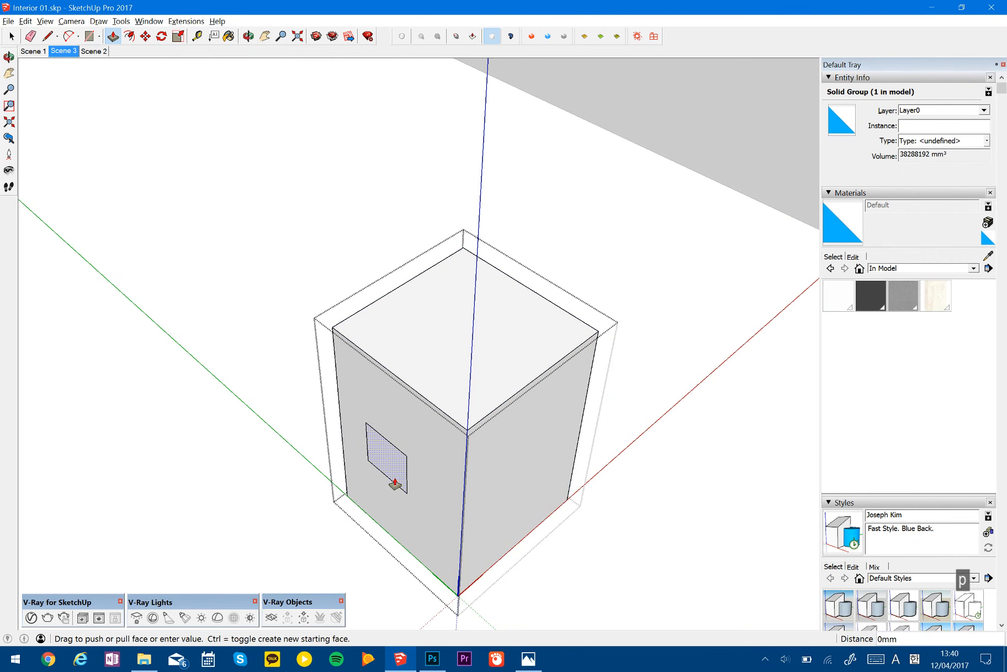
left_click(396, 481)
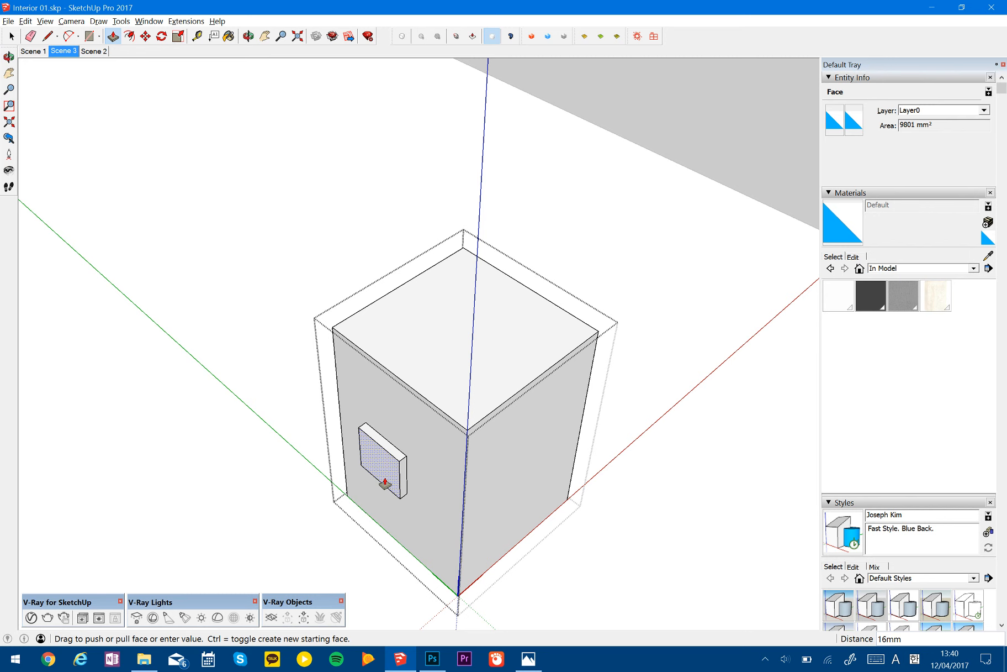
left_click(386, 481)
key("space")
left_click(389, 472)
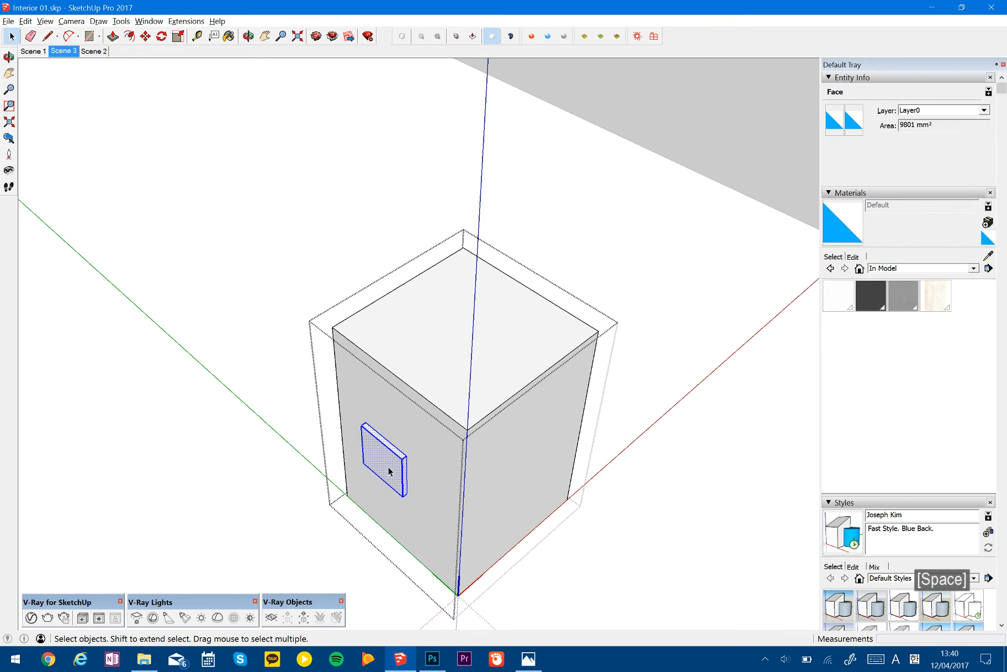
key("g")
- Make two copies of the small panel group, placing both lower down beside the box's side face
middle_click_drag(482, 460, 514, 394, "shift")
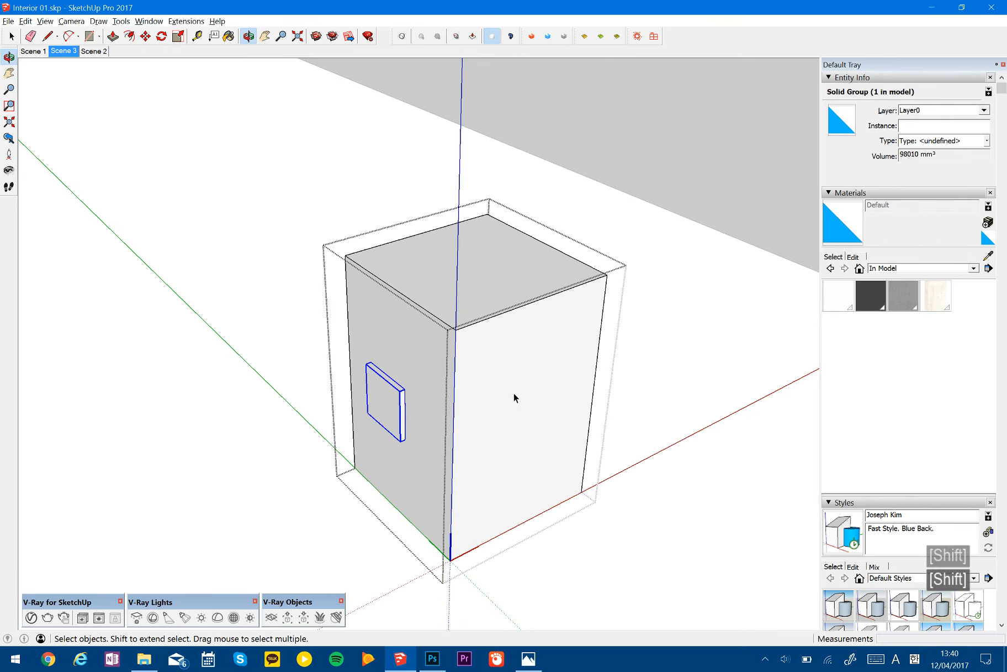
key("space")
left_click(513, 381)
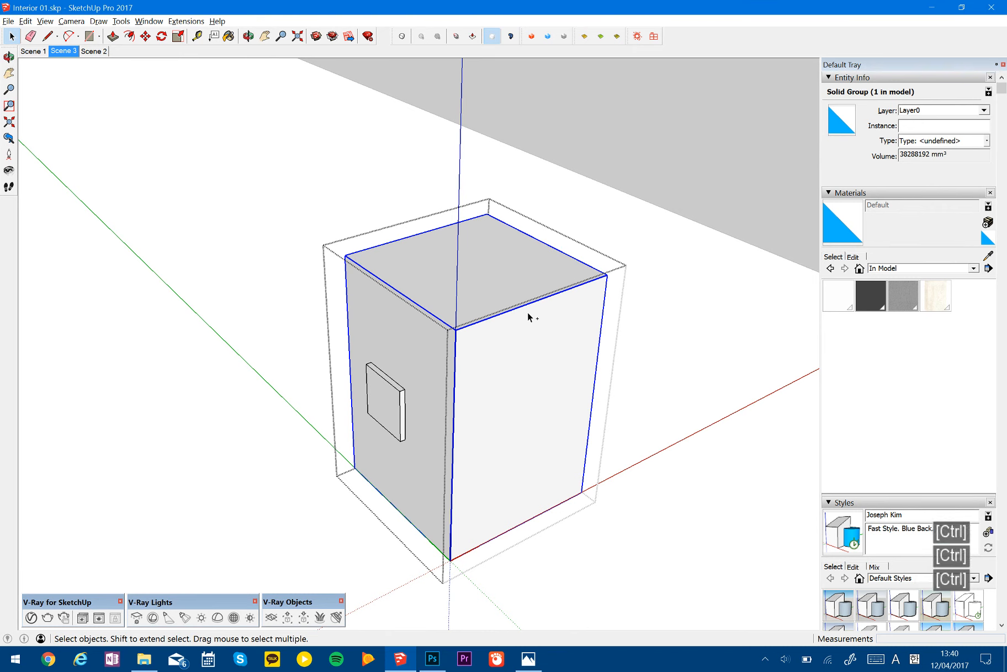
left_click(380, 411)
key("m")
key("ctrl")
left_click(425, 449)
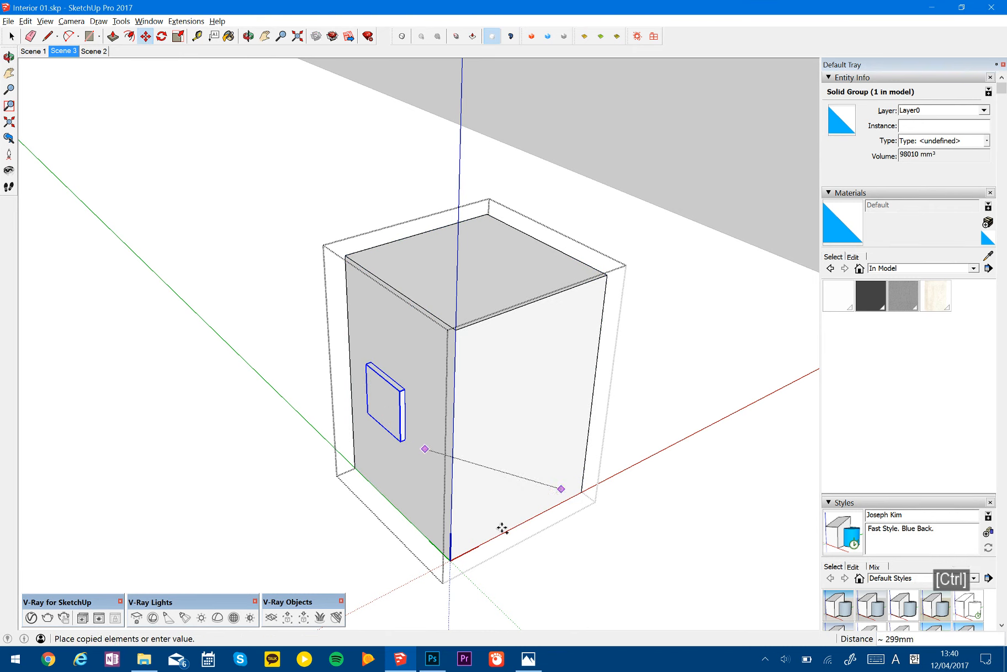
left_click(388, 442)
key("ctrl")
left_click(395, 461)
left_click(436, 502)
key("space")
- Paint the three small panel groups with Floor Light Gray and exit the component
middle_click_drag(434, 446, 497, 437, "shift")
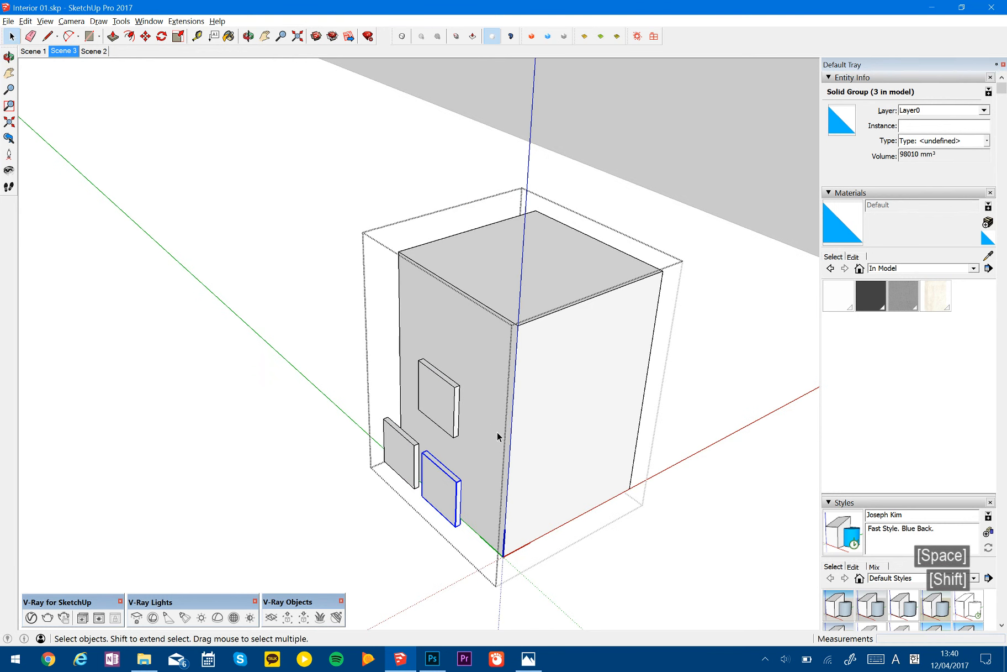
left_click(904, 296)
left_click(436, 477)
left_click(409, 436)
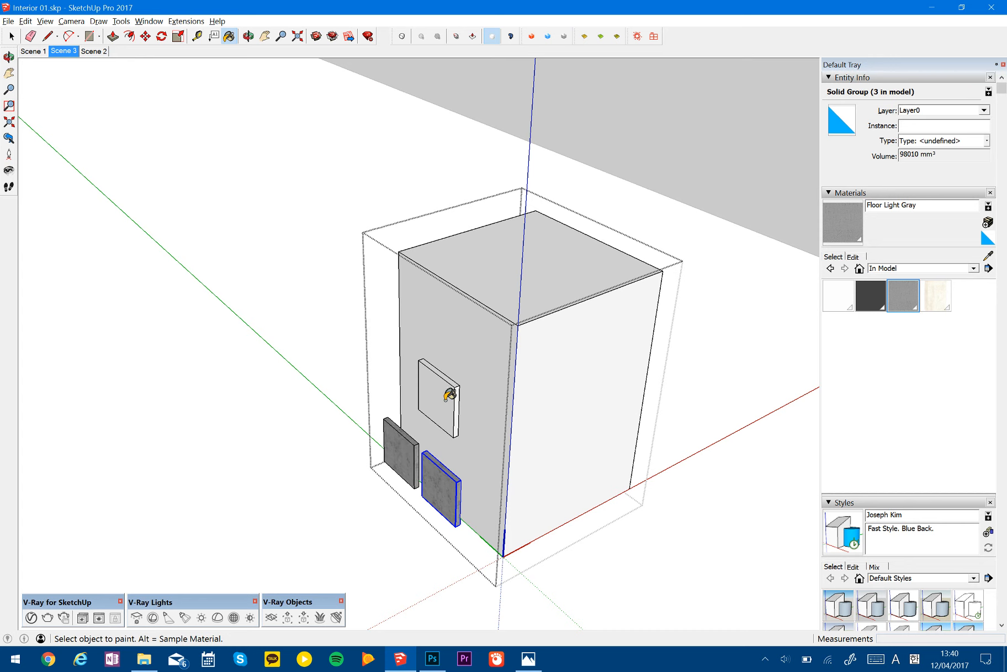
left_click(449, 400)
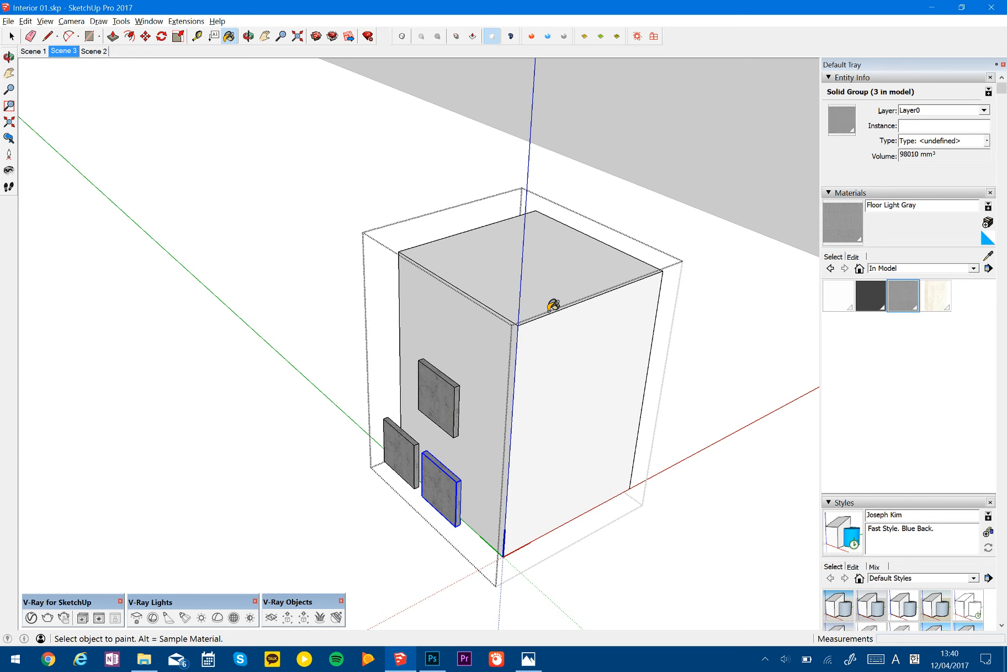
key("space")
key("Escape")
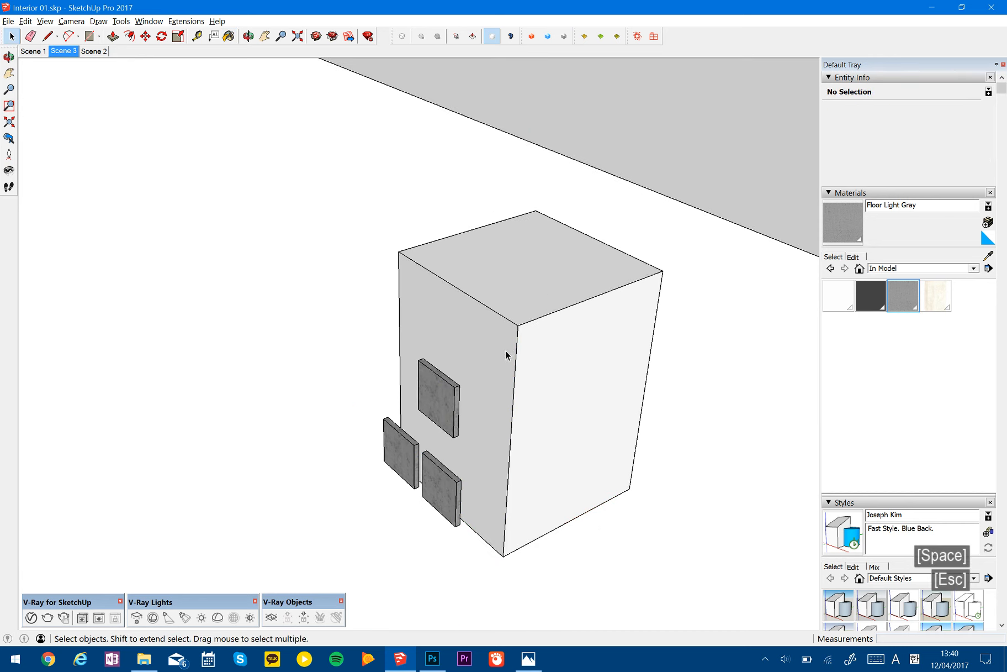
- Copy the box component twice in a row, offsetting the first copy about 507 mm
left_click(505, 350)
scroll(506, 350, "down", 3)
key("m")
key("ctrl")
left_click(561, 485)
left_click(390, 484)
key("ctrl")
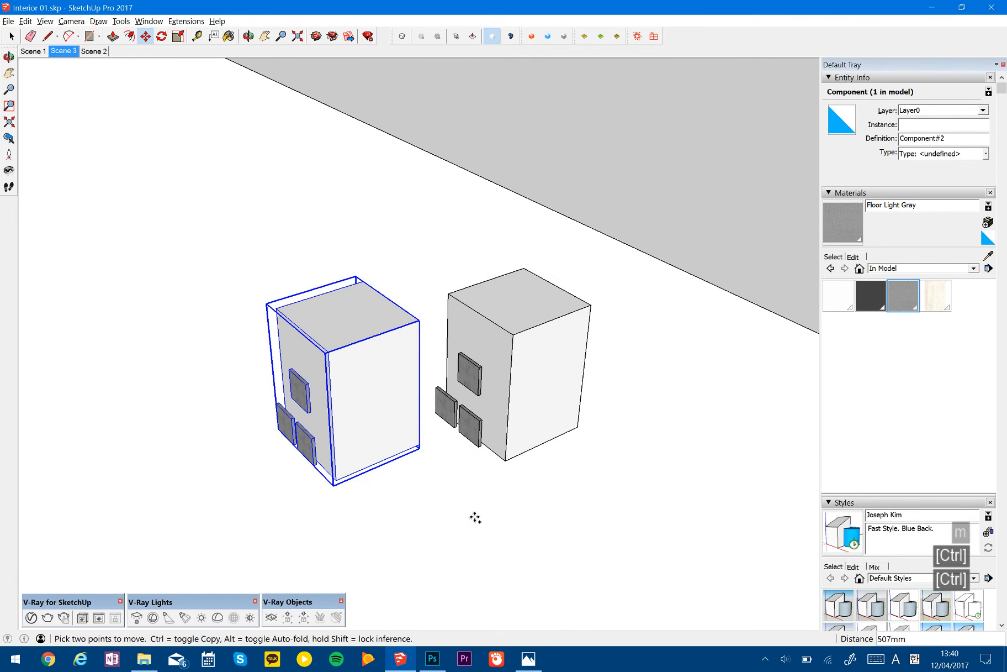
left_click(474, 517)
left_click(253, 517)
- Paint the two outer box components with Dark Ceiling and the middle one with Material1
middle_click_drag(333, 411, 462, 399, "shift")
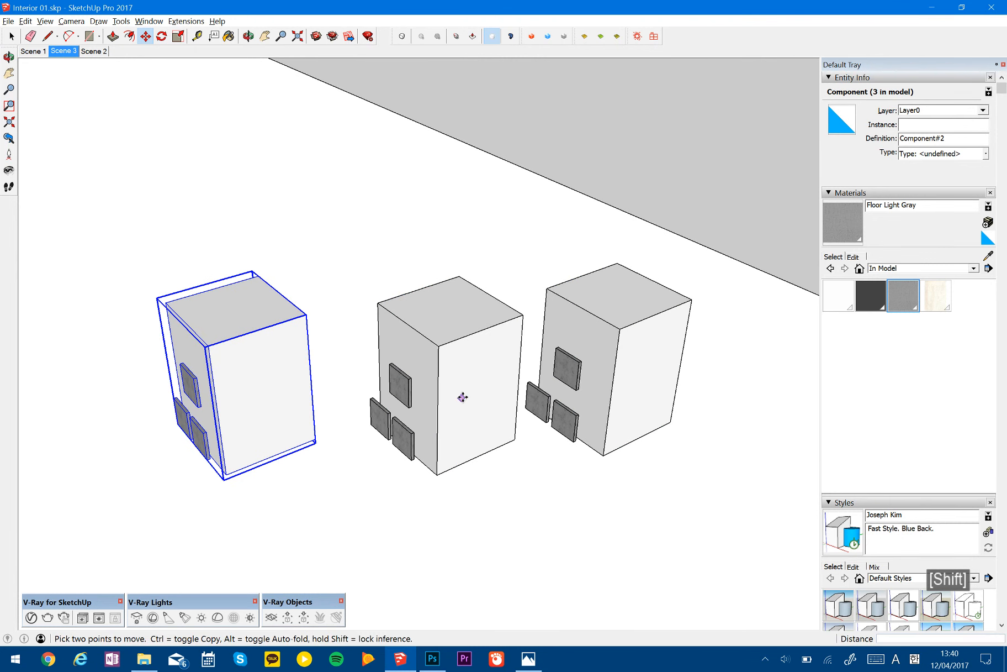
key("space")
left_click(478, 378)
left_click(725, 475)
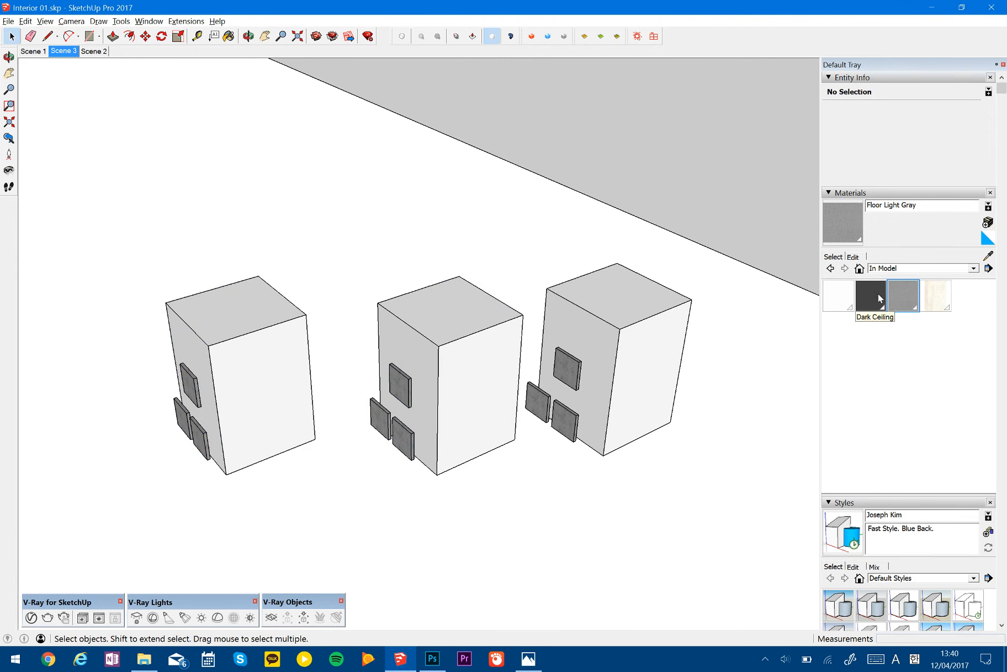
left_click(622, 360)
left_click(871, 295)
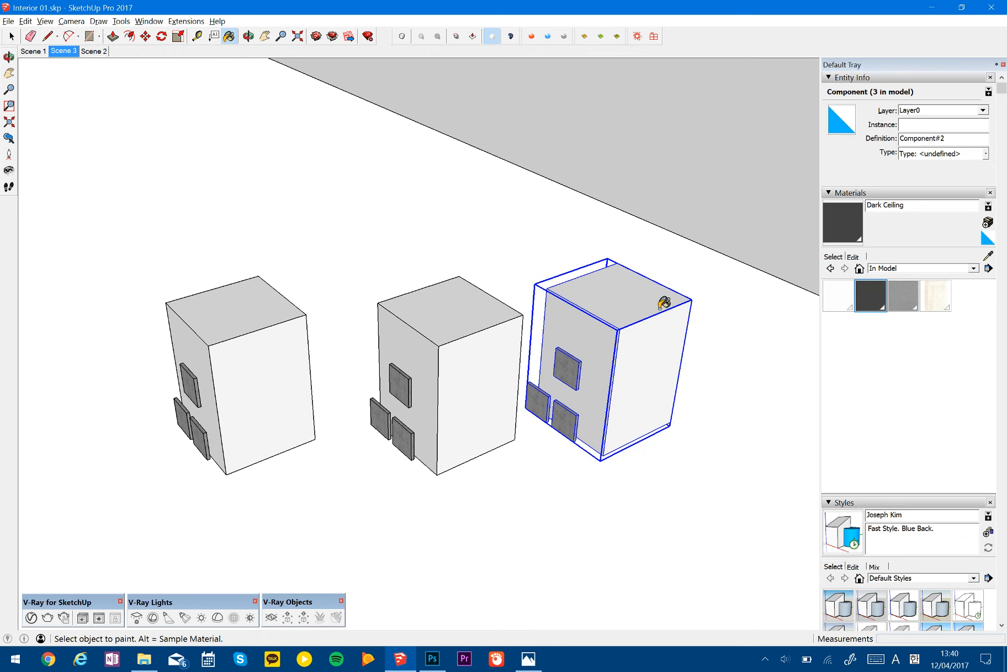
left_click(665, 307)
left_click(248, 339)
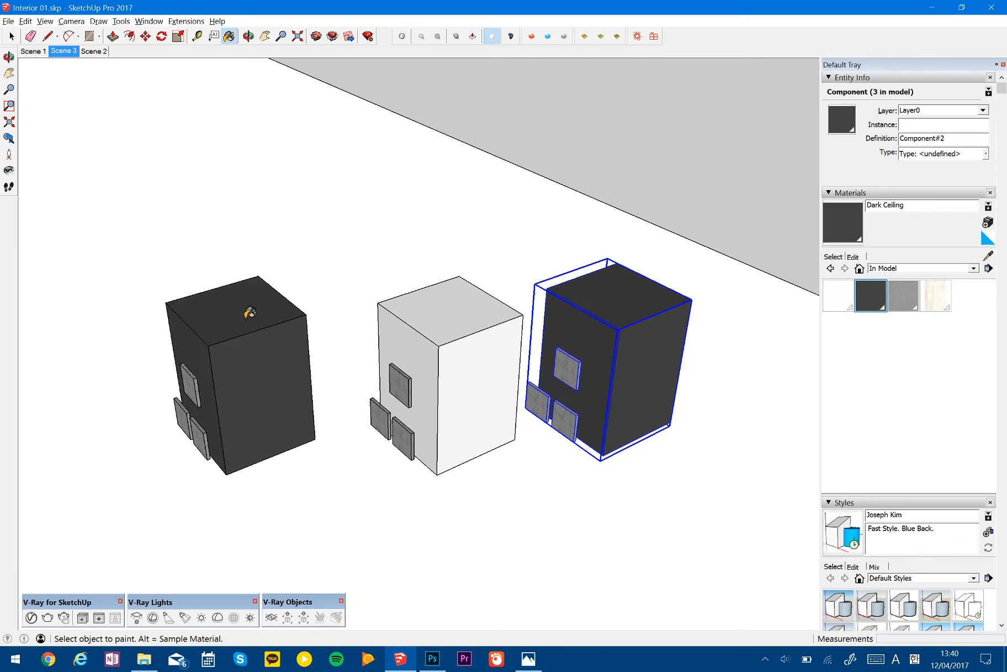
left_click(936, 296)
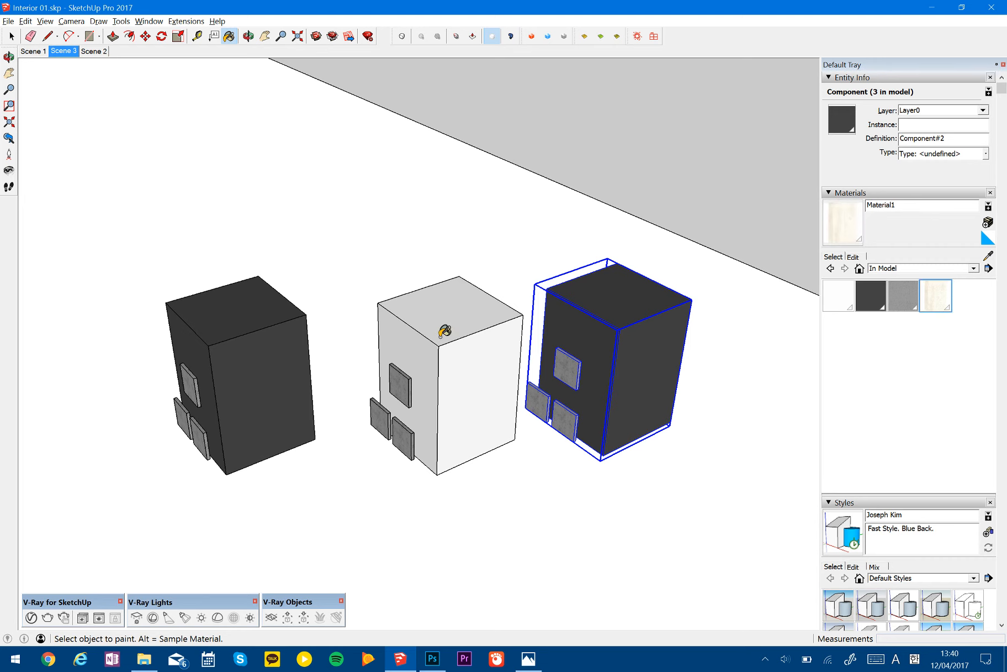
left_click(478, 337)
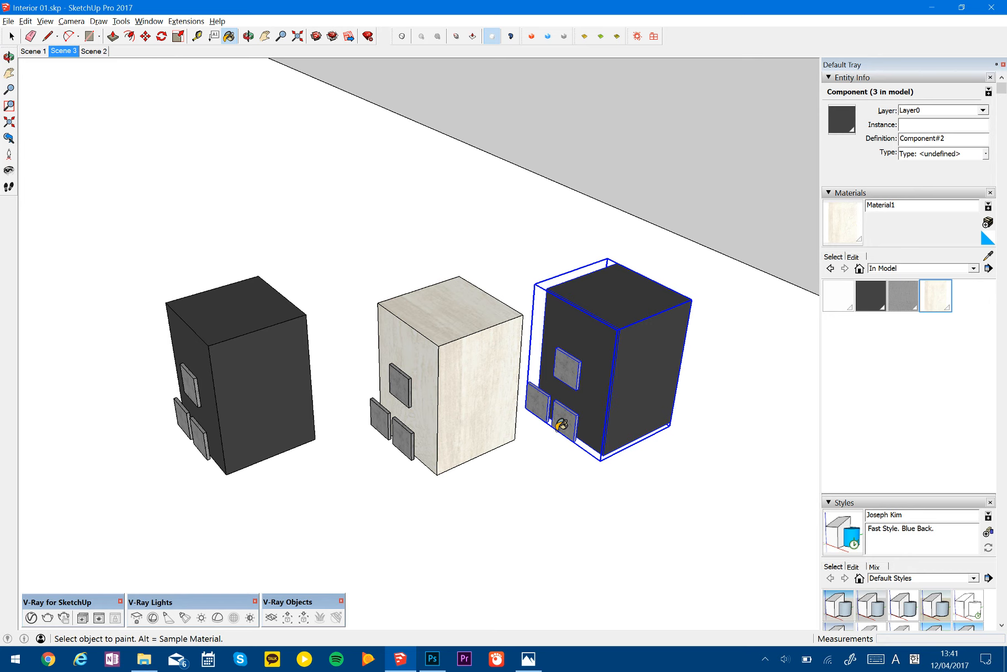
- Delete the three demonstration boxes and purge the unused items from the model
key("space")
mouse_move(588, 374)
left_mouse_down()
mouse_move(478, 384)
mouse_move(192, 461)
left_mouse_up()
key("Delete")
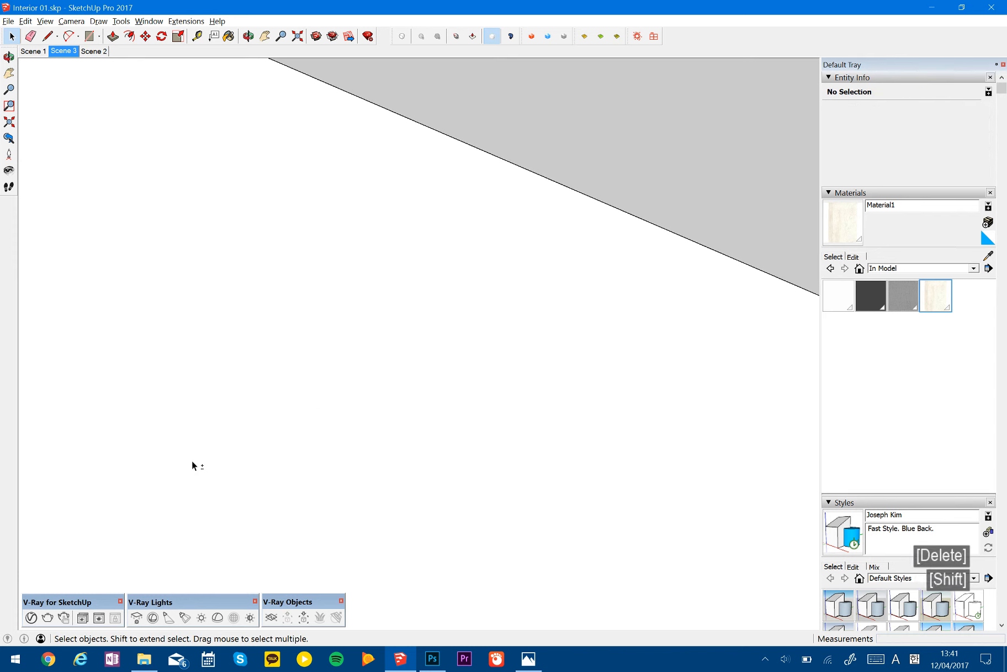
key("shift+0")
key("Return")
key("Return")
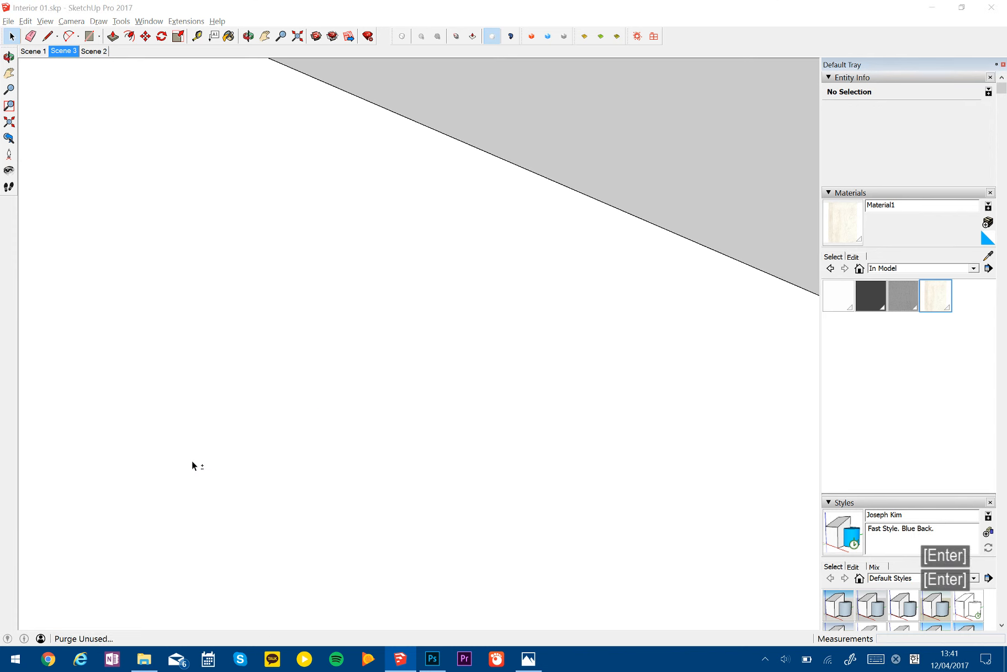
- Select all instances of the horizontal wall slat component and paint them with the Material1 wood texture
middle_click_drag(626, 164, 349, 286, "shift")
middle_click_drag(609, 212, 480, 258, "shift")
scroll(455, 382, "down", 3)
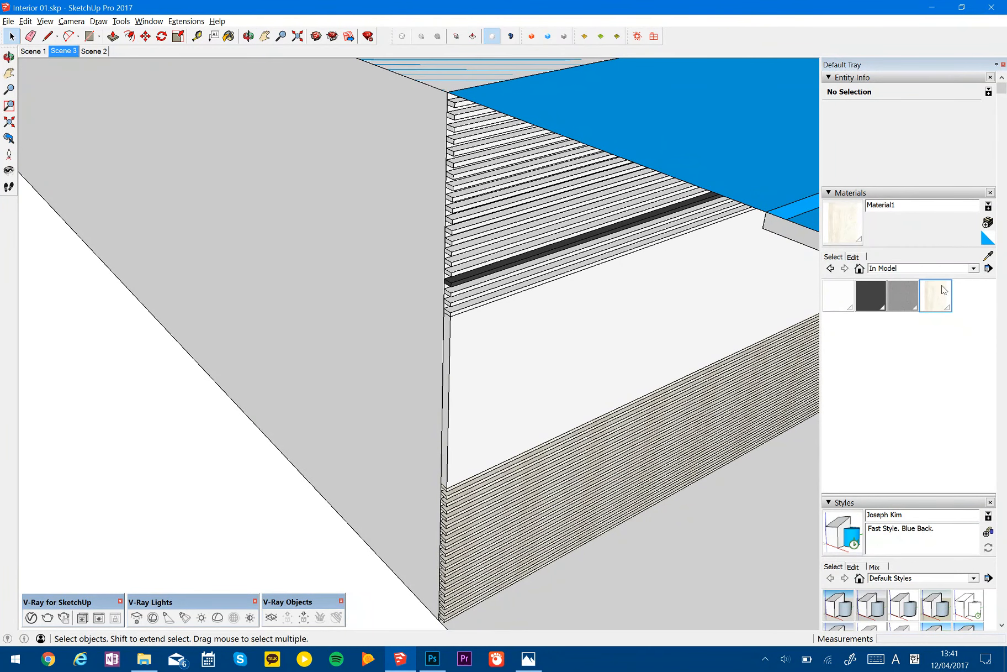
right_click(489, 259)
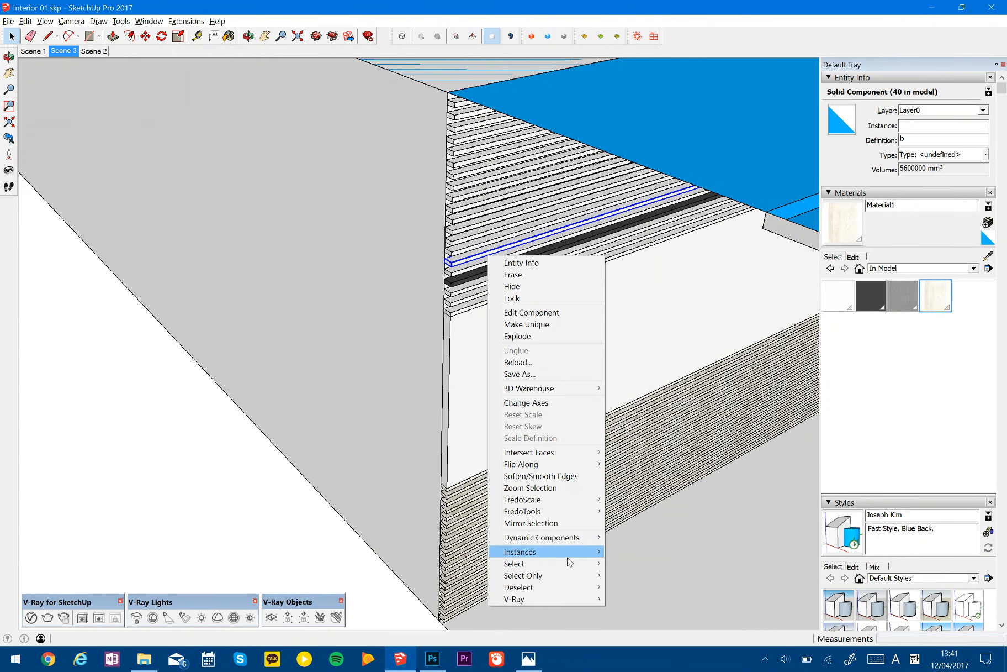
mouse_move(575, 552)
left_click(382, 551)
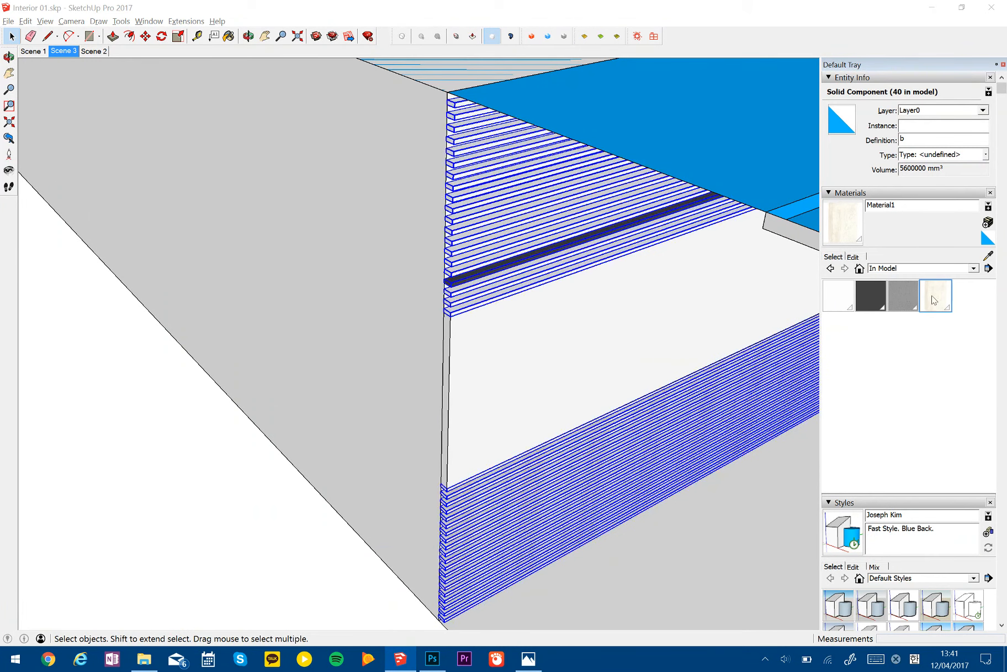
key("b")
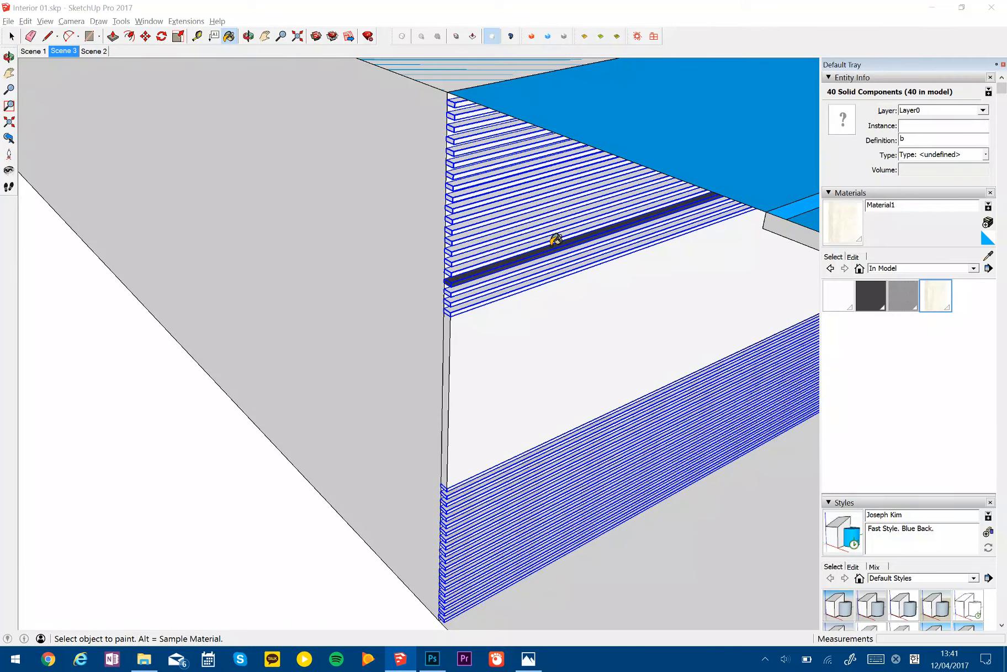
left_click(556, 244)
mouse_move(532, 427)
middle_mouse_down()
mouse_move(661, 364)
mouse_move(715, 243)
mouse_move(455, 277)
mouse_move(650, 216)
middle_mouse_up()
key("p")
key("space")
key("Escape")
- Select all instances of the vertical slat component on the projecting wall and paint them with Material1
right_click(698, 258)
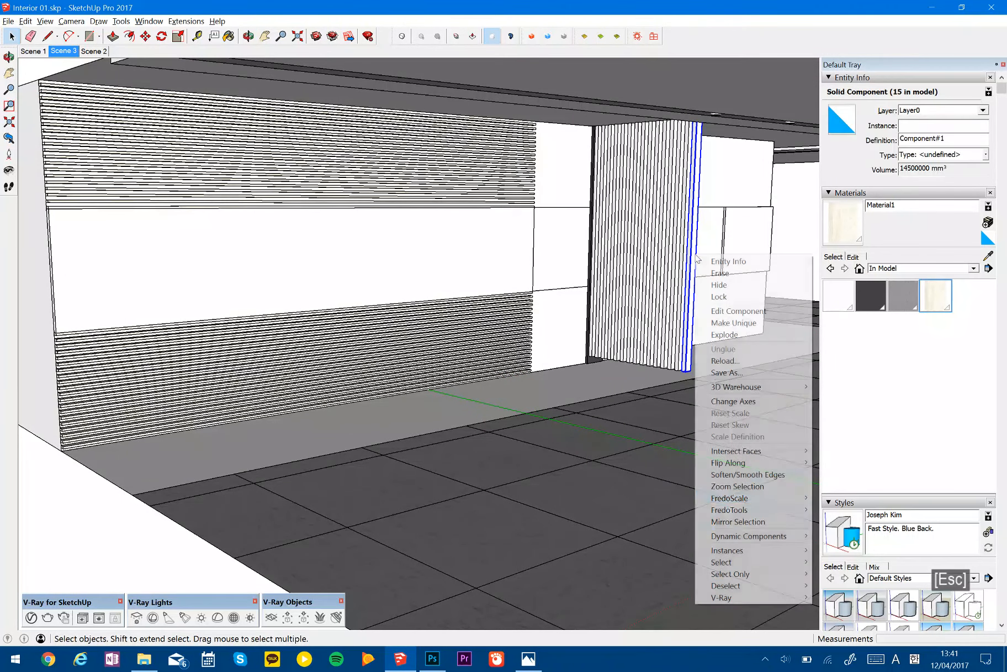
mouse_move(736, 556)
left_click(662, 548)
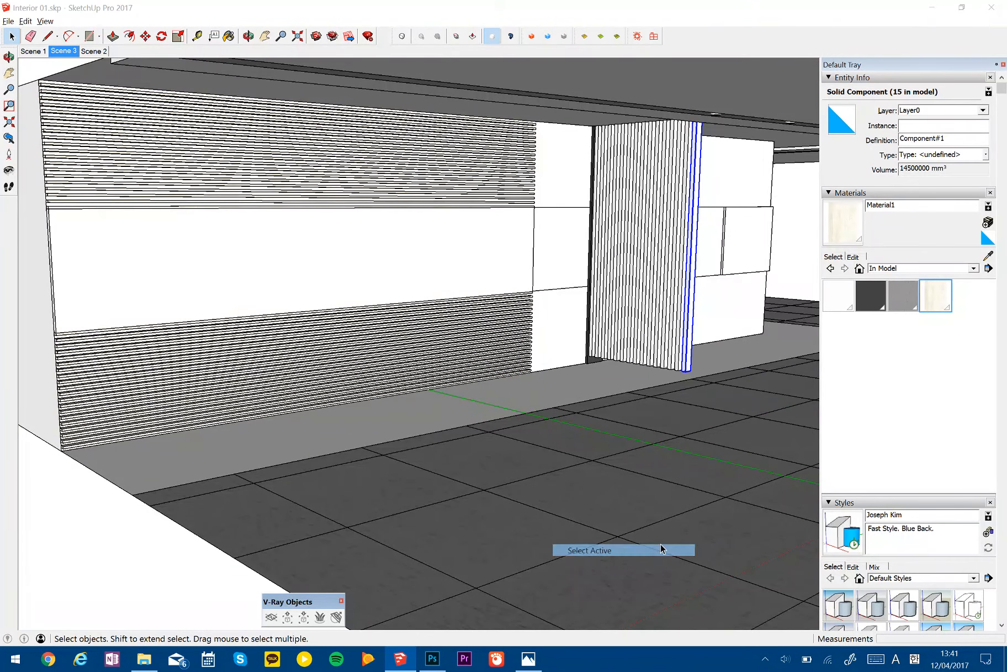
right_click(668, 319)
mouse_move(702, 604)
left_click(558, 596)
scroll(673, 294, "up", 2)
scroll(672, 295, "up", 3)
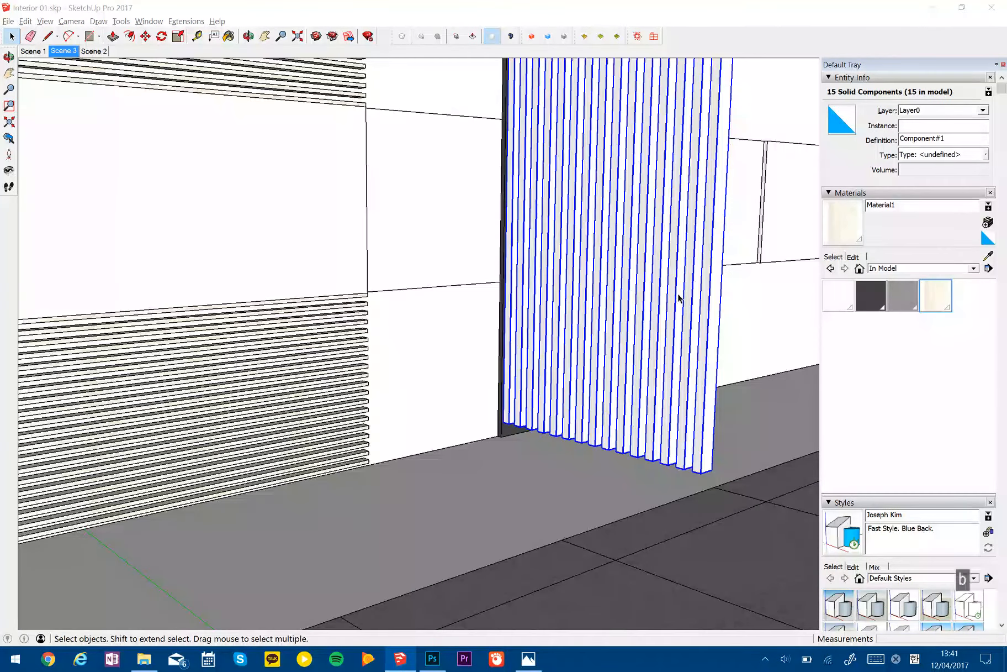
middle_click_drag(680, 301, 675, 309)
key("b")
left_click(675, 299)
key("p")
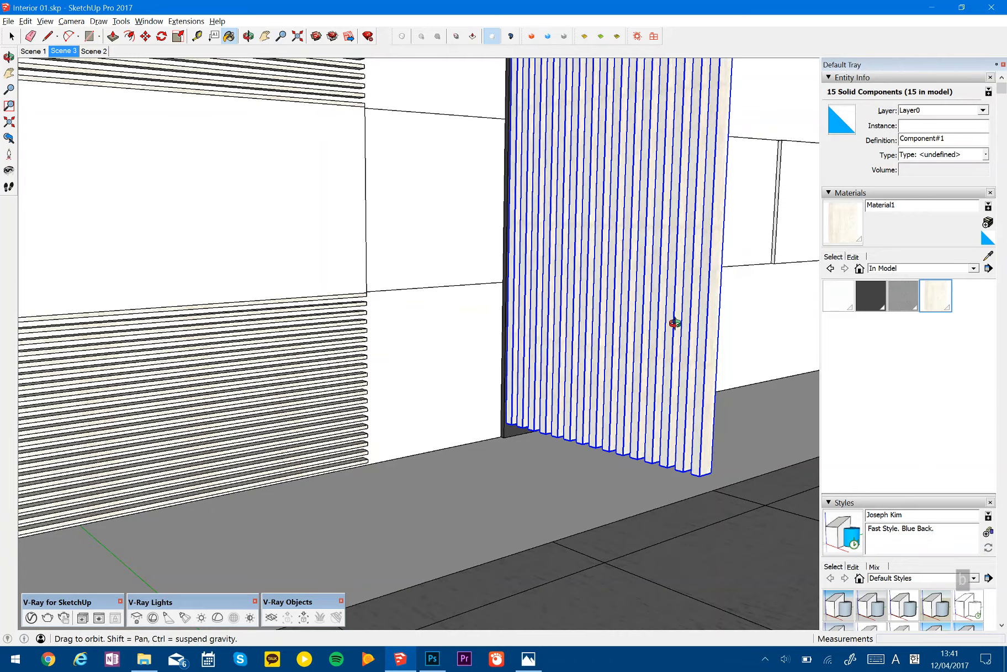
key("space")
- Change the interior view's face style to Hidden Line
scroll(668, 369, "down", 6)
middle_click_drag(647, 366, 259, 316)
middle_click_drag(555, 322, 359, 320, "shift")
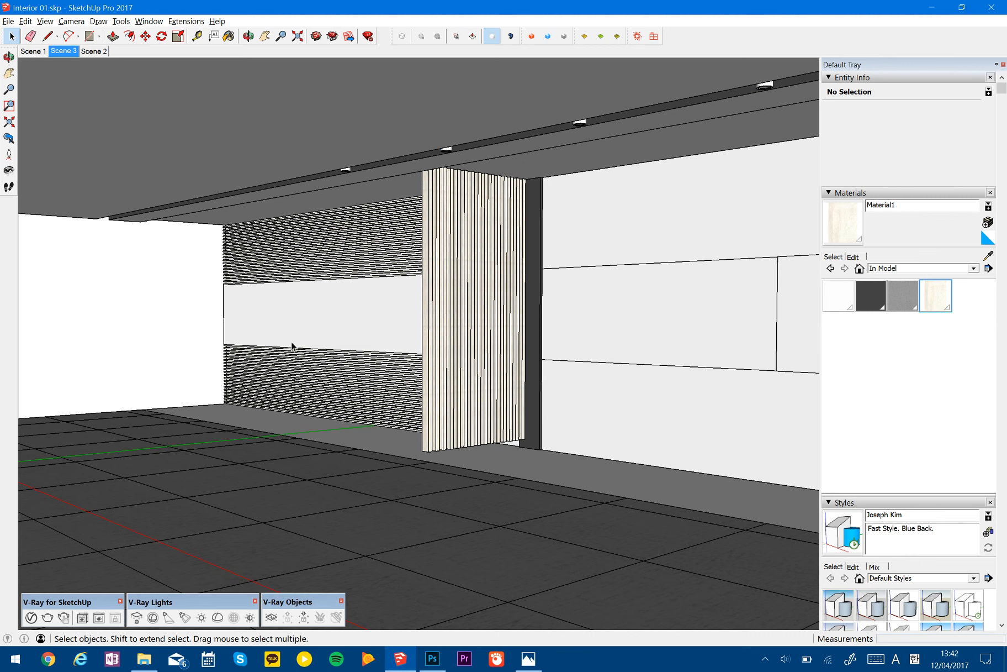
left_click(66, 22)
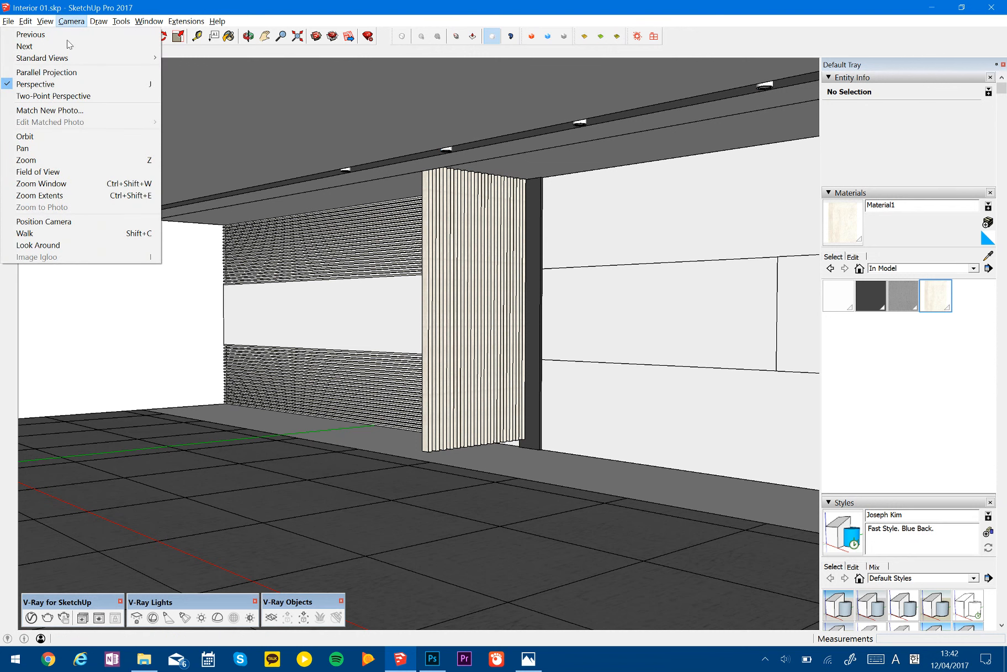
mouse_move(45, 21)
mouse_move(83, 159)
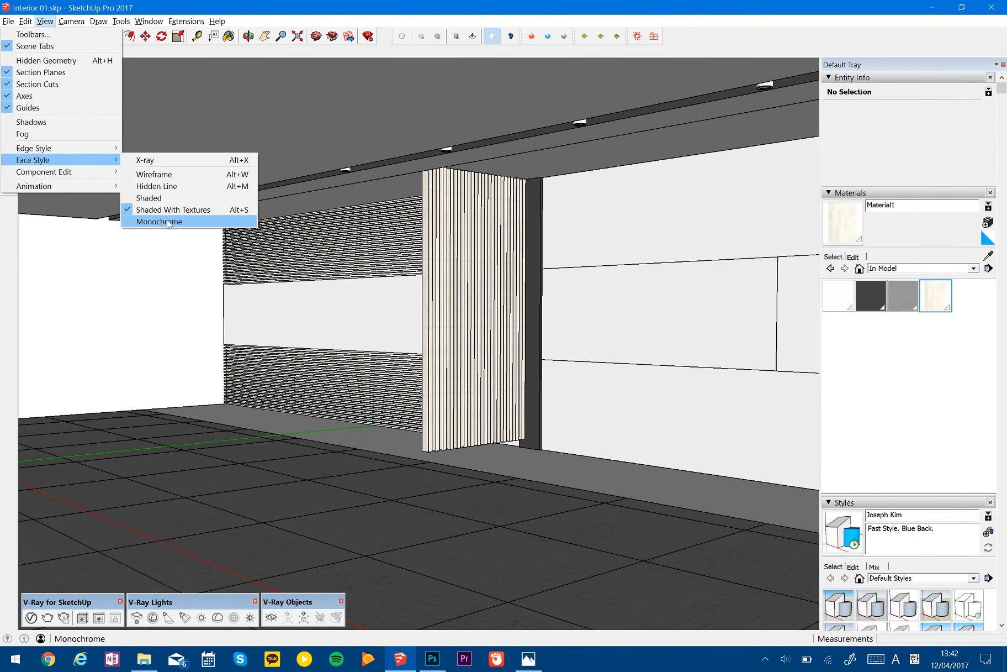
left_click(165, 187)
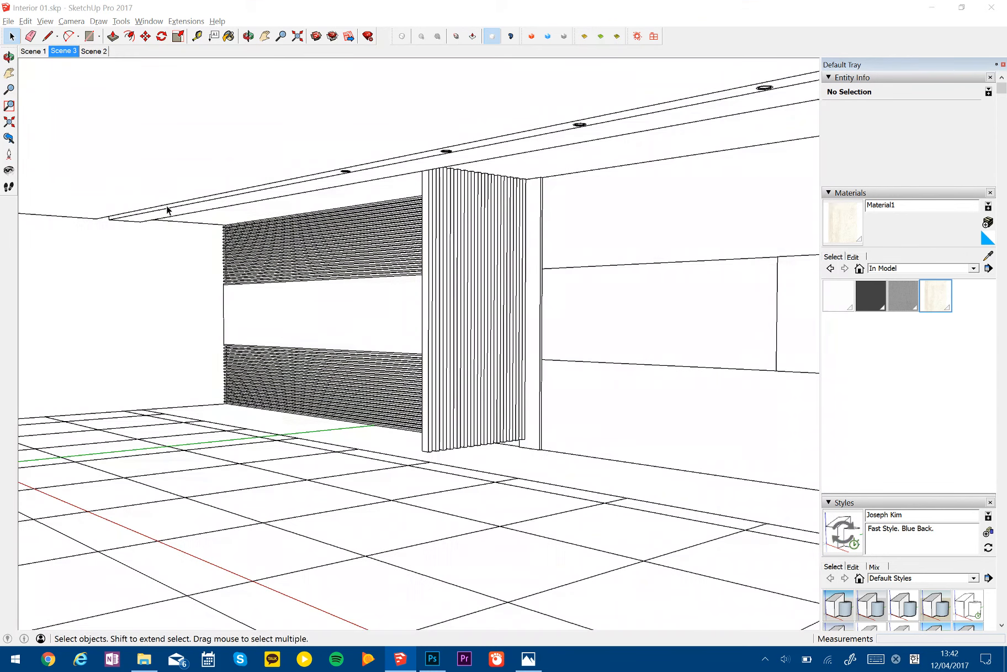
key("Escape")
key("Escape")
key("Escape")
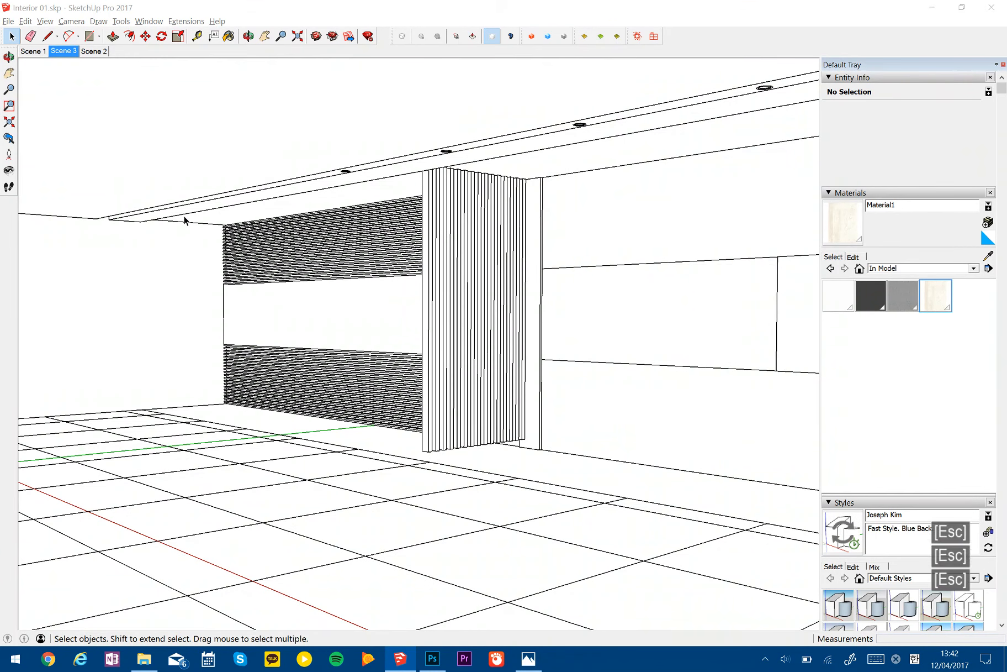
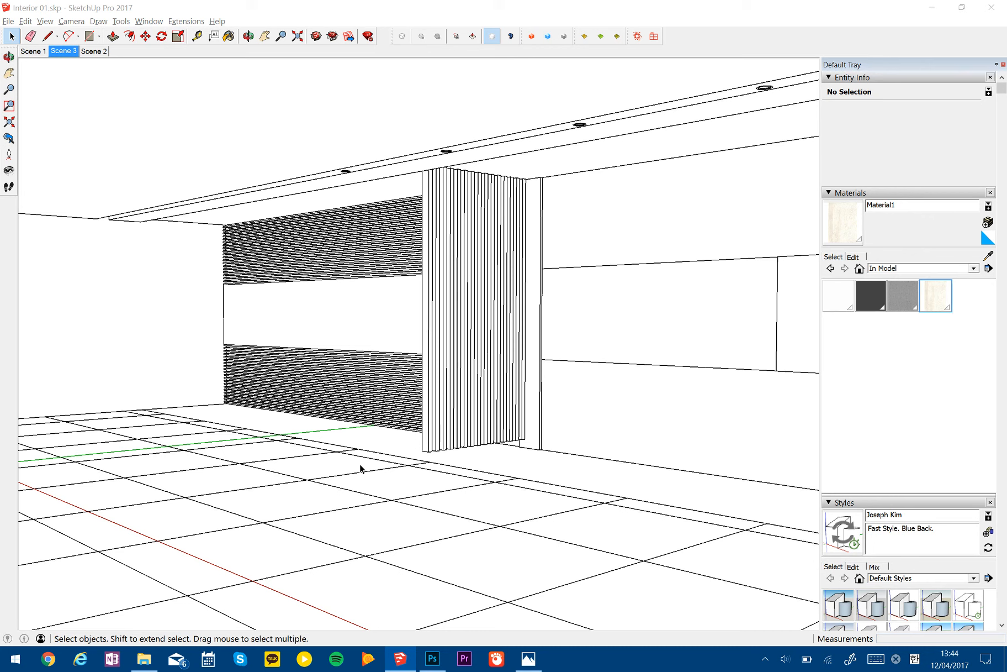
- Change the face style to Shaded With Textures and return to the Scene 3 view
key("space")
key("Escape")
key("Escape")
key("Escape")
left_click(46, 22)
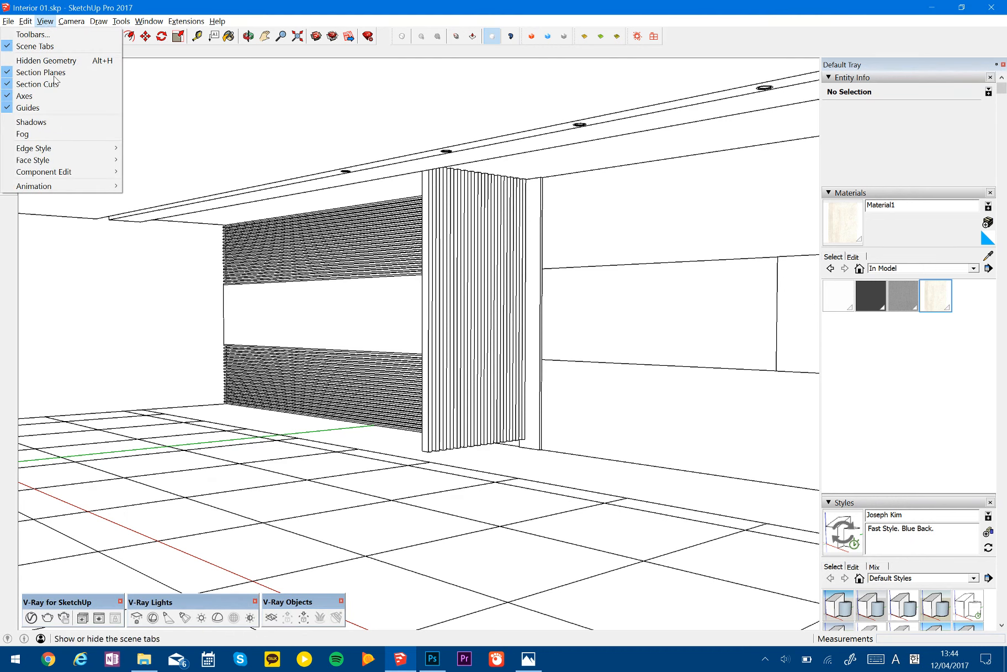
mouse_move(71, 152)
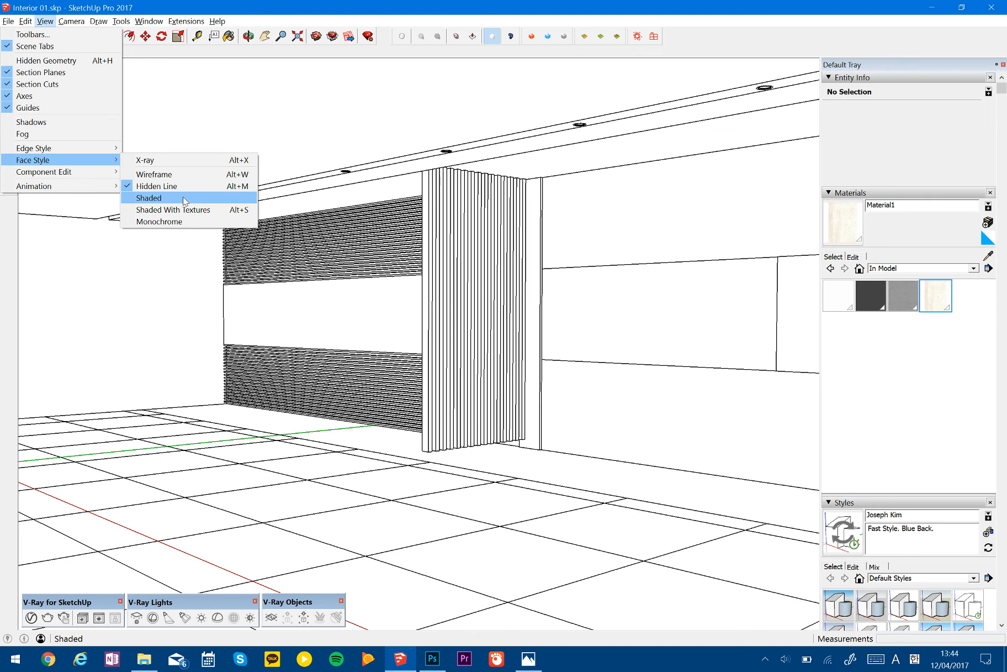
left_click(184, 210)
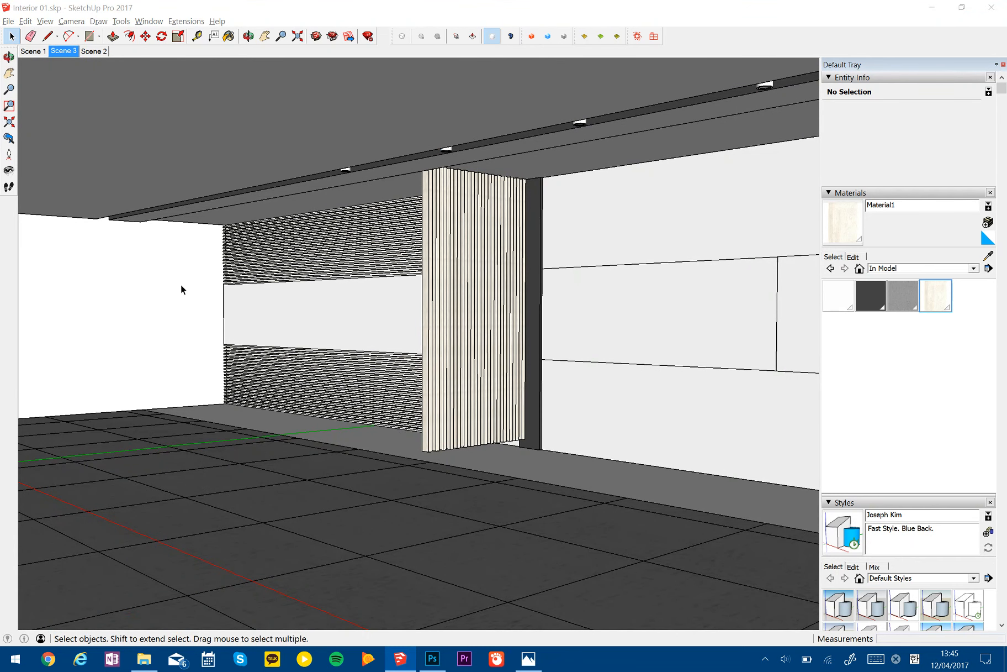
left_click(64, 51)
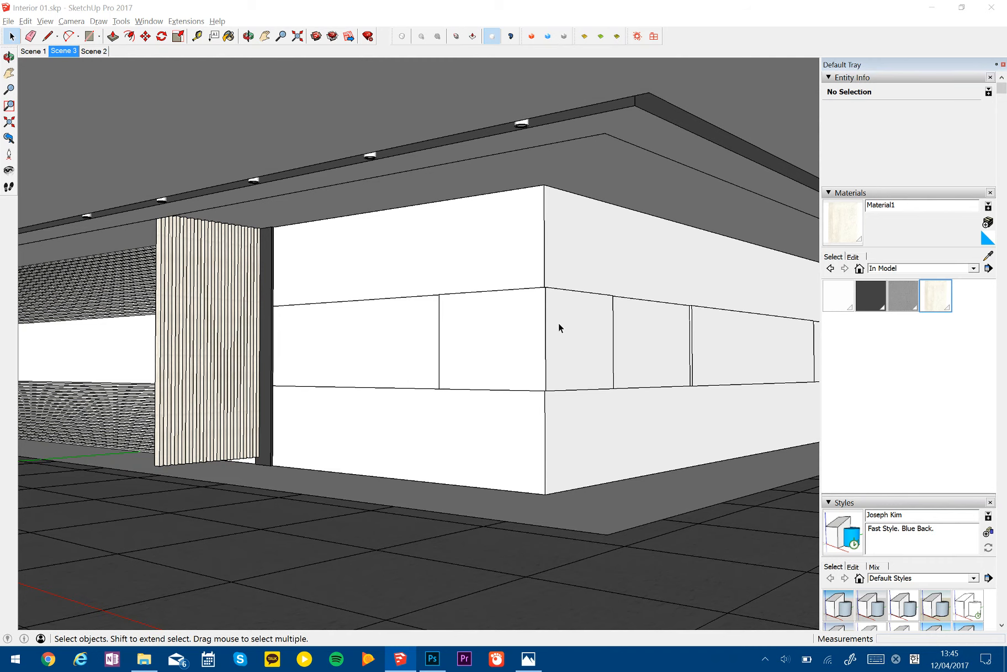
- Check Base Image 01.JPG and paint the plain floor border along the white walls with Material1
key("alt+Tab")
key("alt+Tab")
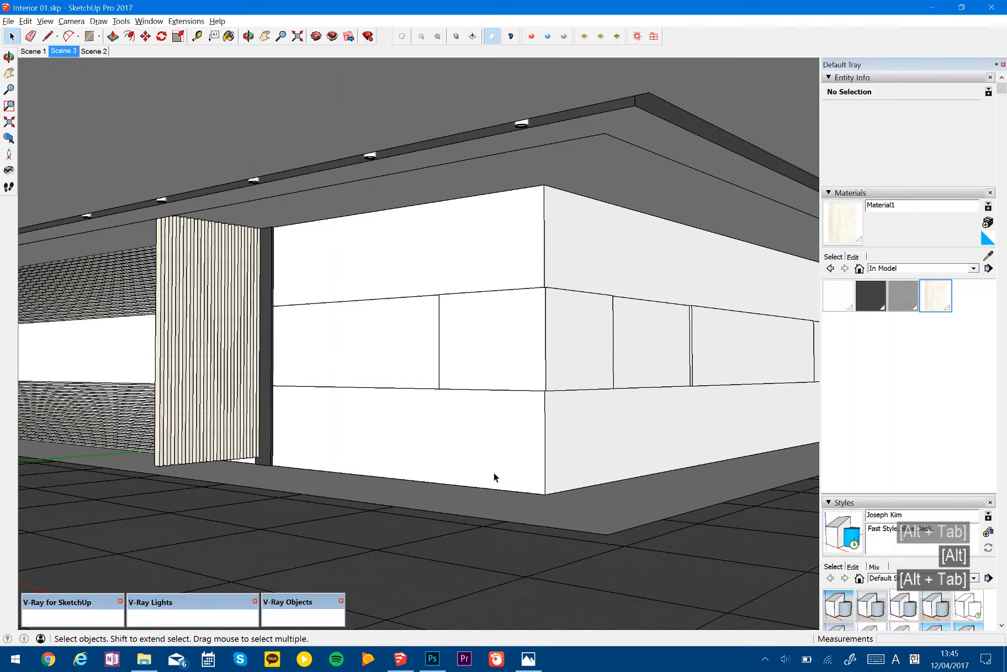
left_click(528, 657)
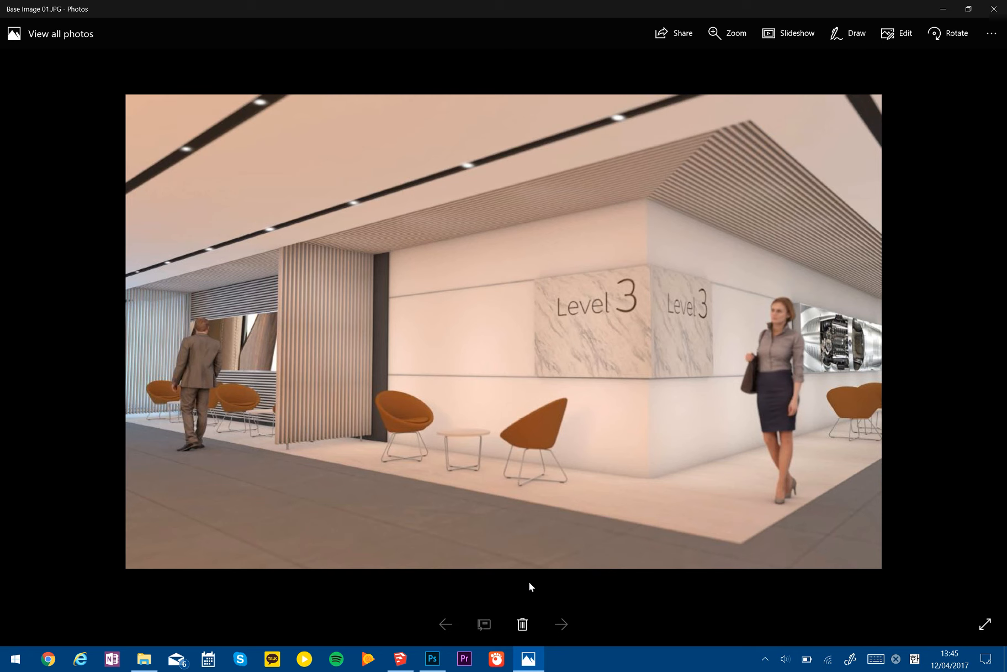
left_click(400, 658)
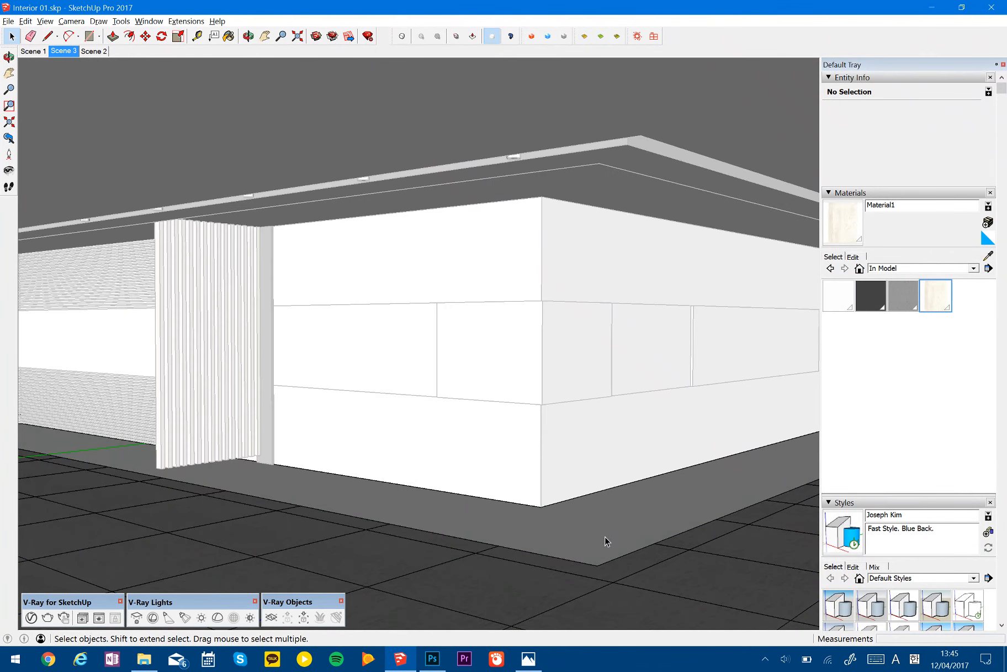
key("b")
key("space")
key("Escape")
key("Escape")
key("Escape")
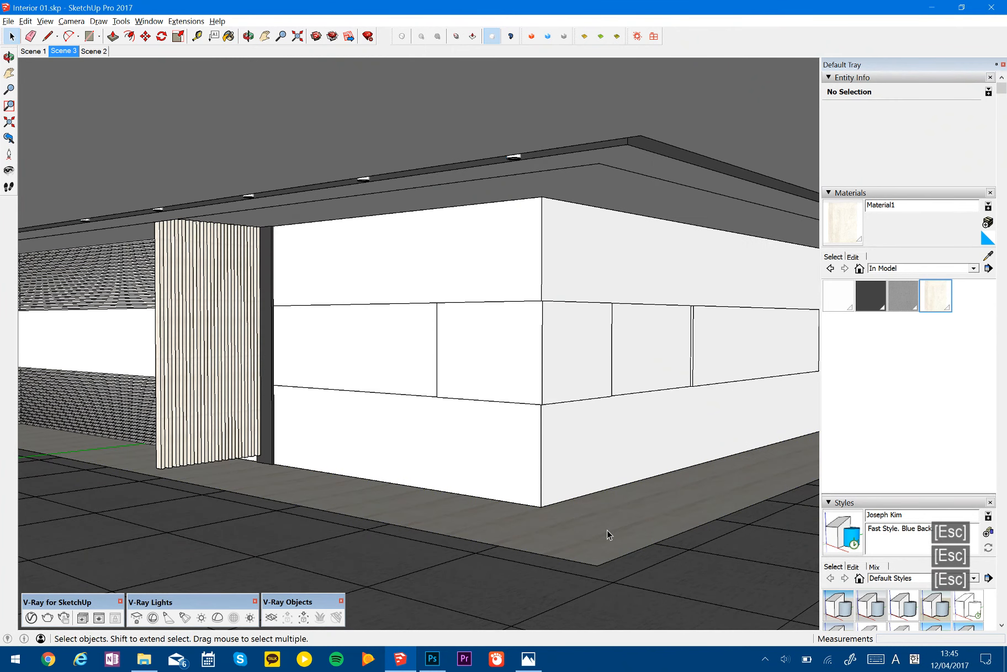
- Set the texture width of Material1 to 2 m
left_click(853, 257)
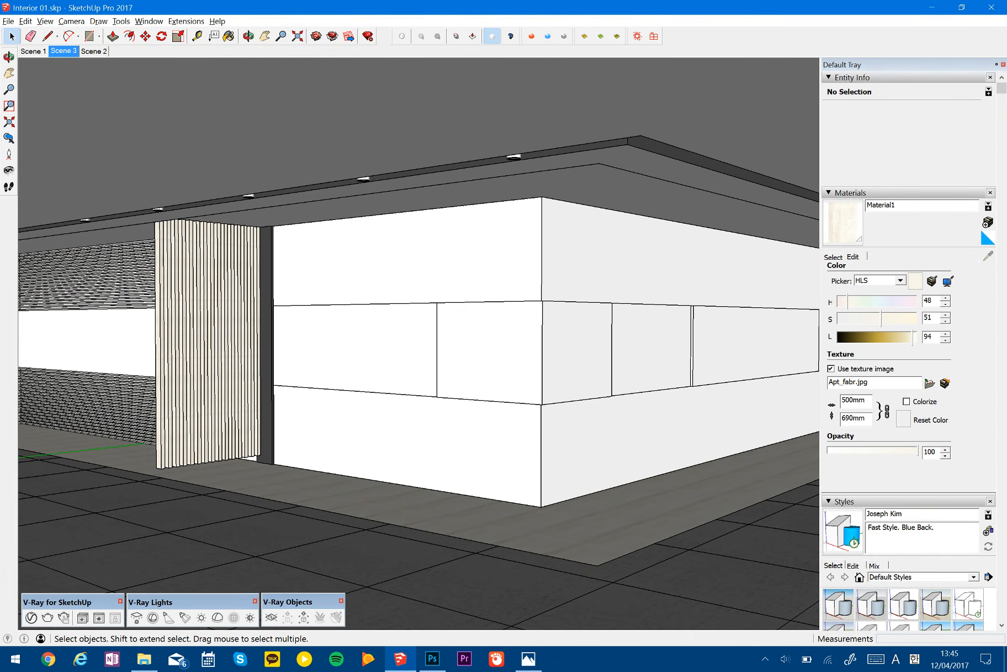
type("2m")
key("Return")
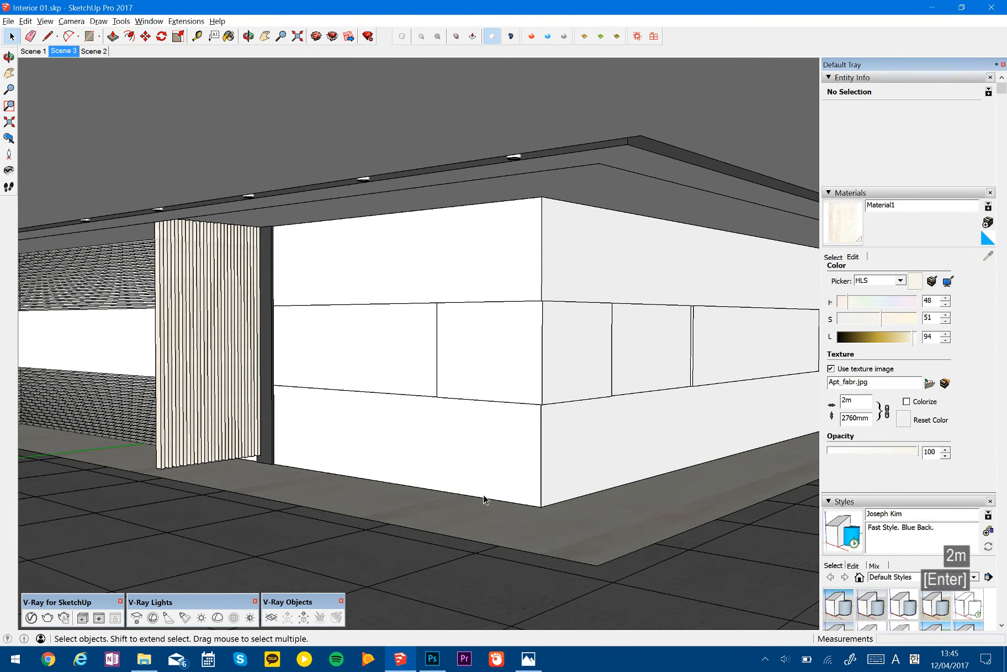
key("space")
key("Escape")
key("Escape")
key("Escape")
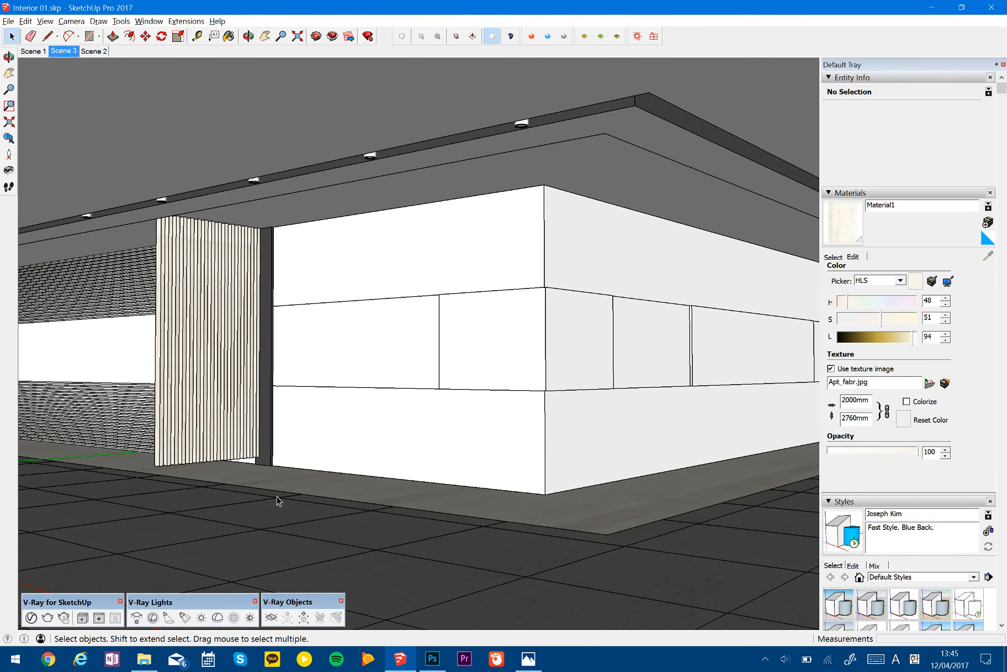
- Check Base Image 01.JPG for the corner panel finish and start a new material based on a texture image
key("alt+Tab")
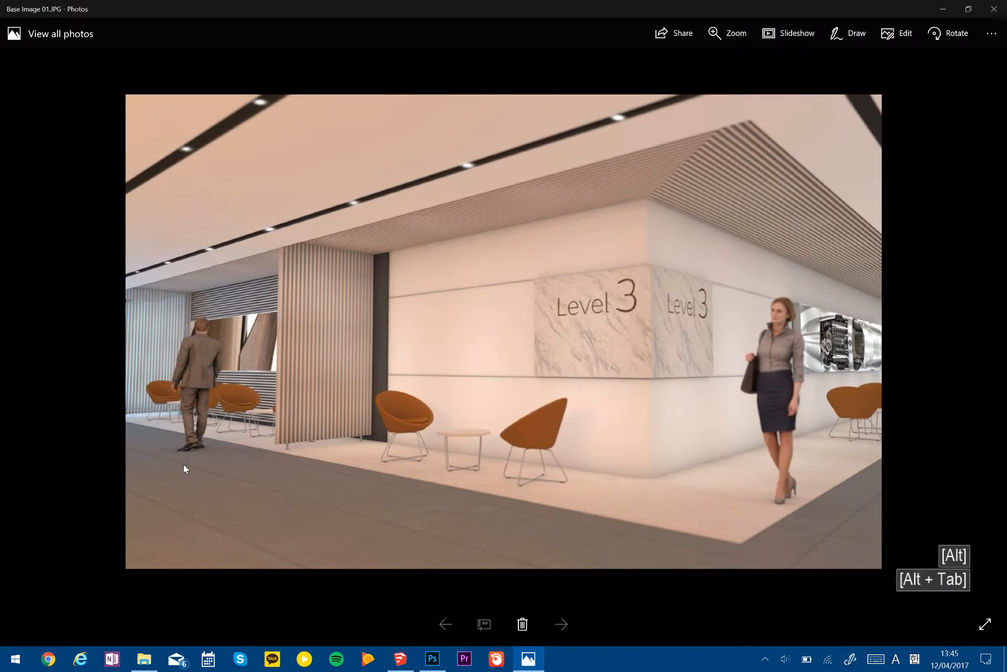
key("alt+Tab")
key("alt+Tab")
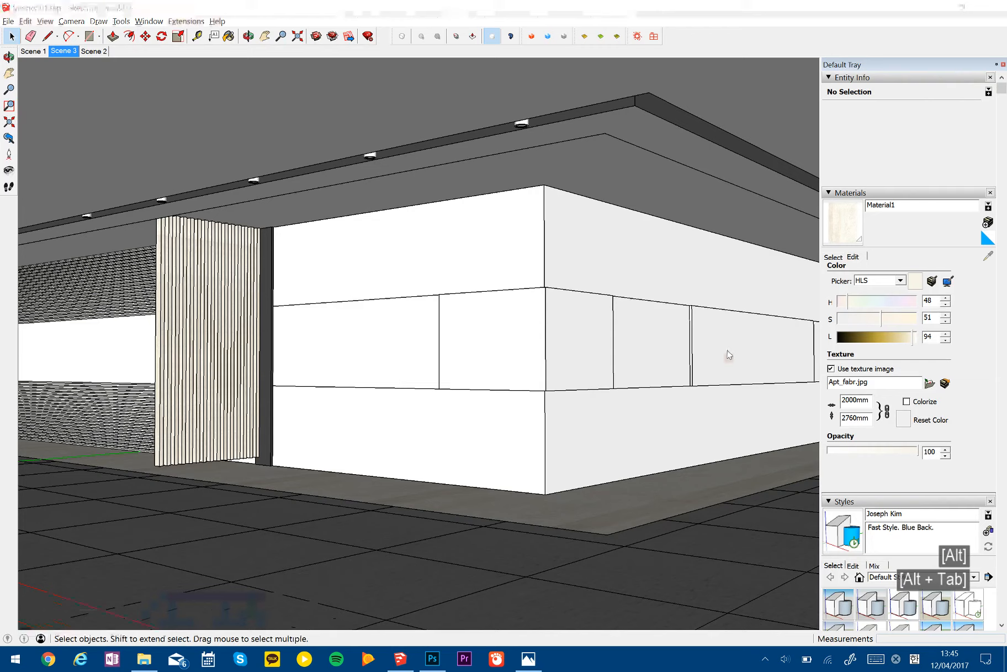
key("alt+Tab")
left_click(988, 222)
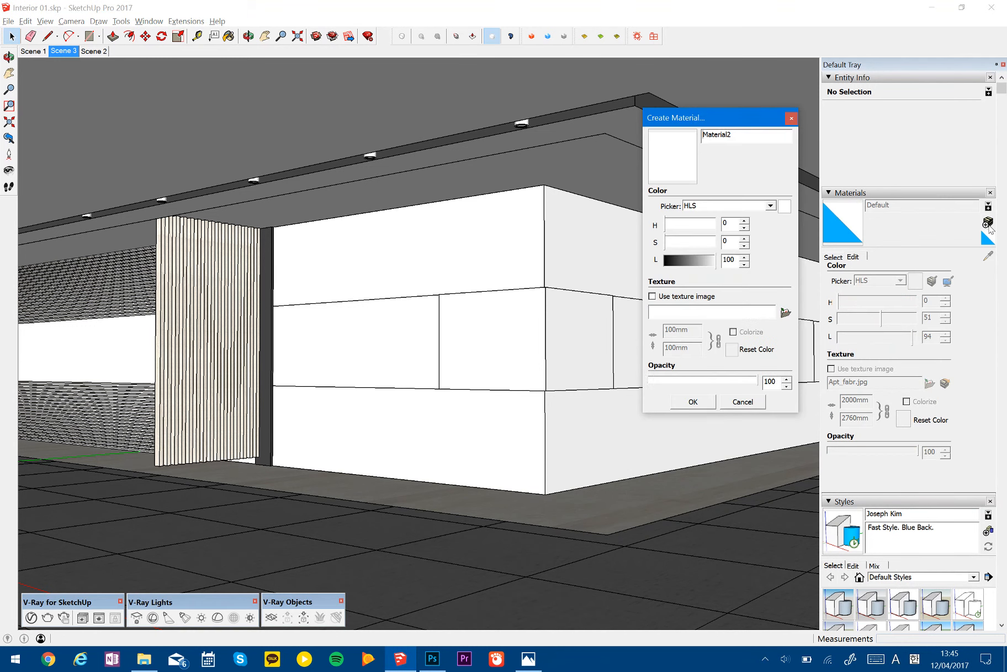
left_click(786, 313)
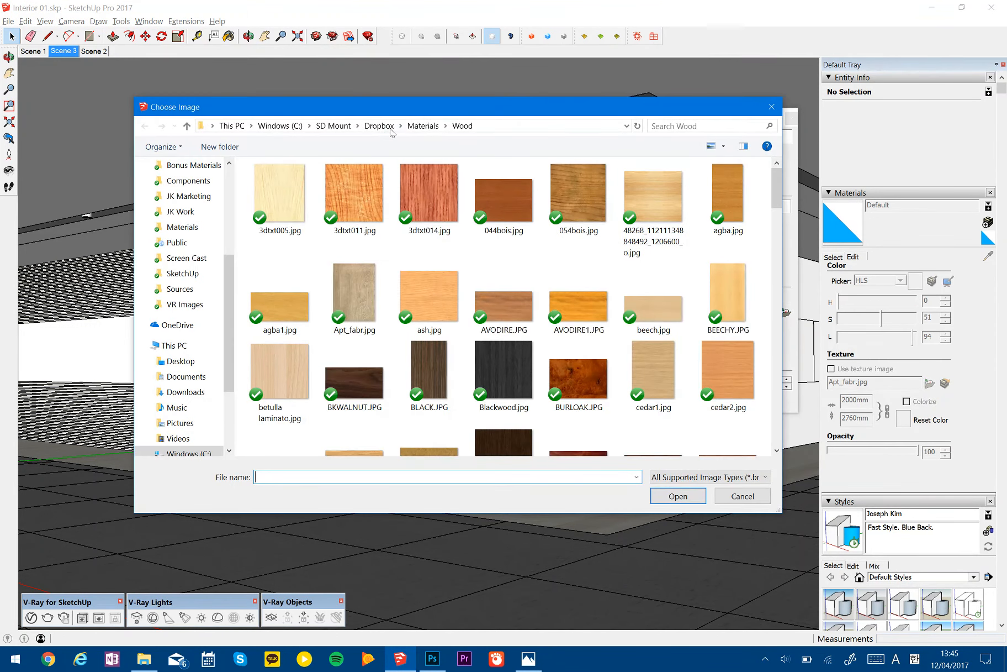
- Browse the Materials library and open its Concrete, Marble, Plaster folder
left_click(417, 127)
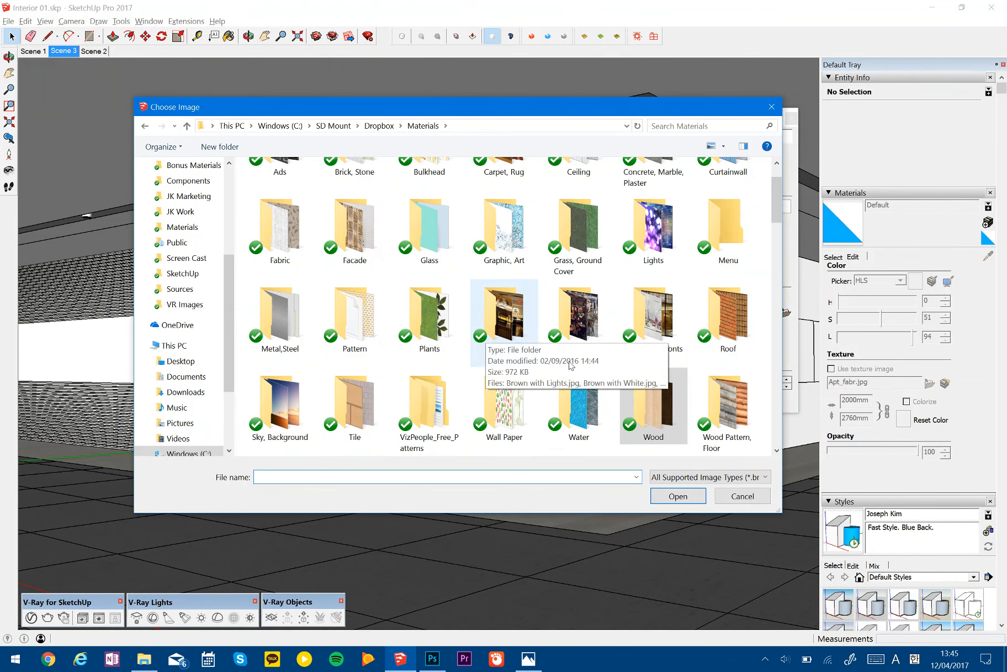
mouse_move(776, 209)
left_mouse_down()
mouse_move(776, 226)
mouse_move(777, 209)
left_mouse_up()
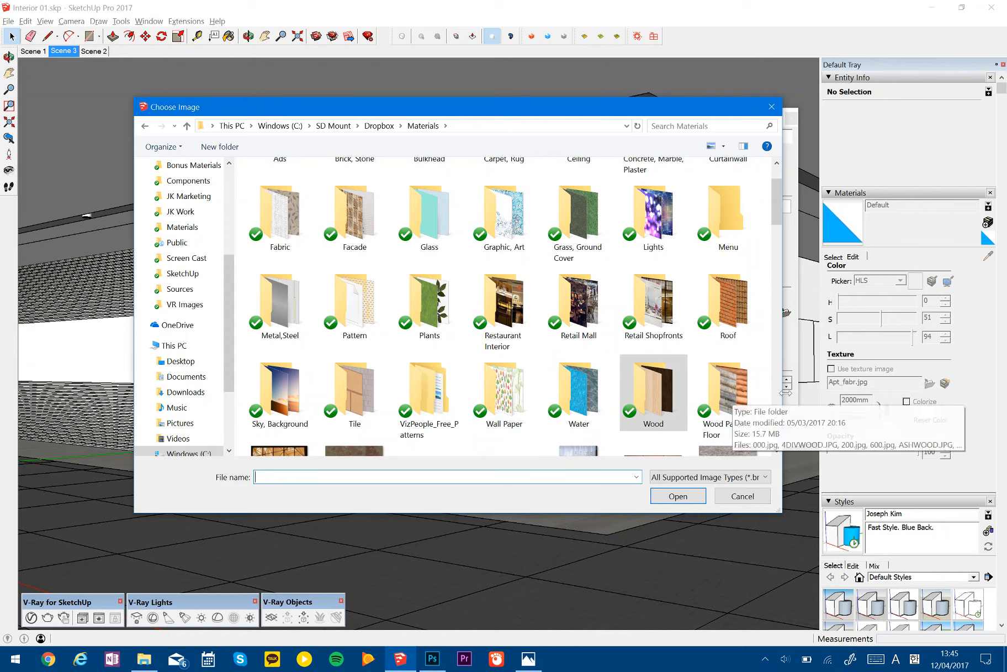
scroll(735, 394, "up", 1)
type("s")
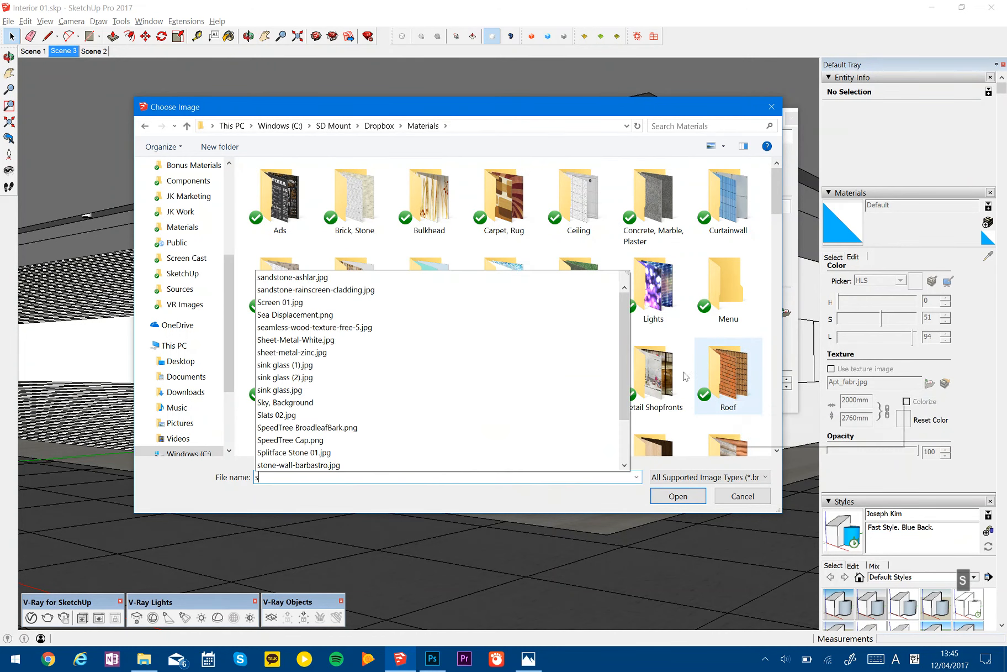
left_click(685, 356)
scroll(689, 353, "down", 2)
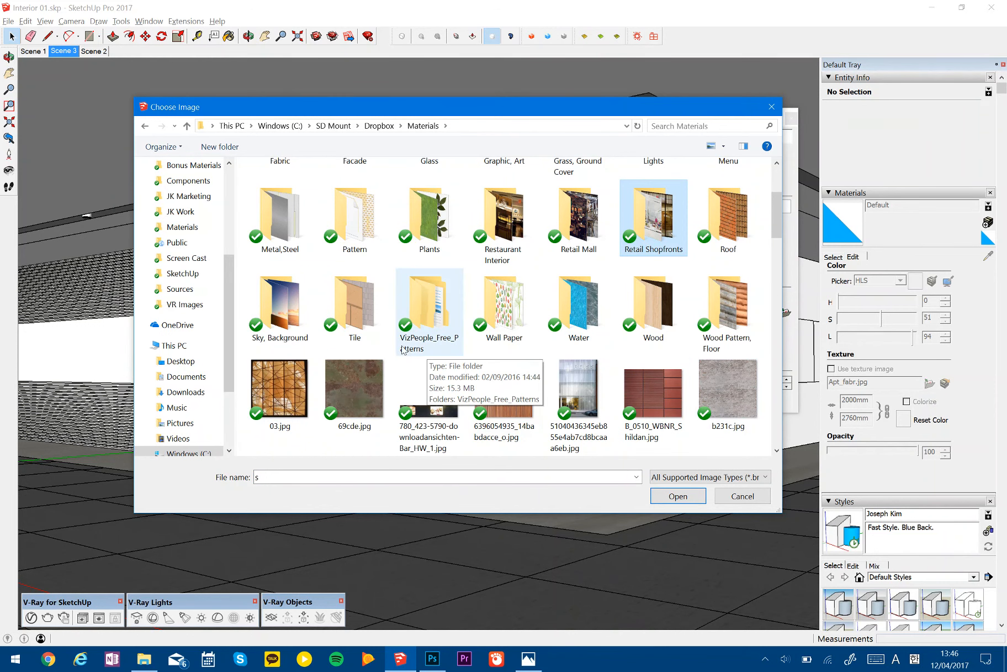
scroll(371, 332, "up", 3)
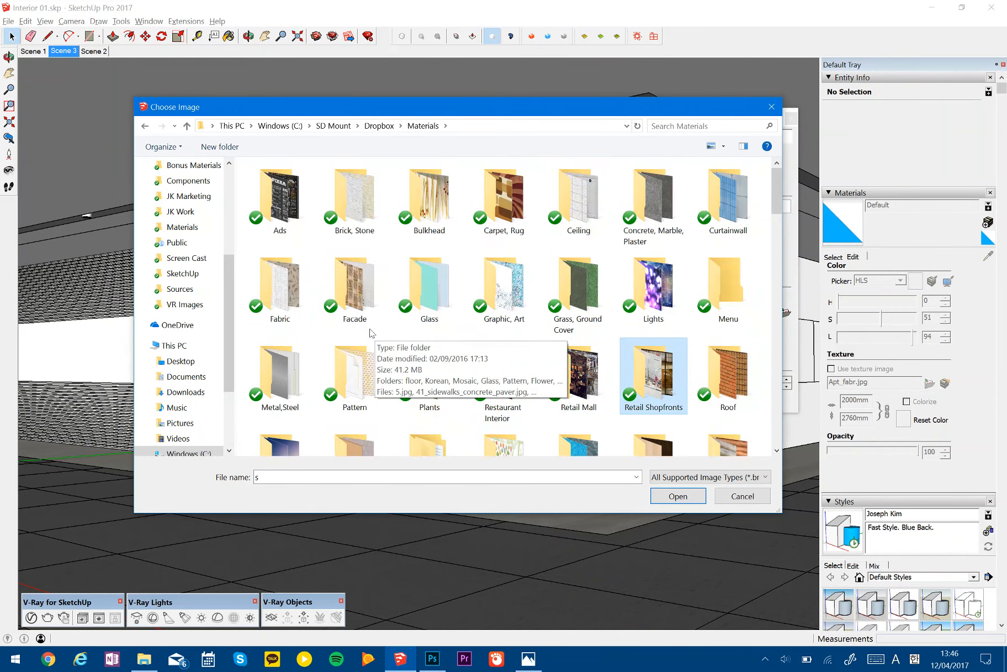
left_click(649, 214)
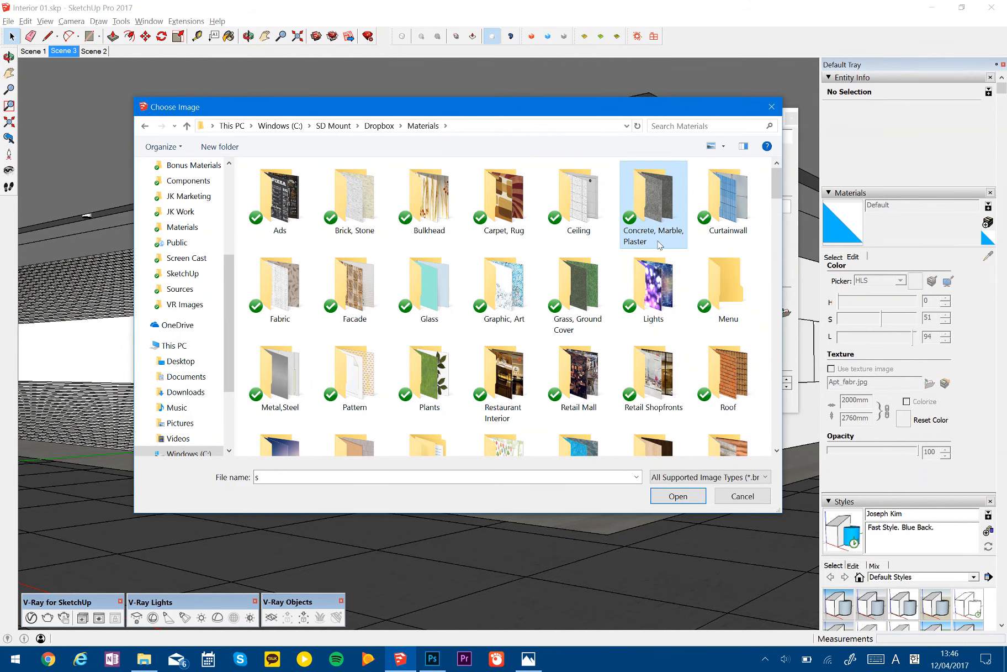
key("Return")
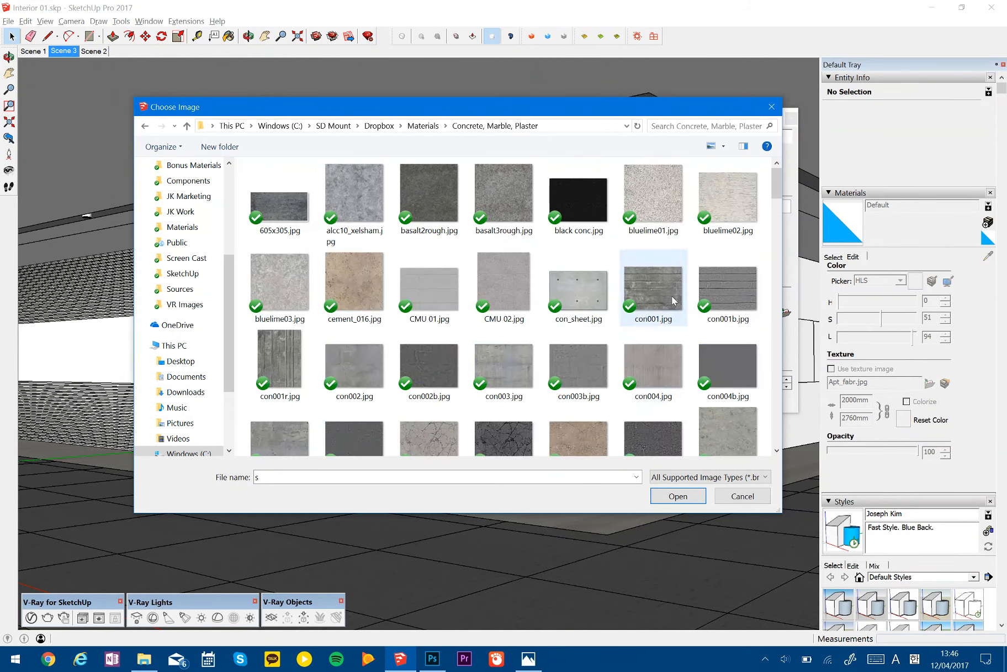
- Find marble (10).jpg in the folder and load it as the new material's texture image
scroll(674, 293, "down", 4)
scroll(678, 296, "down", 3)
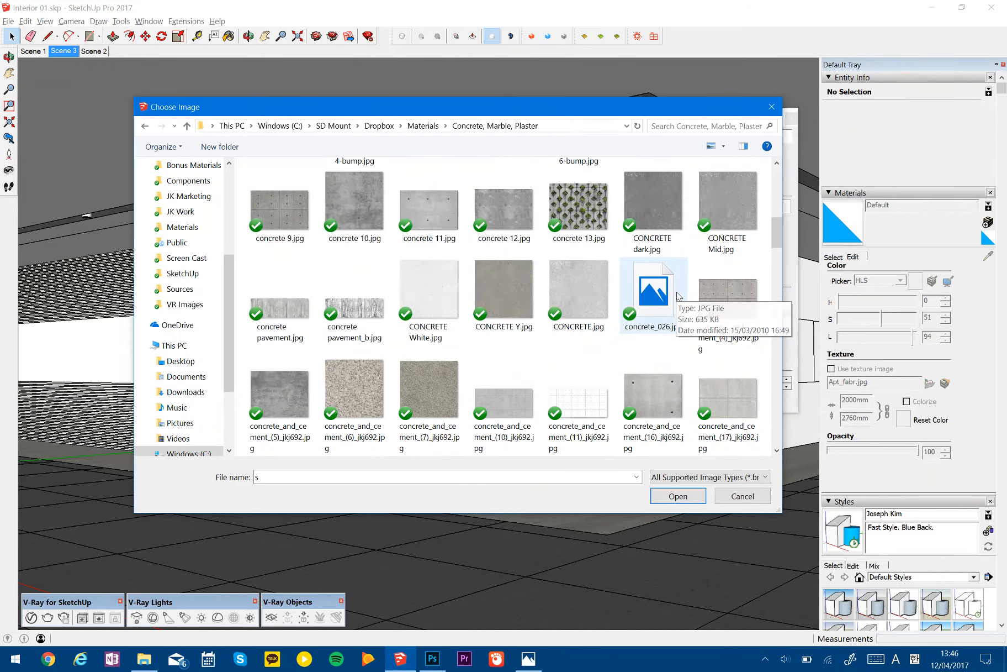
scroll(679, 296, "down", 3)
scroll(679, 296, "down", 2)
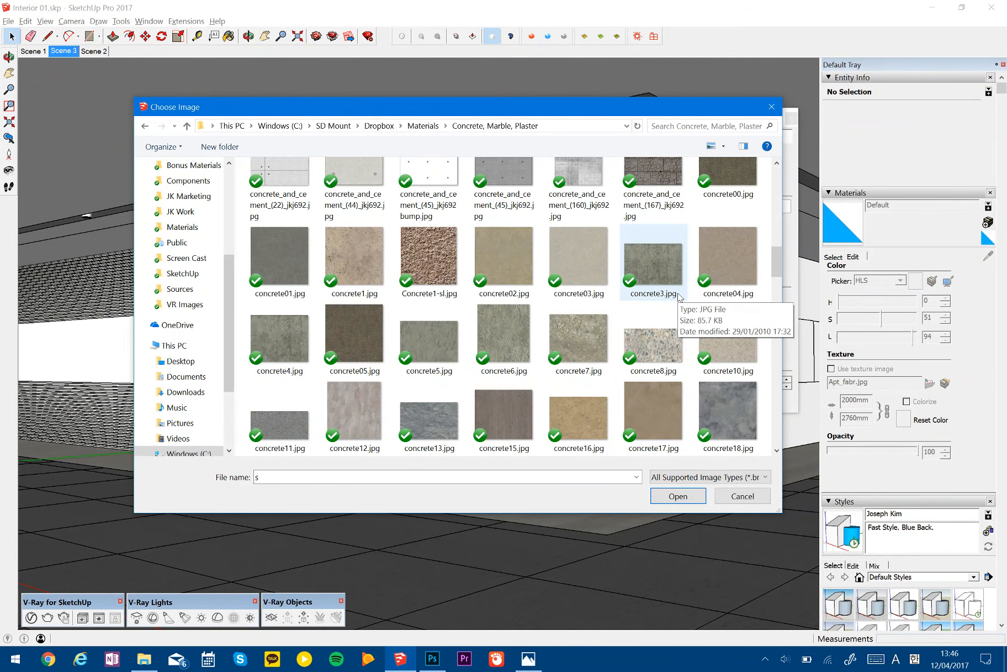
scroll(678, 296, "down", 3)
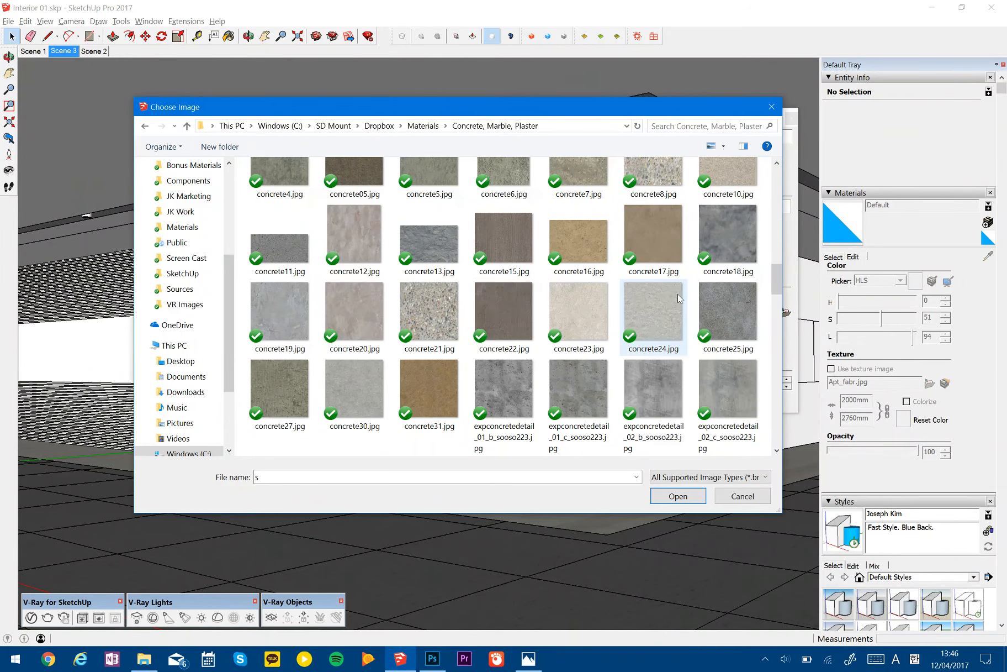
scroll(678, 298, "down", 8)
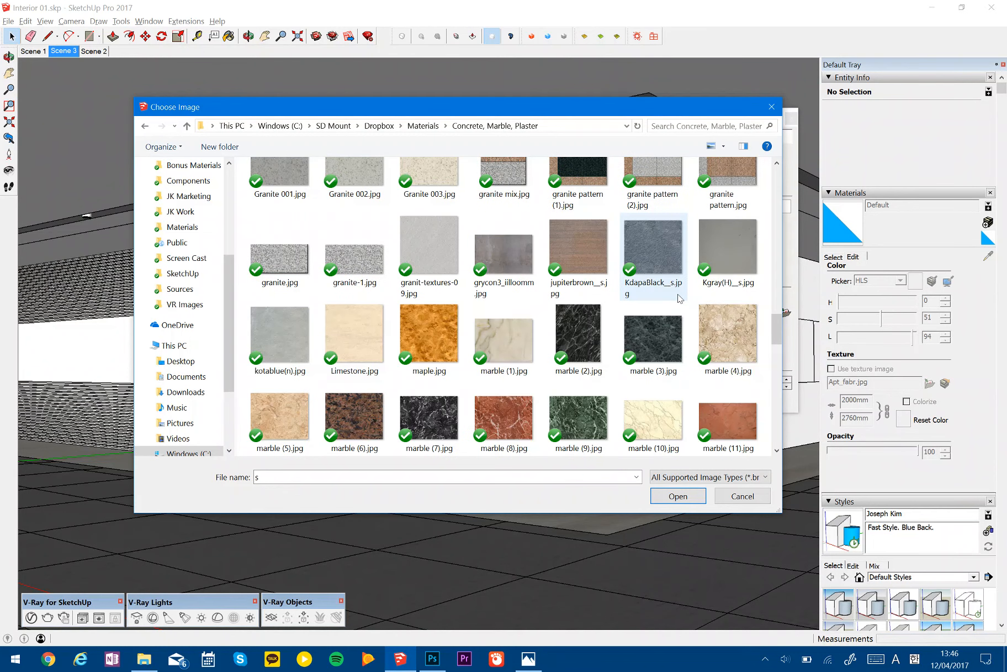
left_click(673, 423)
left_click(678, 497)
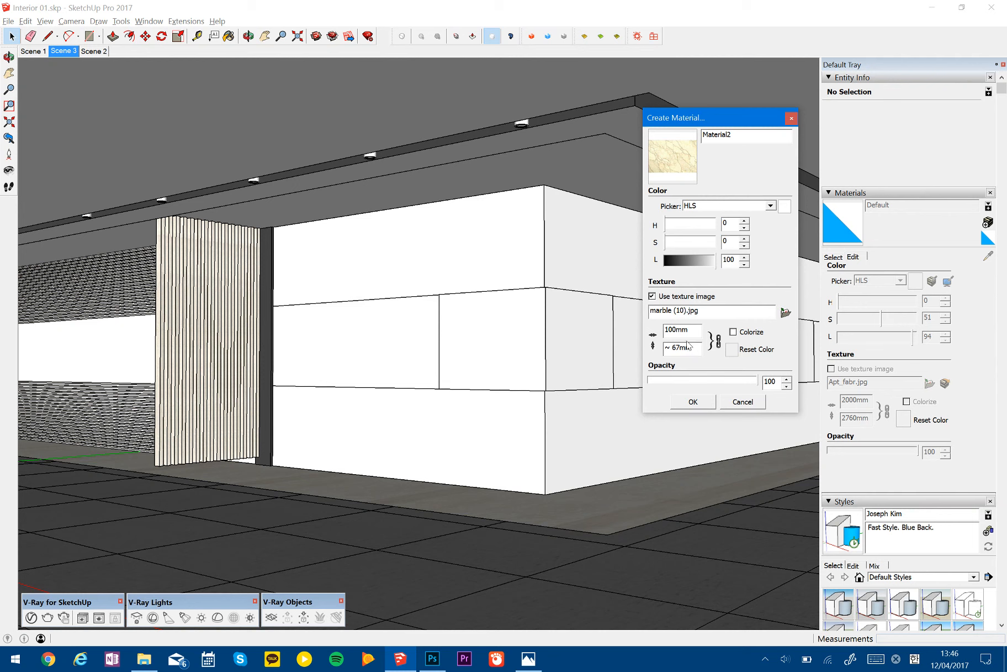
- Set the marble texture's width to 3 m and create the material
left_click_drag(691, 329, 663, 330)
type("3m")
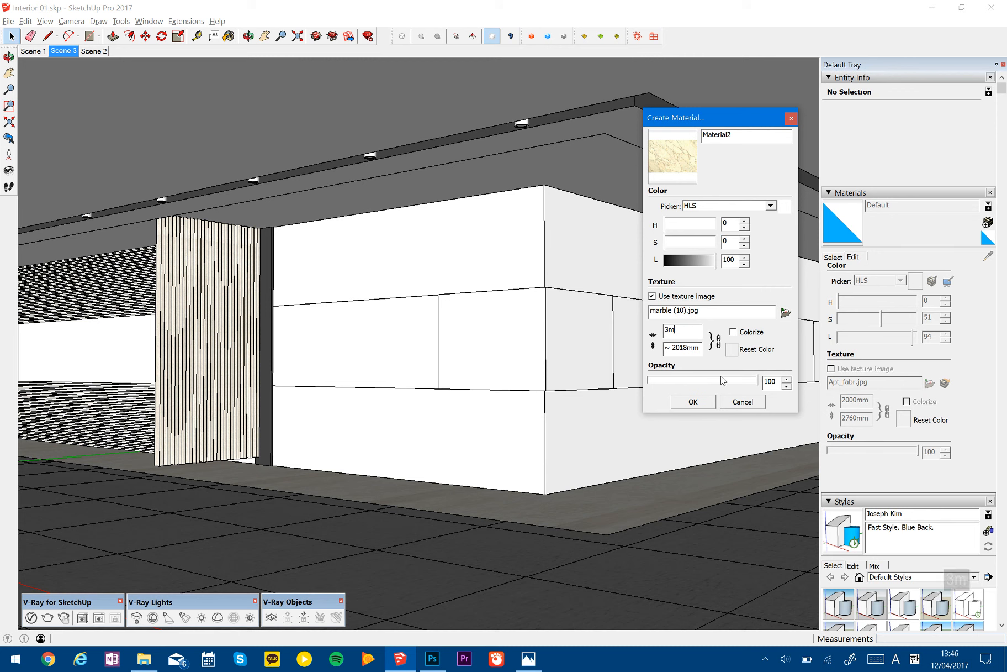
left_click(693, 401)
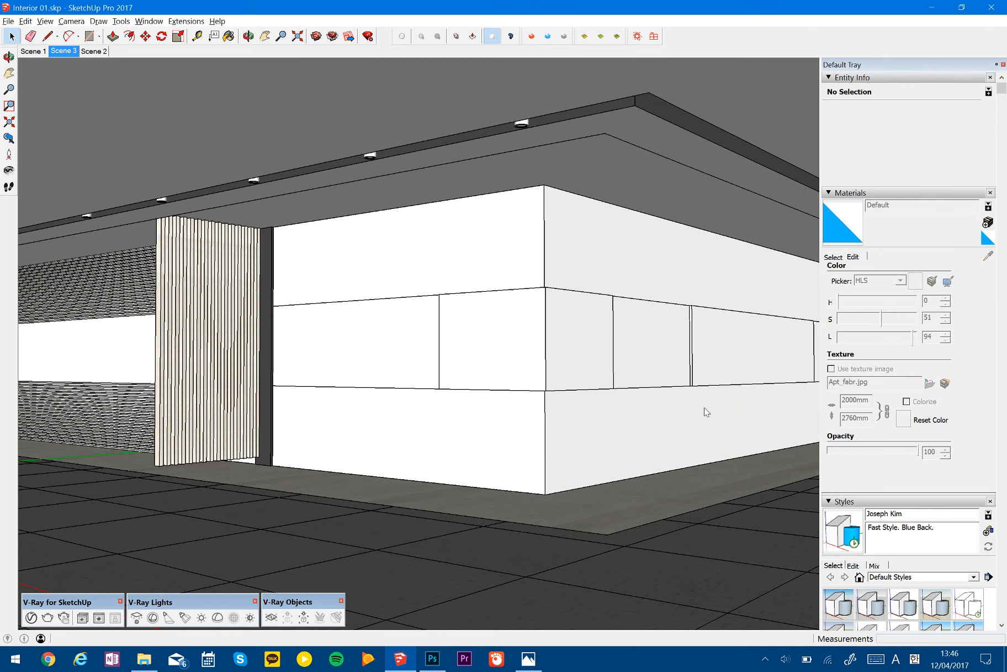
- Select the panel group wrapping the corner of the white walls and paint it with the new marble material
key("space")
left_click(540, 352)
key("b")
left_click(539, 345)
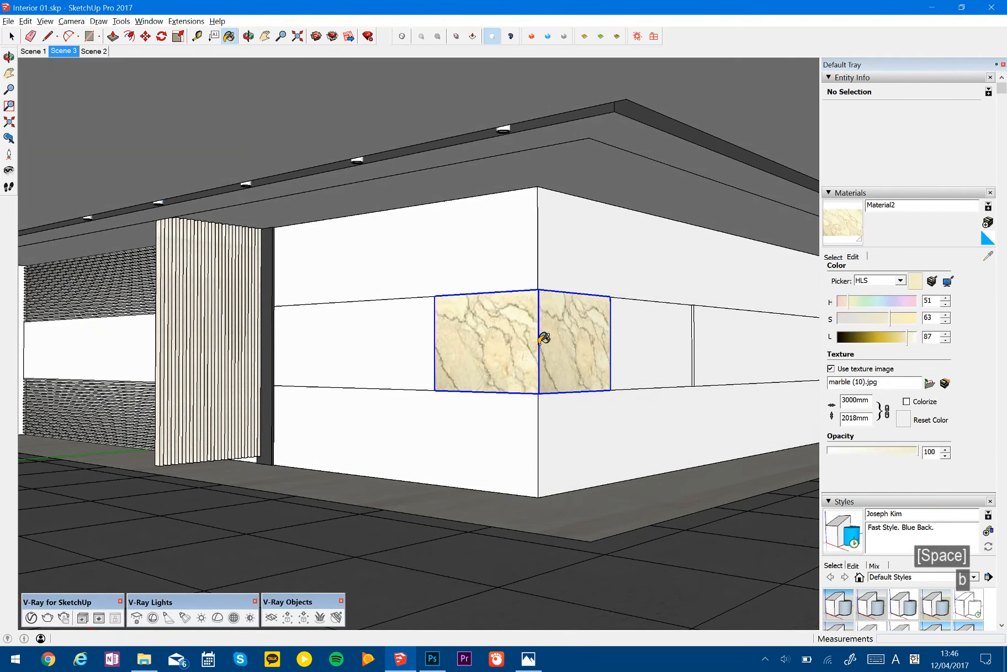
- Compare the marble with the reference image, open its texture in Photoshop and set Hue/Saturation's saturation to -100
key("alt+Tab")
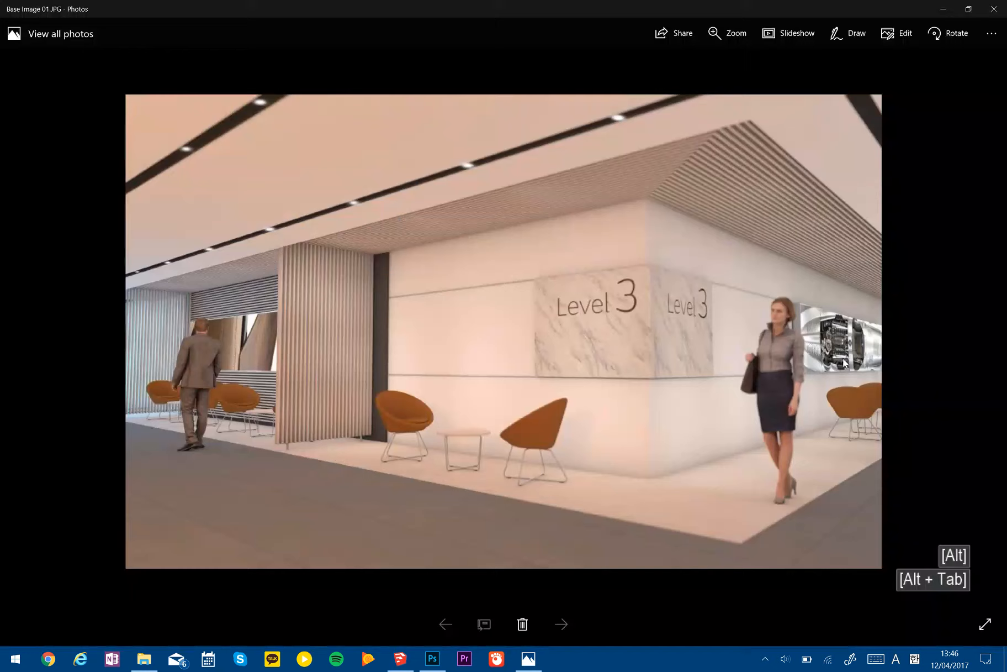
key("alt+Tab")
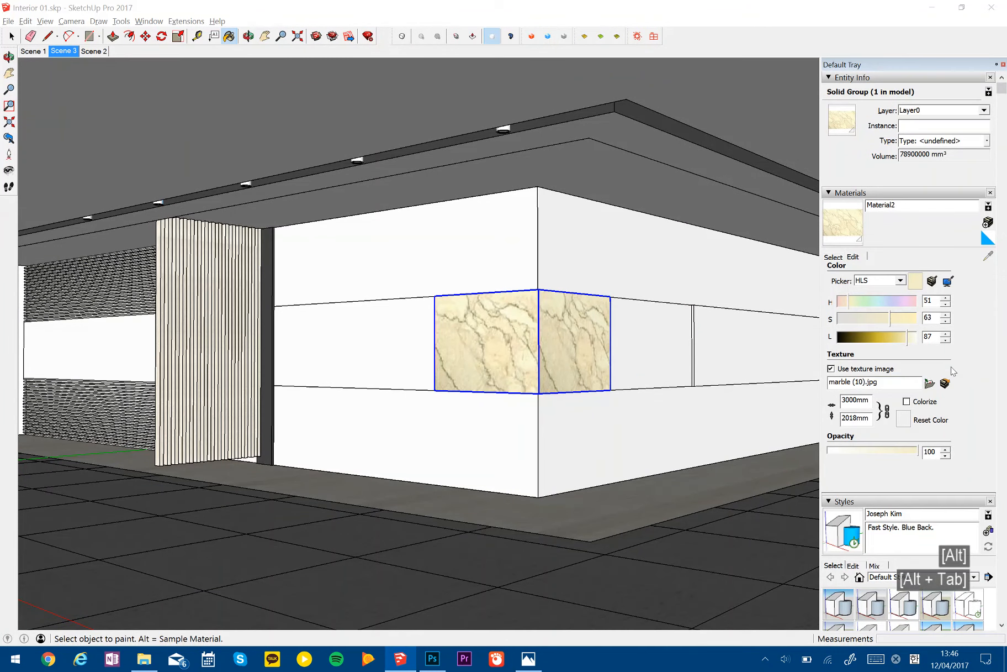
left_click(945, 383)
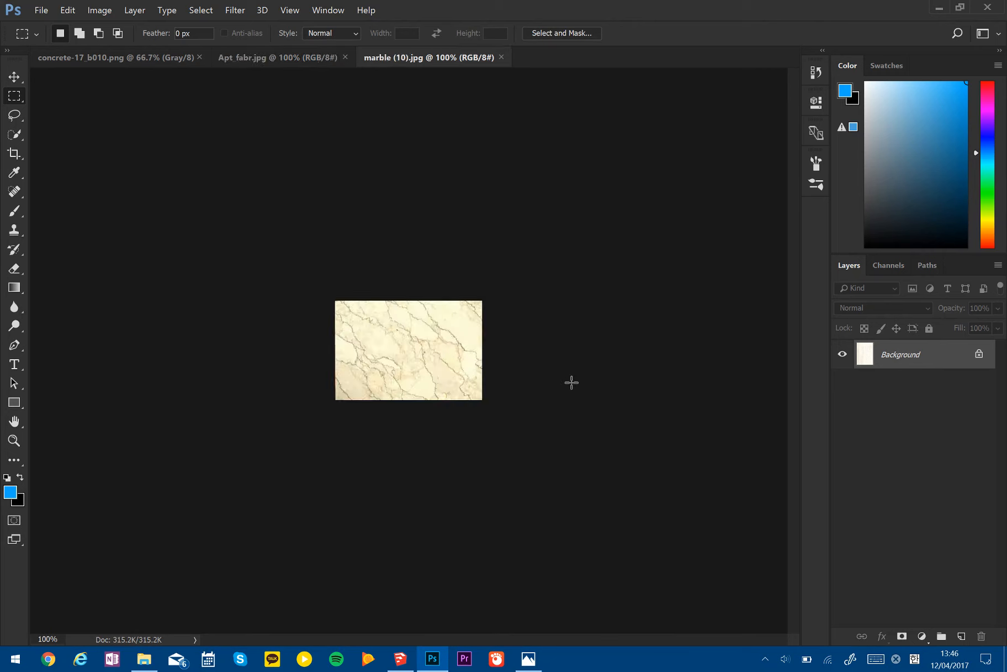
key("ctrl+u")
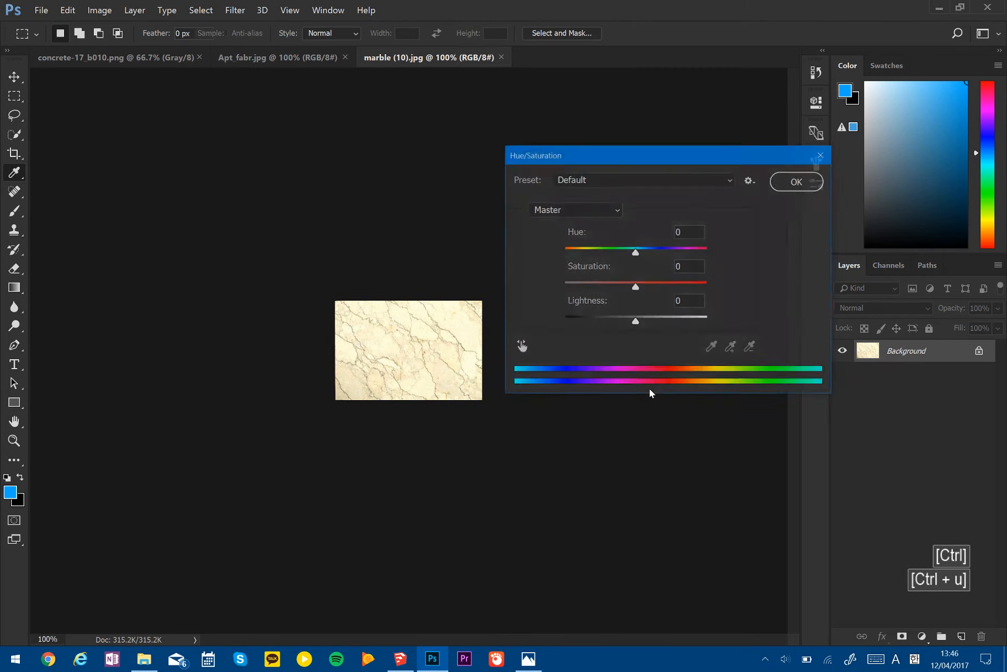
left_click_drag(635, 287, 563, 287)
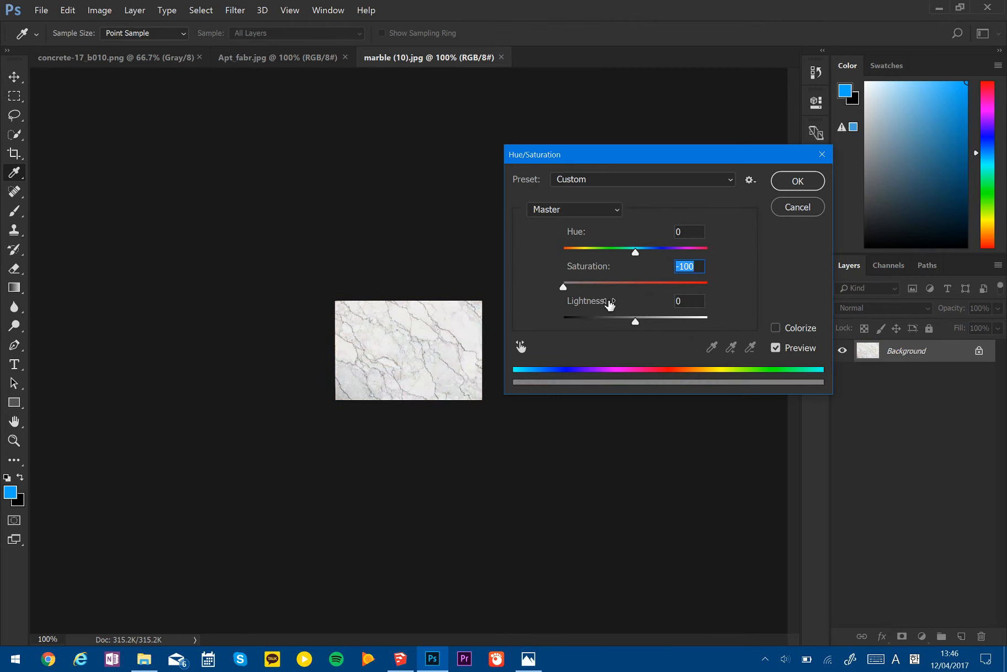
left_click(795, 187)
- Brighten the marble texture and boost its contrast with Levels, using input values 66, 1.45 and 221
key("ctrl+l")
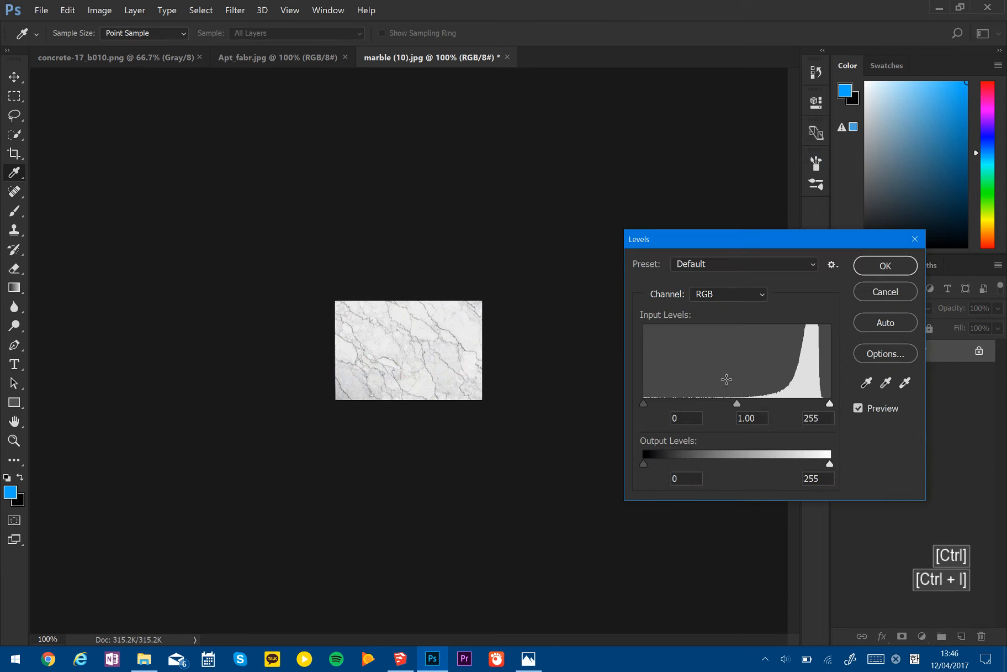
left_click_drag(737, 405, 714, 406)
left_click_drag(830, 404, 805, 406)
left_click_drag(643, 404, 693, 404)
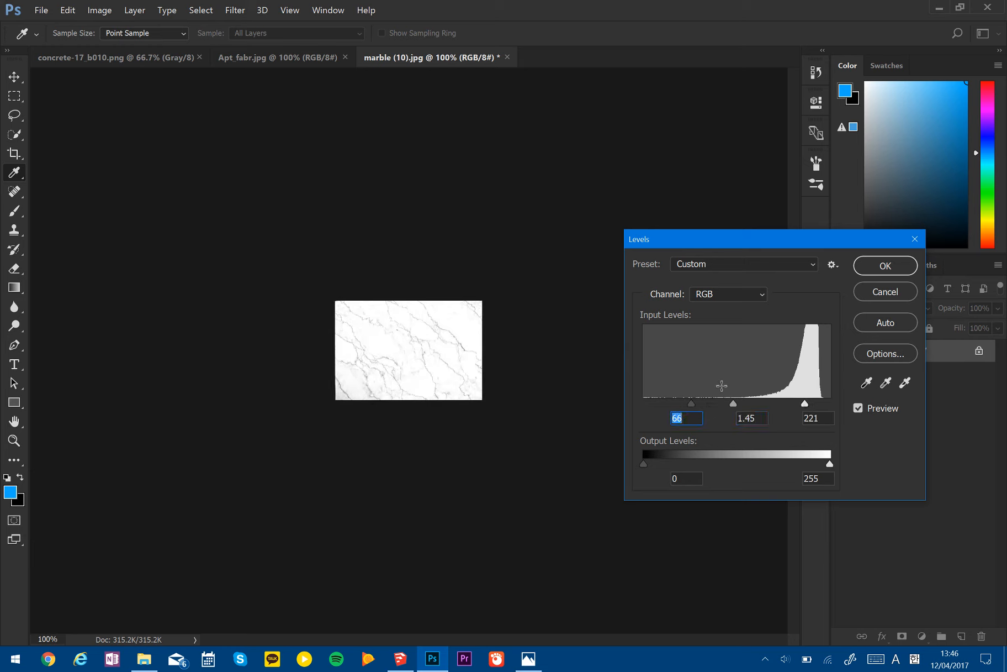
key("Return")
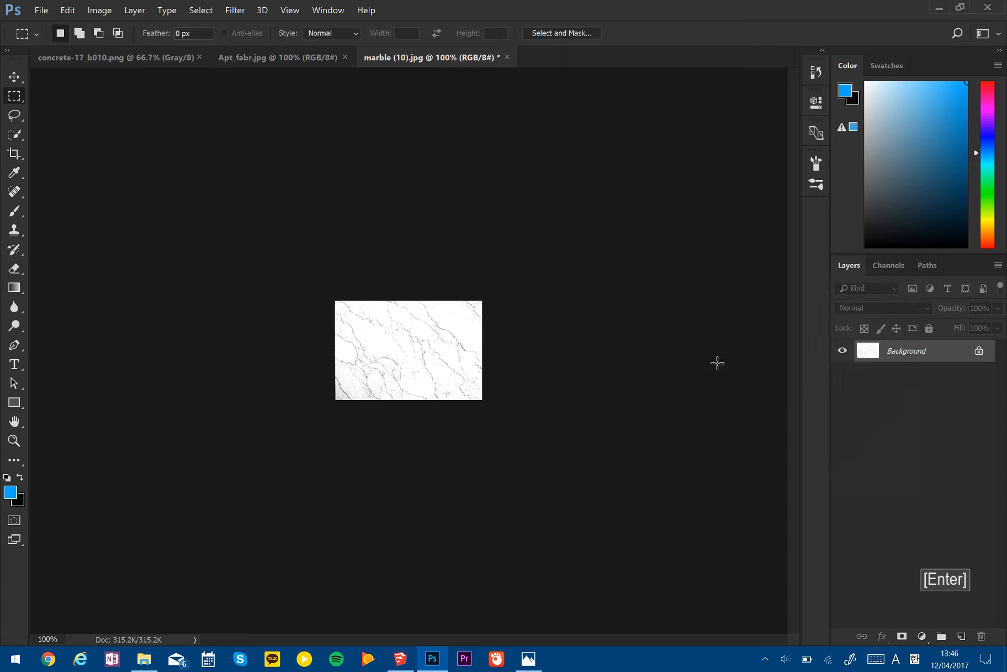
- Save marble (10).jpg at JPEG quality 12, Baseline Optimized, and switch back to SketchUp
key("ctrl")
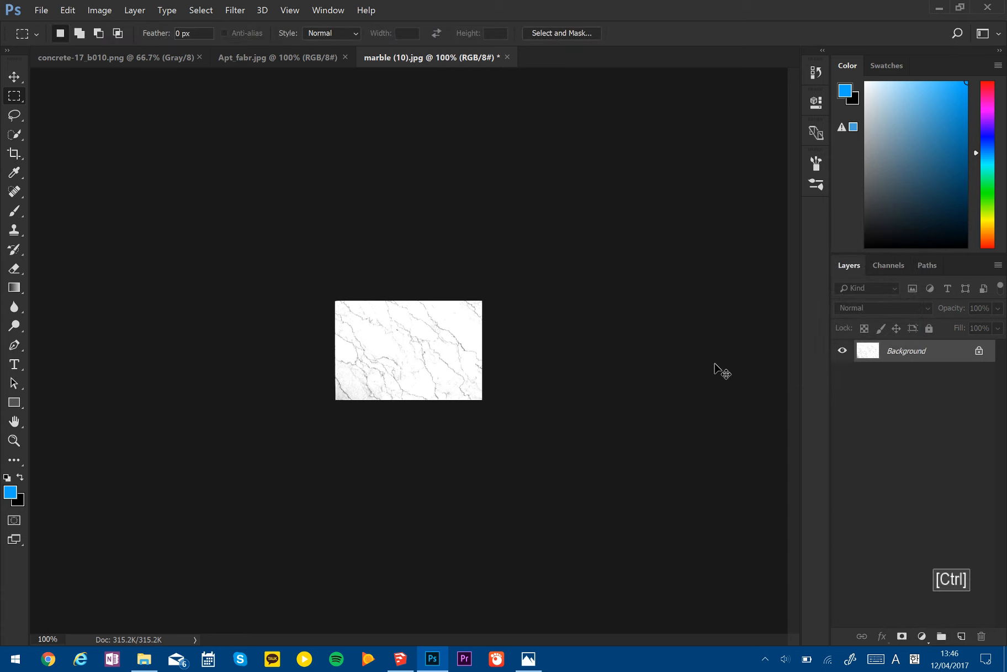
key("ctrl+s")
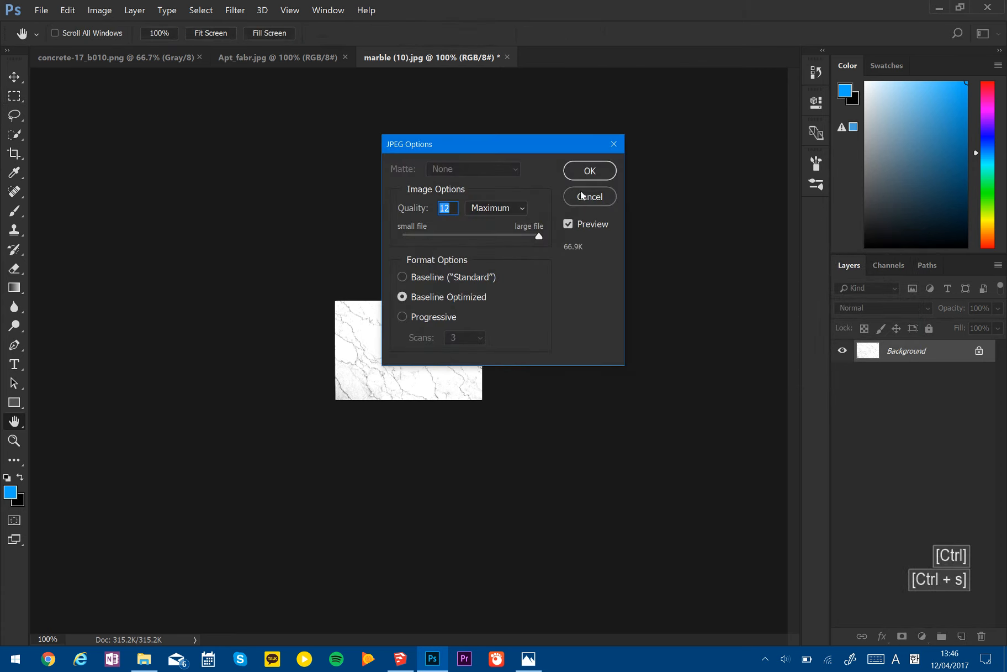
left_click(590, 173)
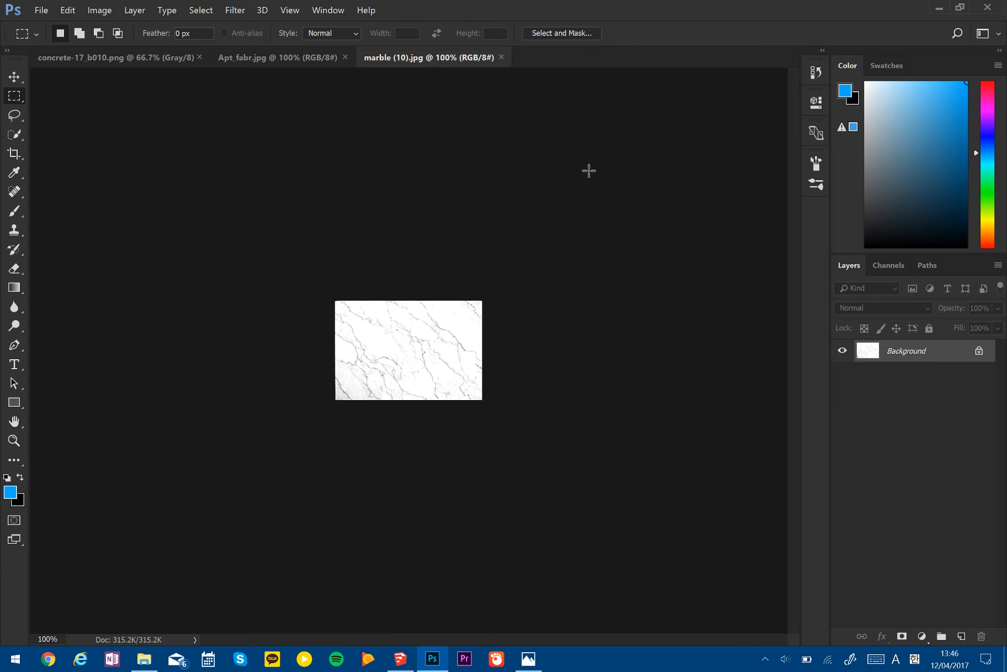
key("alt+Tab")
- Deselect the marble corner panel, leaving no tool active except Select
key("space")
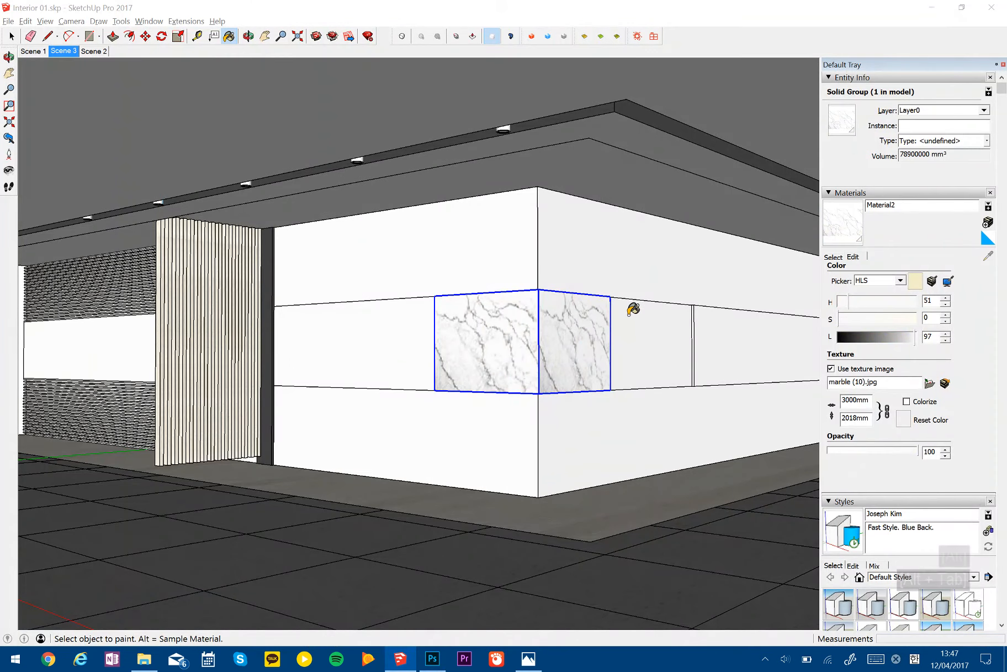
left_click(557, 4)
key("p")
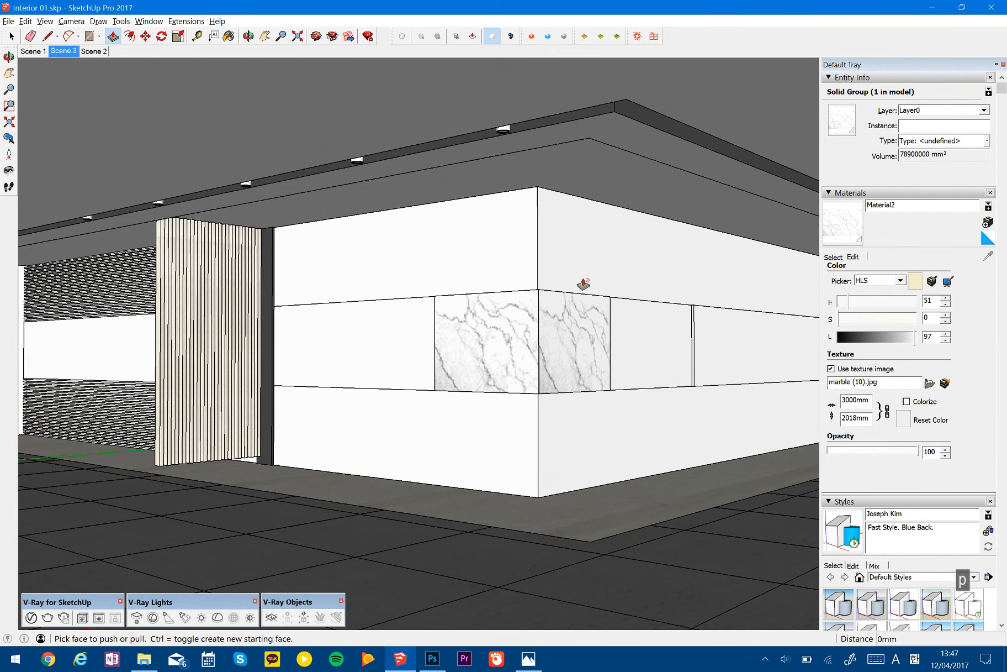
key("space")
key("Escape")
key("Escape")
key("Escape")
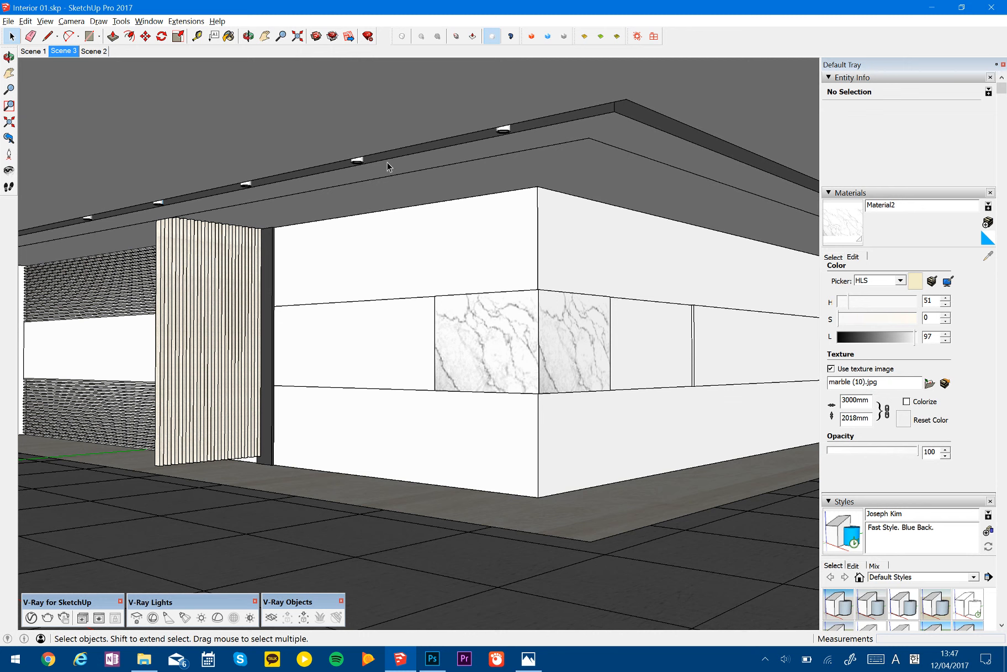
- Start a 3D text reading "Level 3" and compare its wording with the lettering in the reference image
left_click(121, 21)
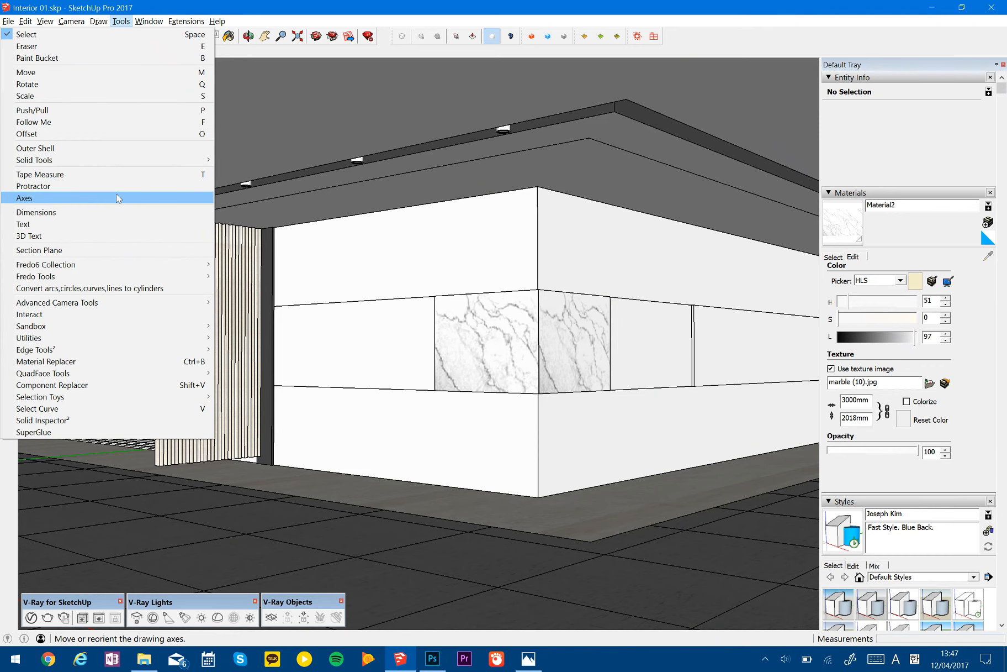
left_click(529, 659)
key("alt+Tab")
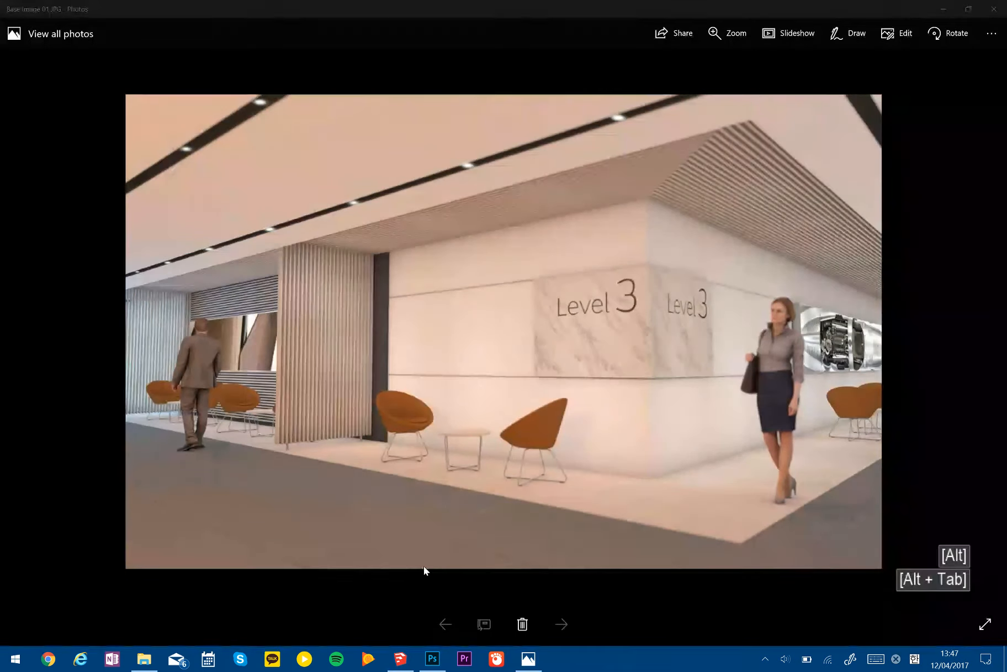
left_click(139, 21)
mouse_move(121, 21)
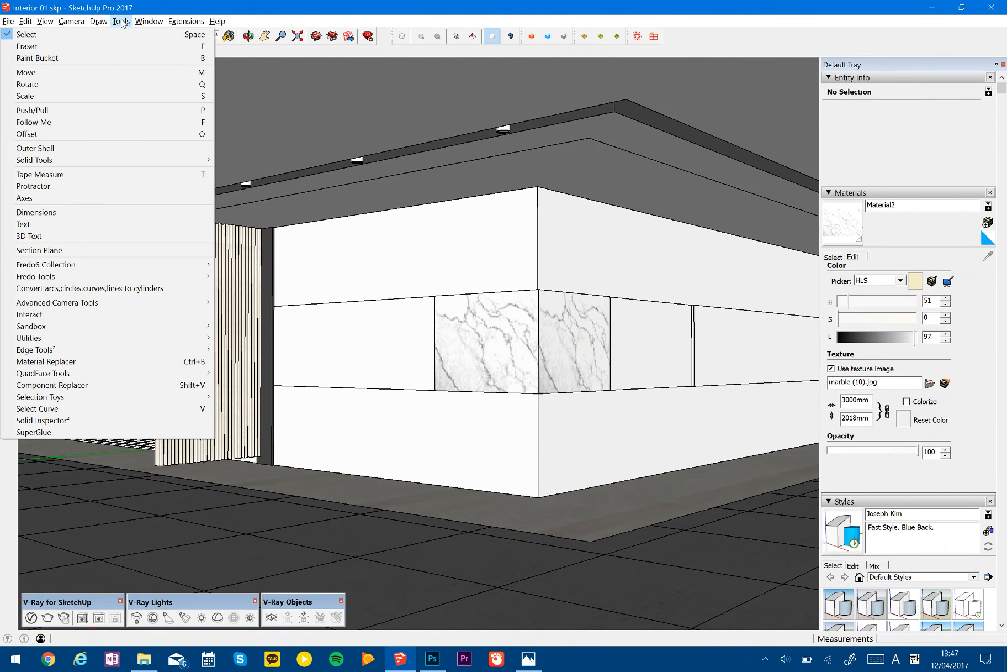
left_click(95, 234)
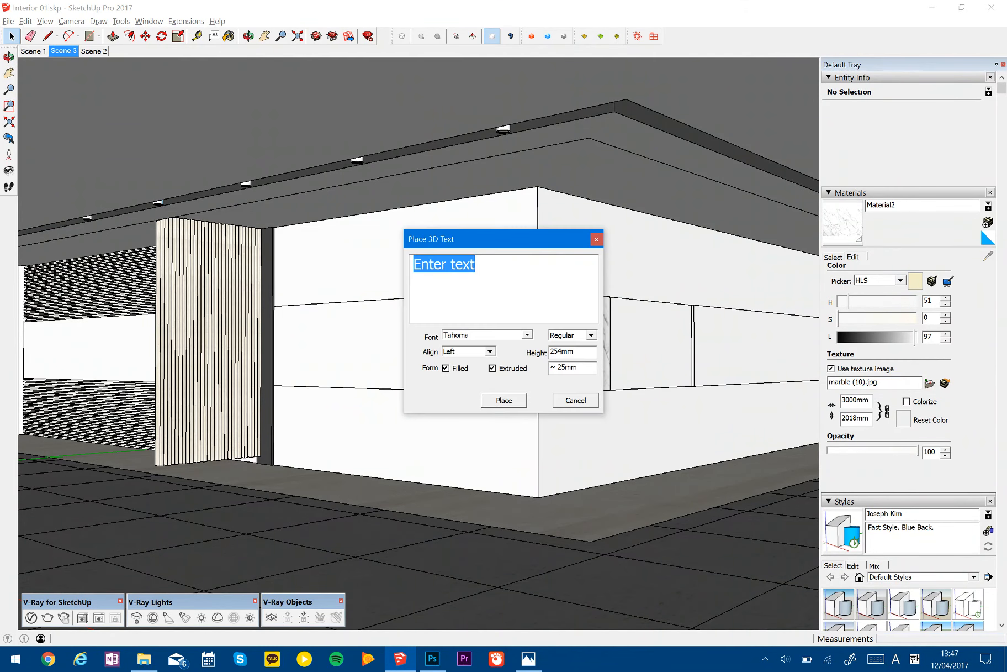
type("Level 3")
key("alt+Tab")
key("alt+Tab")
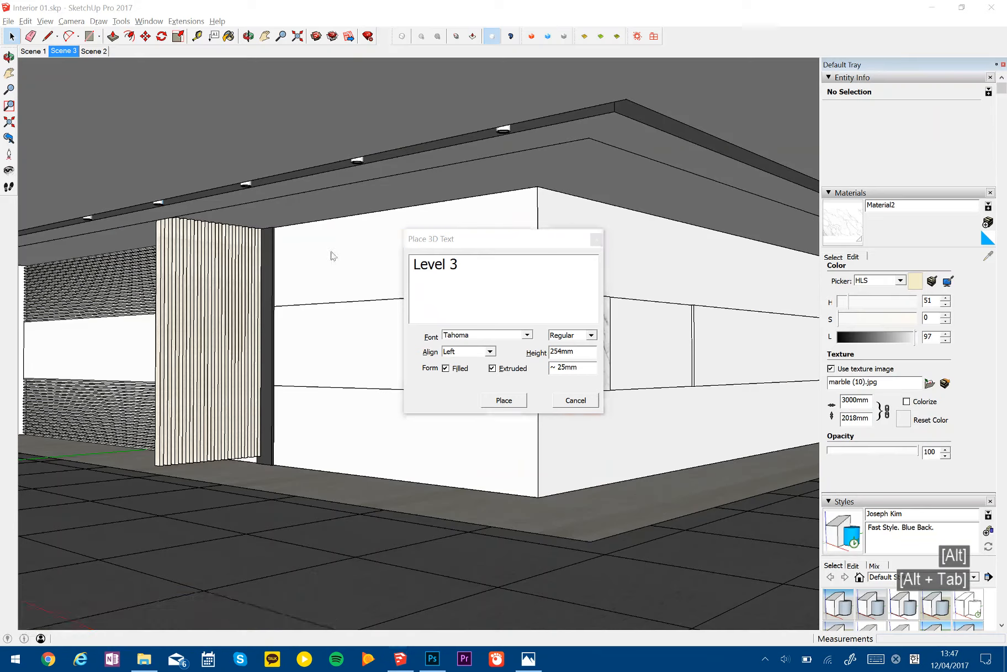
- Turn off extrusion for the 254 mm Tahoma text and place it on the marble panel's left face
key("ctrl+a")
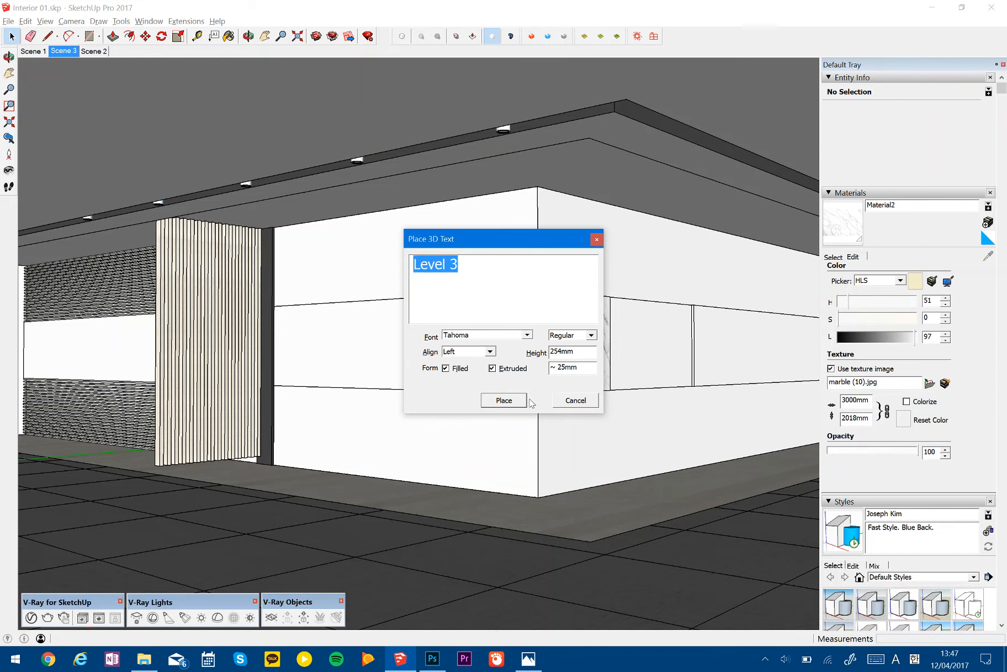
left_click(492, 368)
left_click(504, 400)
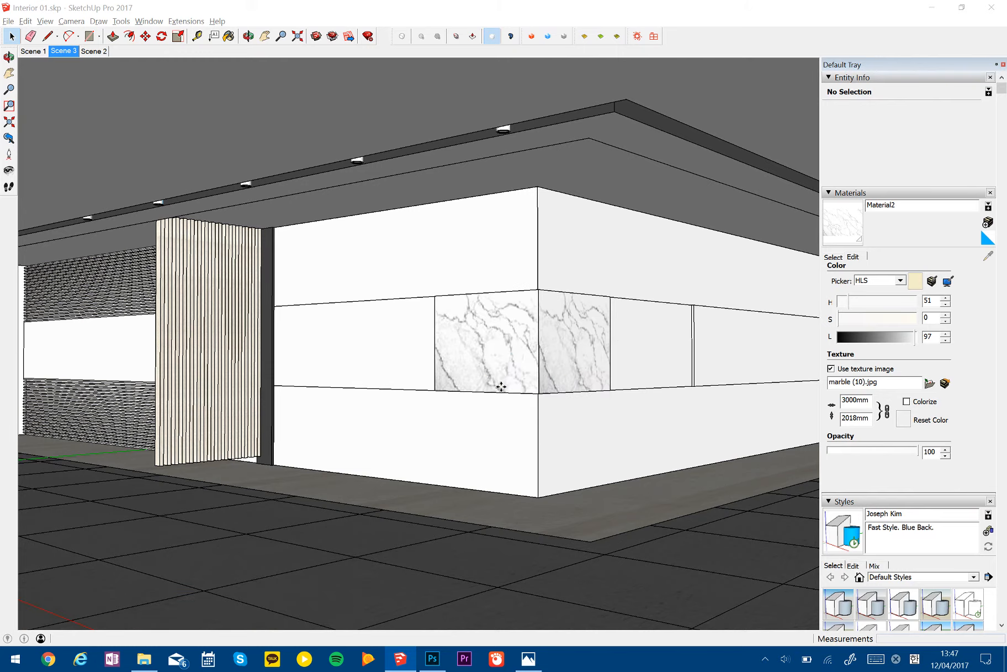
scroll(461, 354, "up", 5)
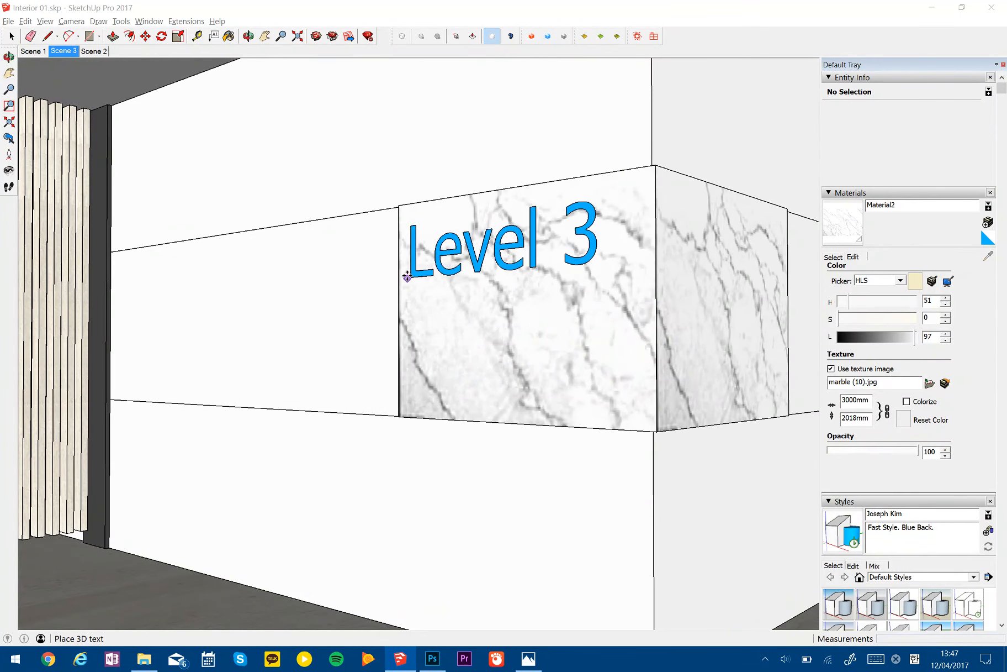
left_click(411, 276)
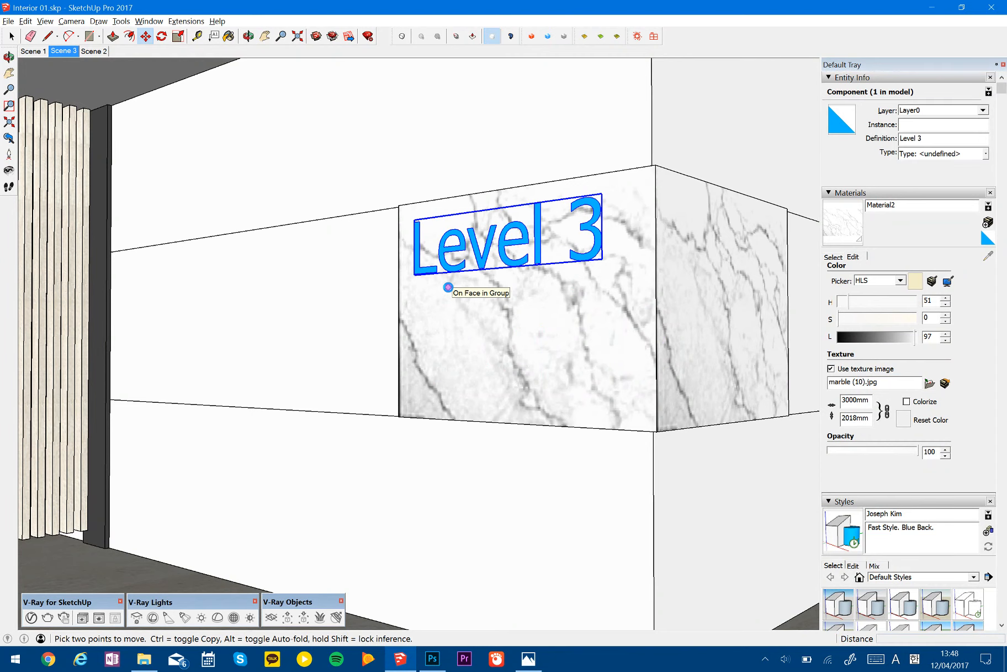
- Check the lettering position in the reference image and move the Level 3 text about 118 mm across the marble face
key("alt+Tab")
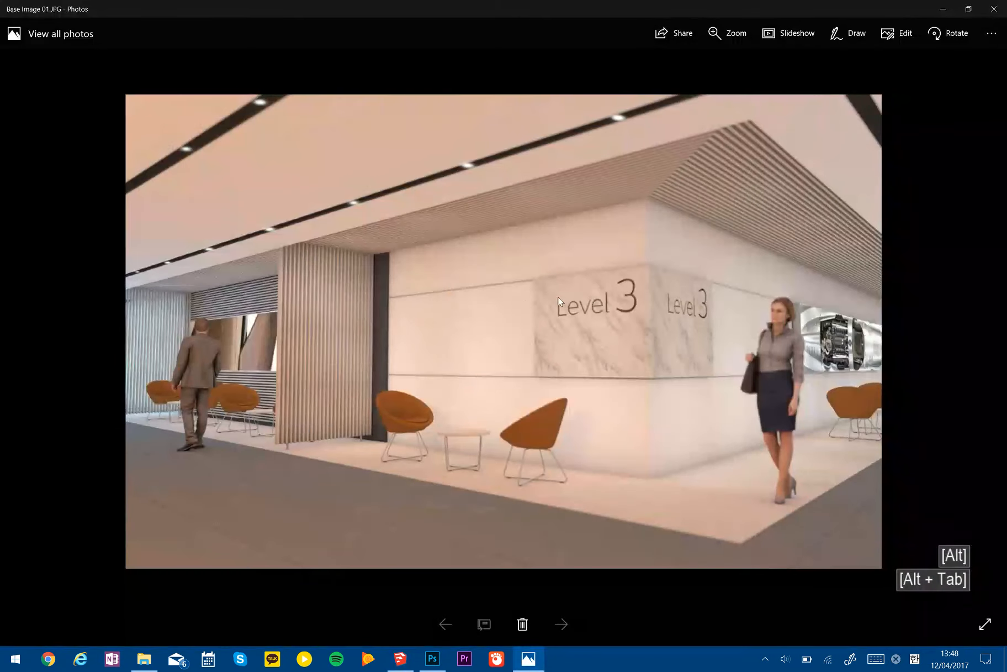
key("alt+Tab")
left_click(526, 306)
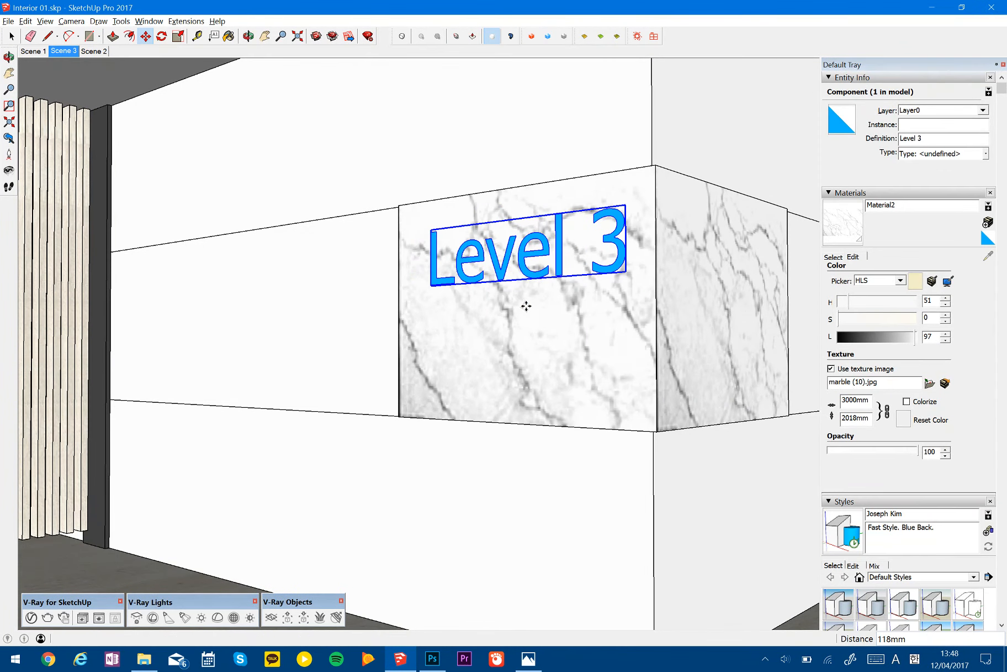
key("space")
- Cut the Level 3 text and paste it in place inside the marble panel group
middle_click_drag(586, 258, 570, 365)
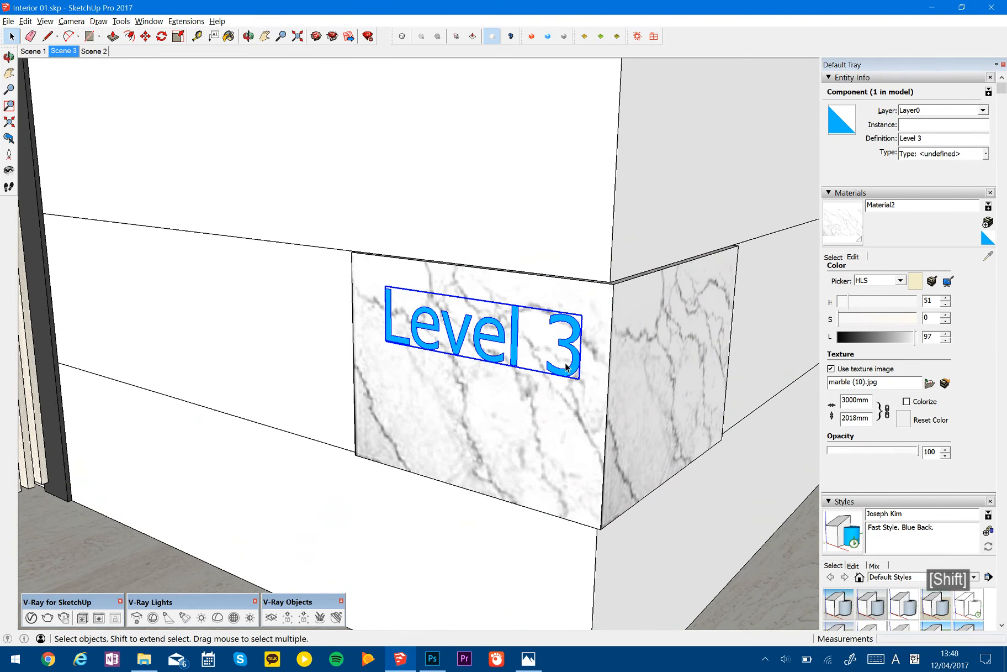
key("ctrl+x")
key("space")
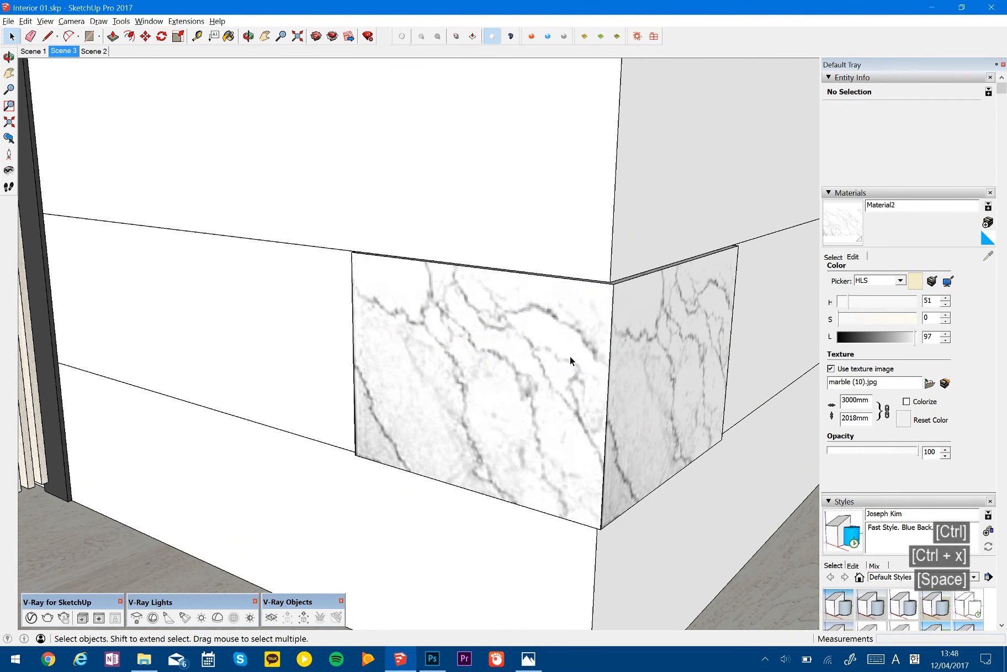
double_click(571, 360)
left_click(570, 360)
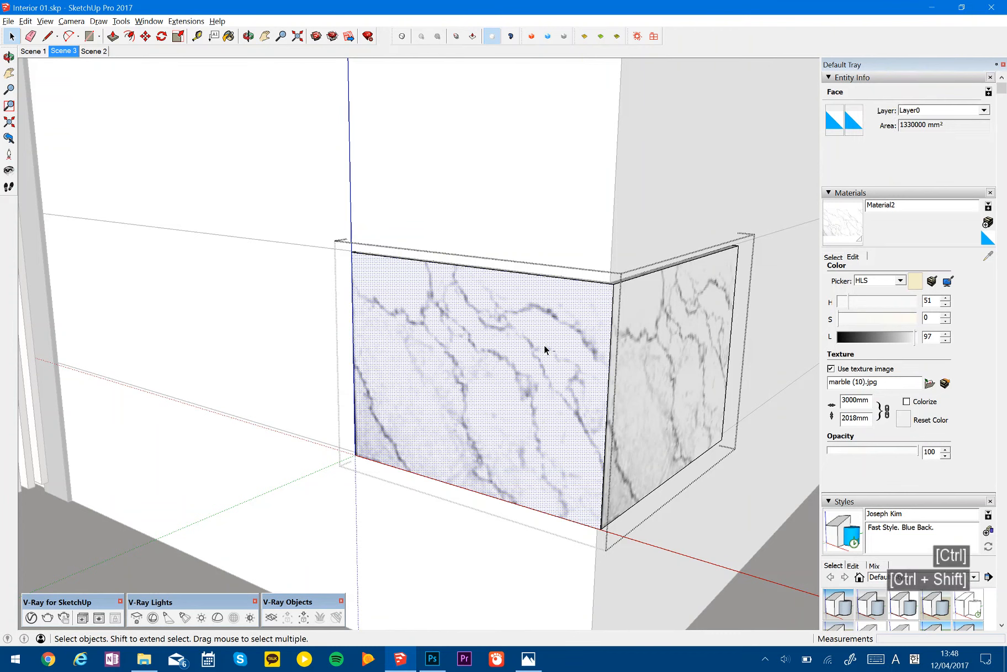
key("ctrl+shift+v")
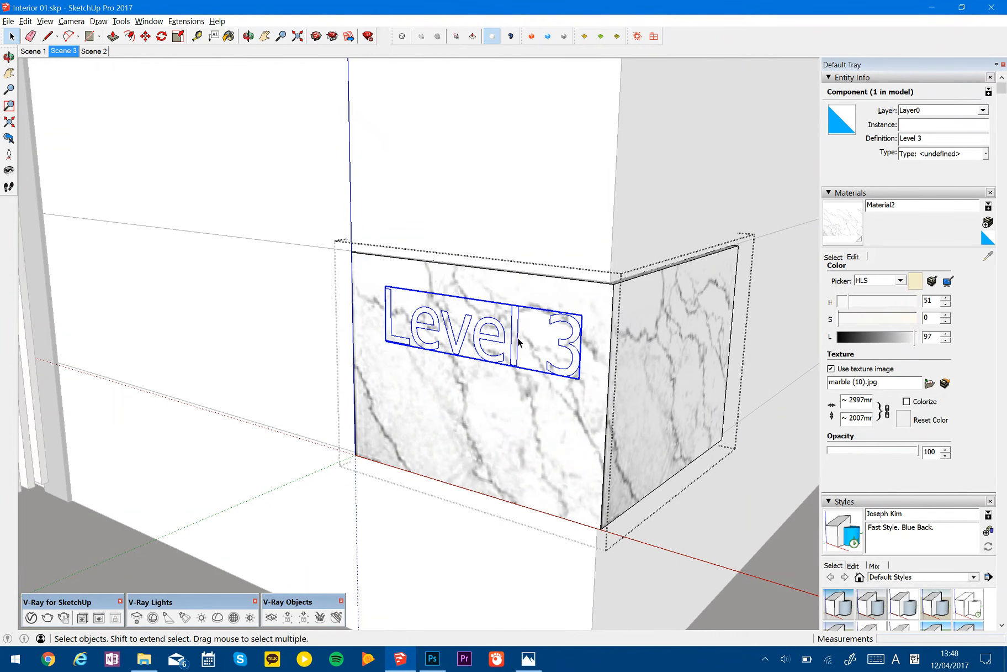
- Explode the Level 3 text into the marble face and check that the letter "l" selects as a separate face
right_click(519, 342)
left_click(547, 388)
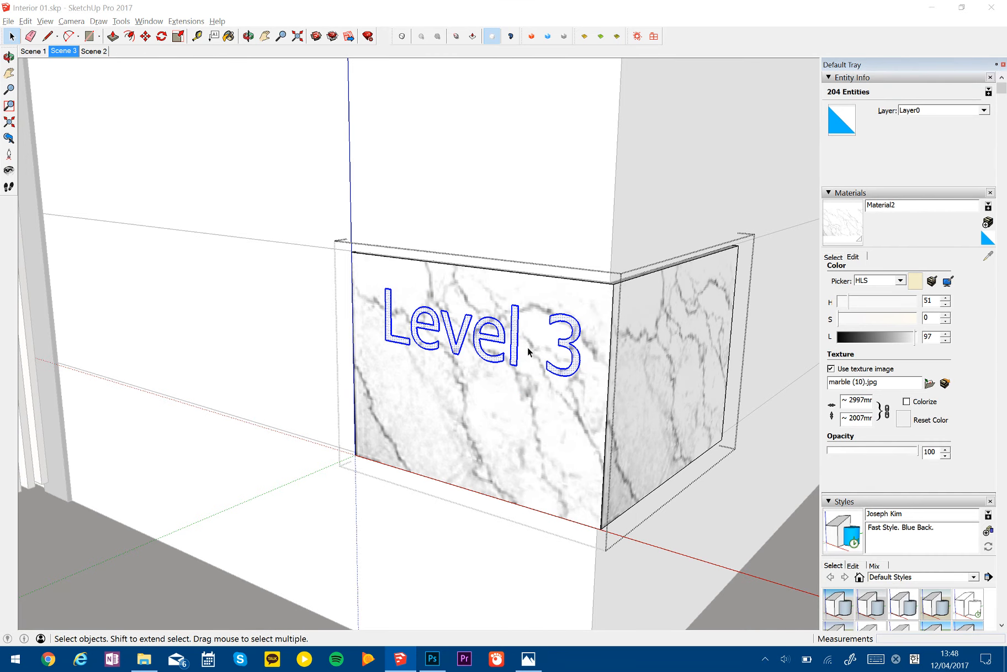
scroll(528, 351, "up", 5)
middle_click_drag(562, 297, 472, 299)
left_click(472, 302)
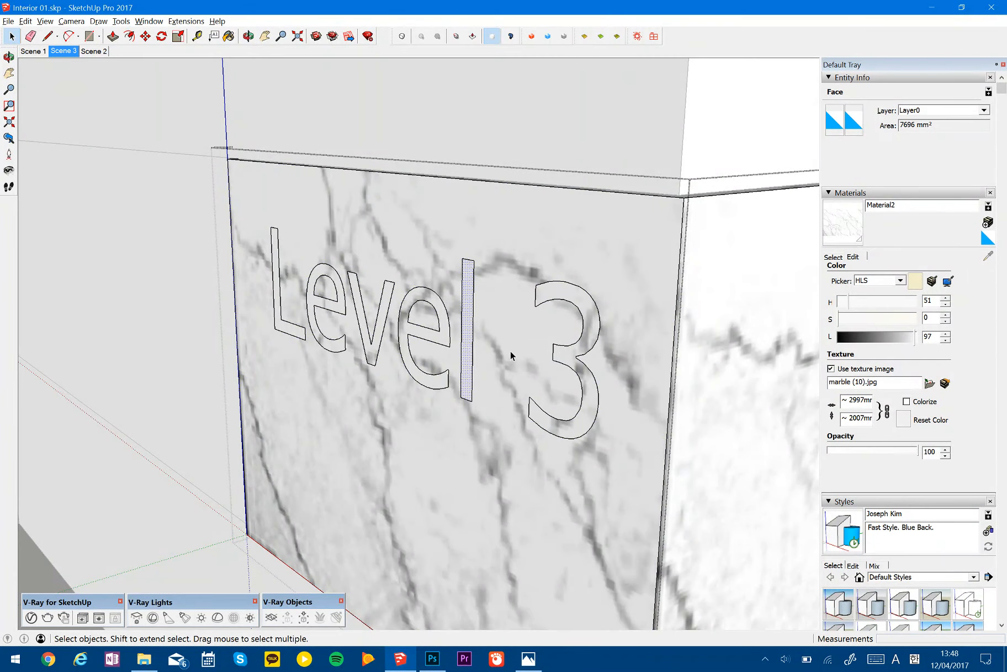
key("p")
left_click(587, 341)
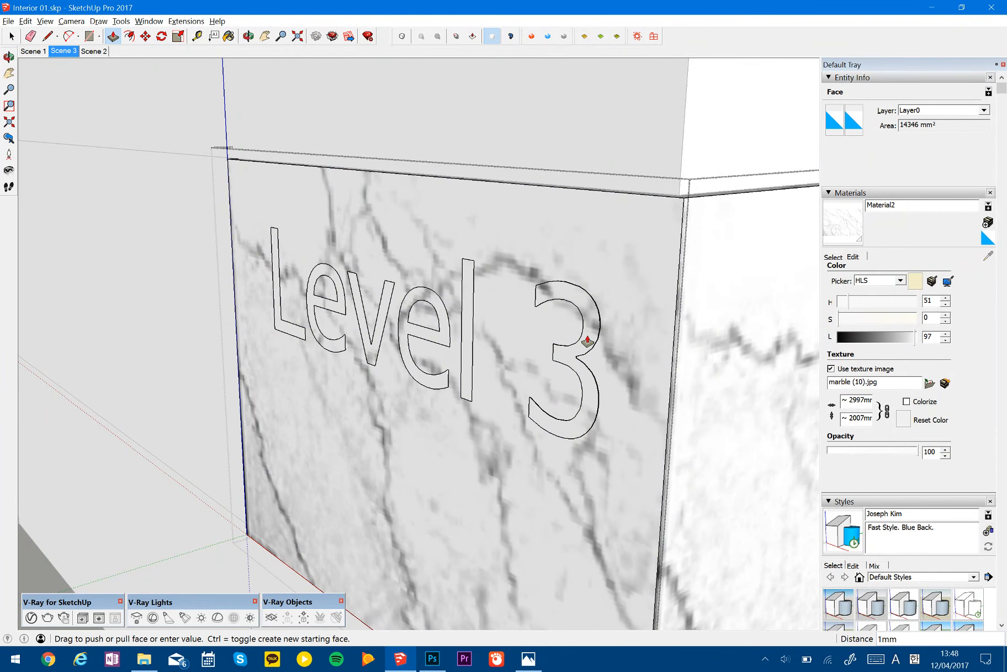
key("space")
- Create a dark grey material named "text" with its HLS lightness set to 23
middle_click_drag(554, 359, 718, 312)
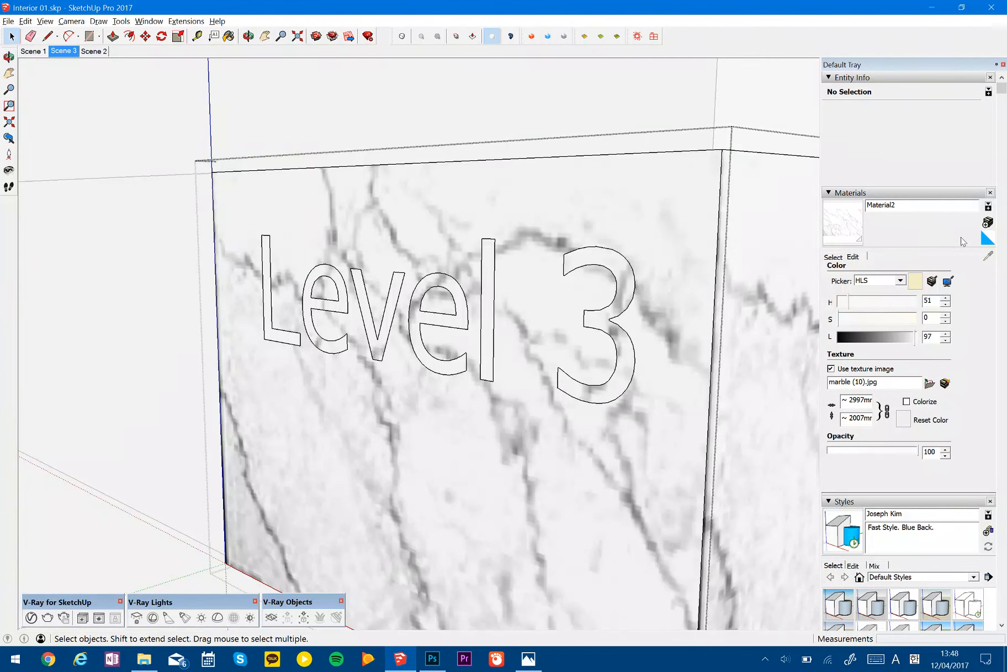
left_click(833, 257)
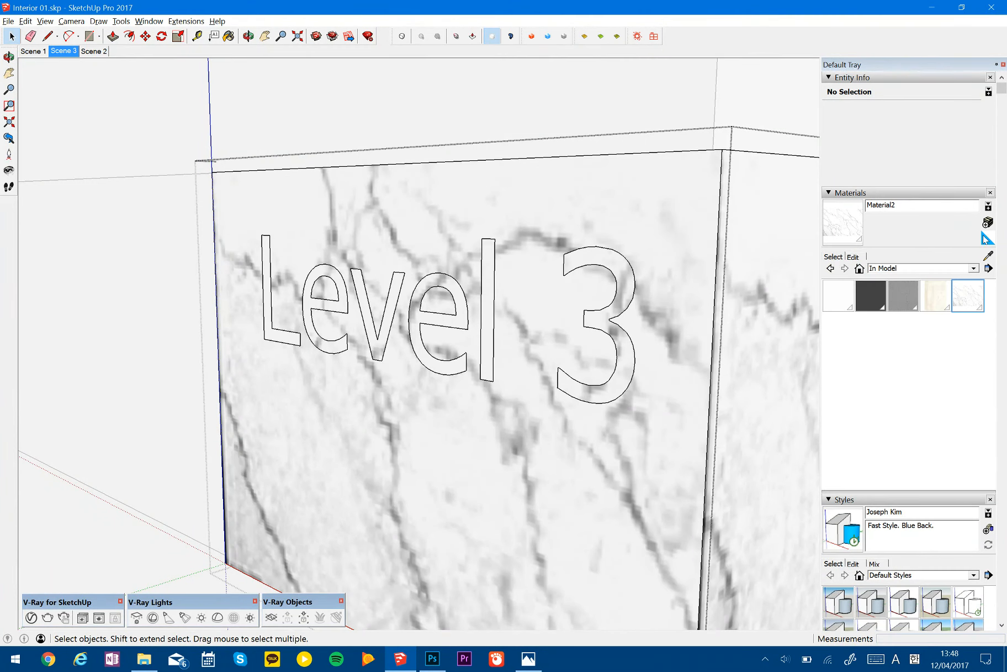
left_click(987, 237)
left_click(988, 221)
left_click(682, 263)
left_click_drag(682, 264, 675, 261)
type("text")
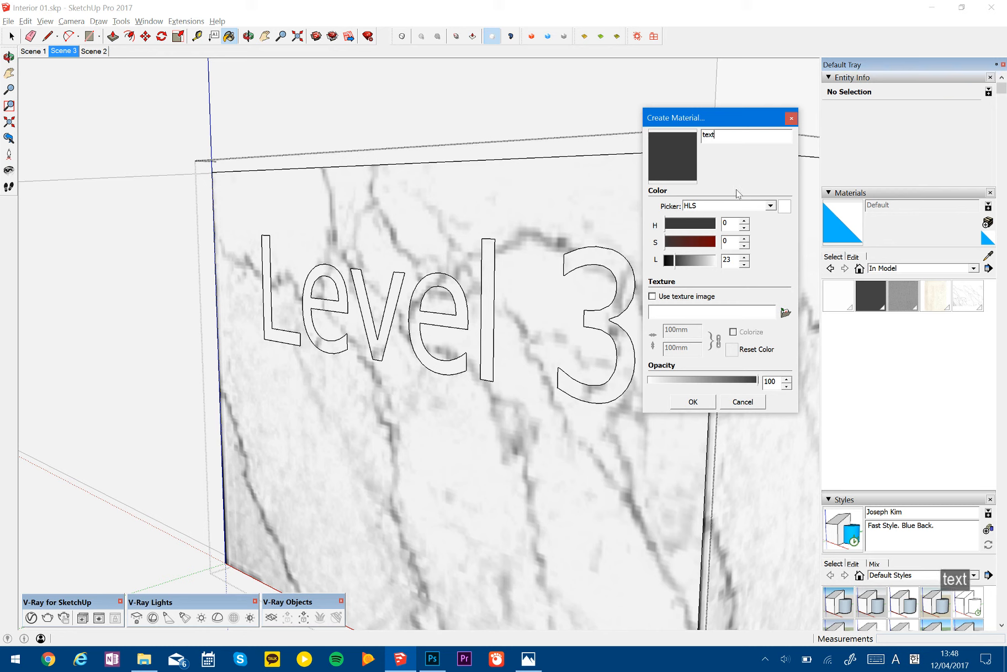
left_click(712, 398)
- Paint each character of the Level 3 lettering on the marble face with the "text" material
left_click(606, 315)
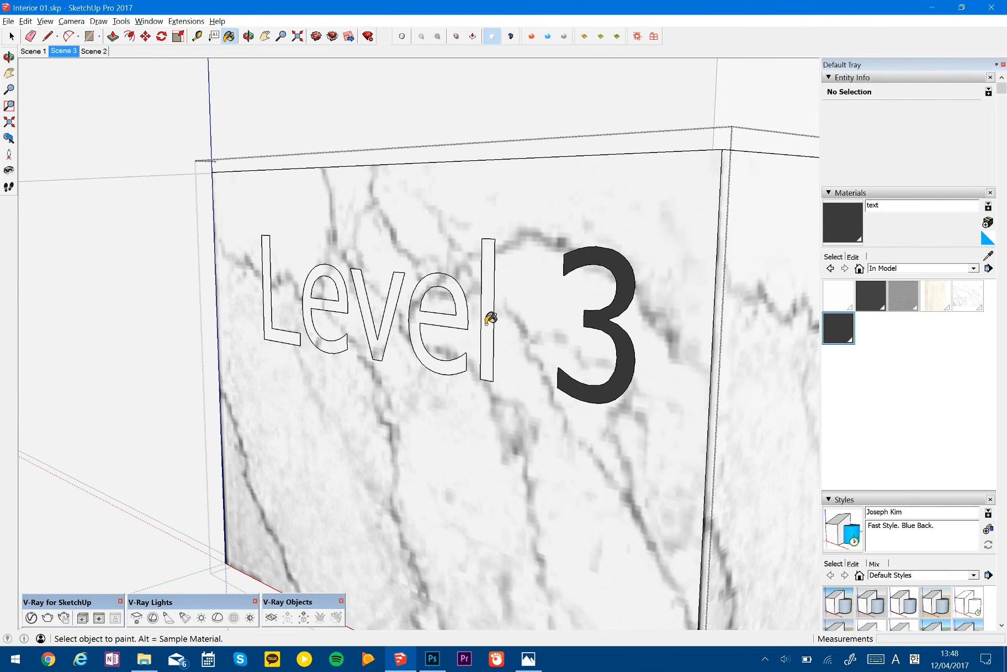
left_click(486, 304)
left_click(466, 305)
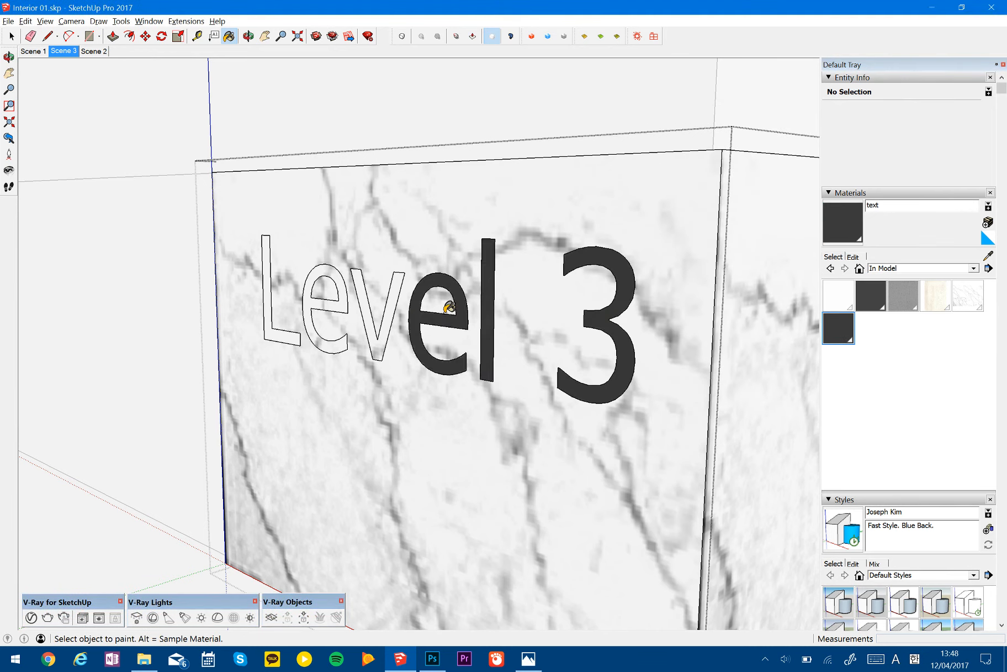
left_click(396, 301)
left_click(338, 299)
left_click(264, 287)
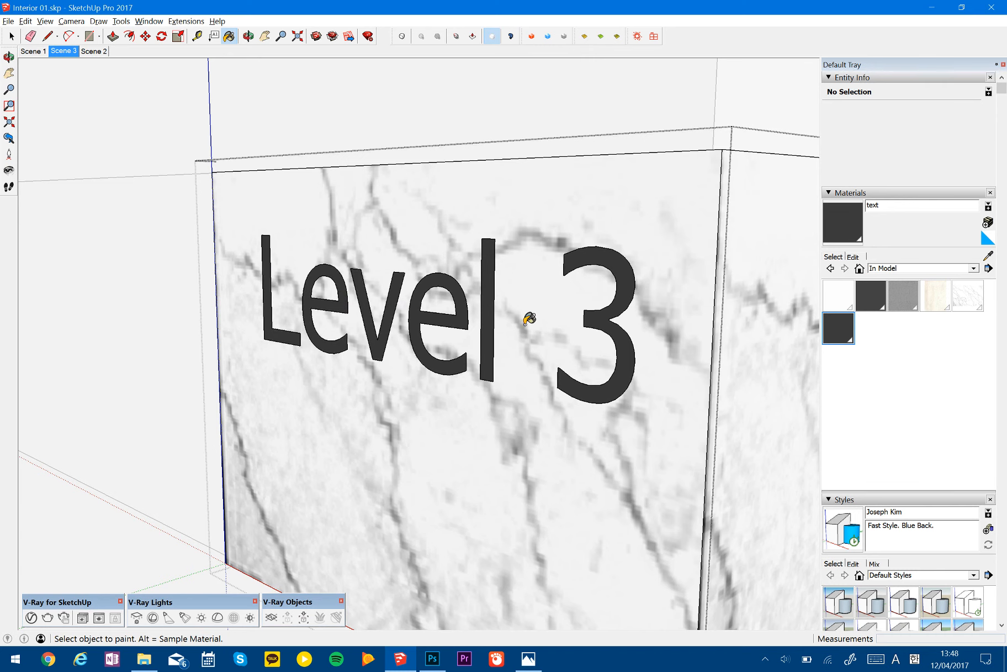
- Try to extrude the painted number 3 from the marble face with Push/Pull
key("p")
scroll(620, 333, "up", 3)
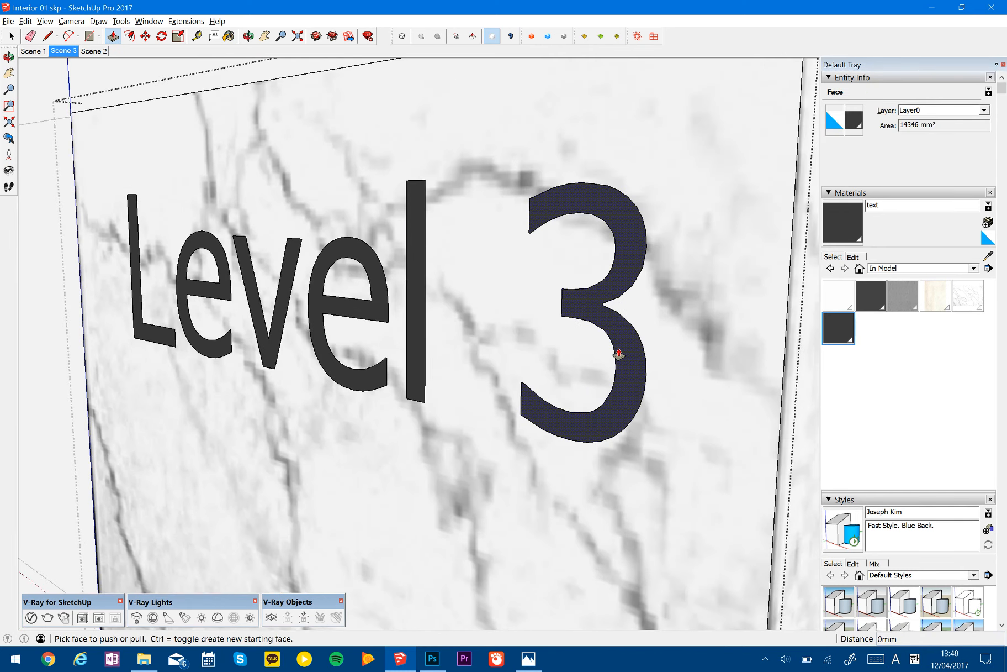
left_click(620, 353)
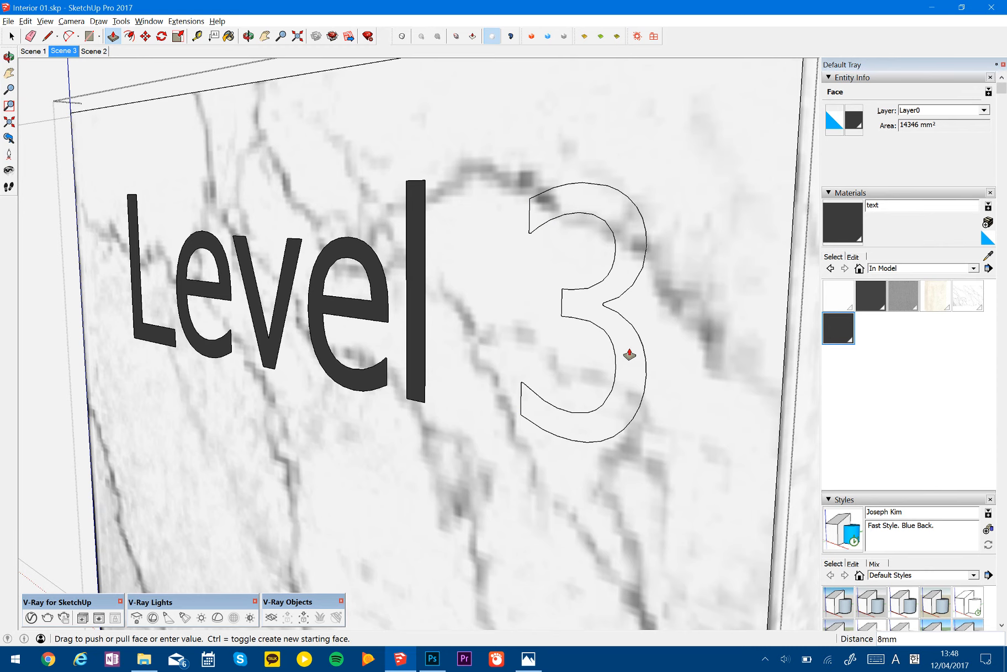
middle_click_drag(629, 355, 616, 362)
key("space")
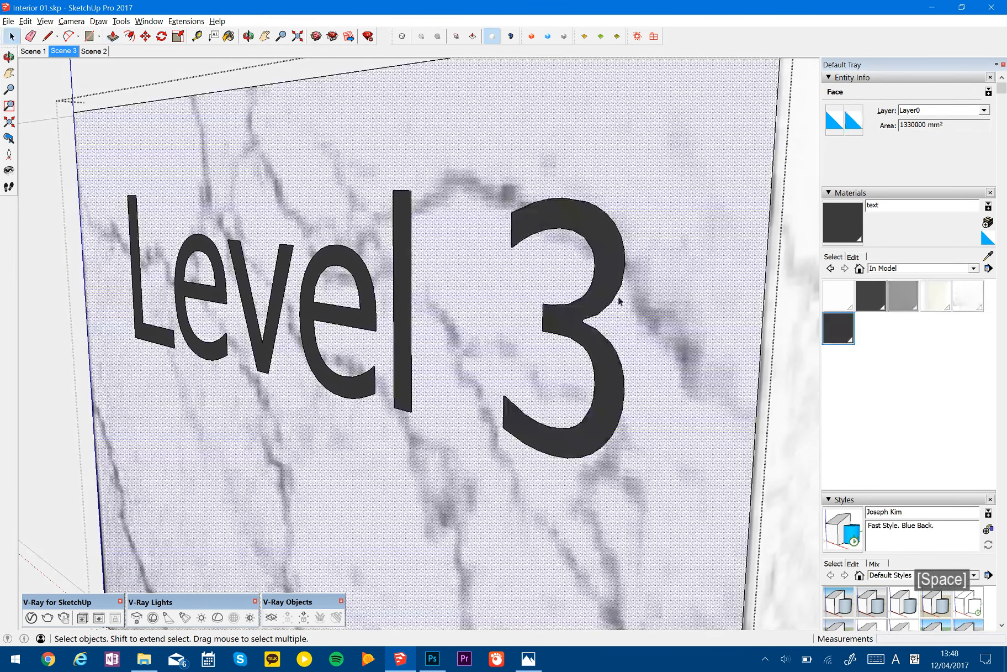
left_click(607, 290)
key("p")
scroll(607, 364, "up", 3)
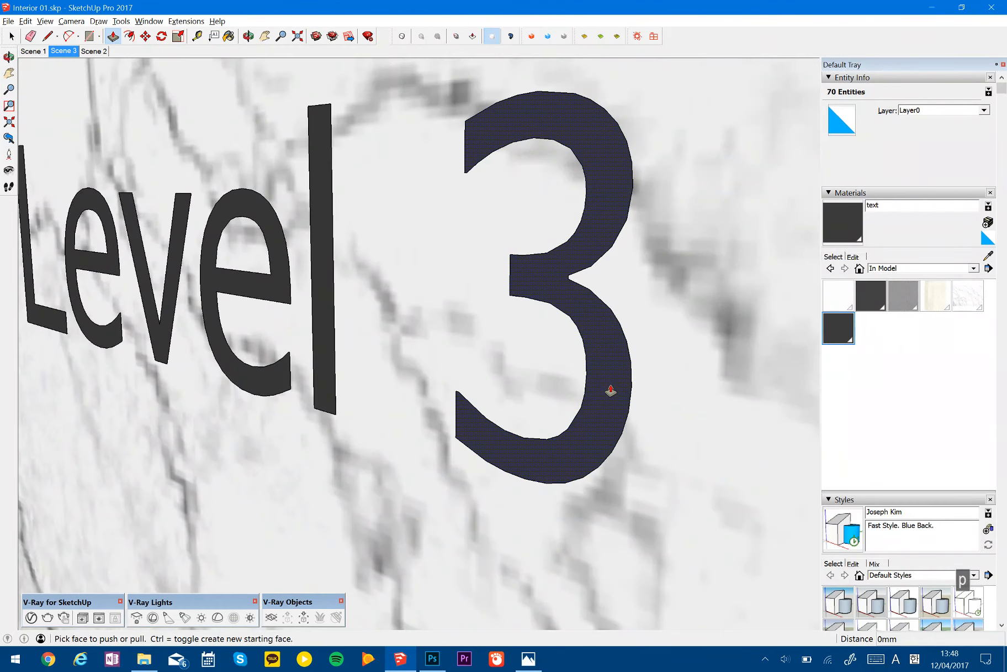
left_click(607, 398)
middle_click_drag(607, 380, 558, 374)
key("space")
- Select the whole Level 3 lettering and move it about 1 mm perpendicular to the marble face
double_click(580, 311)
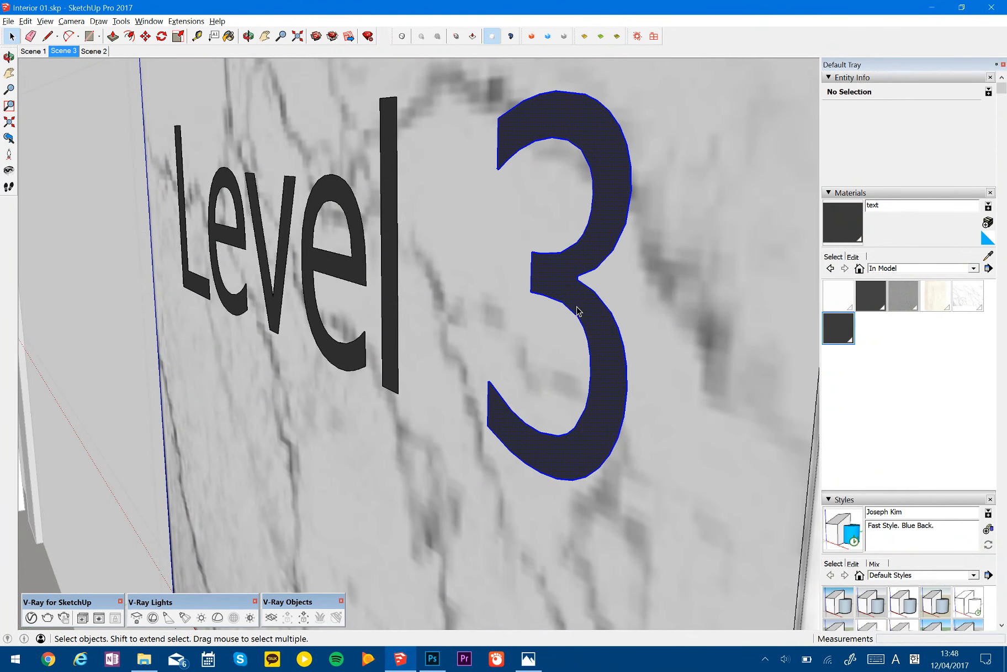
scroll(572, 335, "down", 5)
middle_click_drag(573, 334, 381, 243)
left_click_drag(261, 177, 677, 399)
key("m")
middle_click_drag(513, 232, 548, 352)
left_click(548, 352)
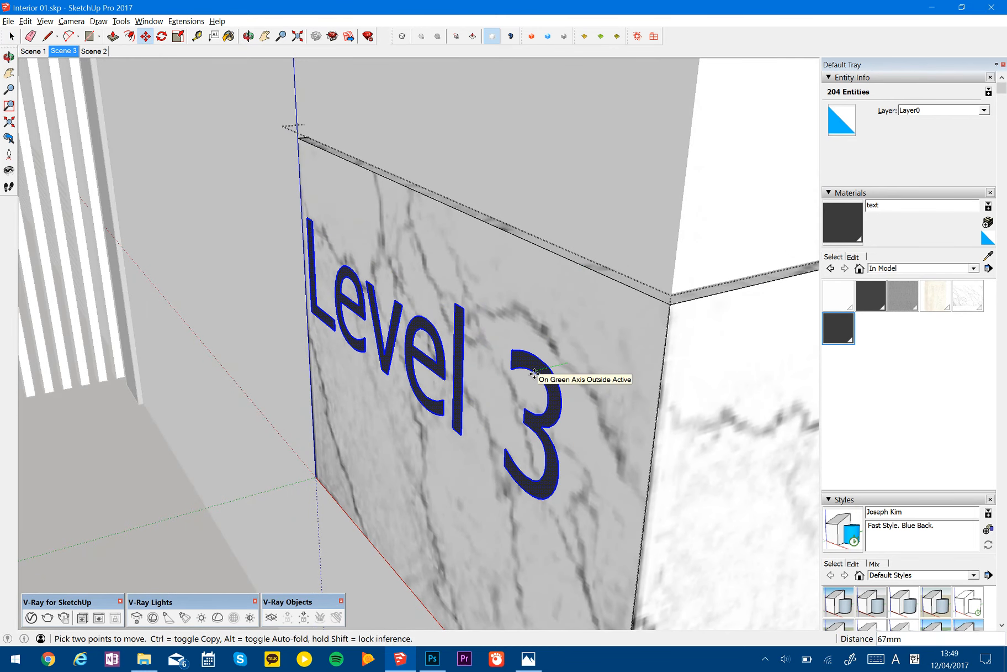
key("space")
key("m")
left_click(567, 356)
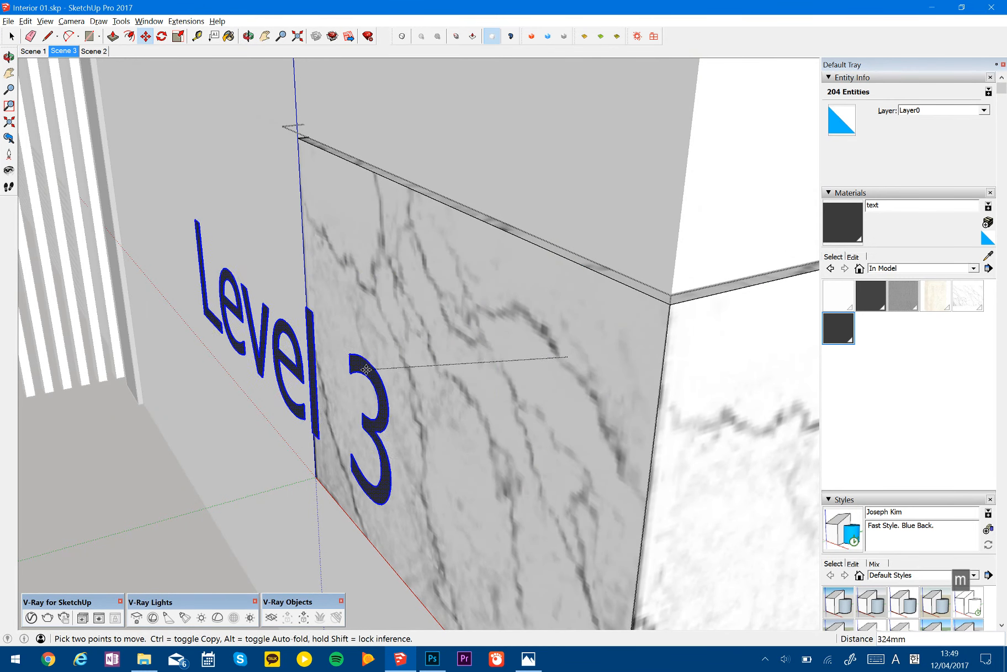
key("shift")
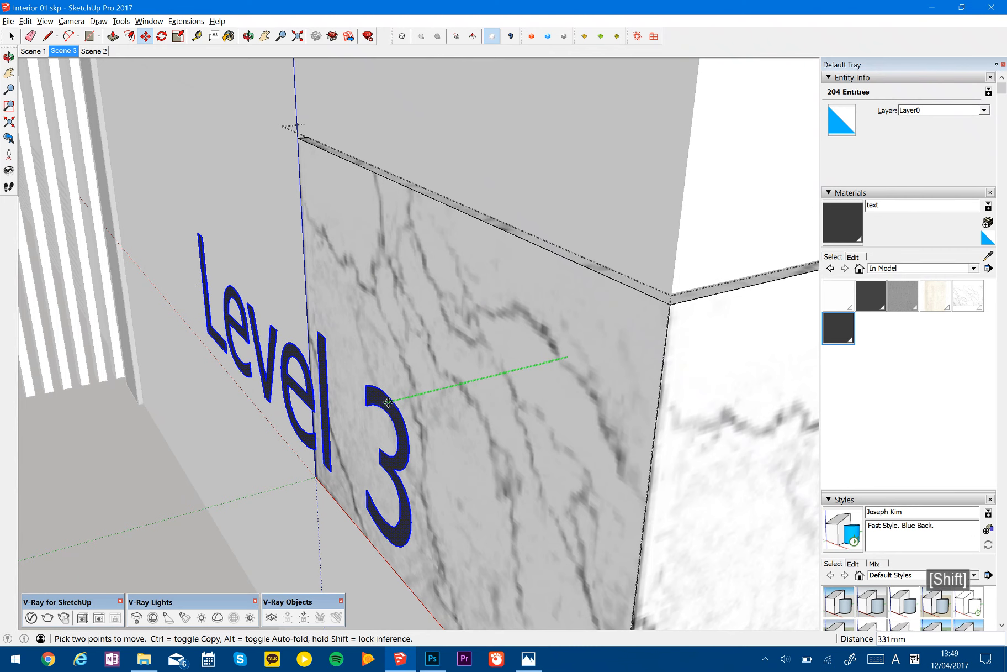
left_click(503, 531)
middle_click_drag(490, 432, 602, 368)
- Paint all the selected Level 3 letter faces with the "text" material in one go
key("b")
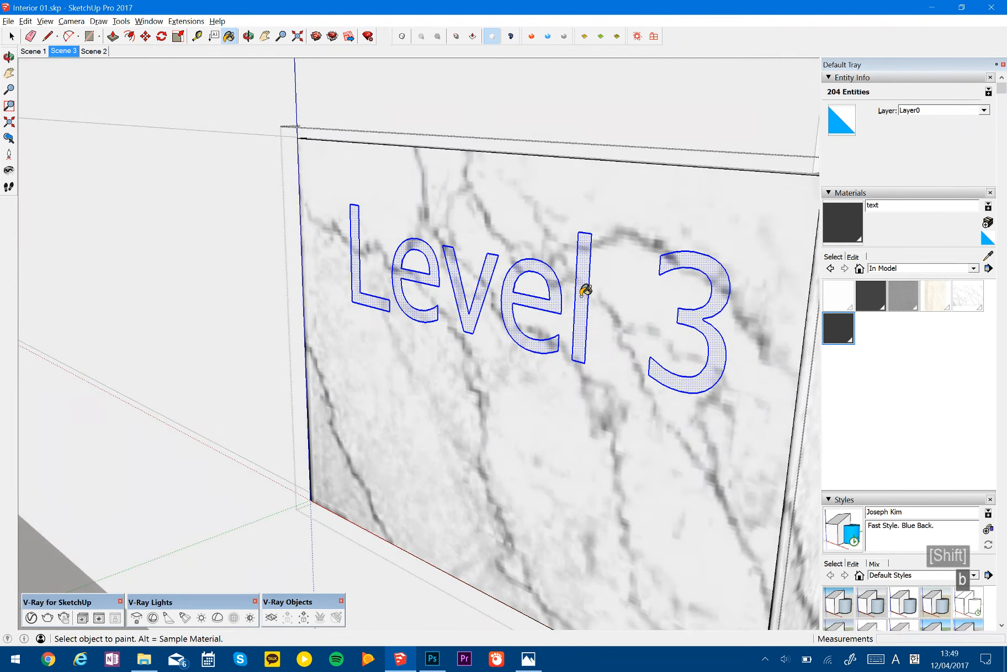
left_click(585, 290)
mouse_move(632, 312)
middle_mouse_down()
mouse_move(652, 344)
mouse_move(712, 318)
middle_mouse_up()
key("space")
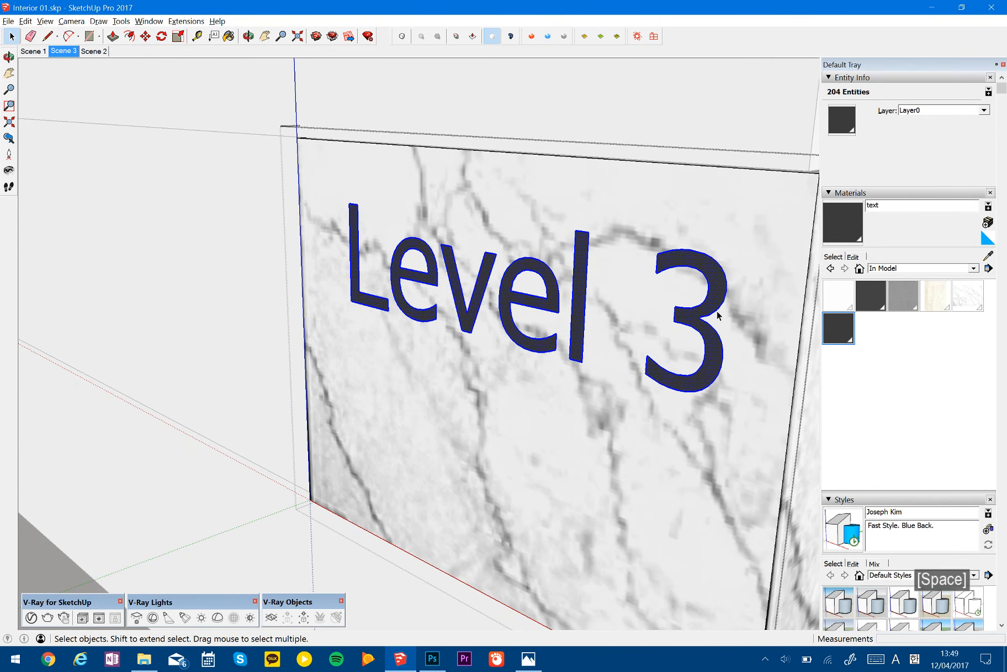
- Extrude the number 3 by 10 mm out of the marble face with Push/Pull
scroll(713, 318, "up", 5)
key("p")
left_click_drag(699, 308, 718, 264)
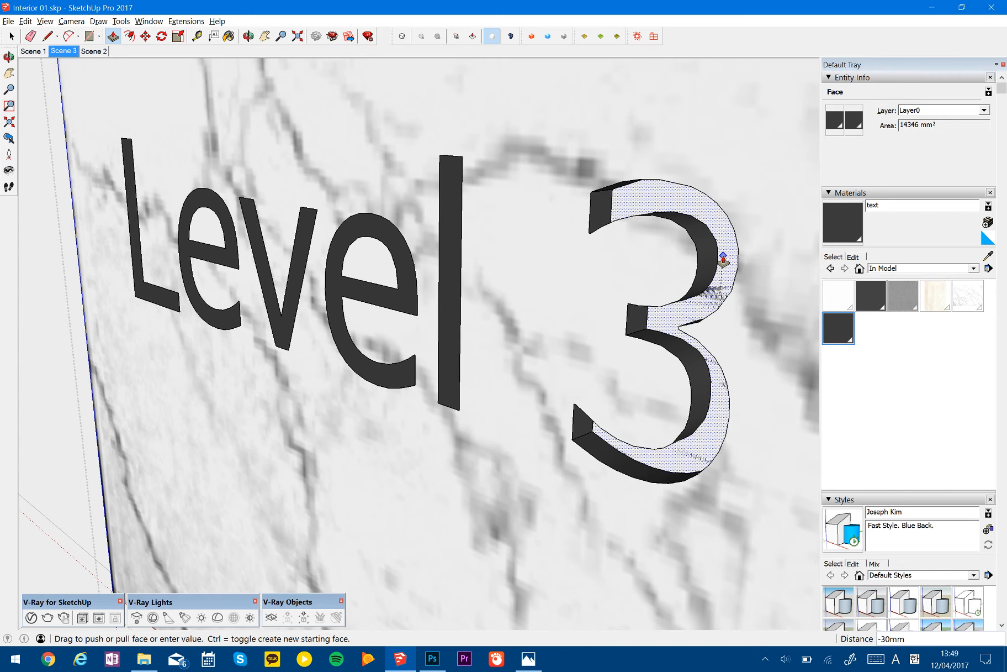
type("0")
key("Return")
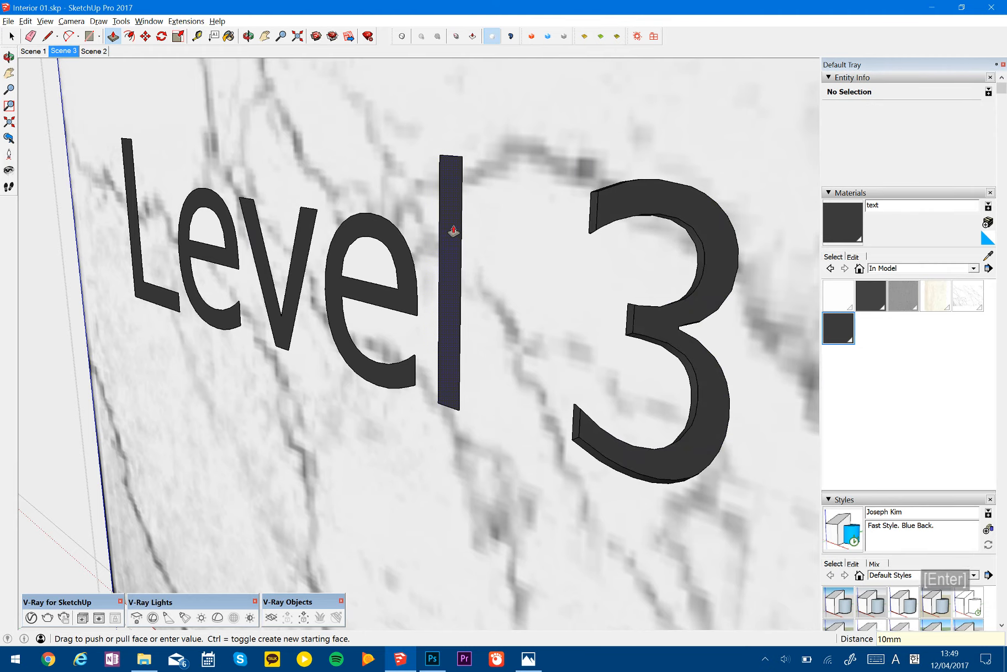
- Repeat the 10 mm extrusion on the remaining letters of the word "Level"
scroll(391, 317, "up", 6)
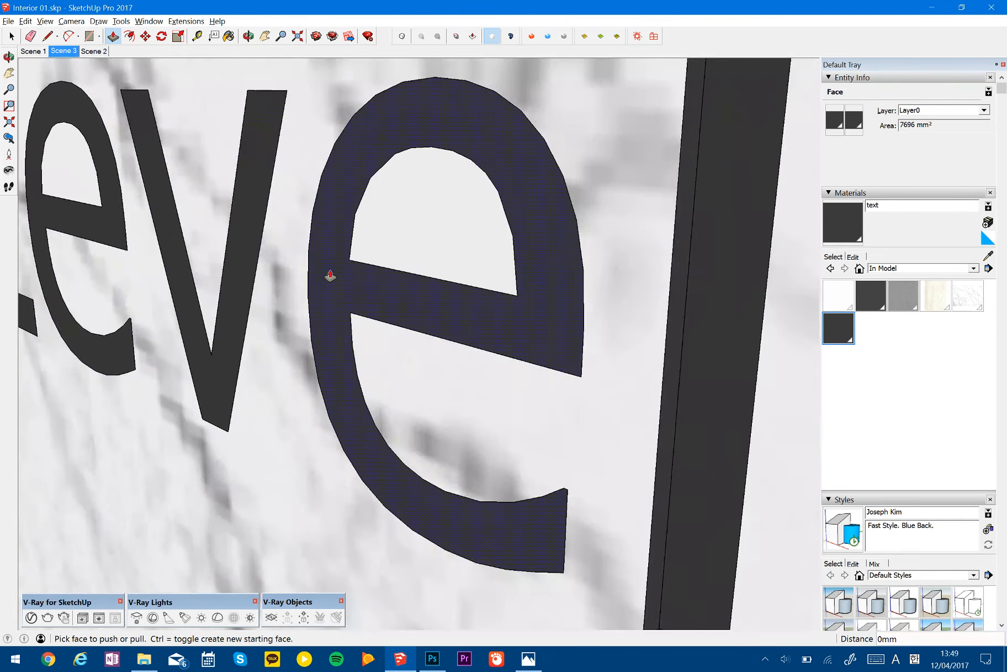
double_click(331, 272)
double_click(240, 268)
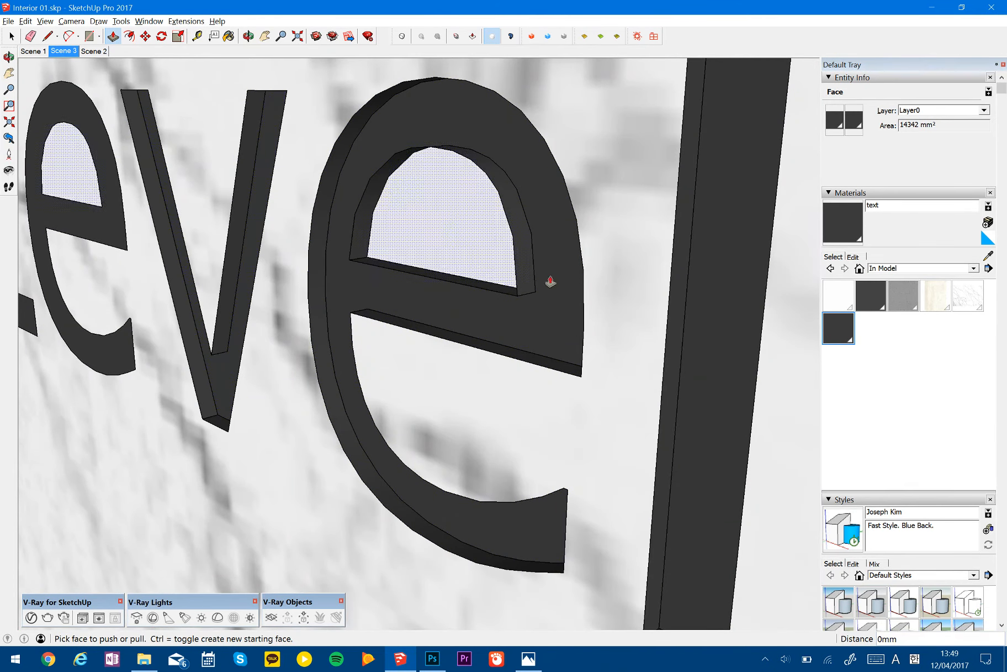
scroll(225, 265, "down", 4)
scroll(263, 231, "up", 4)
double_click(228, 249)
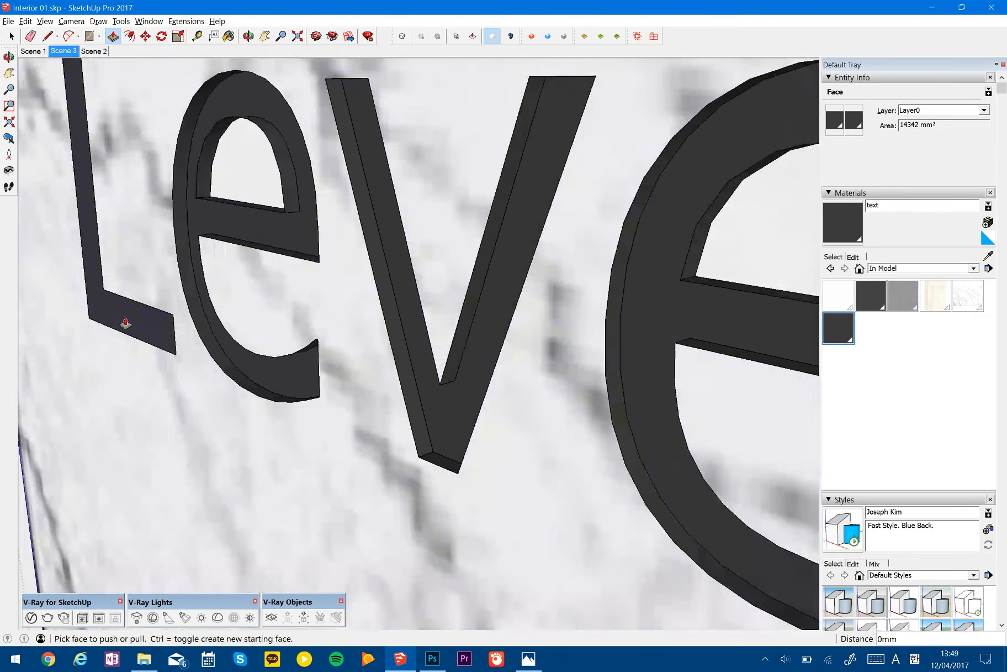
scroll(126, 324, "down", 6)
scroll(387, 293, "up", 3)
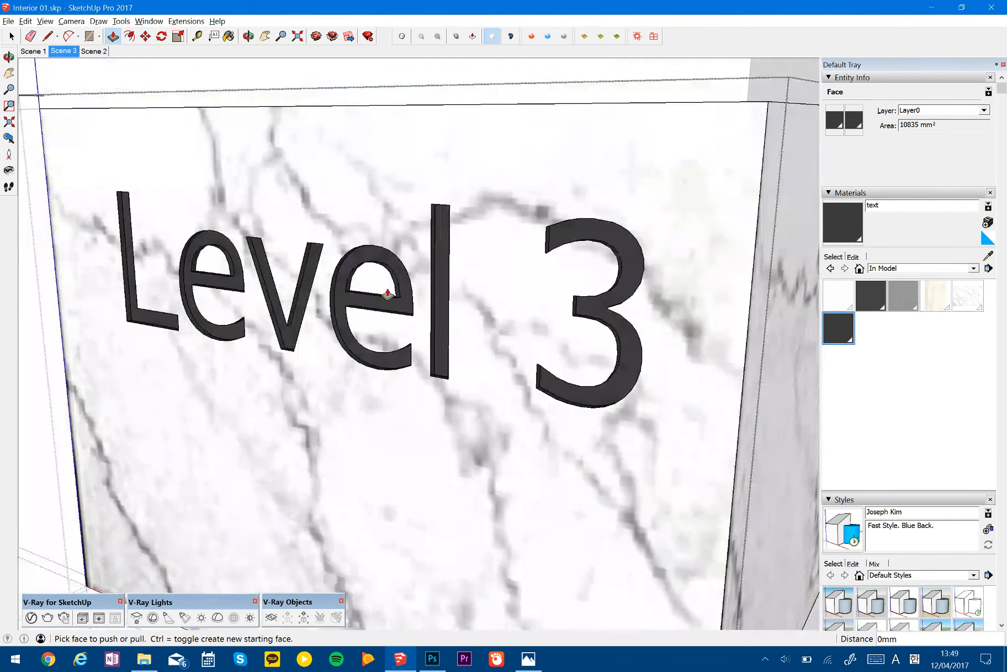
scroll(390, 291, "down", 2)
- Check the lettering on both marble faces in the reference image and compare it with the model's corner panel
key("alt+Tab")
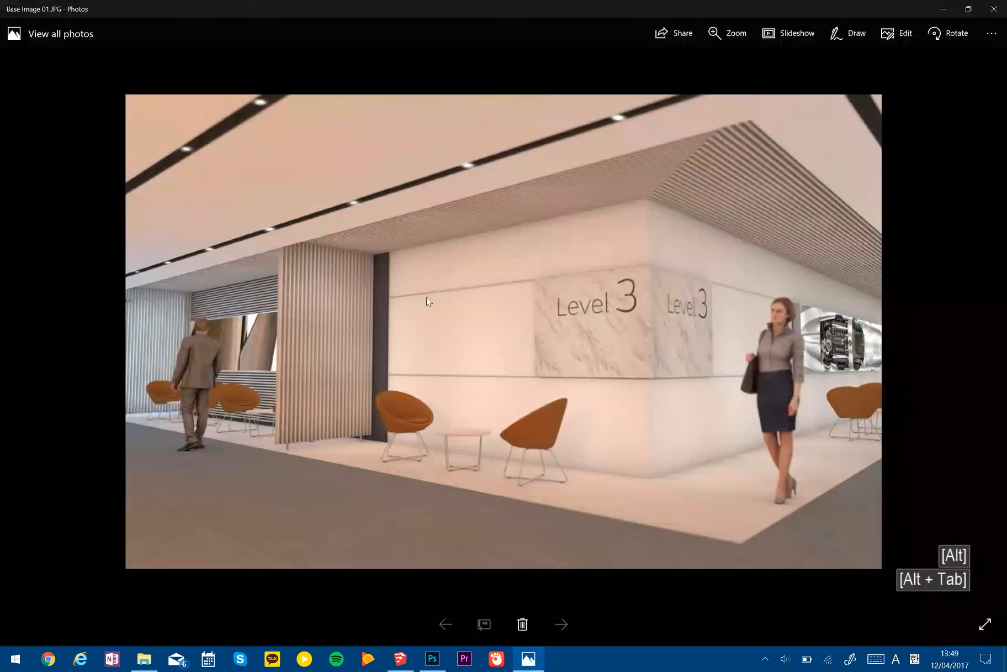
key("alt+Tab")
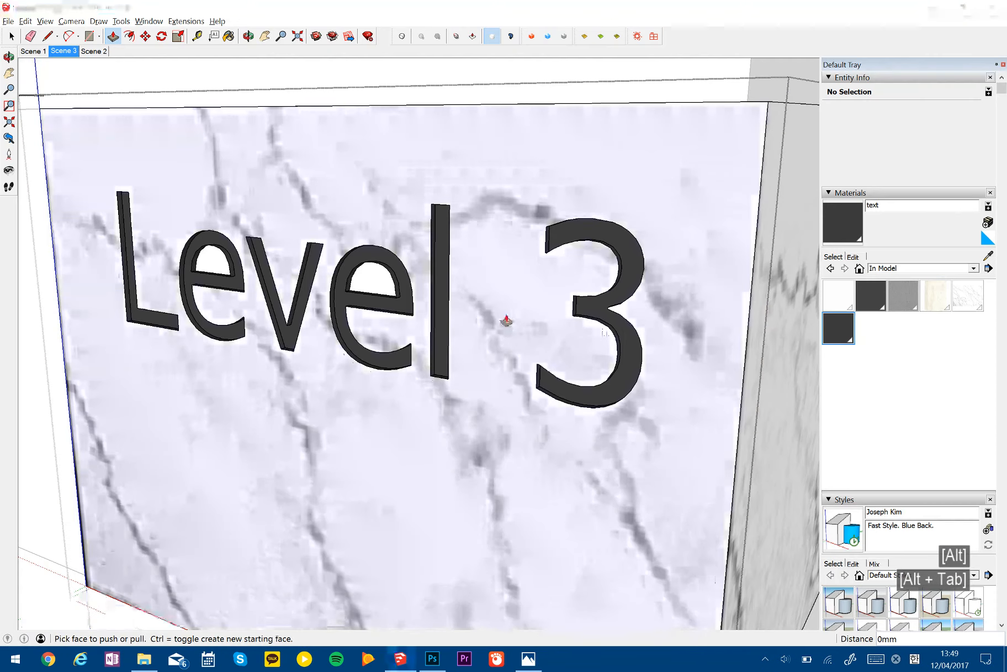
middle_click_drag(438, 326, 436, 322)
scroll(436, 321, "down", 5)
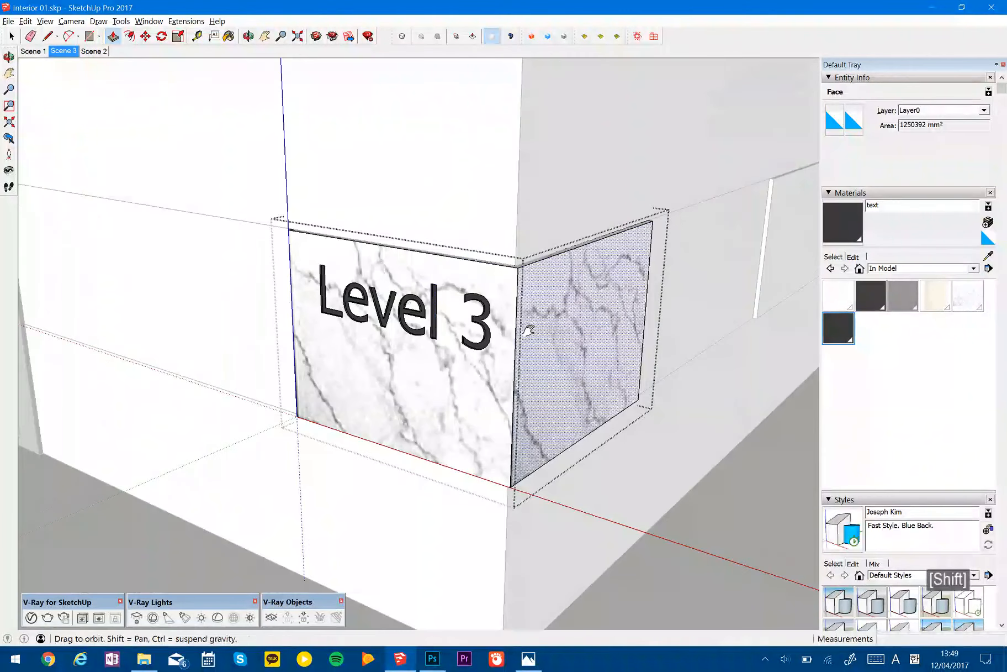
middle_click_drag(526, 330, 515, 323, "shift")
- Undo the extrusions of the Level 3 characters until the lettering is flat again
key("ctrl")
key("ctrl+z")
key("ctrl+z")
scroll(441, 299, "up", 6)
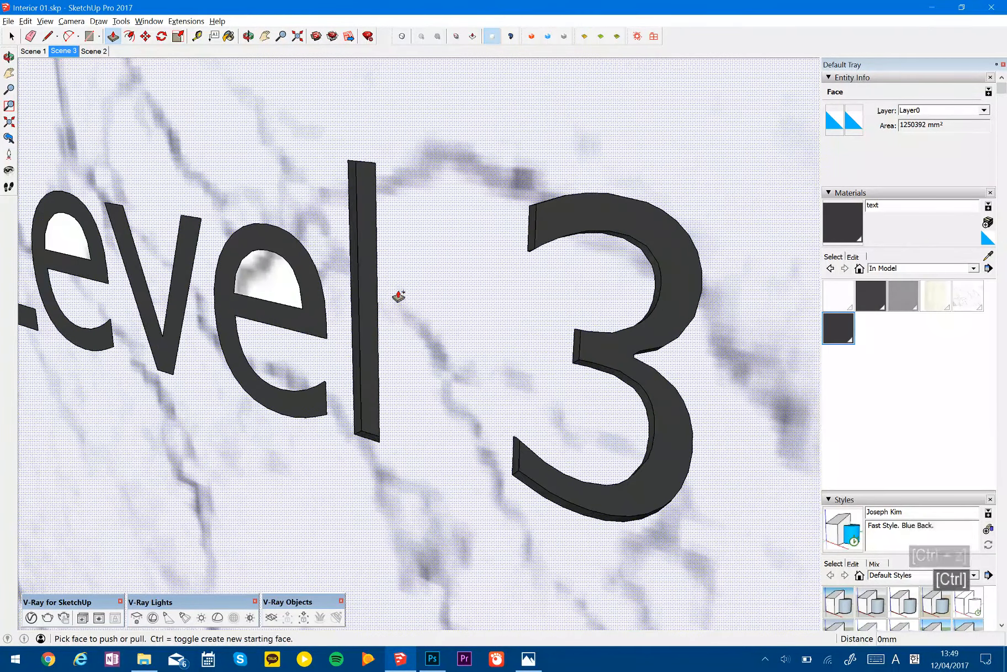
key("ctrl+z")
key("ctrl+z")
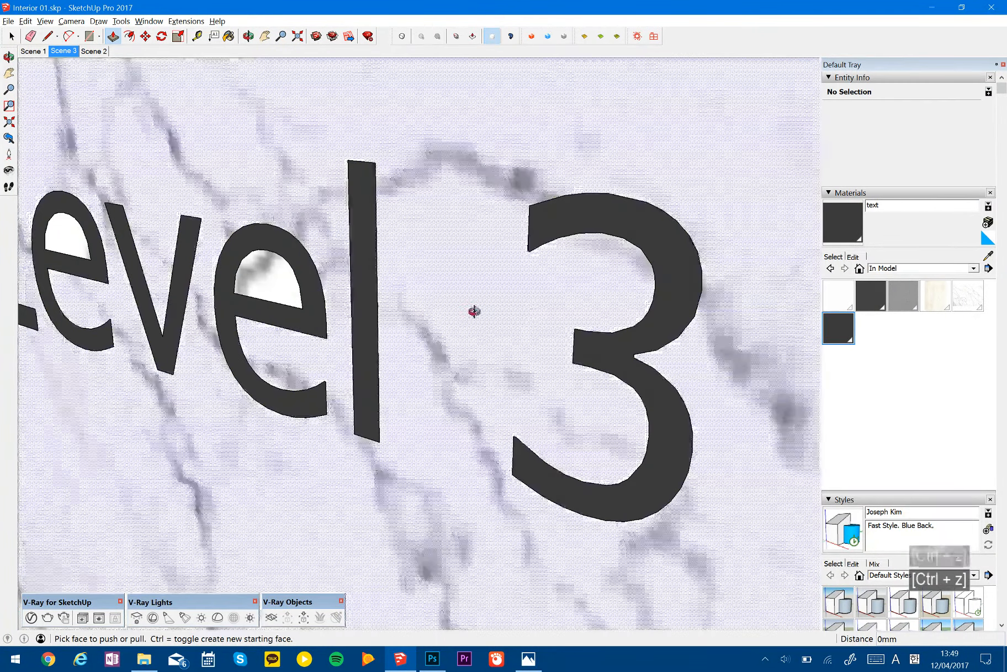
mouse_move(472, 313)
middle_mouse_down()
mouse_move(311, 195)
mouse_move(470, 331)
middle_mouse_up()
scroll(461, 330, "down", 4)
- Select the flat Level 3 lettering and mirror it about the panel's corner onto the adjoining marble face, keeping the original
key("space")
left_click_drag(191, 151, 600, 397)
middle_click_drag(590, 353, 663, 219)
key("shift+m")
left_click(671, 203)
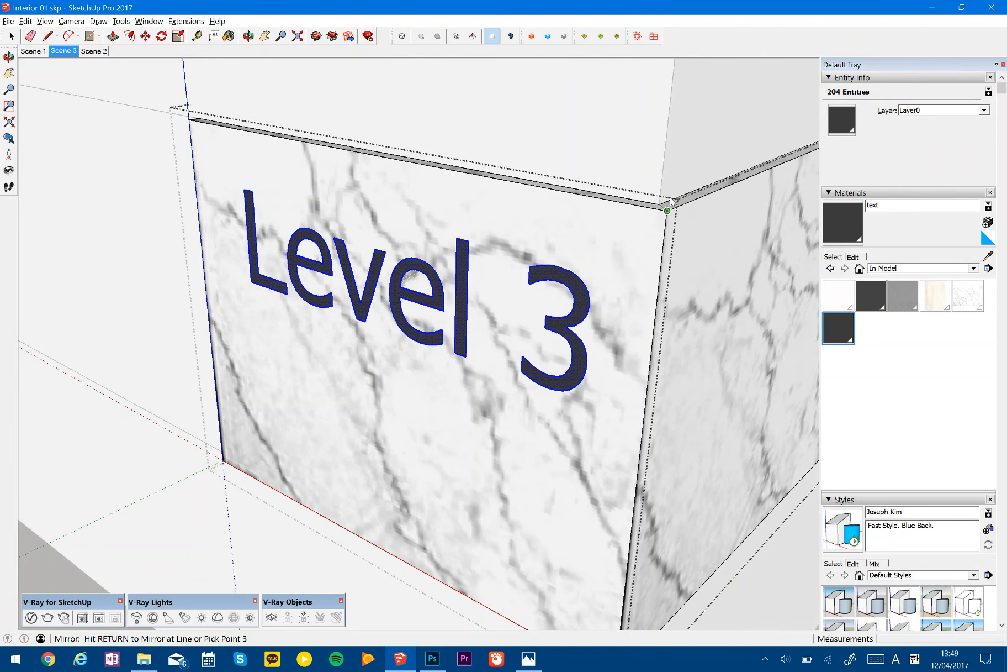
left_click(667, 210)
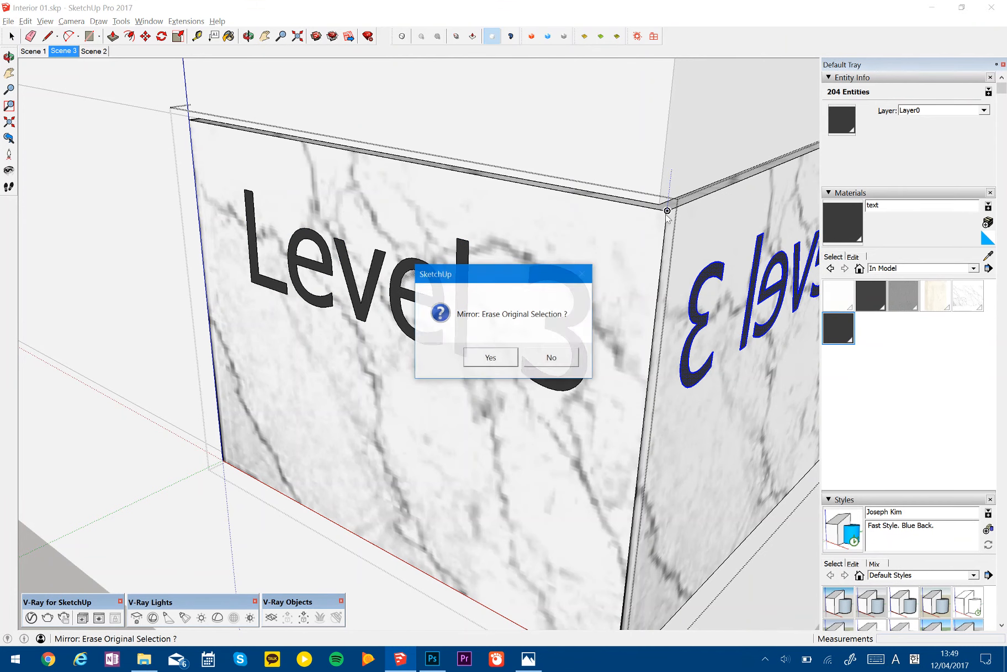
left_click(554, 366)
- Select the mirrored lettering on the adjoining face and flip it horizontally with a scale factor of -1
left_click(723, 336)
middle_click_drag(737, 333, 370, 325, "shift")
key("space")
left_click_drag(132, 119, 604, 406)
key("s")
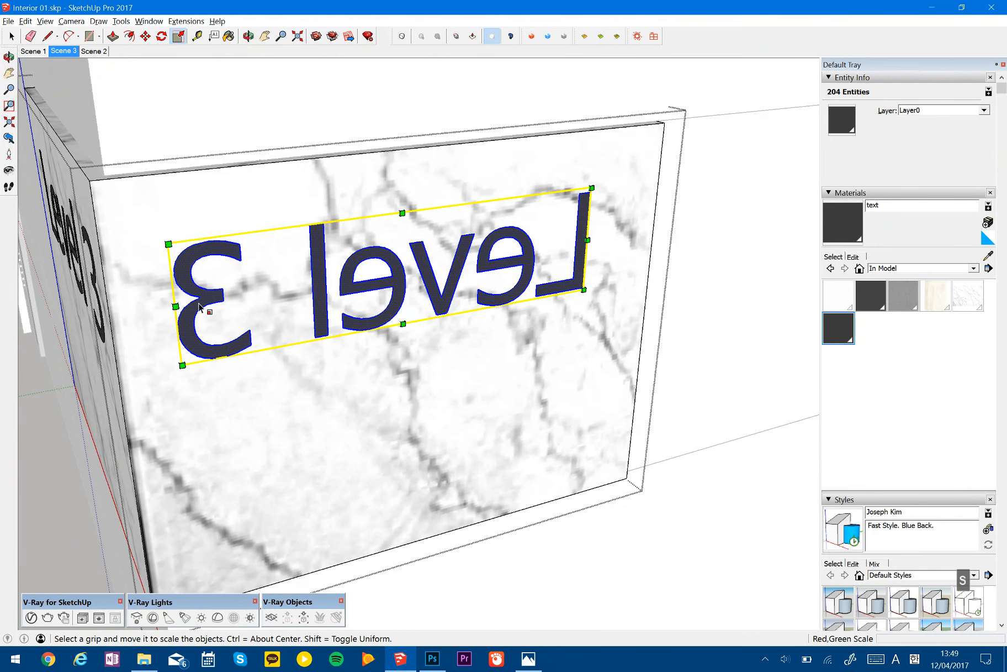
left_click_drag(176, 305, 564, 285)
type("-1")
key("Return")
key("space")
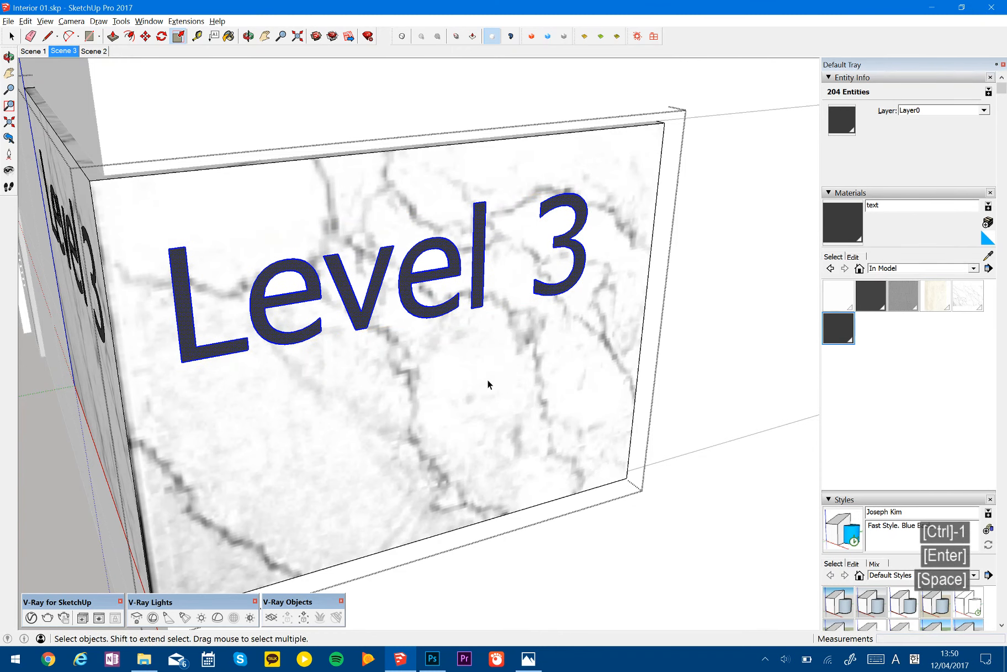
- Extrude the number 3 on the original marble face by 10 mm
middle_click_drag(492, 381, 605, 352, "shift")
middle_click_drag(499, 358, 600, 342)
scroll(389, 278, "up", 5)
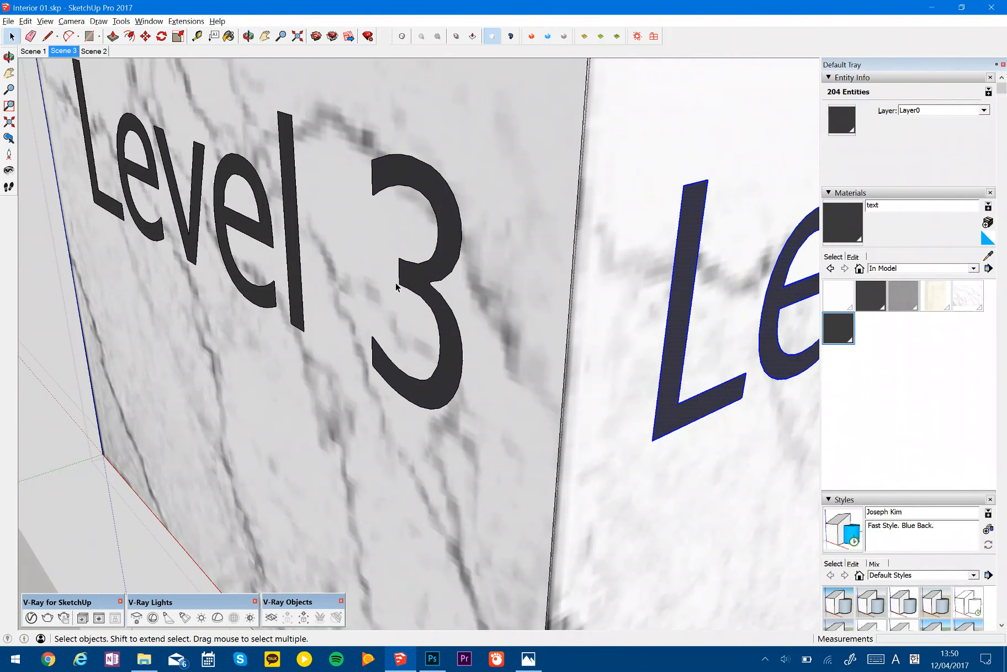
key("p")
left_click(416, 285)
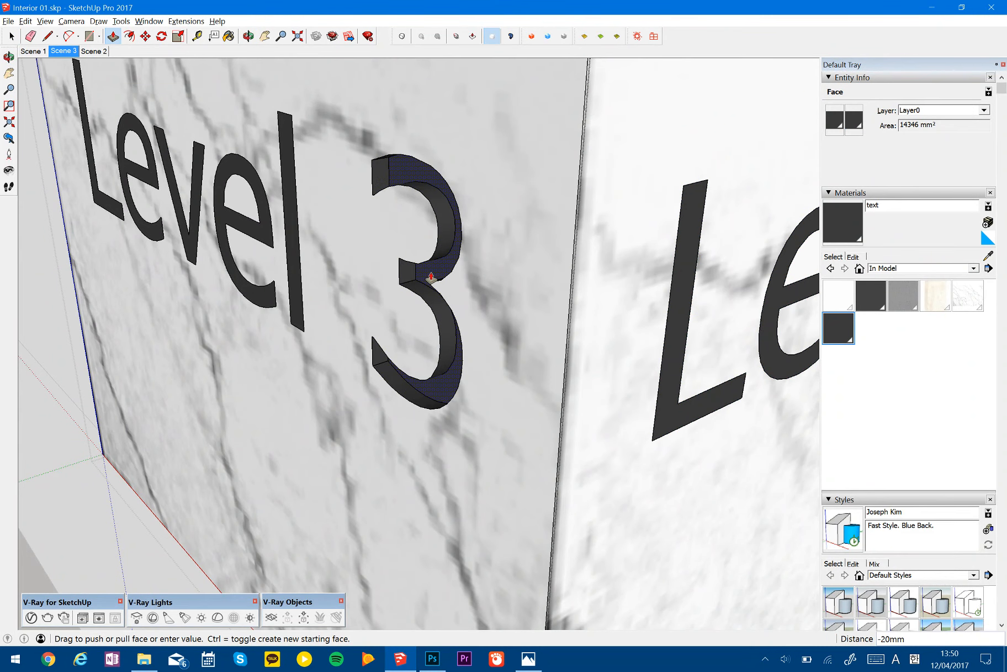
type("10")
key("Return")
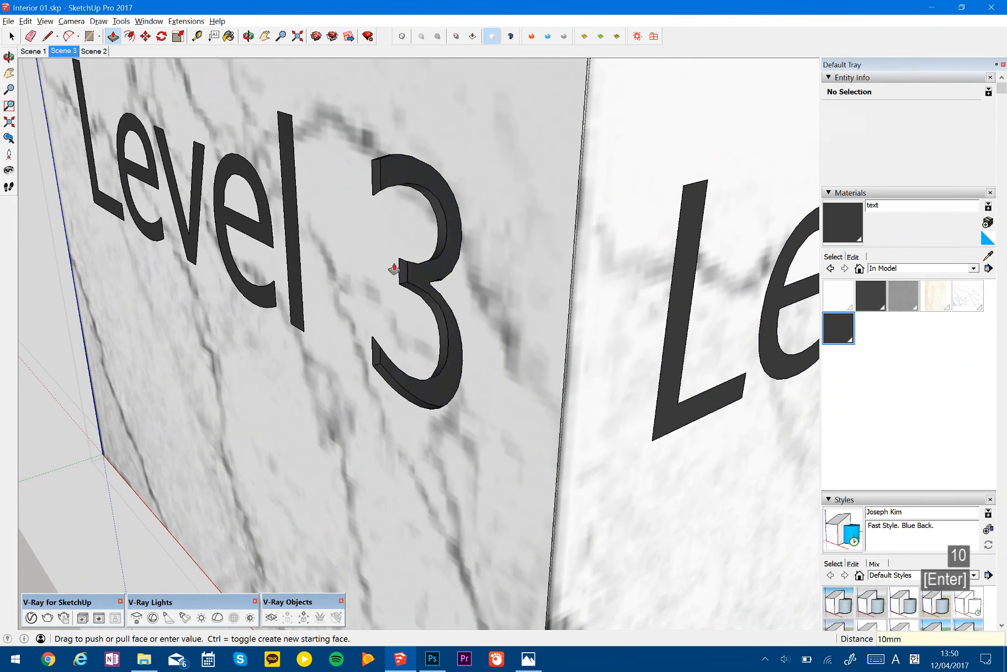
scroll(282, 260, "up", 5)
left_click(299, 262)
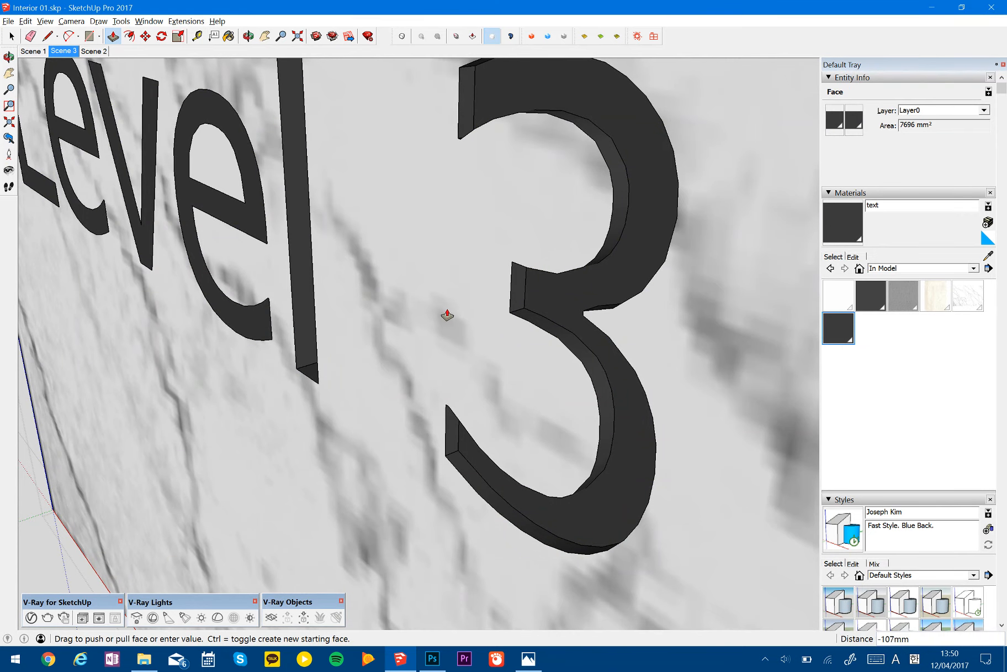
scroll(447, 315, "down", 3)
middle_click_drag(348, 288, 490, 330)
key("space")
- Delete the faces enclosed by the two letters e on the original marble face
left_click(505, 356)
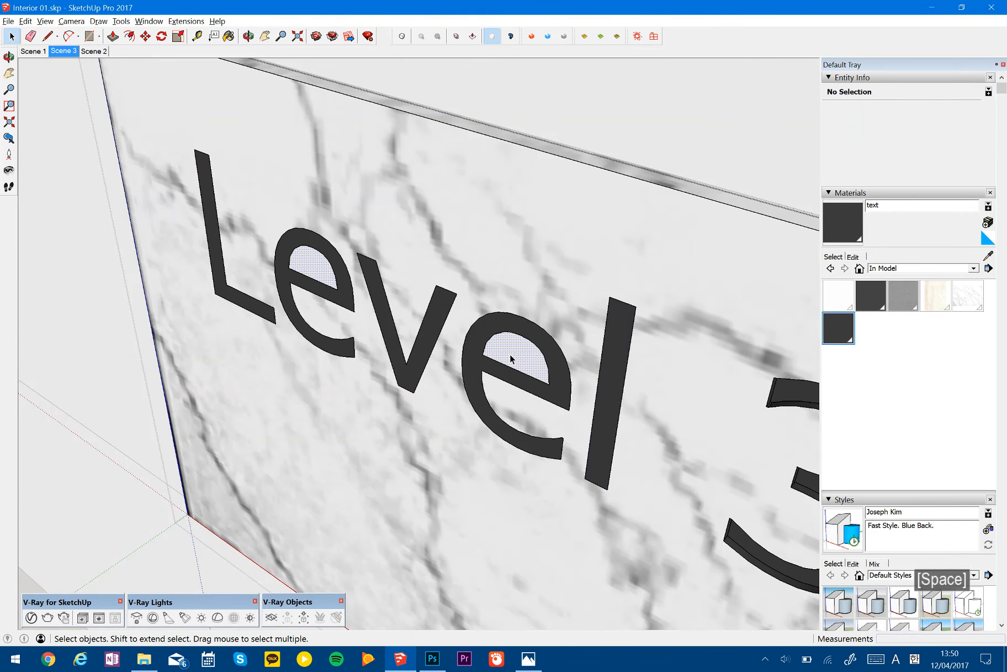
key("Delete")
middle_click_drag(383, 361, 408, 185)
scroll(434, 120, "up", 3)
middle_click_drag(468, 71, 459, 423, "shift")
middle_click_drag(401, 349, 439, 342)
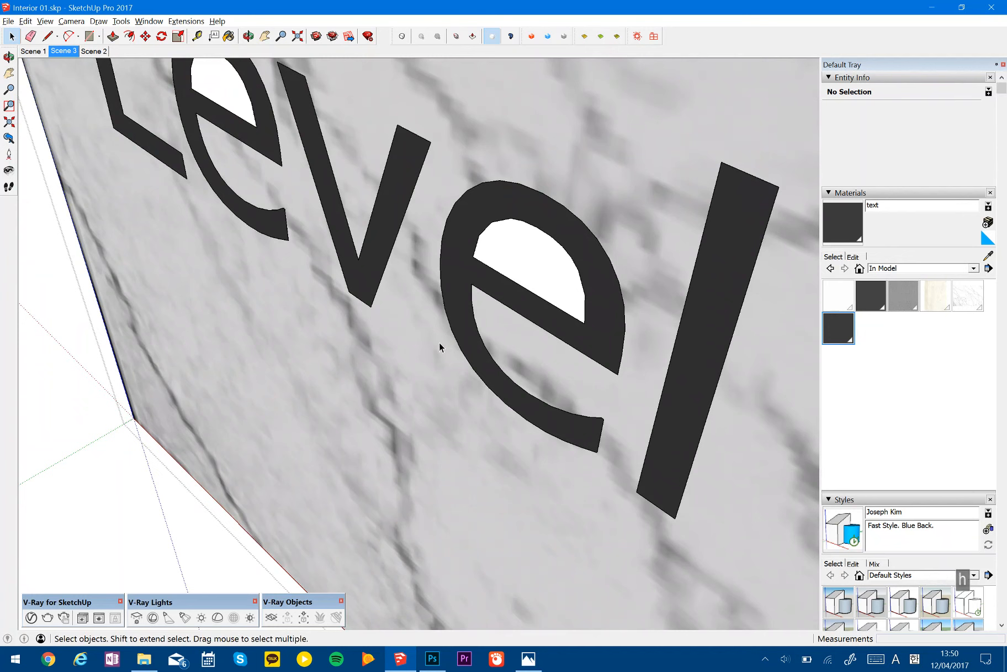
- Redraw the straight inner edge of both letters e with the Line tool to rebuild the enclosed faces
key("l")
left_click(473, 256)
left_click(585, 323)
middle_click_drag(585, 323, 525, 298)
left_click(296, 152)
left_click(349, 184)
scroll(426, 255, "down", 3)
- Check the faces enclosed by the two letters e on the adjoining marble face by selecting them
key("space")
scroll(629, 288, "up", 3)
scroll(630, 288, "up", 2)
left_click(588, 275)
left_click(743, 216, "shift")
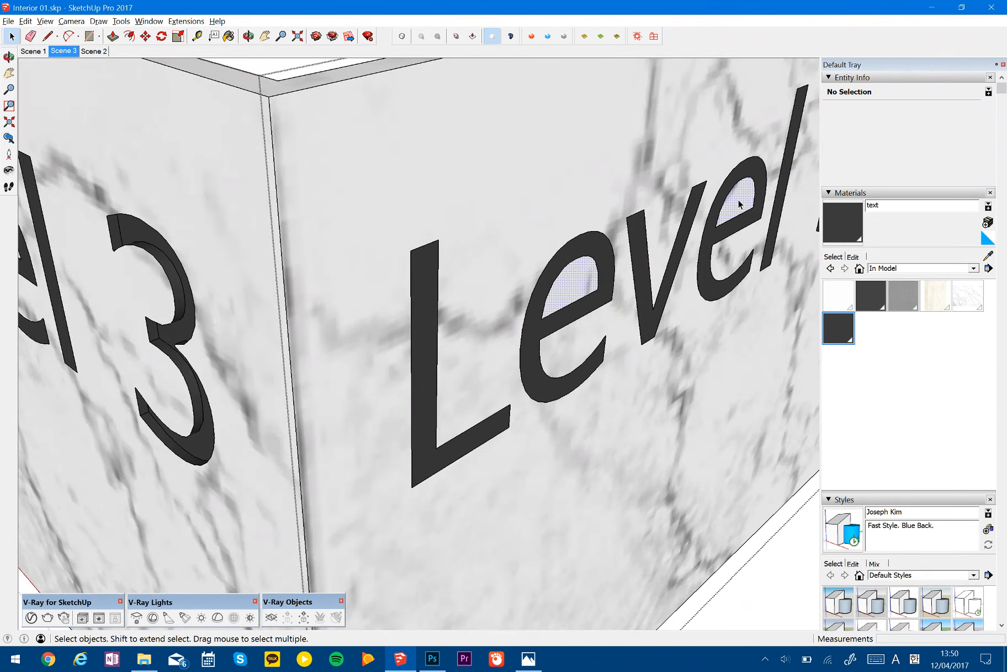
scroll(703, 267, "down", 2)
middle_click_drag(535, 278, 447, 285, "shift")
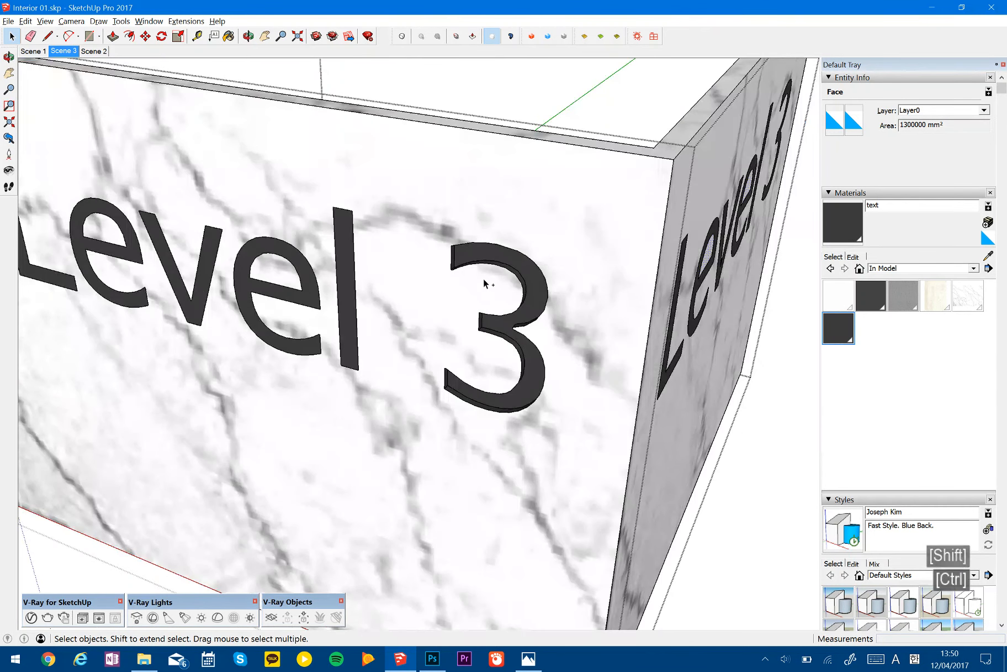
- Push/Pull the number 3 on the original marble face back by 10 mm so it is flush with the panel
key("p")
left_click(517, 267)
left_click(567, 269)
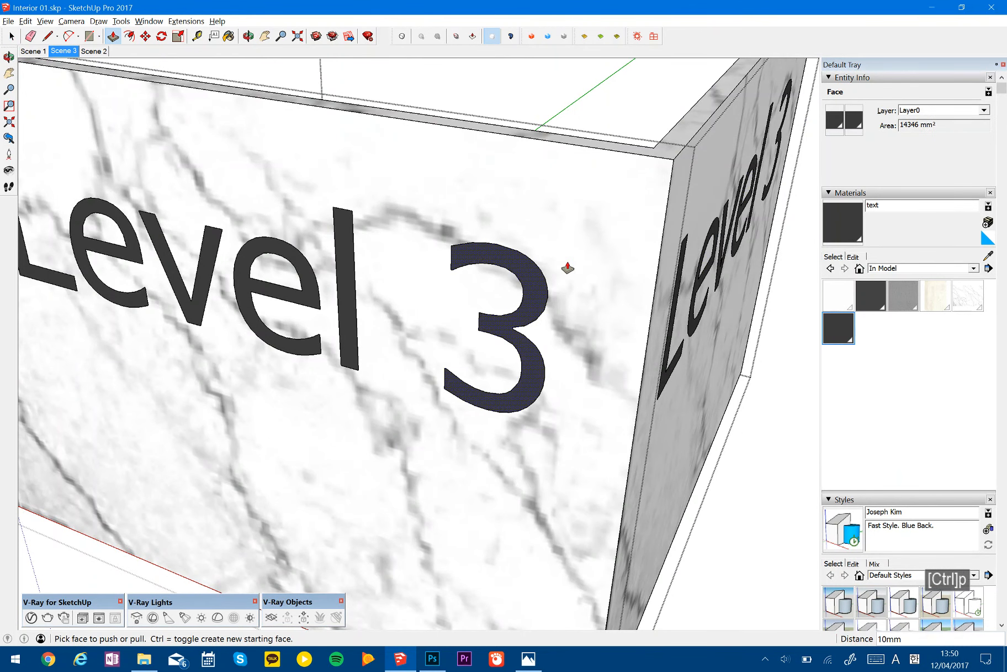
- Select all entities in the active context that share the number 3's text material
key("space")
scroll(567, 266, "down", 3)
right_click(541, 276)
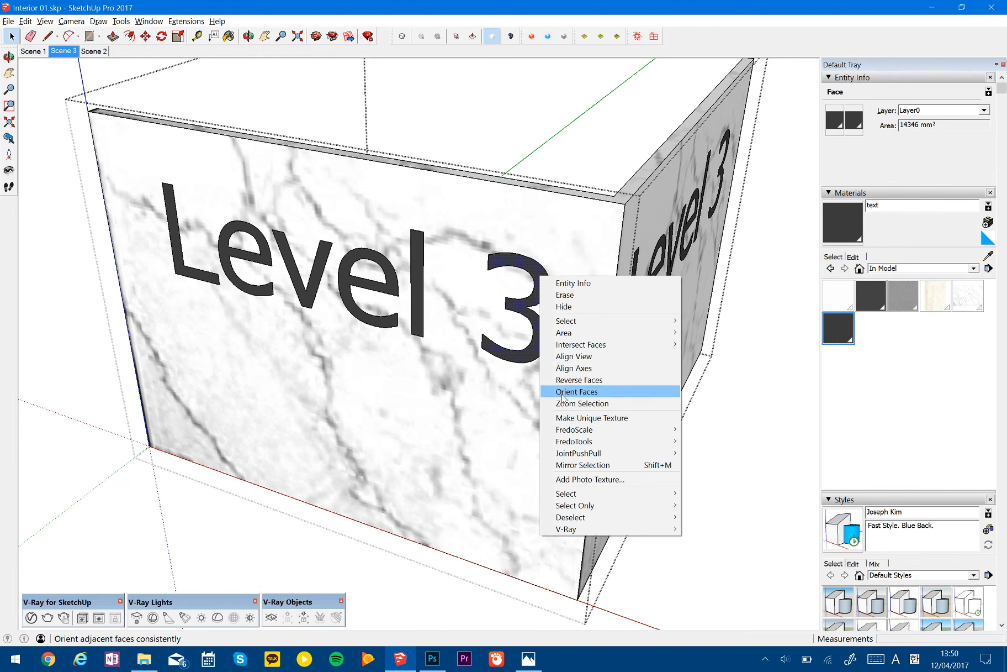
mouse_move(581, 500)
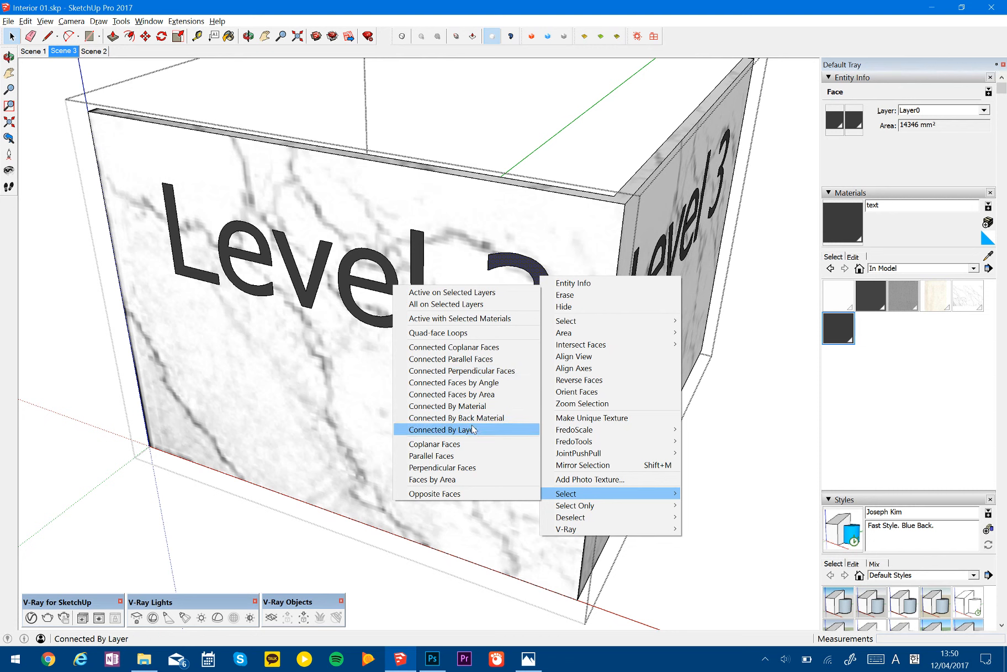
left_click(462, 319)
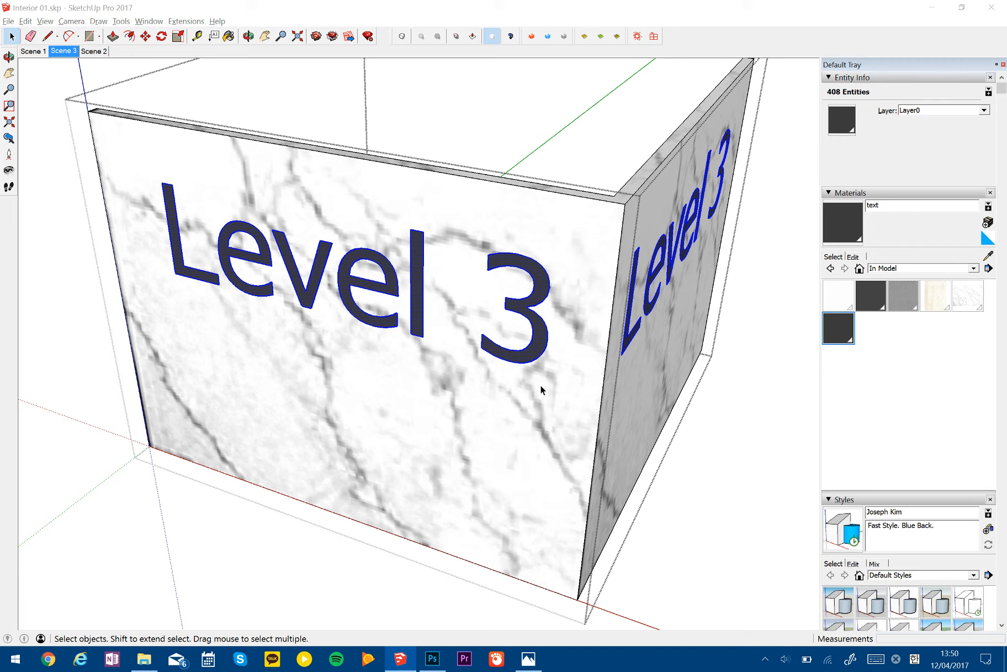
- Extrude the selected lettering on both marble faces by 10 mm with Joint Push Pull
middle_click_drag(528, 398, 441, 348)
scroll(542, 286, "up", 8)
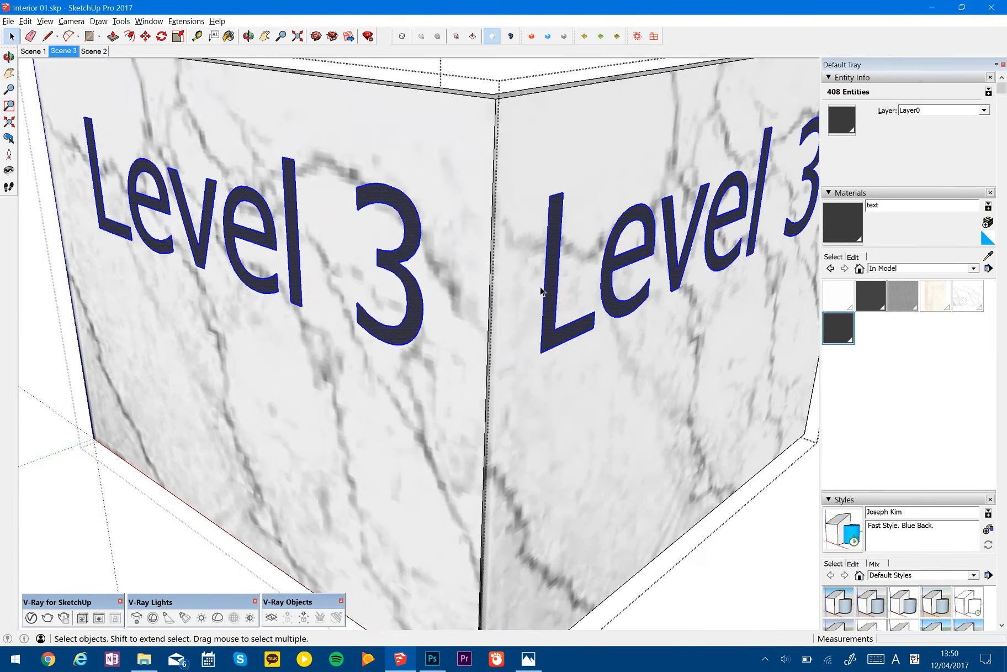
scroll(557, 281, "up", 3)
middle_click_drag(562, 340, 565, 303)
scroll(501, 355, "down", 8)
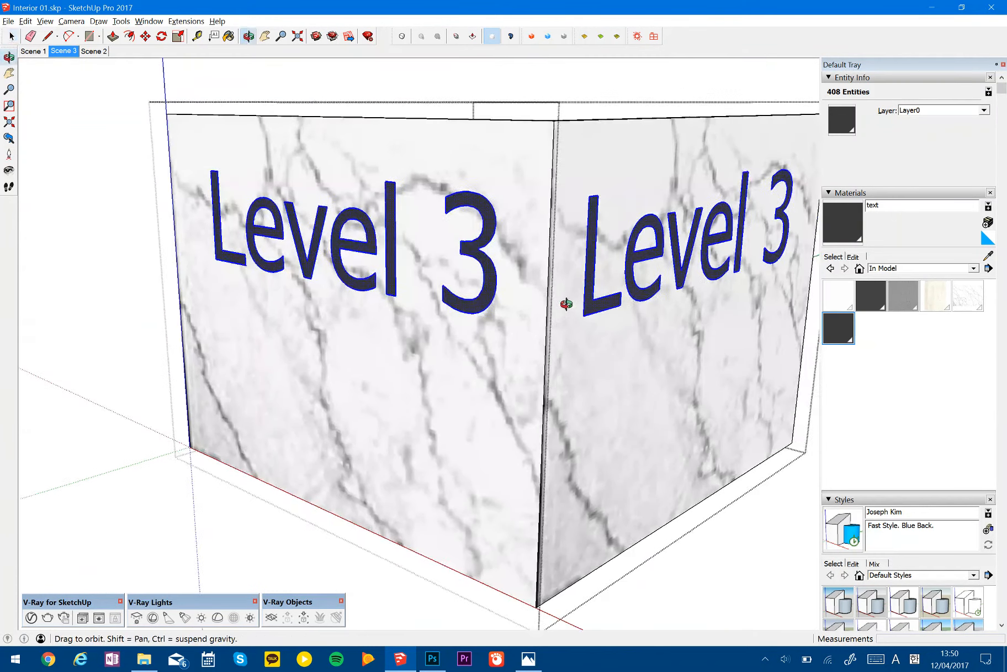
scroll(469, 326, "down", 2)
middle_click_drag(470, 330, 573, 332)
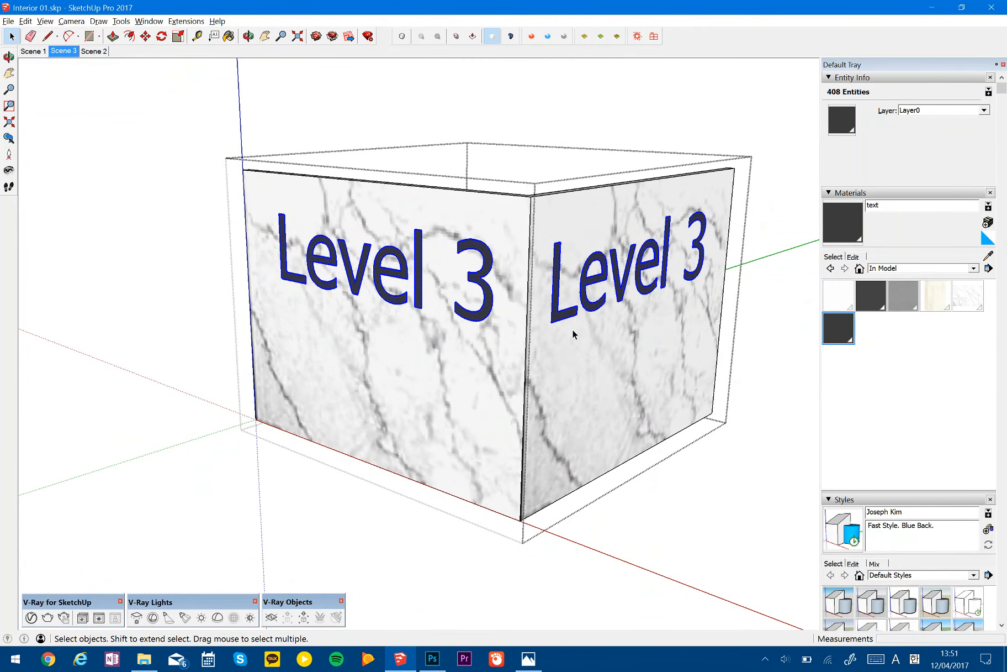
key("shift+p")
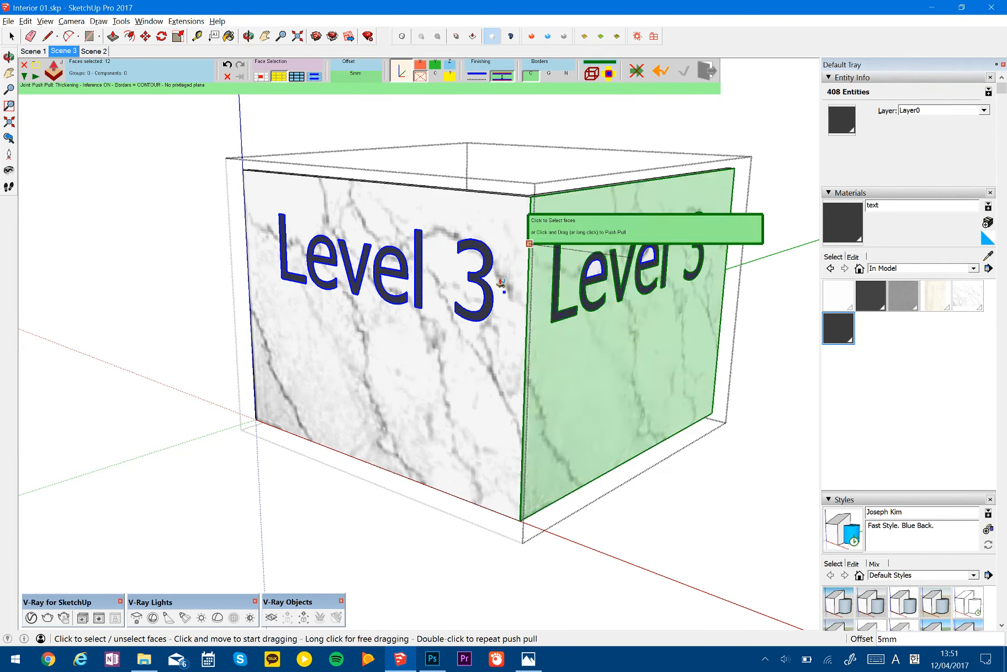
left_click(483, 257)
scroll(485, 264, "up", 3)
scroll(485, 264, "up", 3)
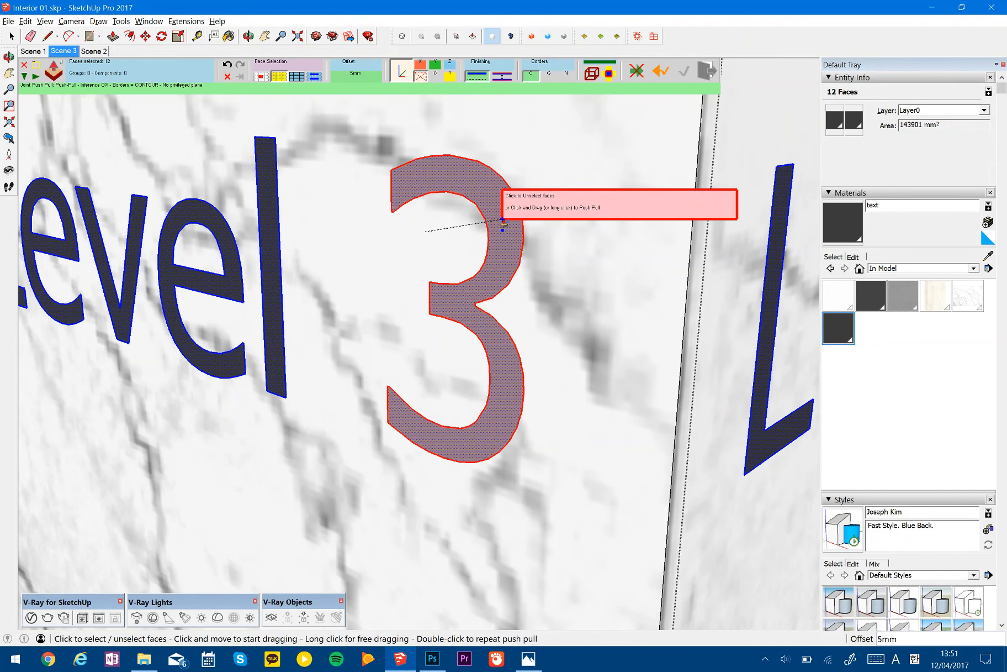
key("Return")
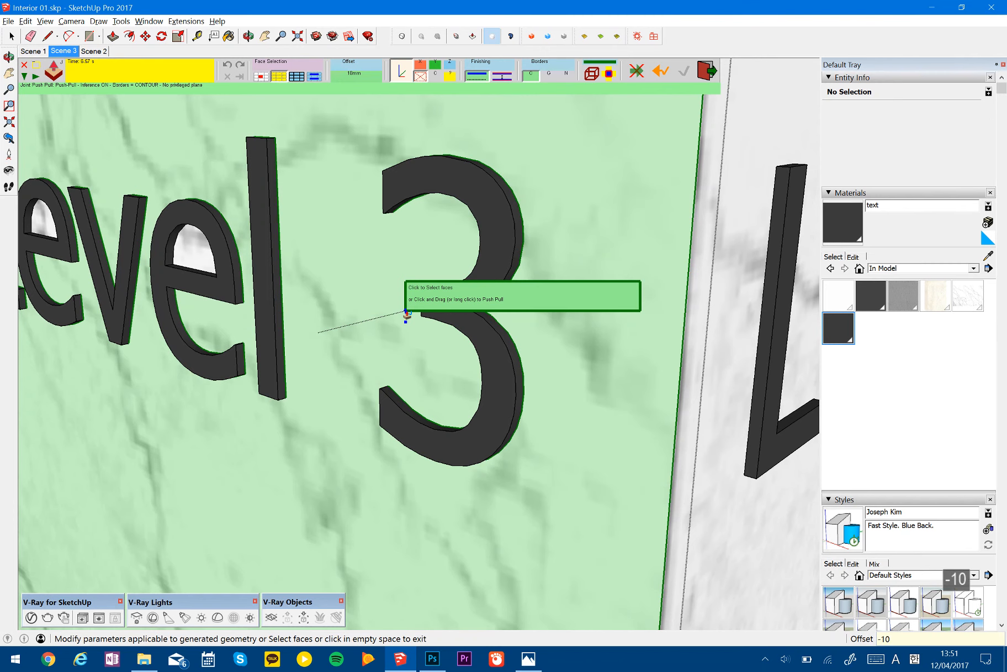
- Change the lettering's Joint Push Pull offset to -10 mm, finish the command and save the model
key("Return")
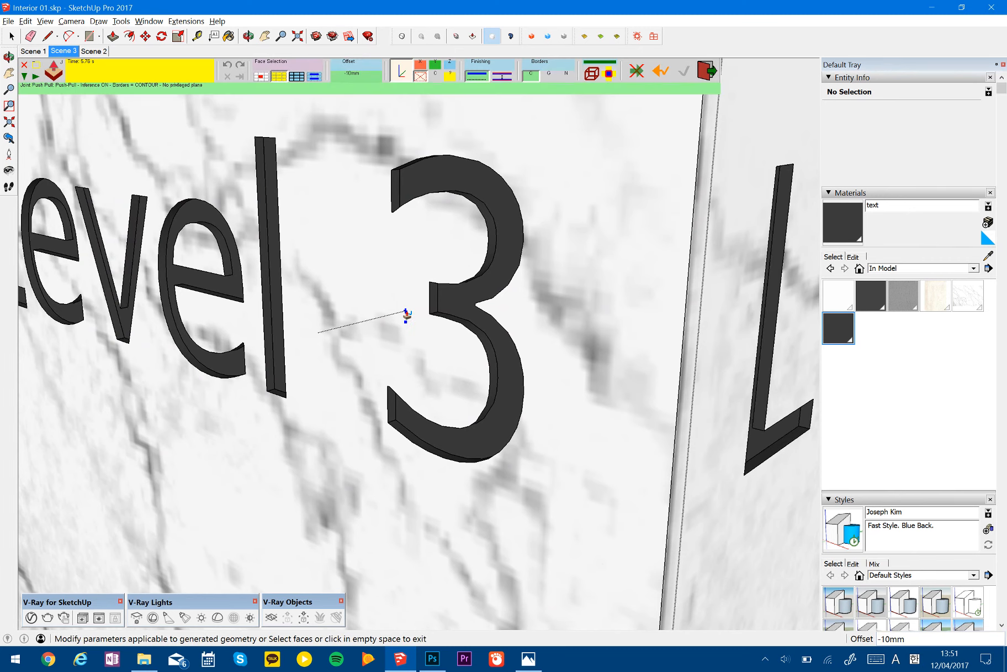
scroll(406, 315, "up", 3)
key("space")
left_click(8, 21)
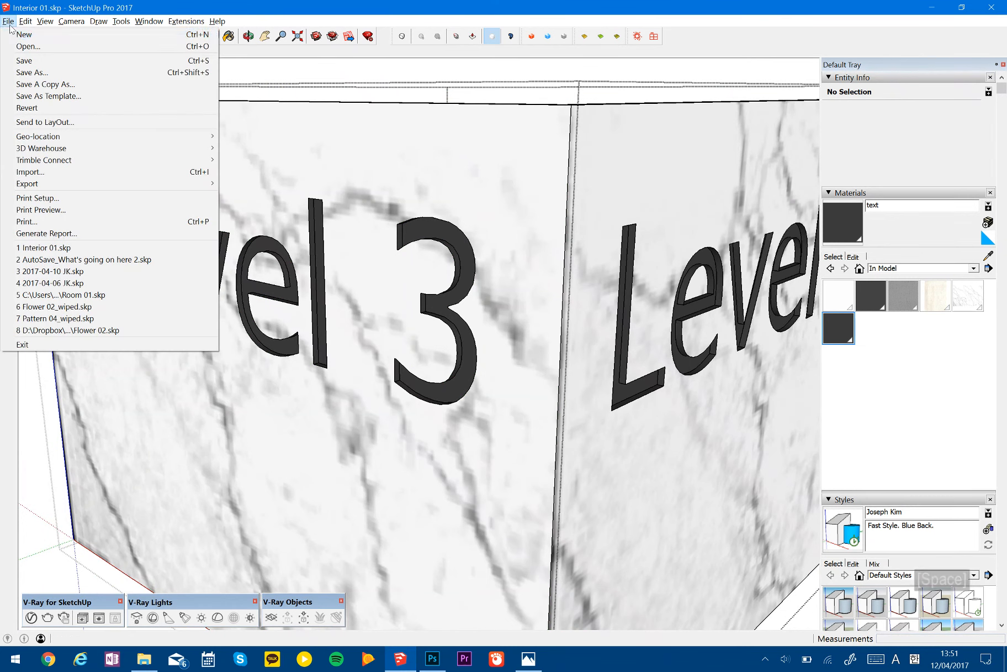
left_click(29, 62)
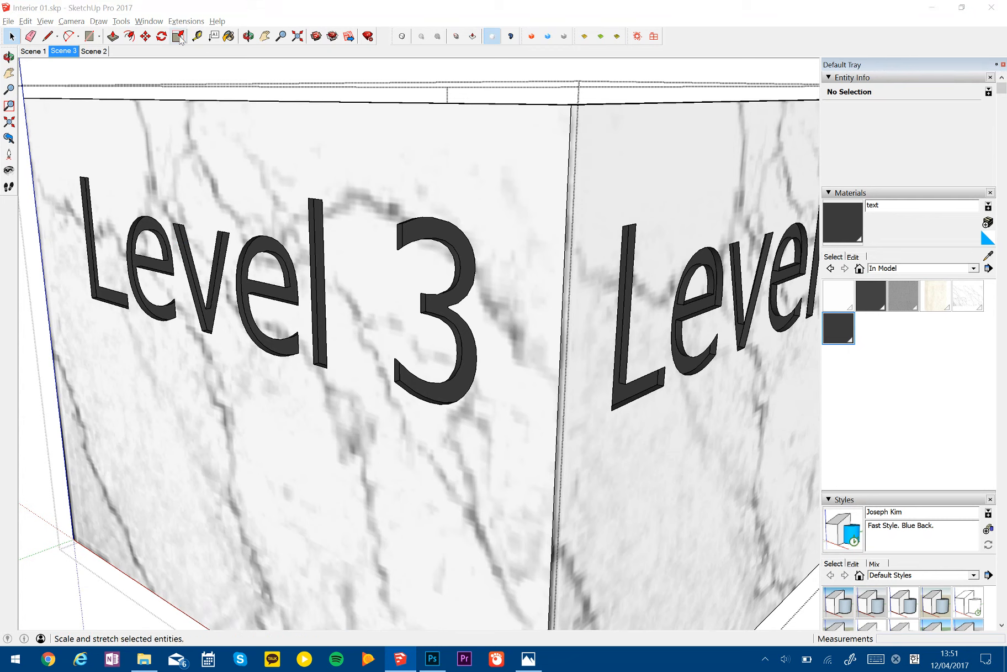
- Examine the file locations and the general saving options in the preferences without changing them
left_click(149, 21)
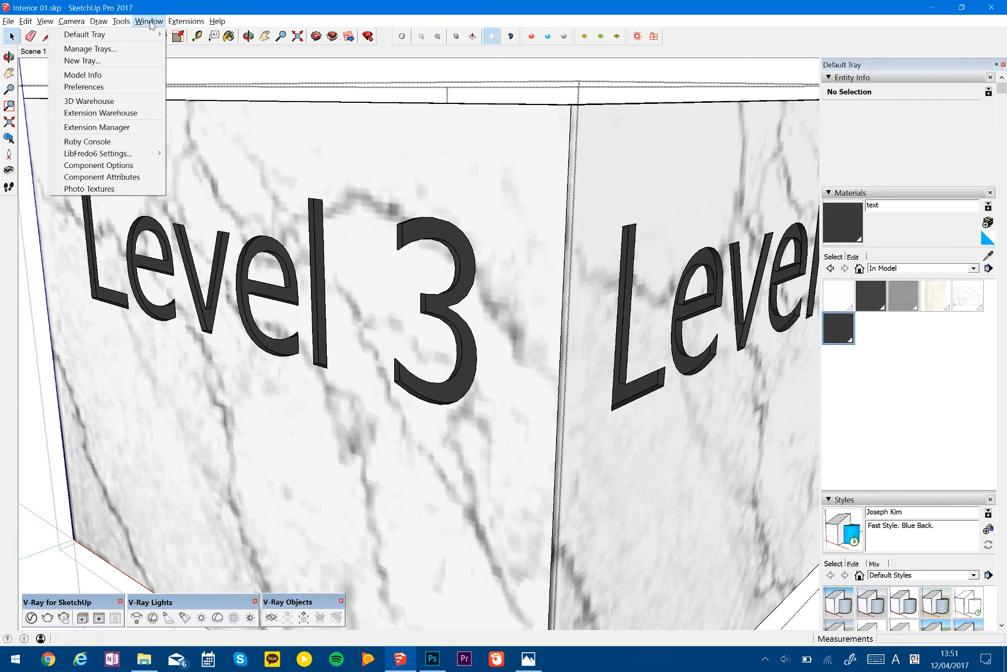
left_click(151, 87)
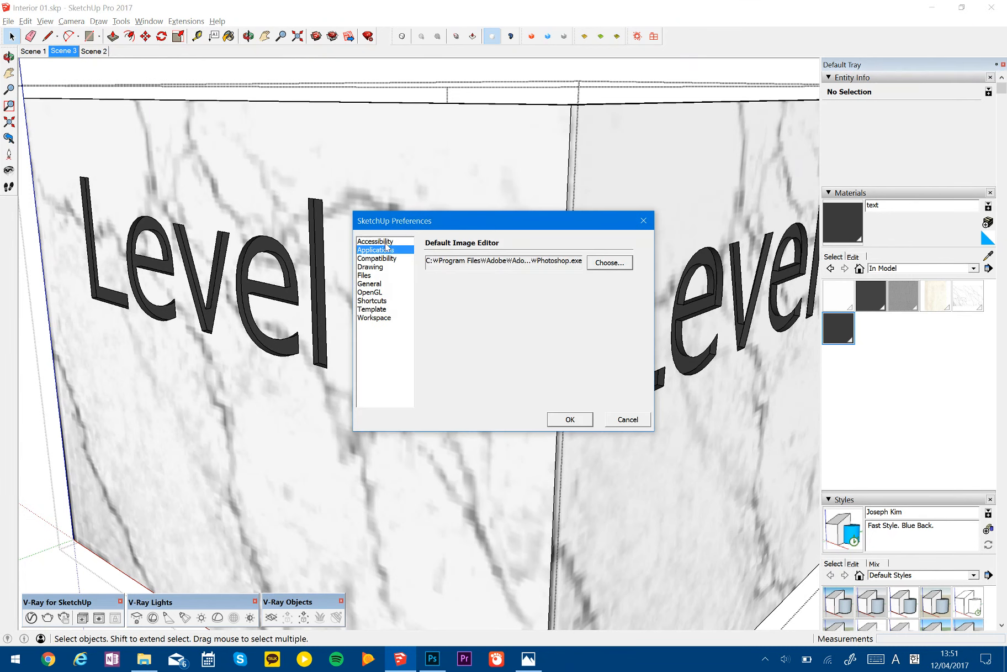
left_click(381, 276)
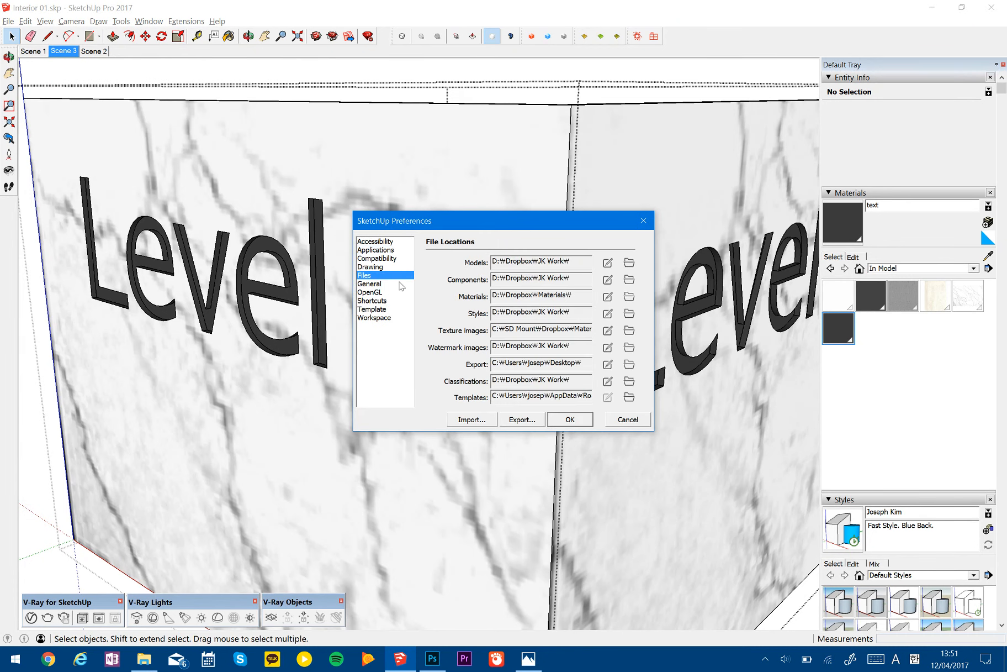
left_click(383, 284)
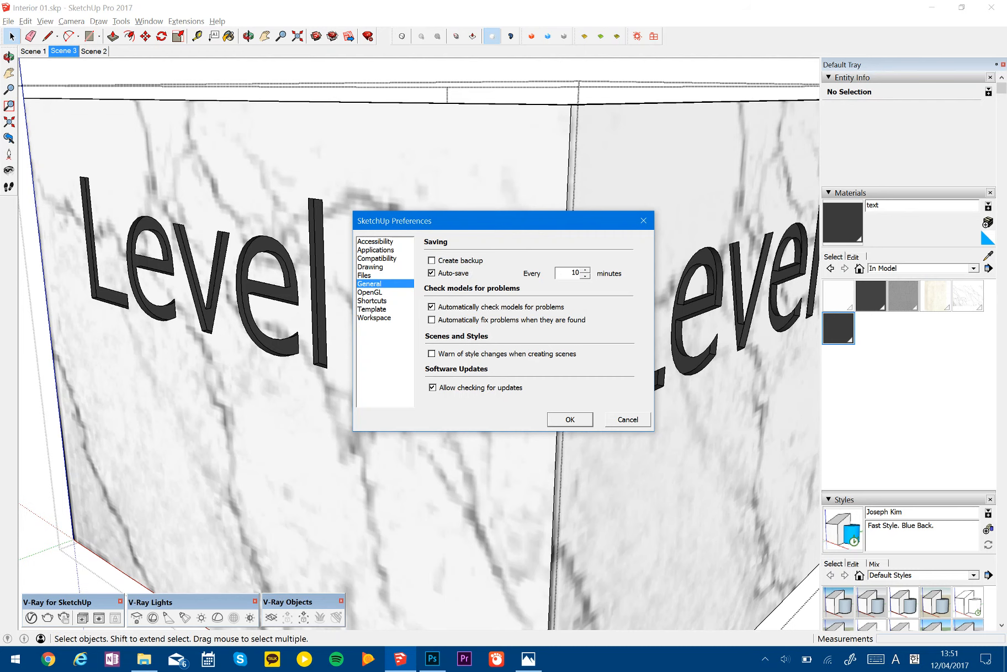
left_click(628, 425)
- Exit the marble panel's editing context and return to the Scene 3 view
middle_click(546, 320)
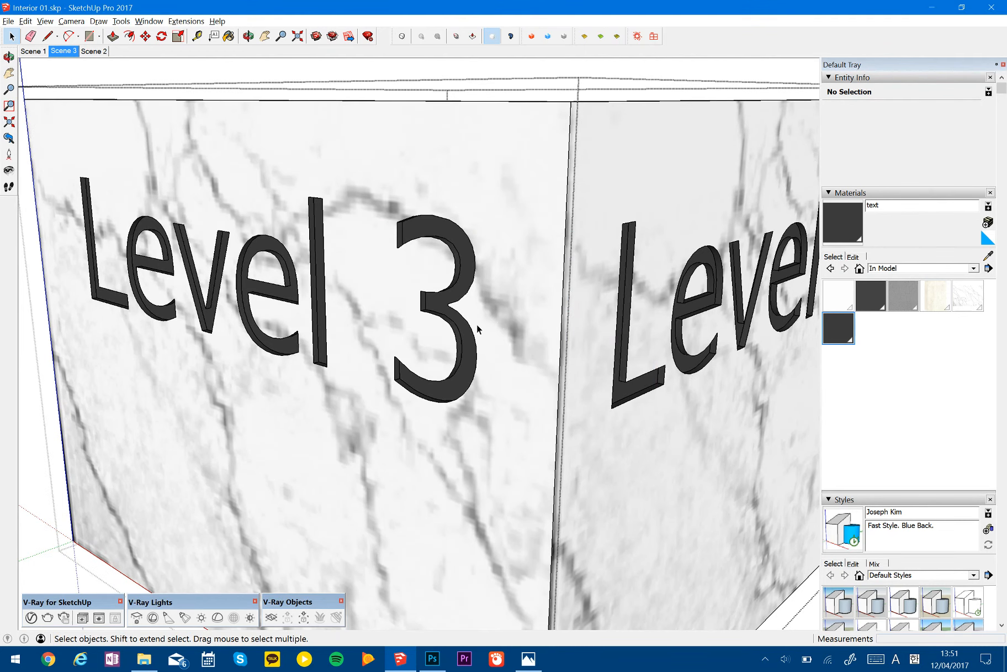
scroll(477, 324, "down", 4)
key("space")
key("Escape")
mouse_move(504, 321)
middle_mouse_down("shift")
mouse_move(548, 342)
mouse_move(510, 180)
mouse_move(492, 211)
mouse_move(508, 307)
middle_mouse_up("shift")
scroll(476, 305, "down", 4)
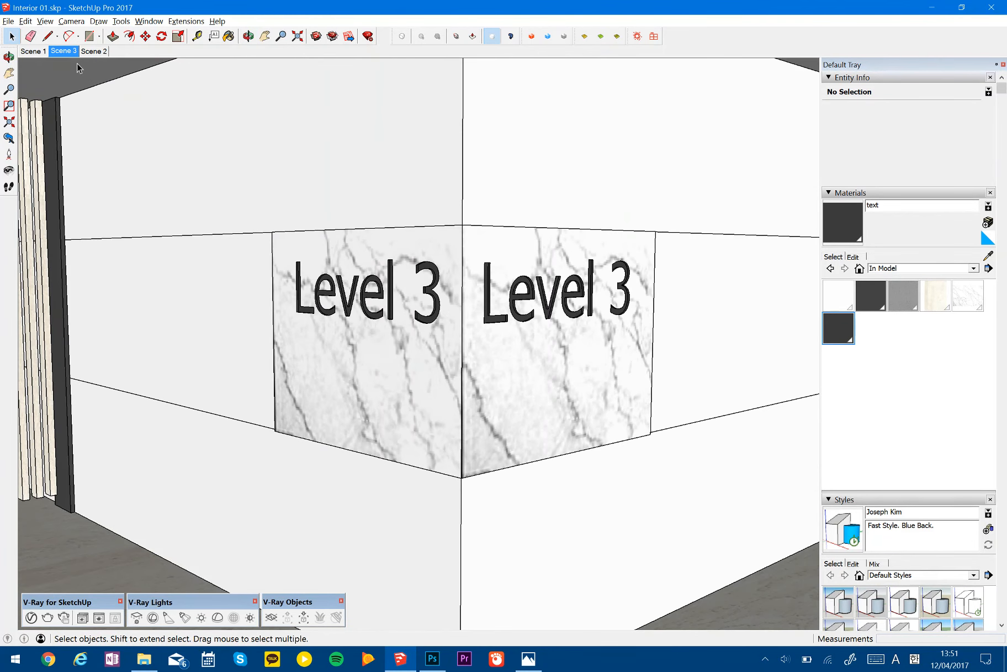
left_click(61, 51)
key("Escape")
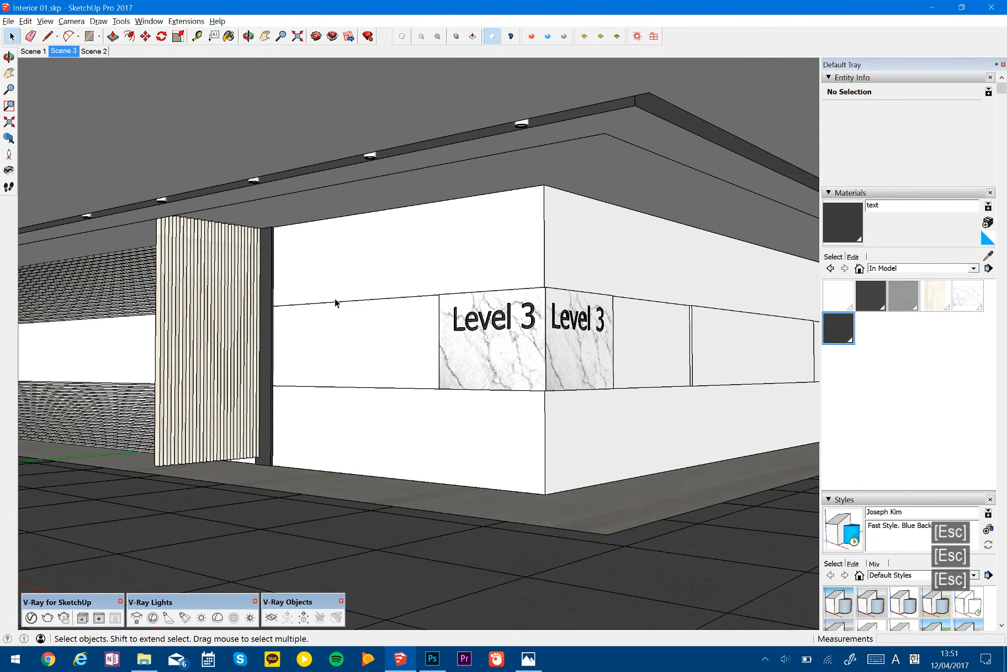
- Purge the model's unused items and save the file
key("shift+0")
key("Return")
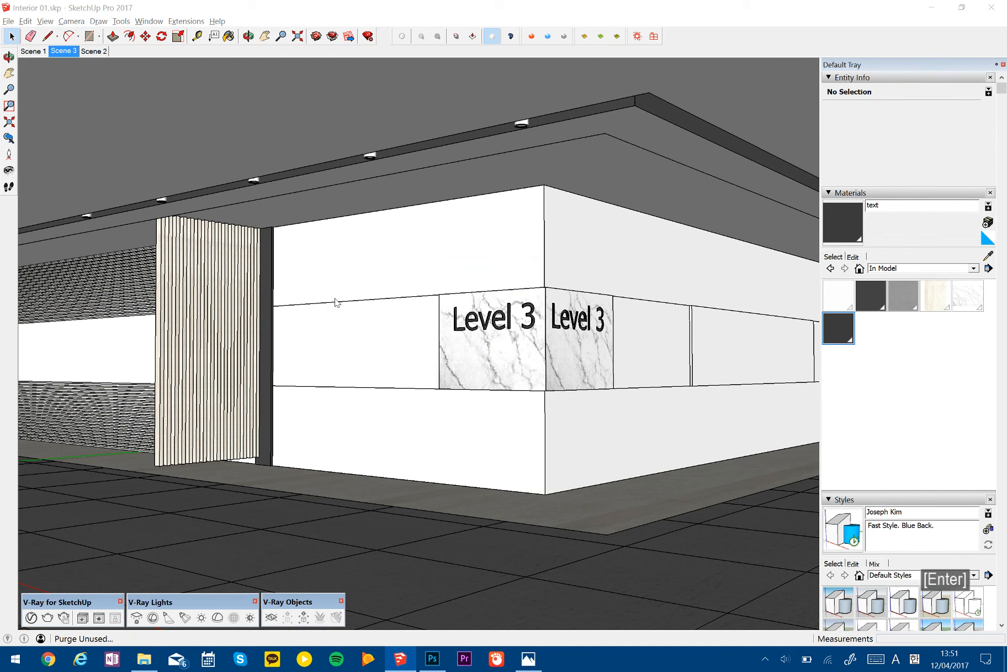
key("Return")
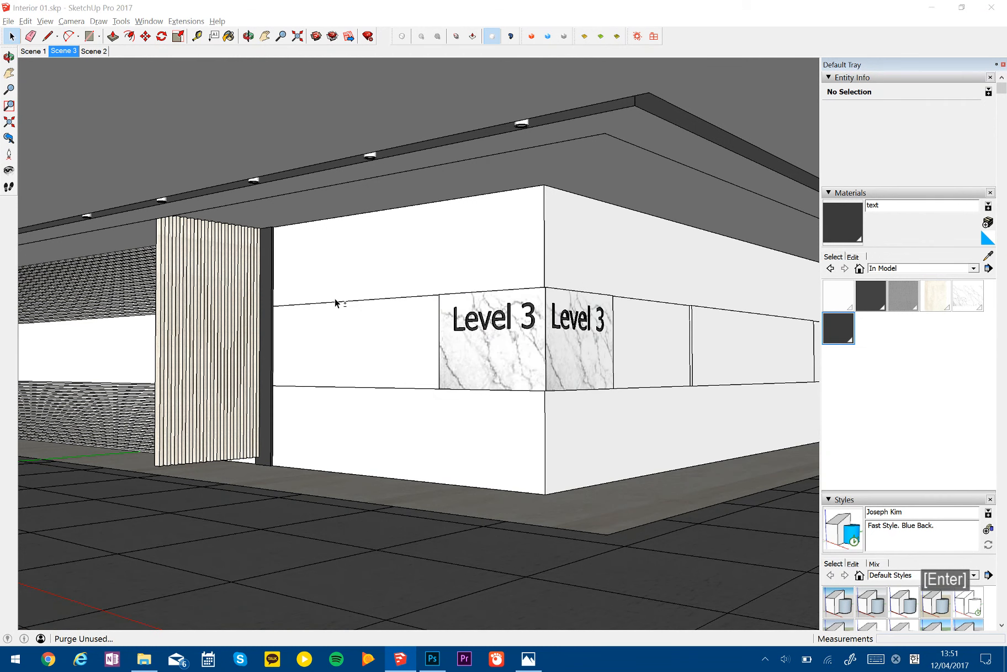
key("space")
key("ctrl+s")
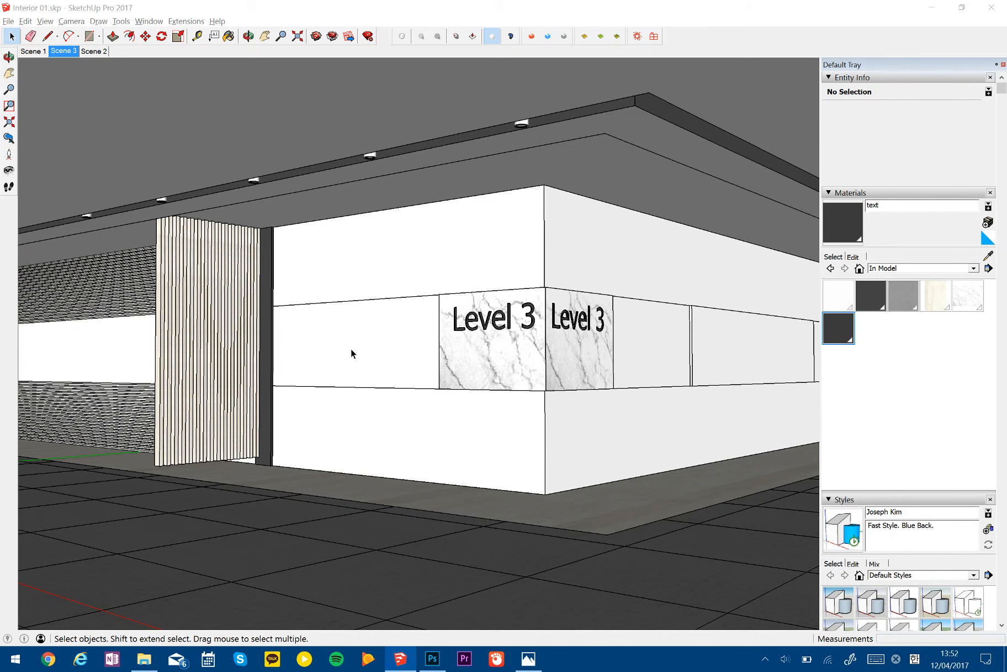
left_click(293, 16)
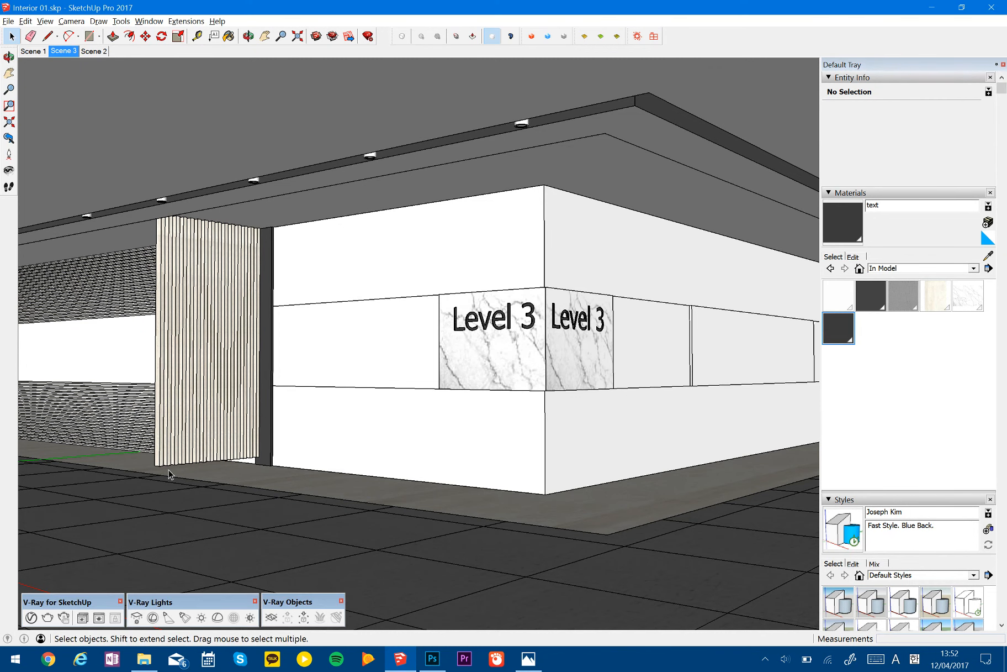
- Switch to the Scene 1 view and open the render settings in the V-Ray Asset Editor
left_click(31, 617)
left_click_drag(618, 129, 667, 184)
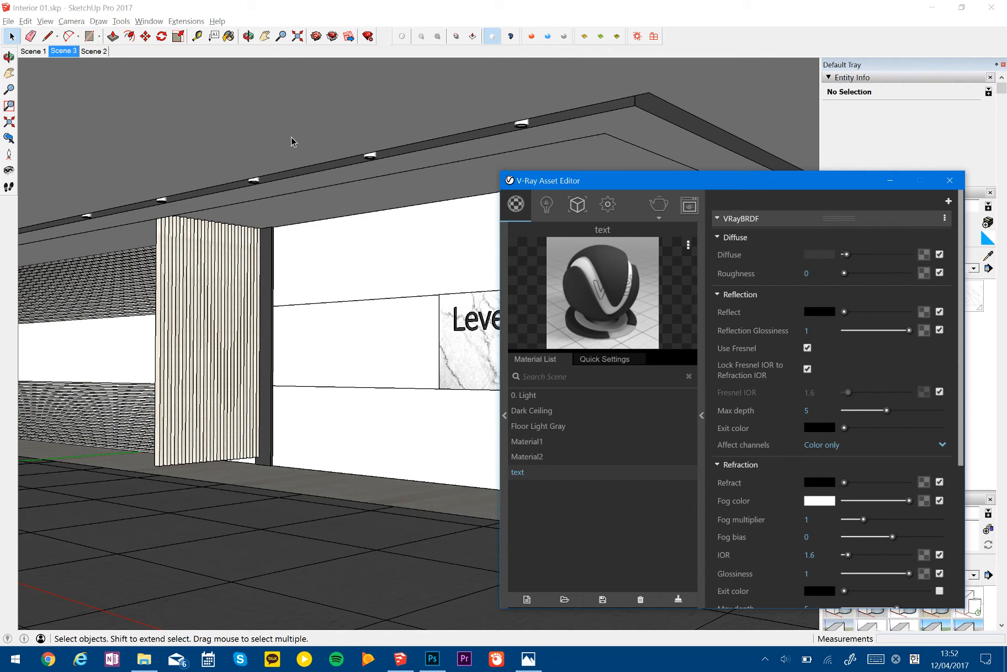
left_click(32, 50)
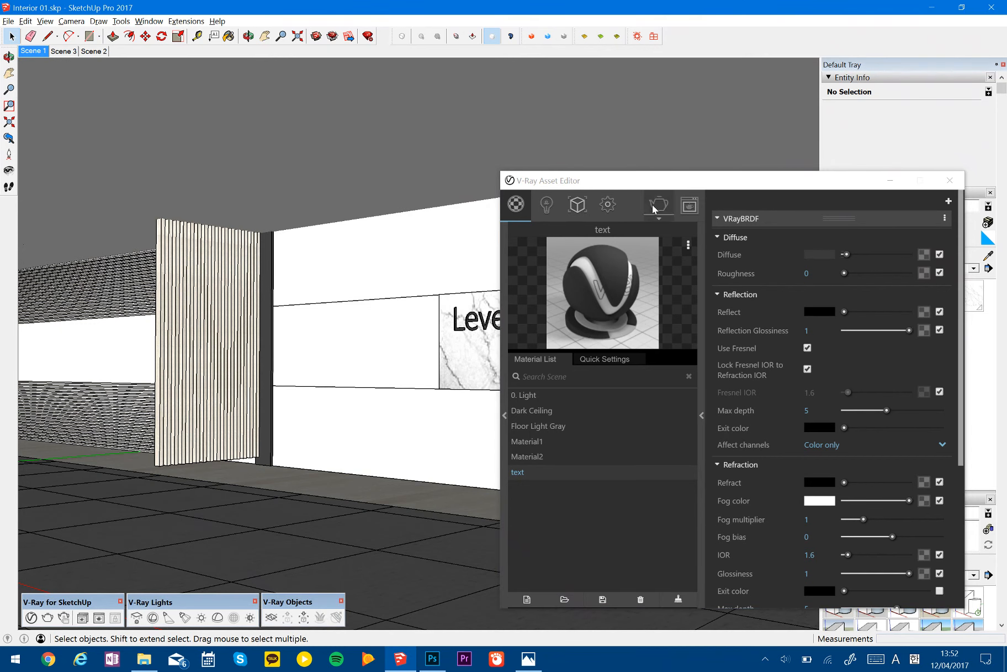
left_click(612, 203)
left_click_drag(626, 185, 260, 153)
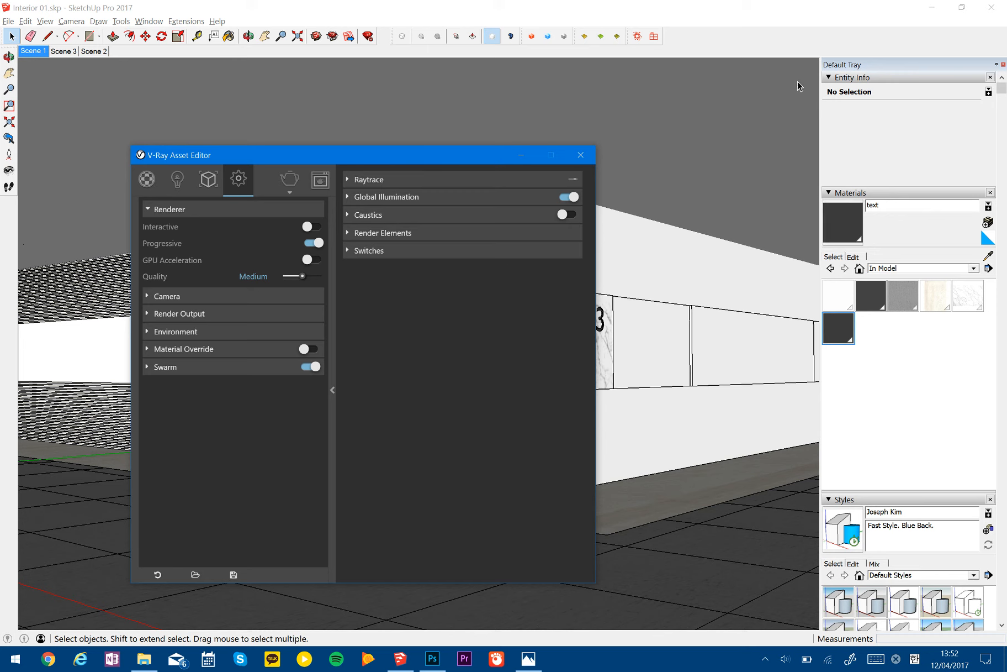
- Set the render output's aspect ratio to Custom and match it to the viewport's aspect
left_click(182, 314)
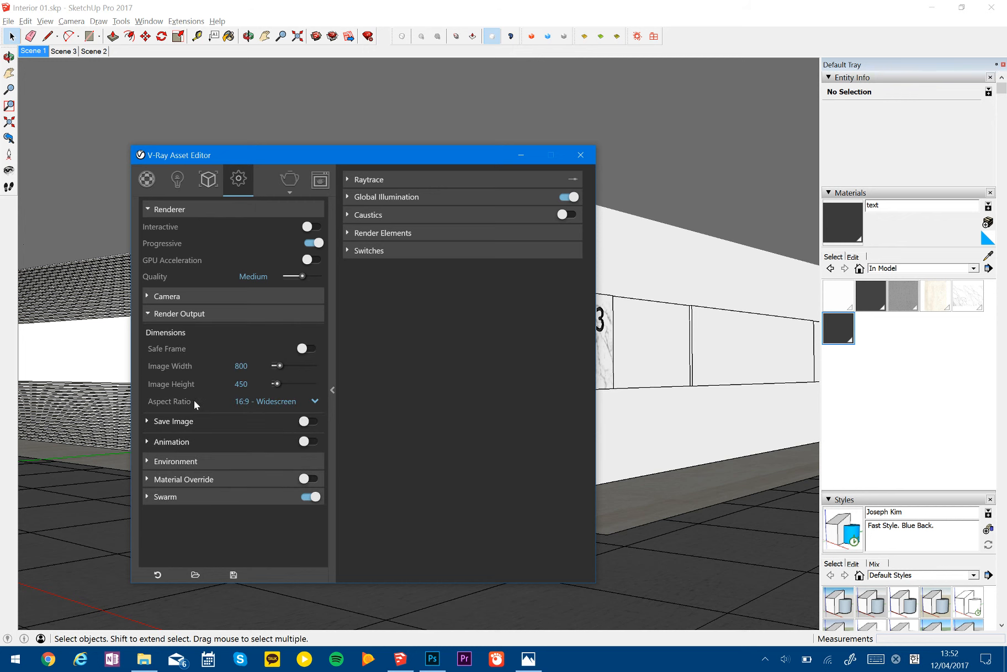
mouse_move(194, 401)
left_click(265, 401)
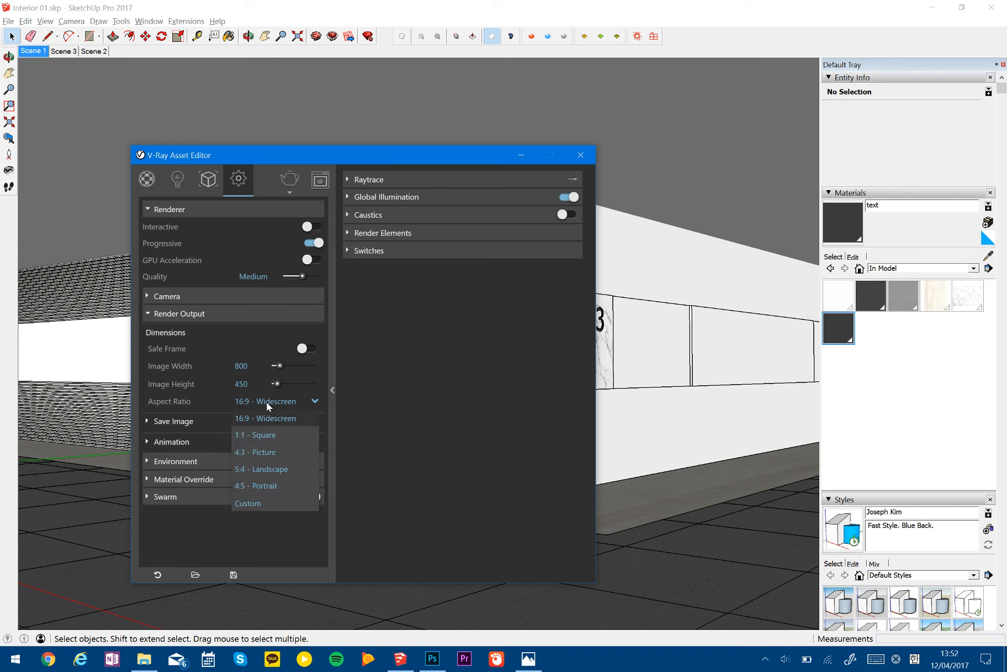
left_click(265, 507)
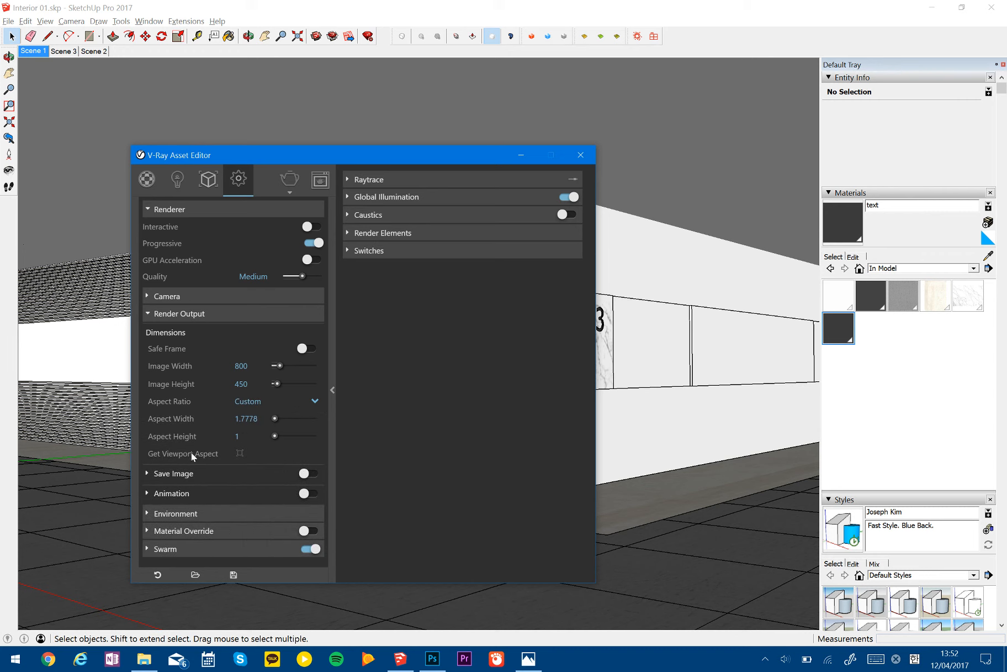
left_click(239, 453)
- Set the render output's image width to 1000 while keeping the custom viewport aspect ratio
double_click(241, 365)
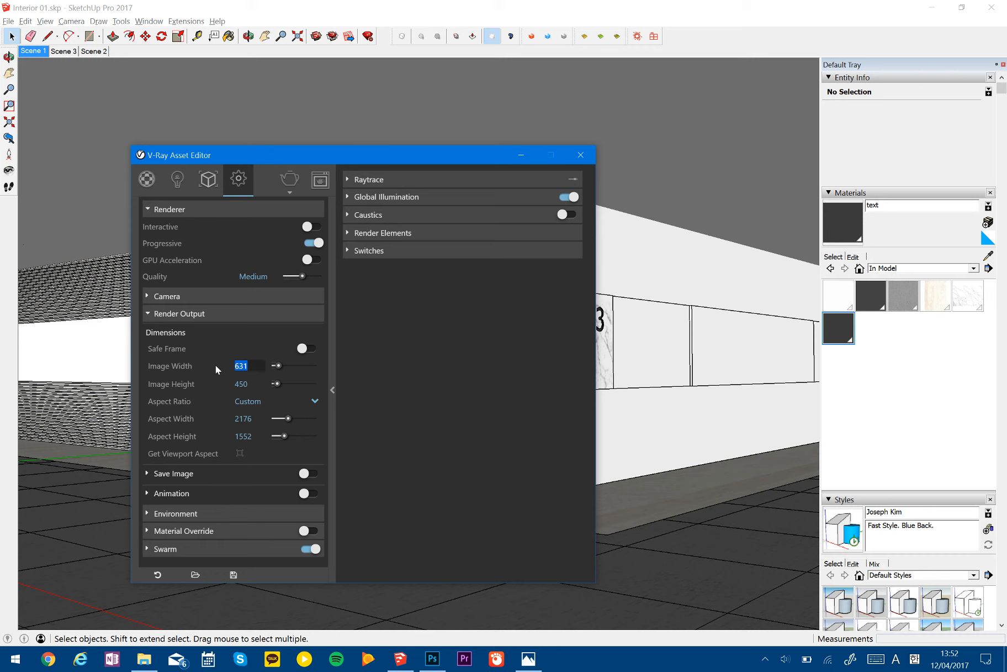
type("800")
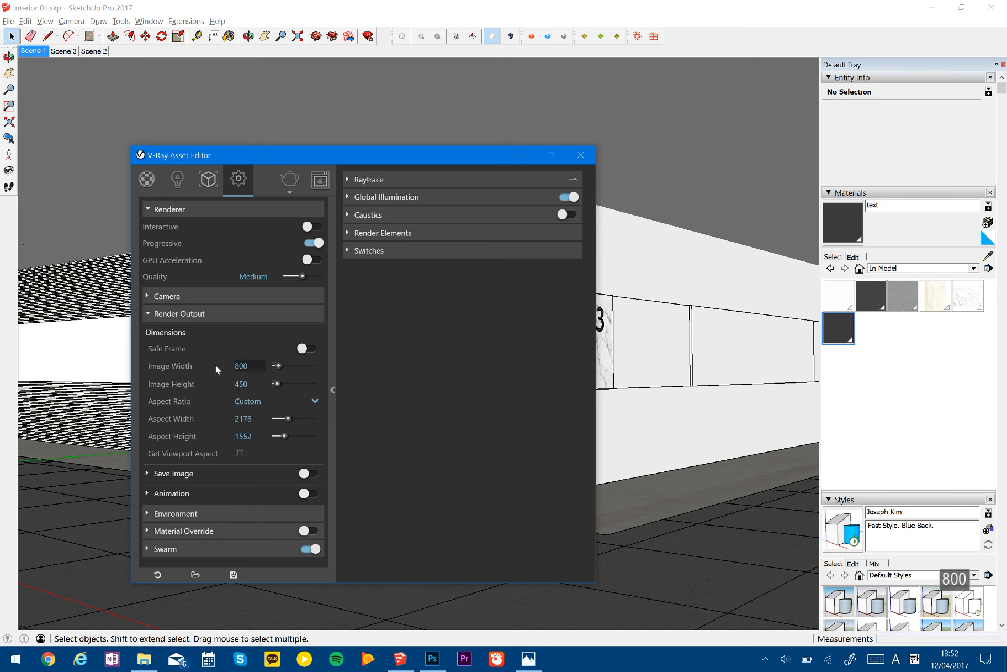
key("BackSpace")
key("BackSpace")
key("BackSpace")
type("100")
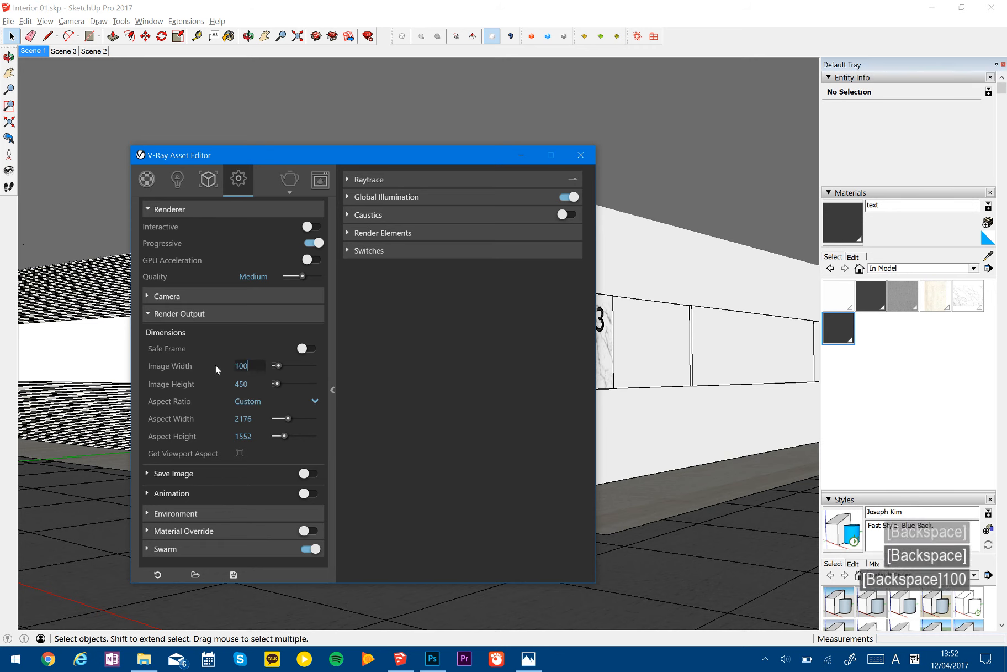
type("0")
left_click(245, 346)
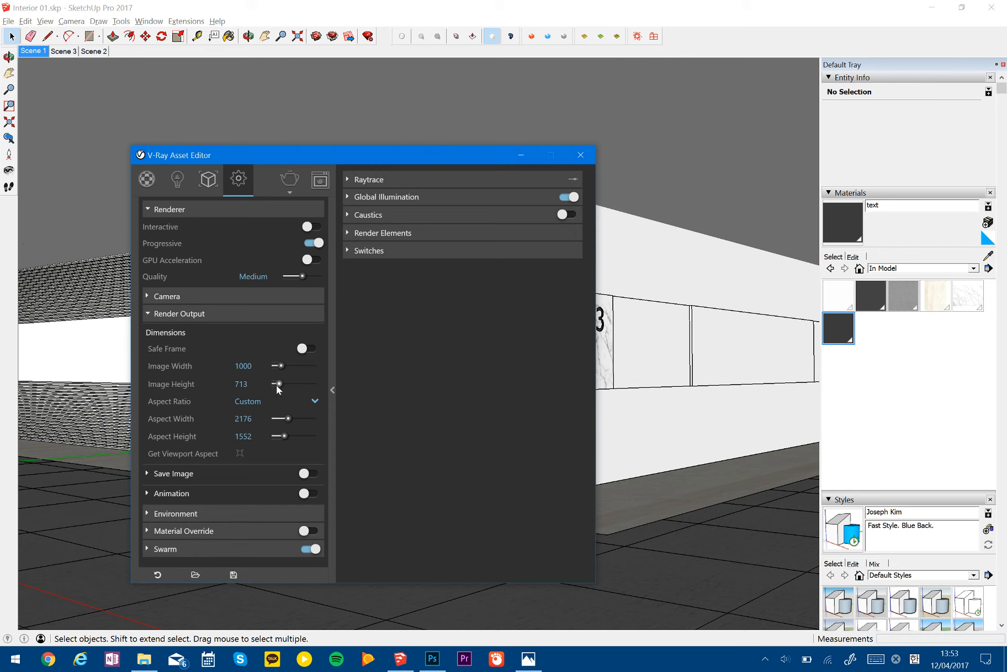
- Add a Denoiser to the render elements
left_click(370, 233)
left_click(381, 232)
left_click(382, 232)
left_click(384, 254)
type("de")
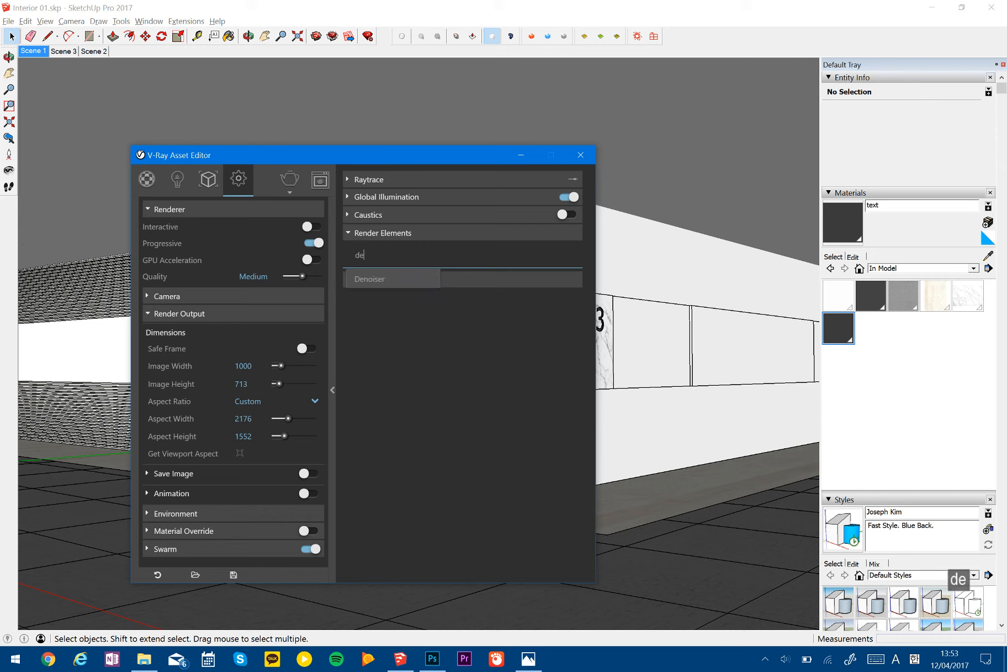
left_click(370, 279)
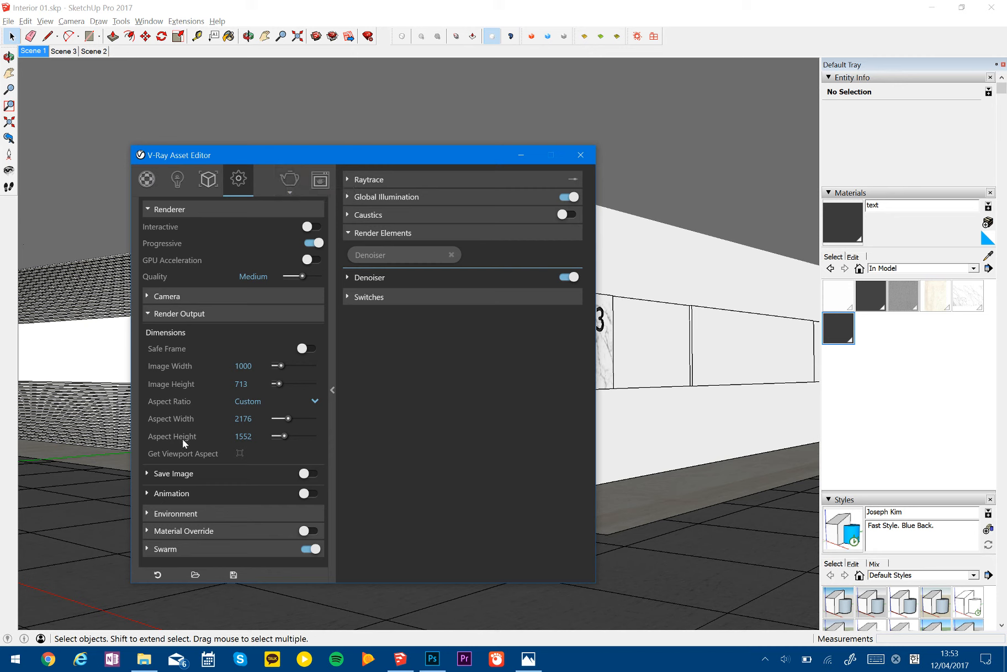
- Start the V-Ray render, move its frame buffer and progress windows aside, and minimize the Asset Editor to get back to the model
left_click(299, 186)
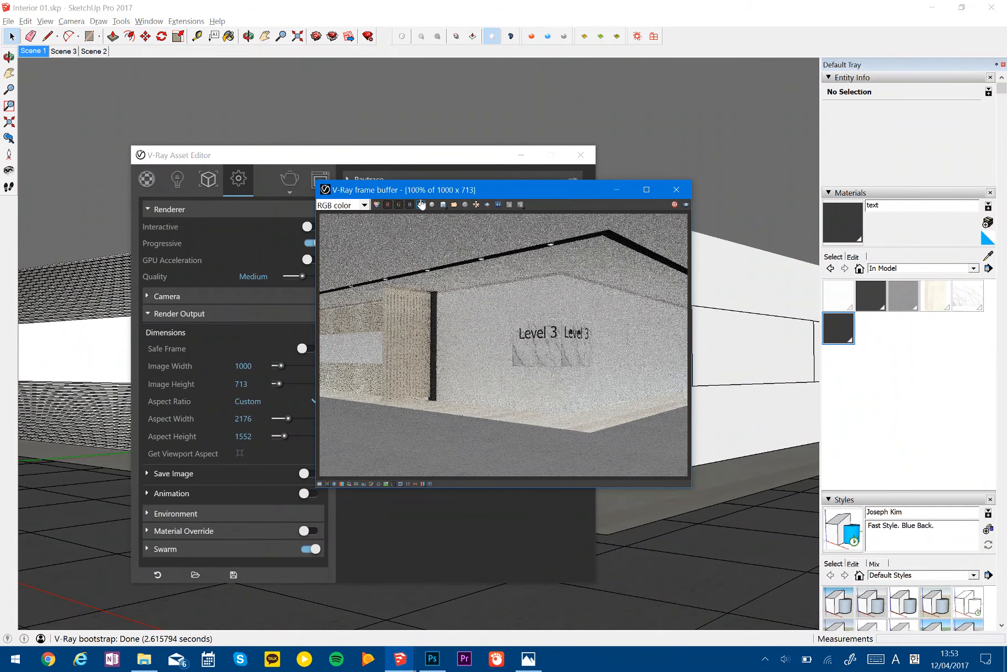
left_click_drag(432, 192, 683, 288)
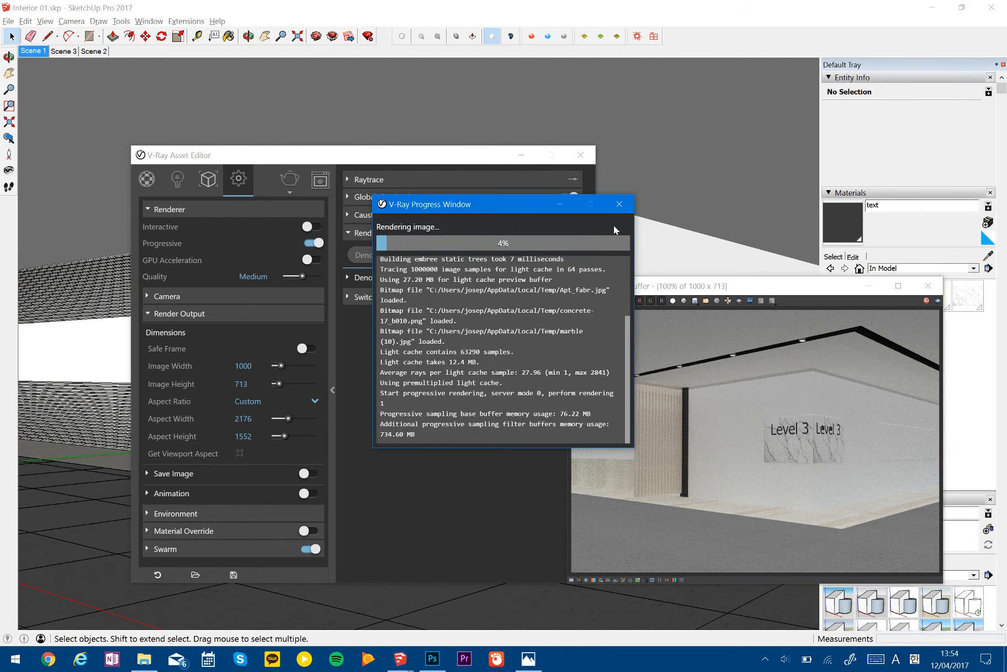
left_click_drag(504, 205, 861, 461)
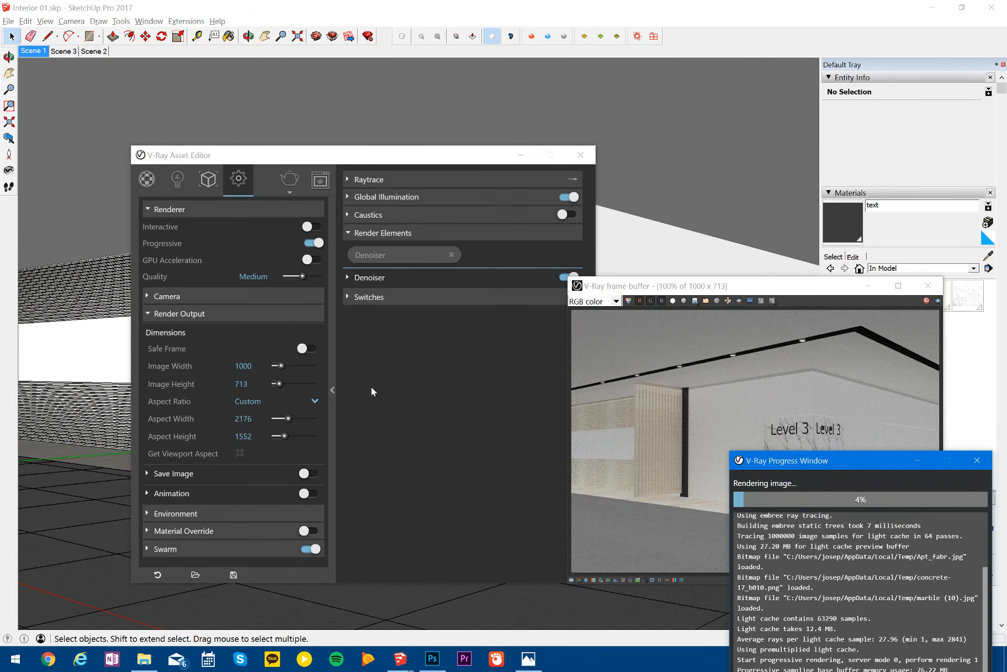
left_click(525, 162)
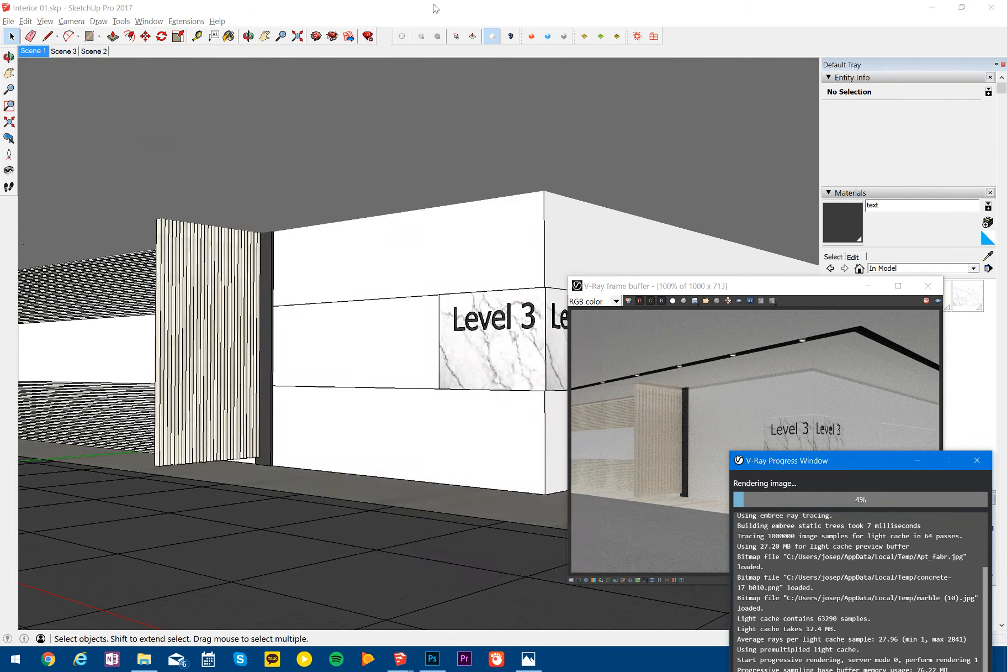
left_click(437, 10)
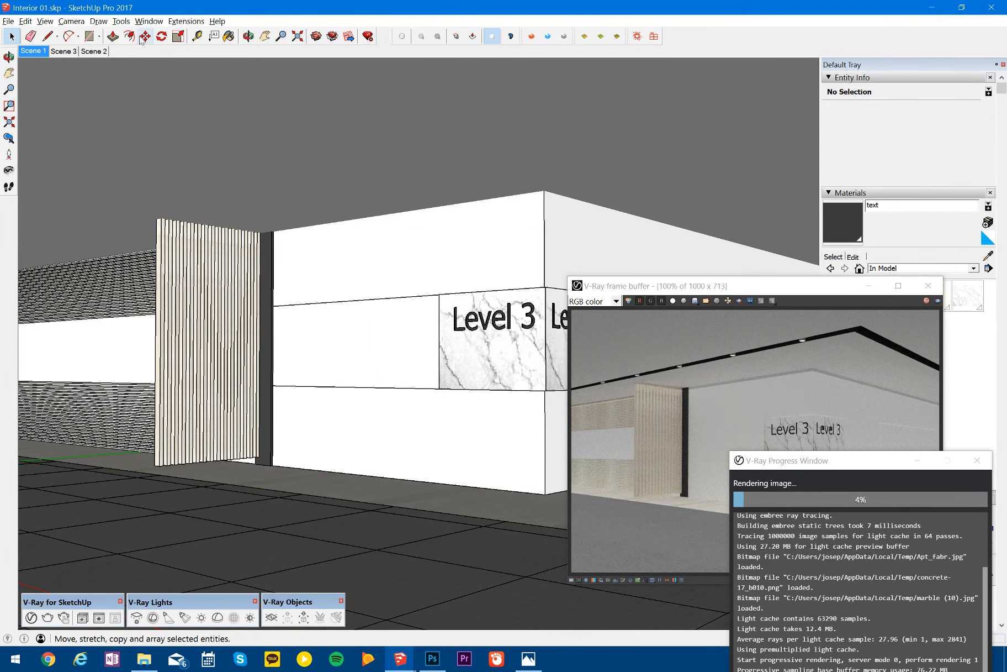
- Try the Hidden Line face style on the Scene 1 view
left_click(26, 21)
mouse_move(45, 21)
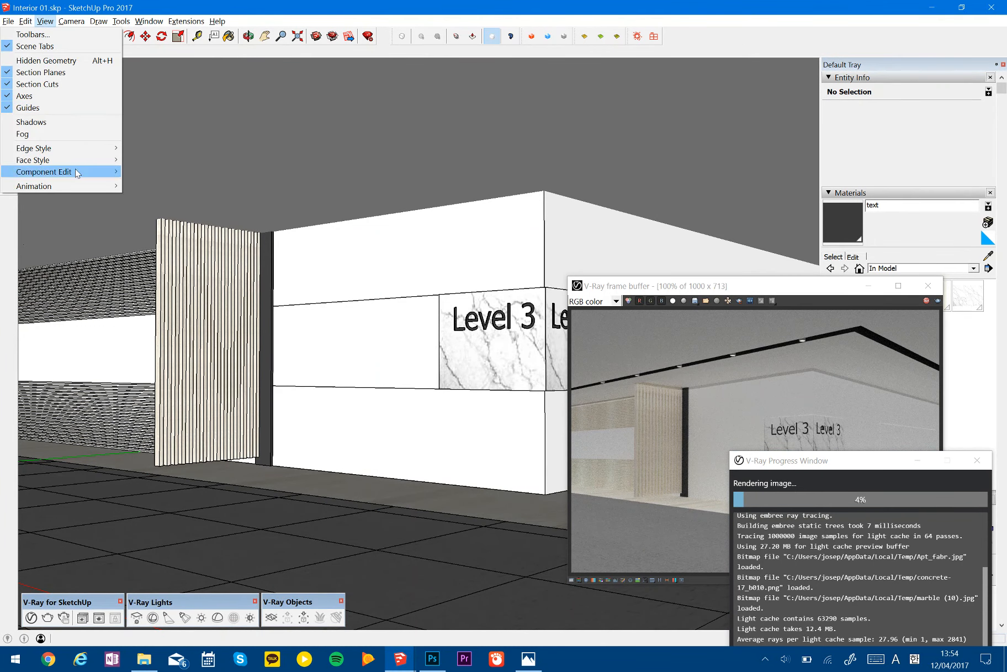
mouse_move(78, 160)
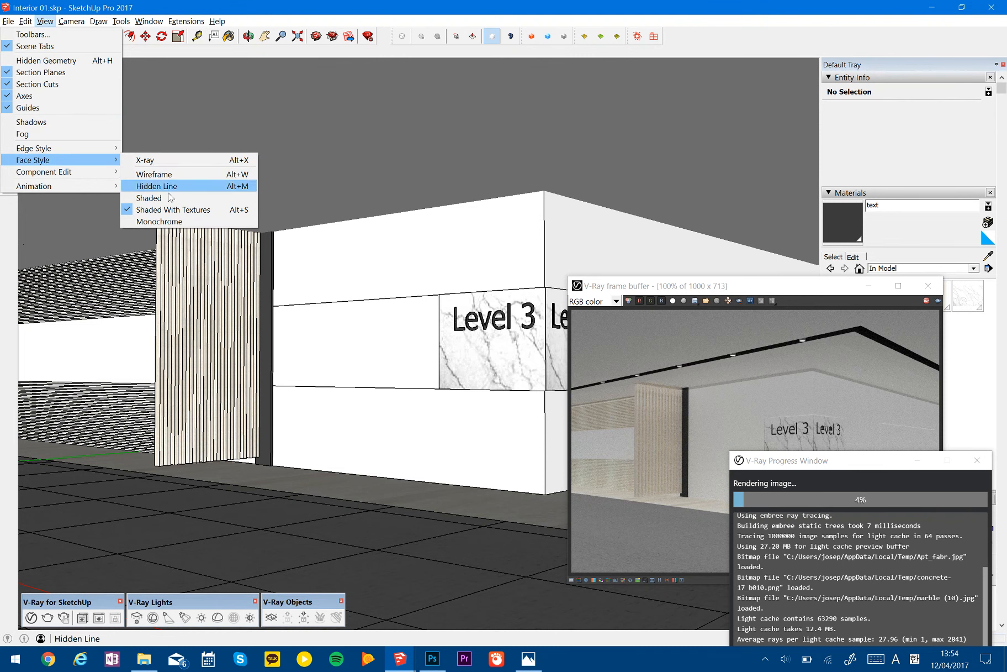
left_click(166, 187)
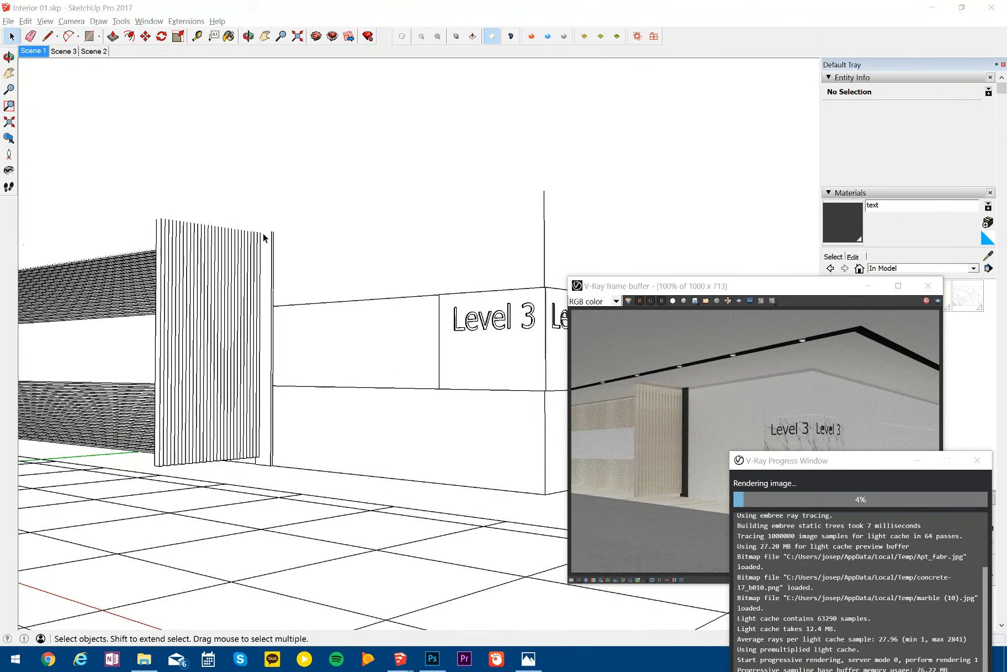
- Switch to the Scene 3 view and apply the Hidden Line face style
left_click(61, 51)
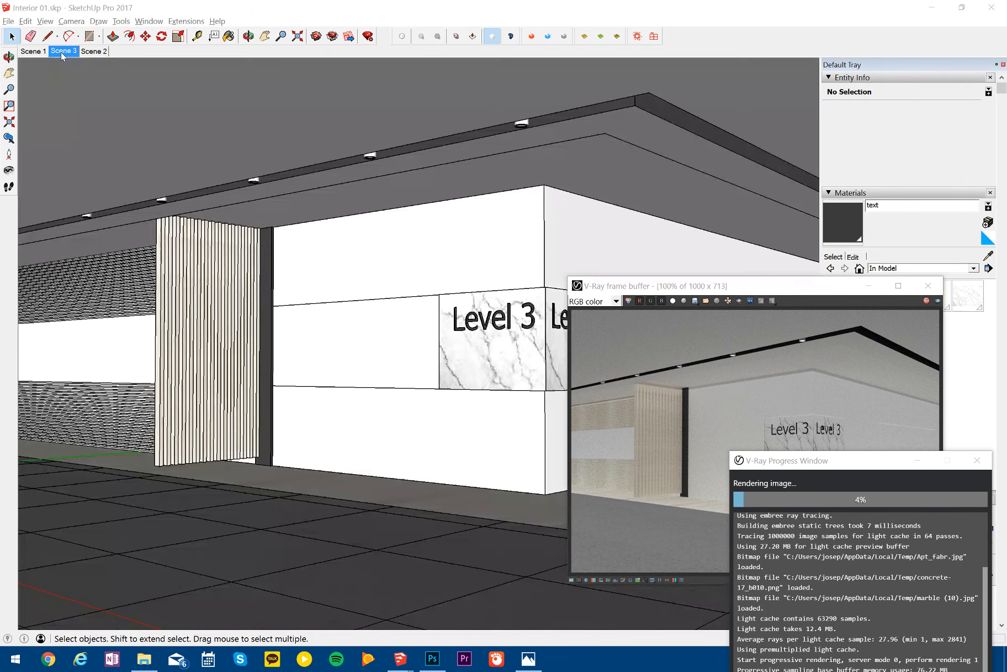
left_click(50, 21)
mouse_move(62, 160)
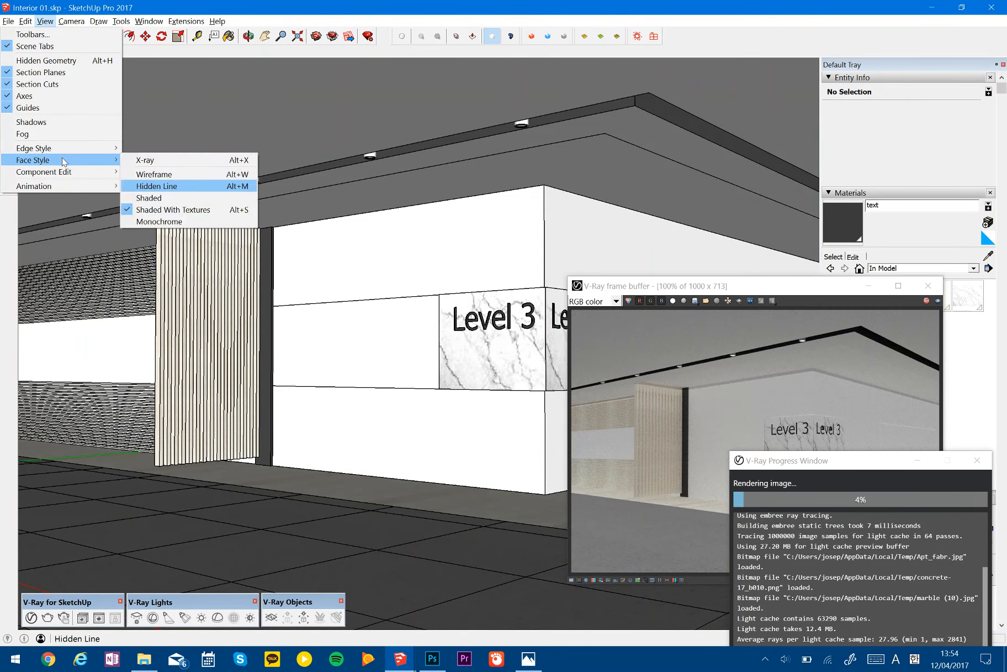
left_click(178, 190)
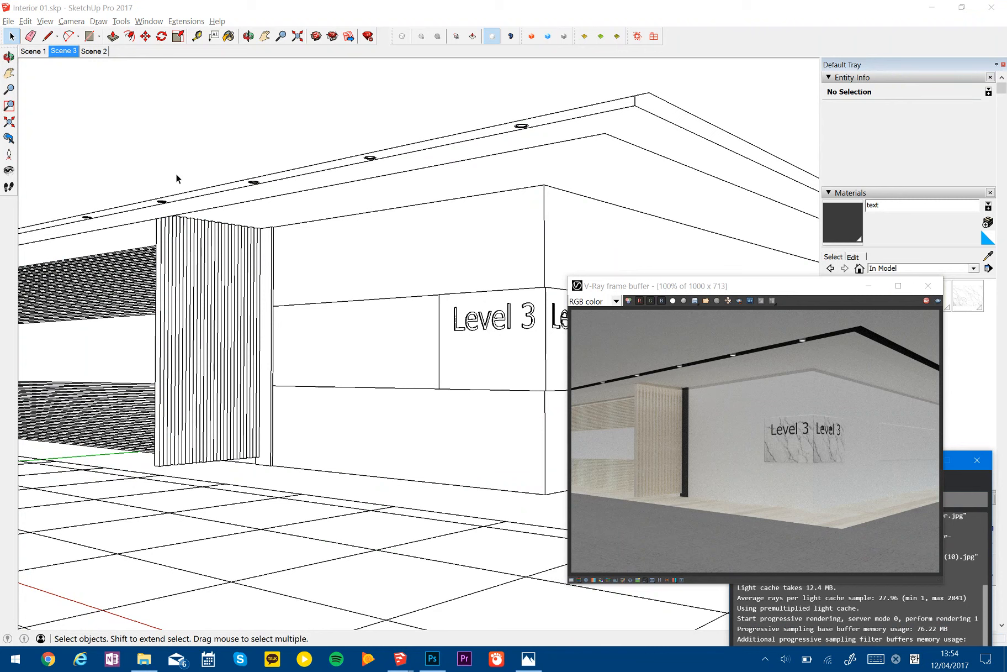
- Start a 2D graphic export as JPEG and confirm an image size of 4000 by 2852 pixels
left_click(8, 21)
mouse_move(69, 184)
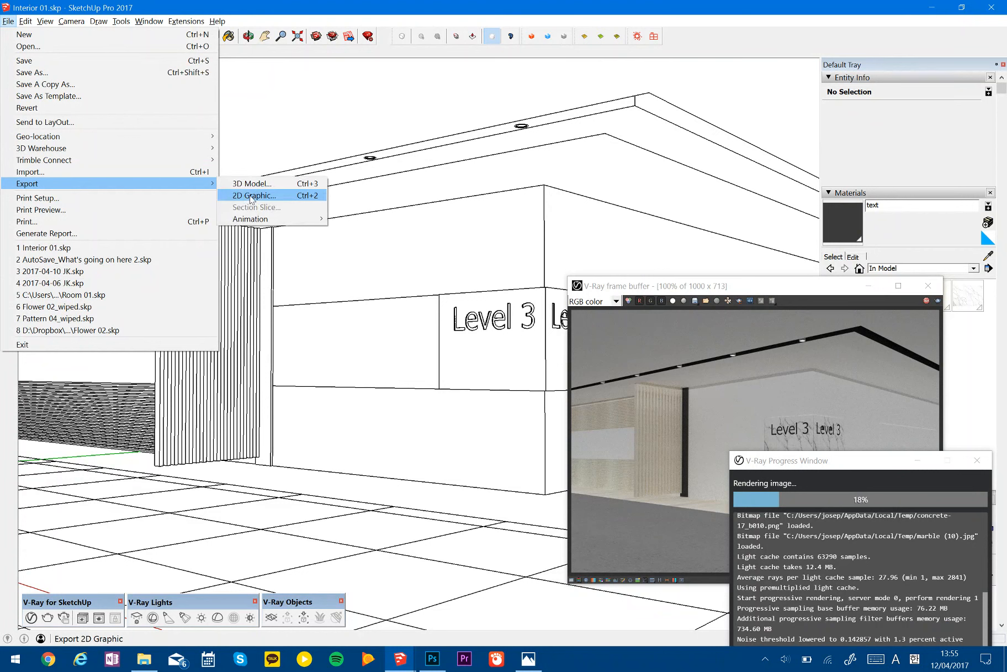
left_click(251, 197)
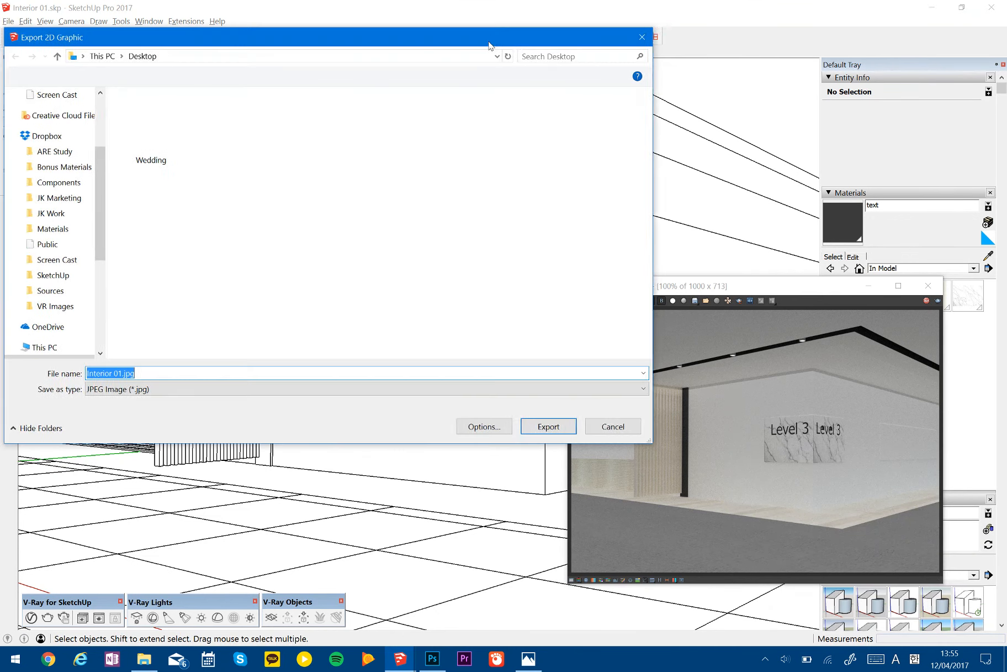
left_click(546, 443)
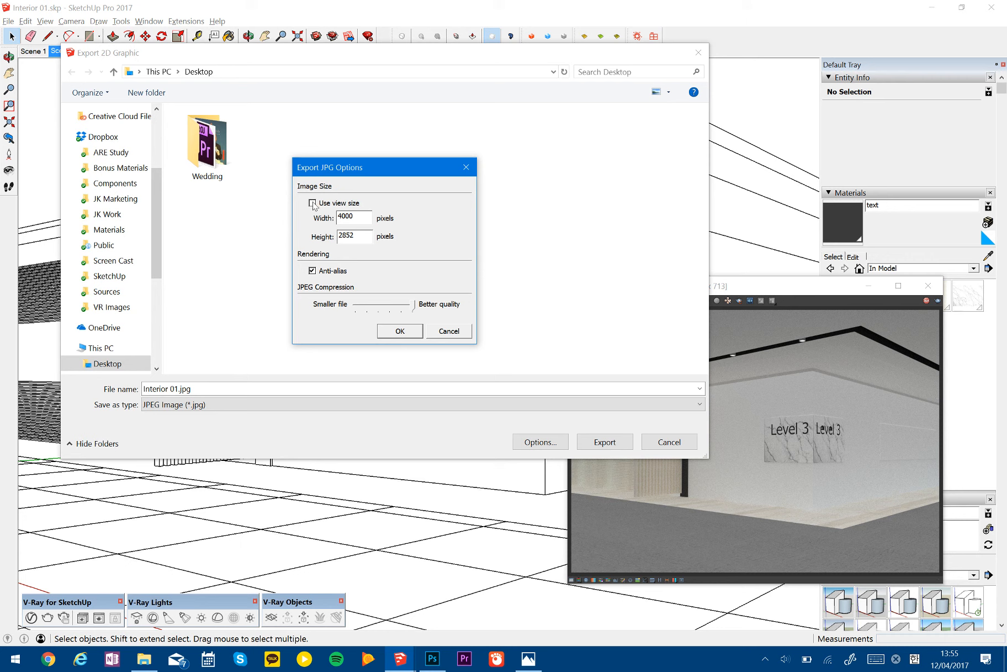
left_click_drag(356, 217, 262, 215)
left_click(361, 216)
left_click(417, 329)
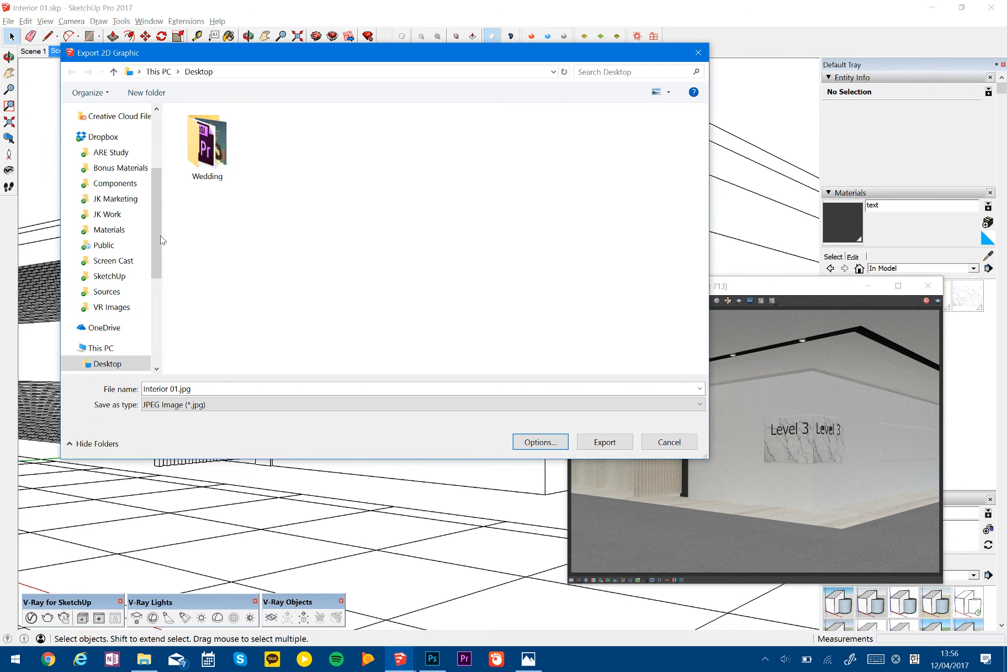
- Export the line view to the Desktop as "Interior 01.Line.jpg"
scroll(157, 237, "up", 3)
left_click(107, 137)
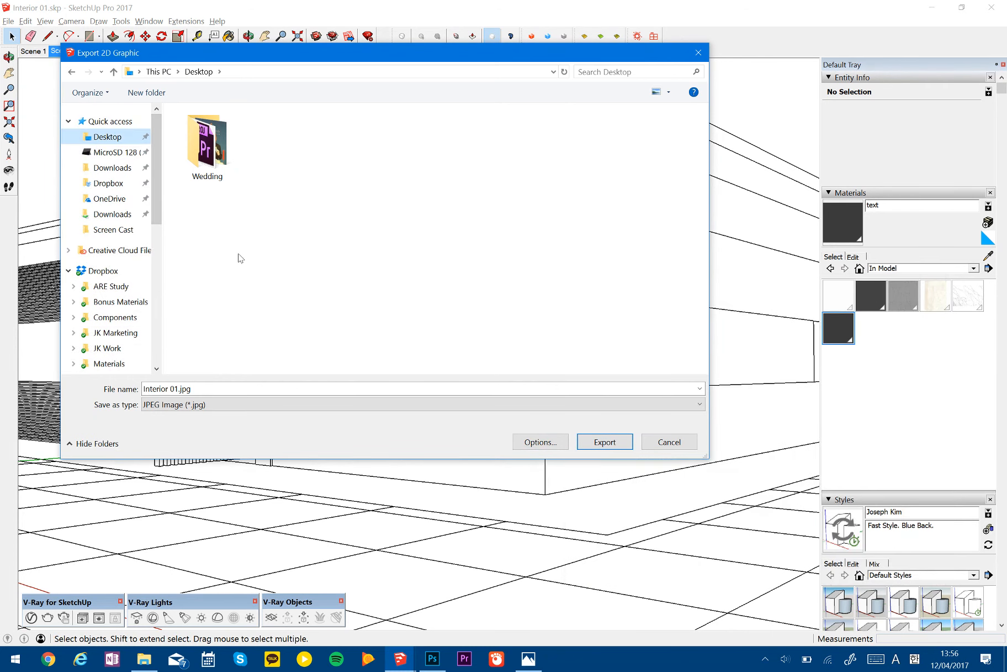
left_click(193, 388)
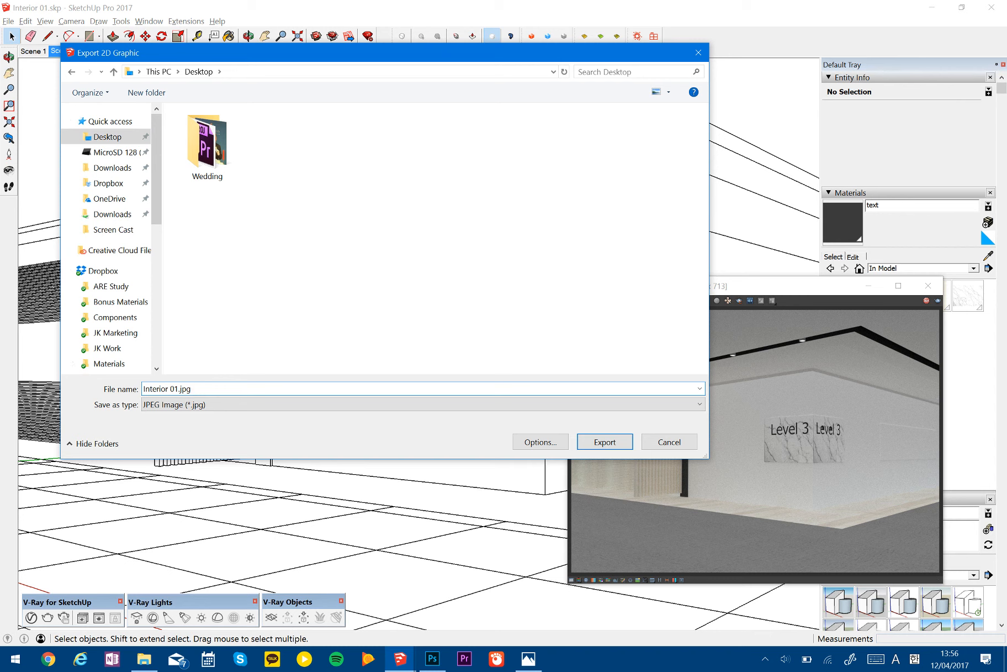
key("Left")
key("Left")
key("Left")
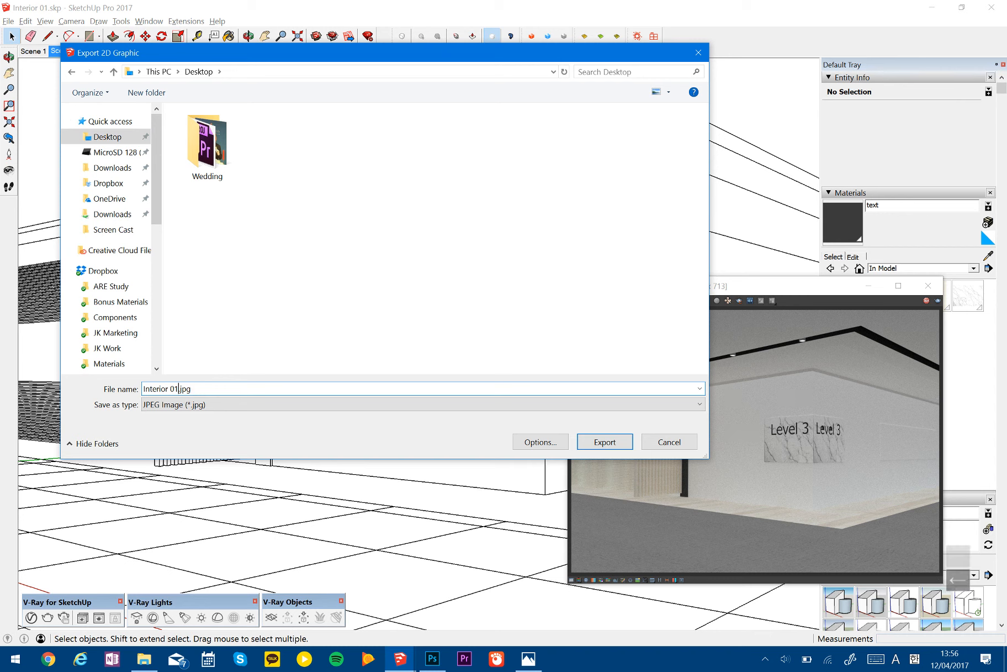
key("BackSpace")
key("BackSpace")
key("BackSpace")
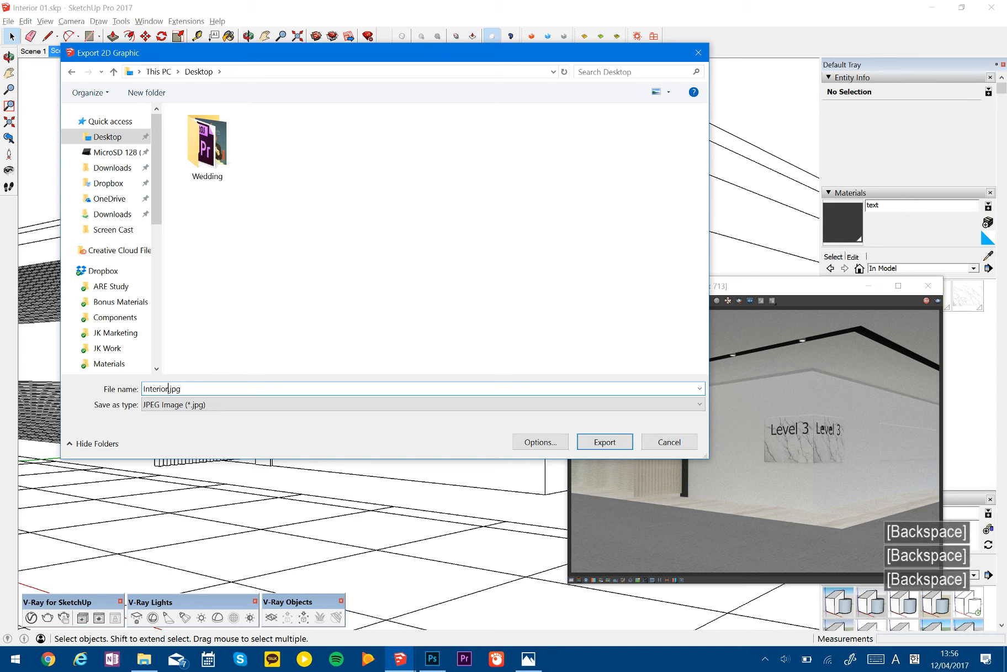
type("01")
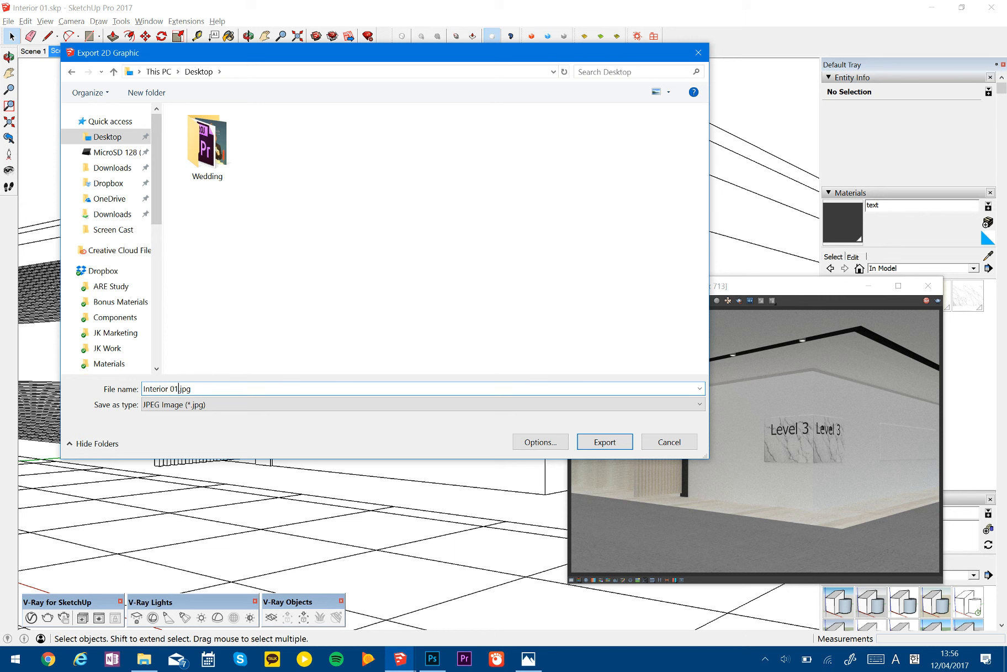
type(".")
key("BackSpace")
type("Line.")
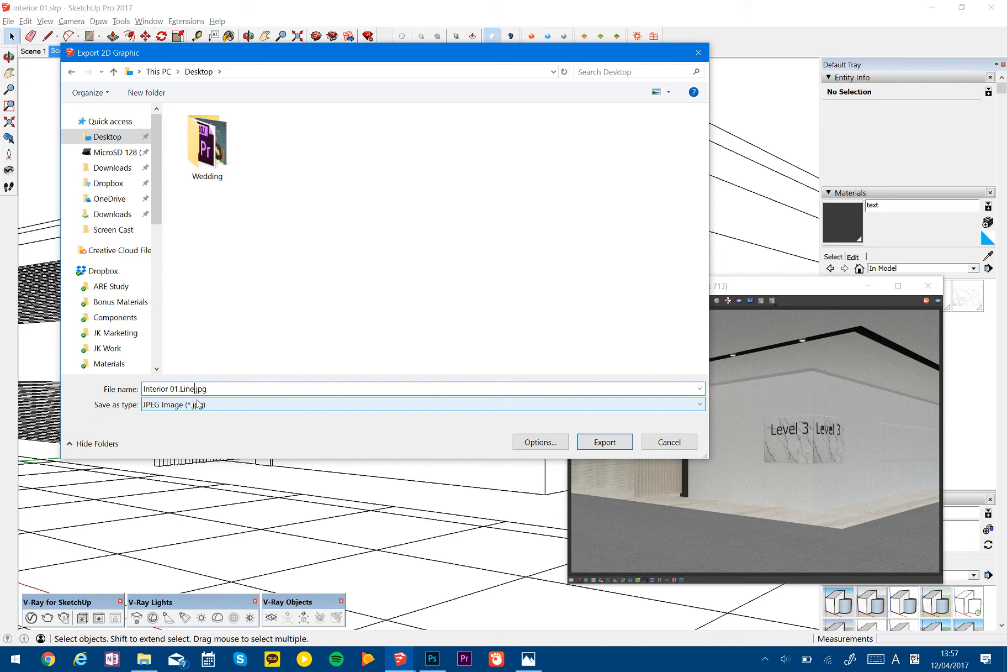
left_click(608, 442)
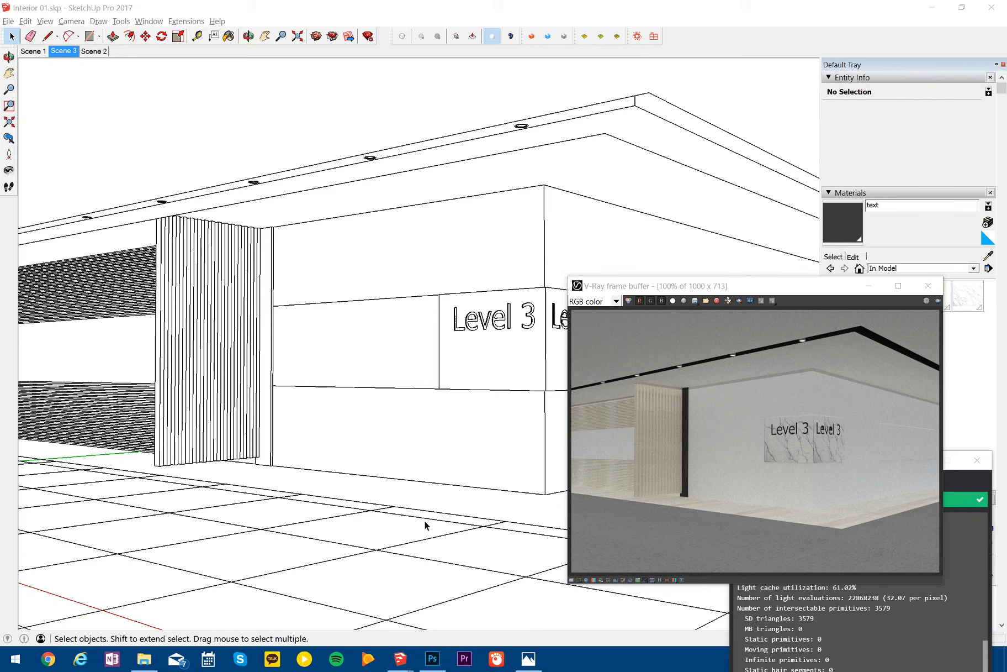
- Bring the finished render's frame buffer forward and compare it with Base Image 01.JPG in Photos
left_click(955, 485)
left_click_drag(866, 460, 855, 400)
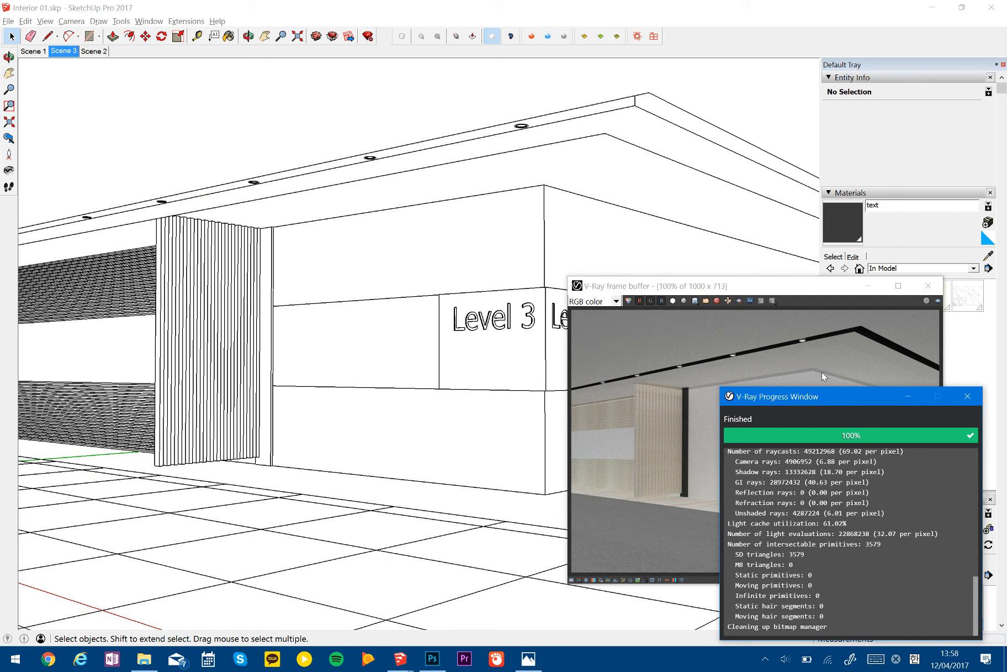
left_click(786, 288)
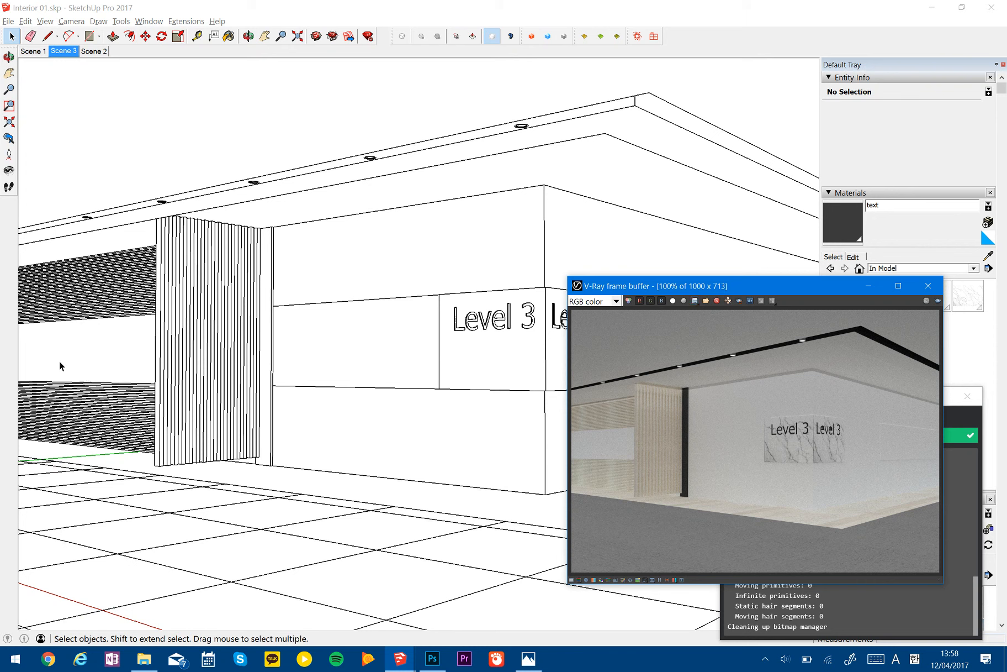
left_click(532, 668)
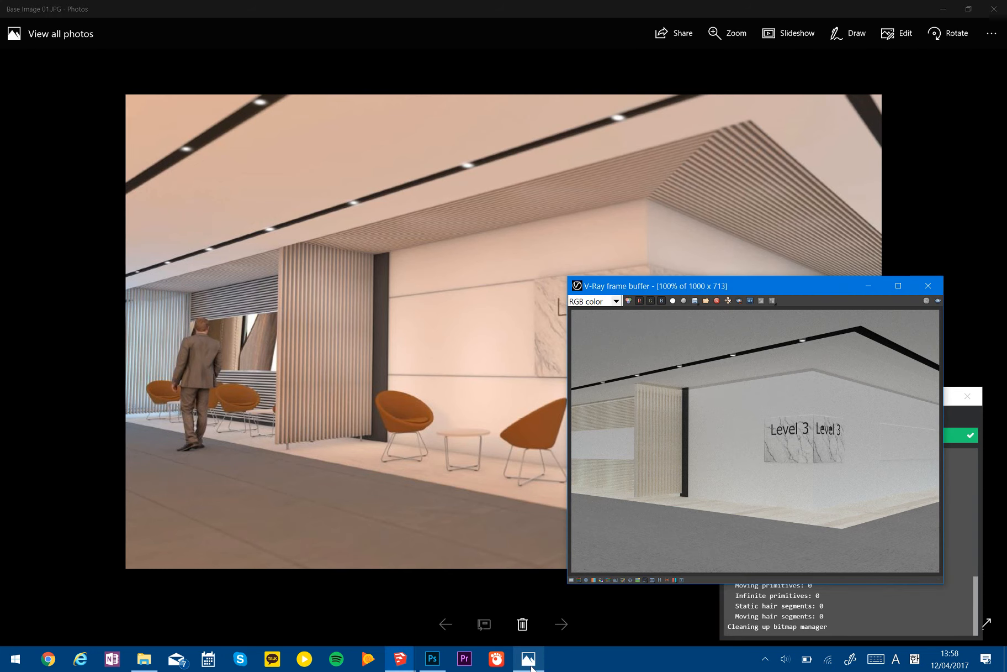
left_click(400, 658)
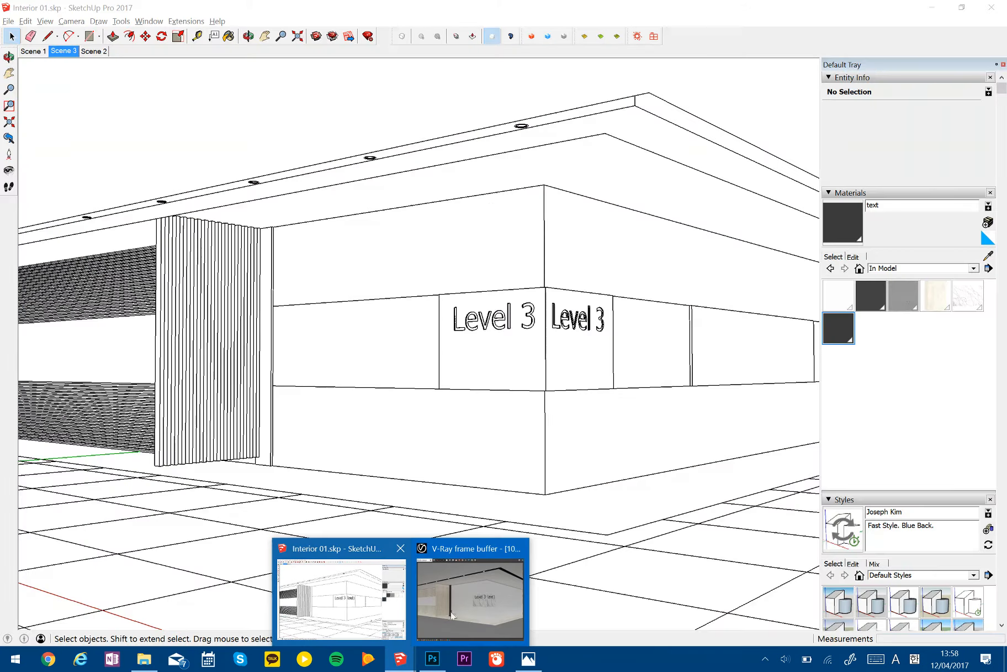
left_click(454, 624)
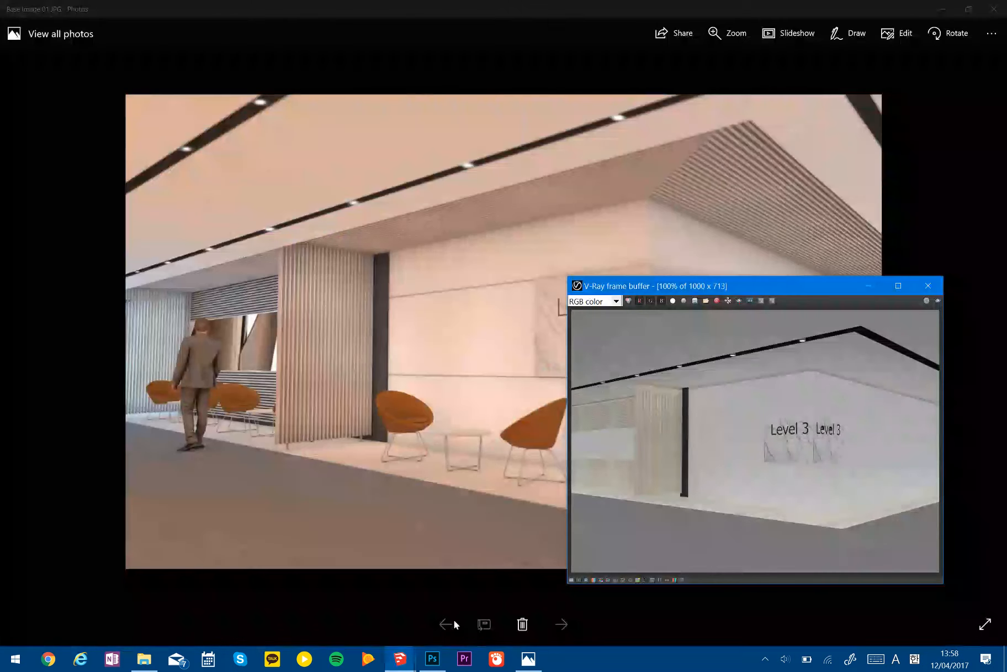
left_click(696, 302)
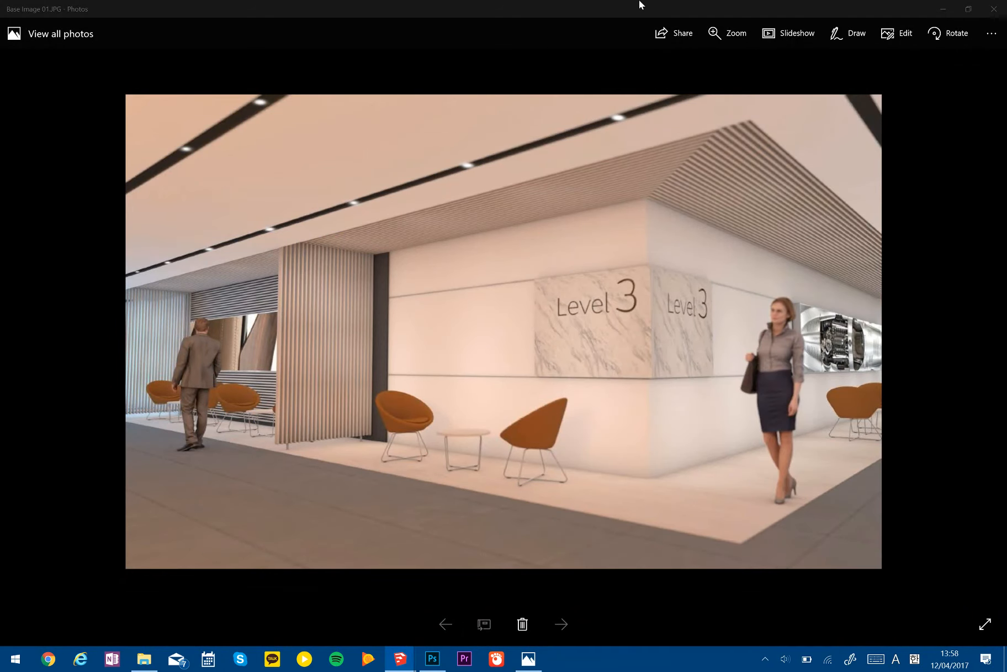
left_click(939, 8)
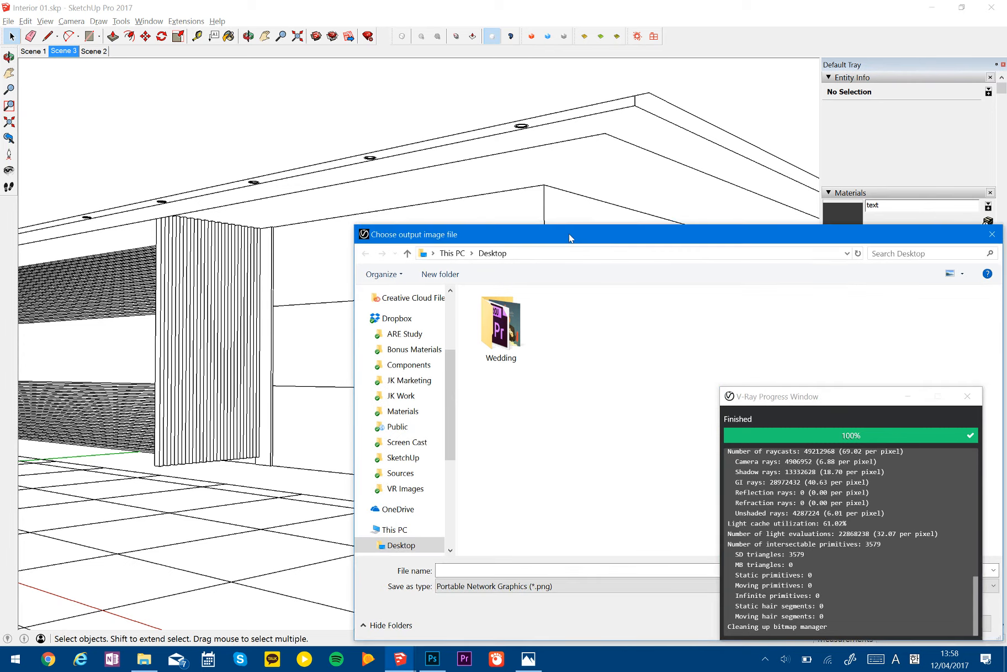
left_click_drag(571, 238, 254, 123)
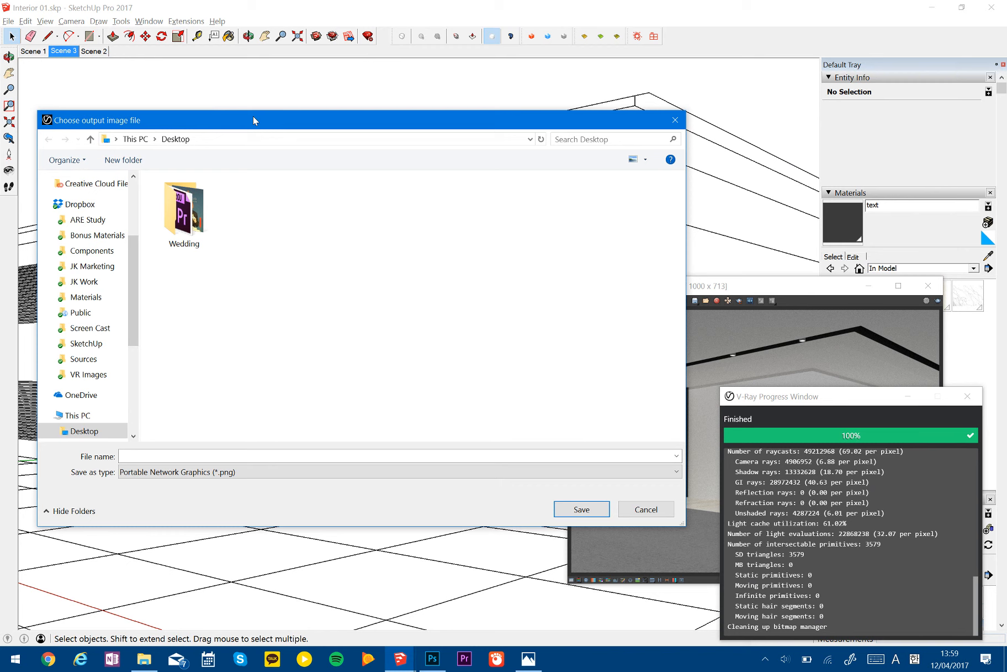
scroll(89, 265, "up", 3)
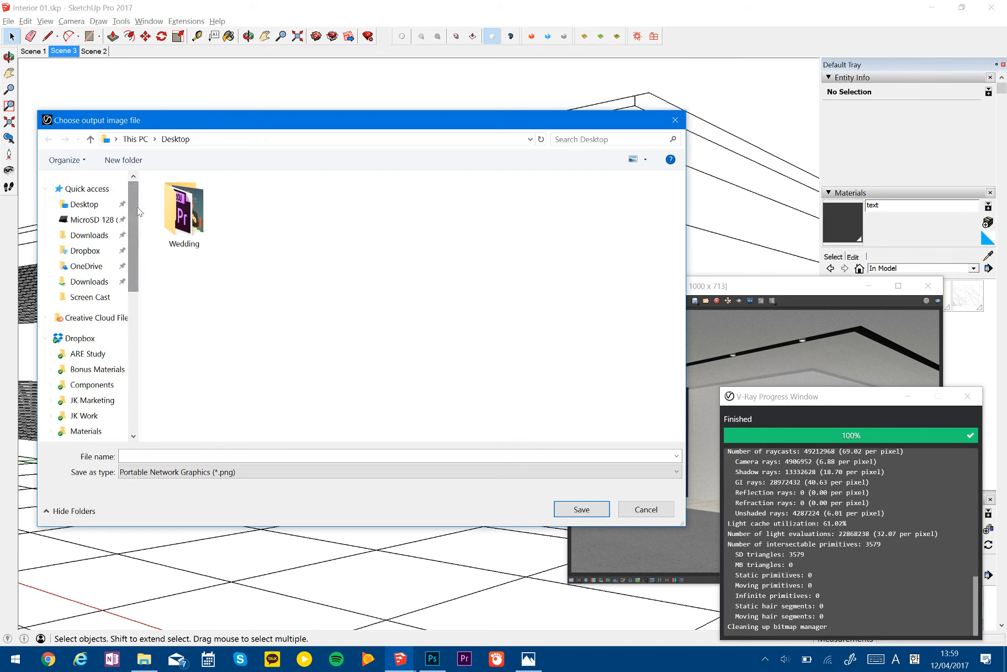
left_click(84, 203)
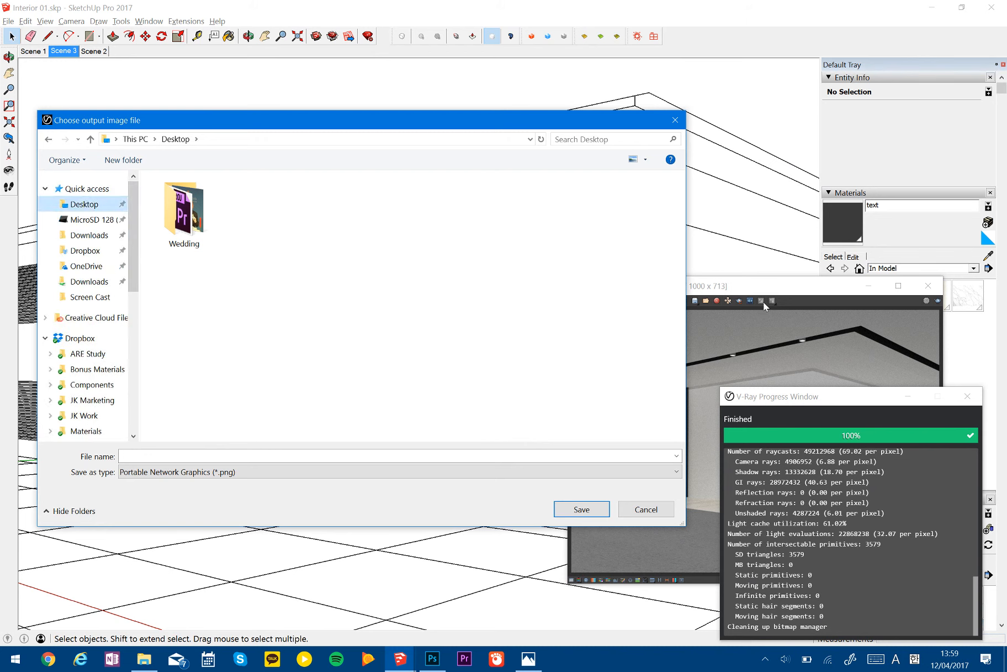
left_click(648, 510)
- Switch the V-Ray frame buffer to the Denoiser channel and start saving it to the Desktop
left_click(593, 301)
left_click(591, 332)
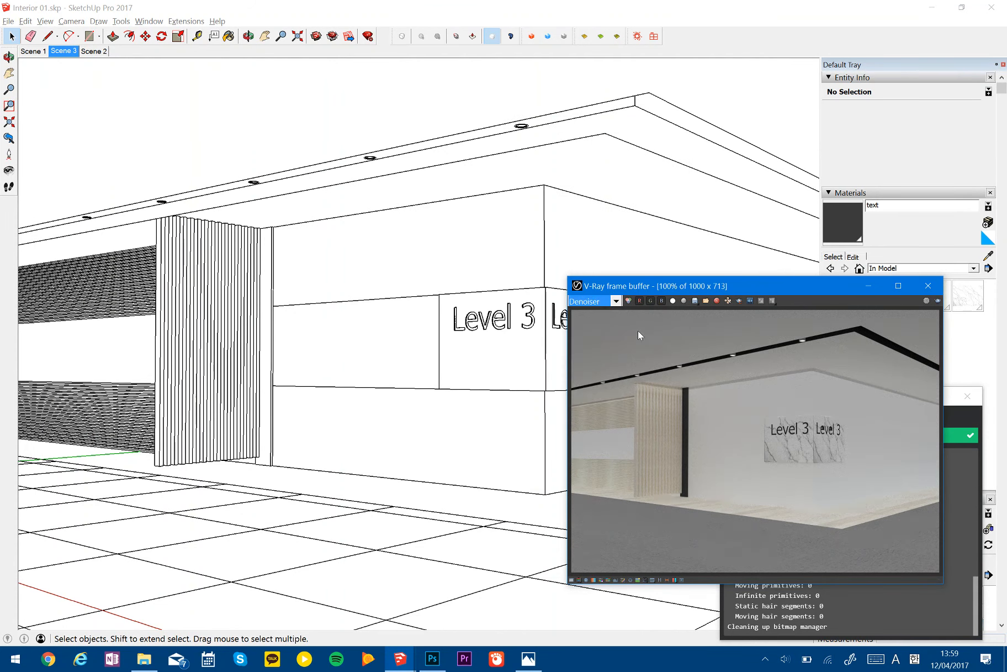
left_click(695, 301)
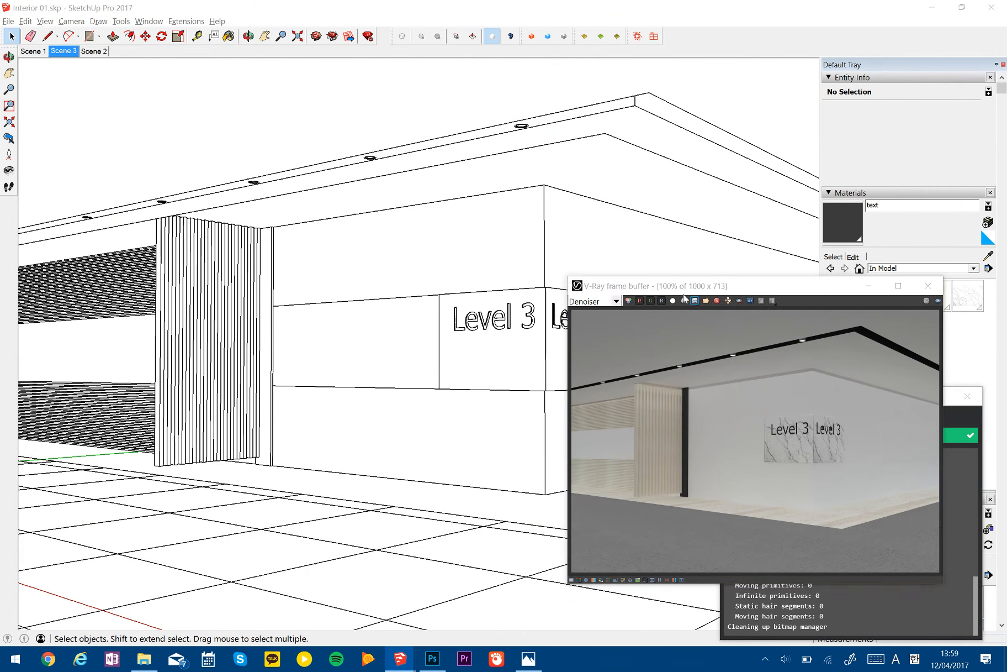
scroll(133, 262, "up", 3)
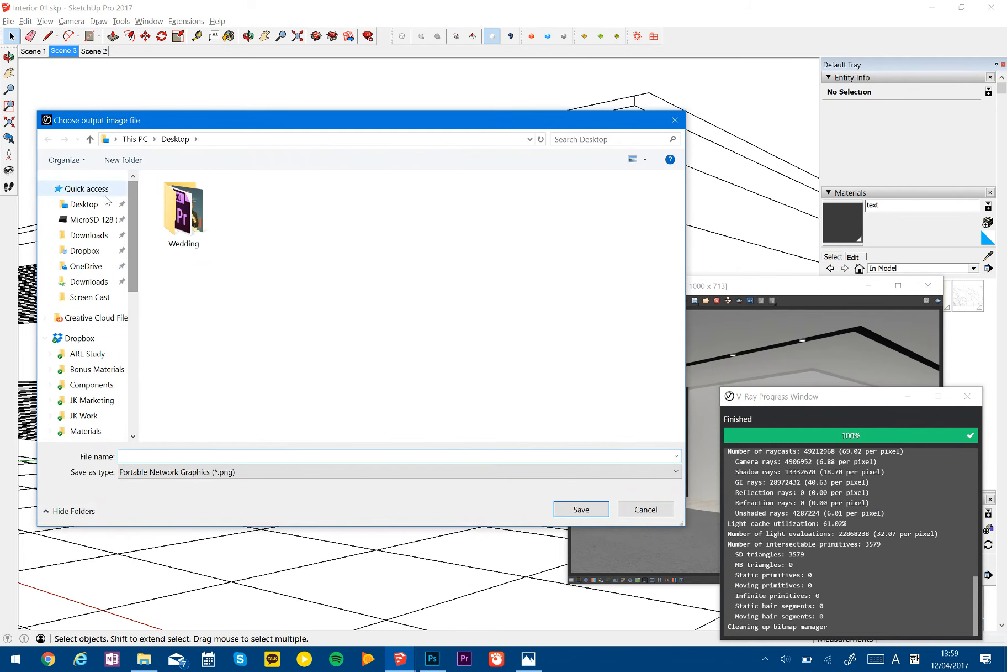
left_click(84, 204)
- Name the output image "Interior 01.Render" without the jpg extension and save it as PNG
type("Inter")
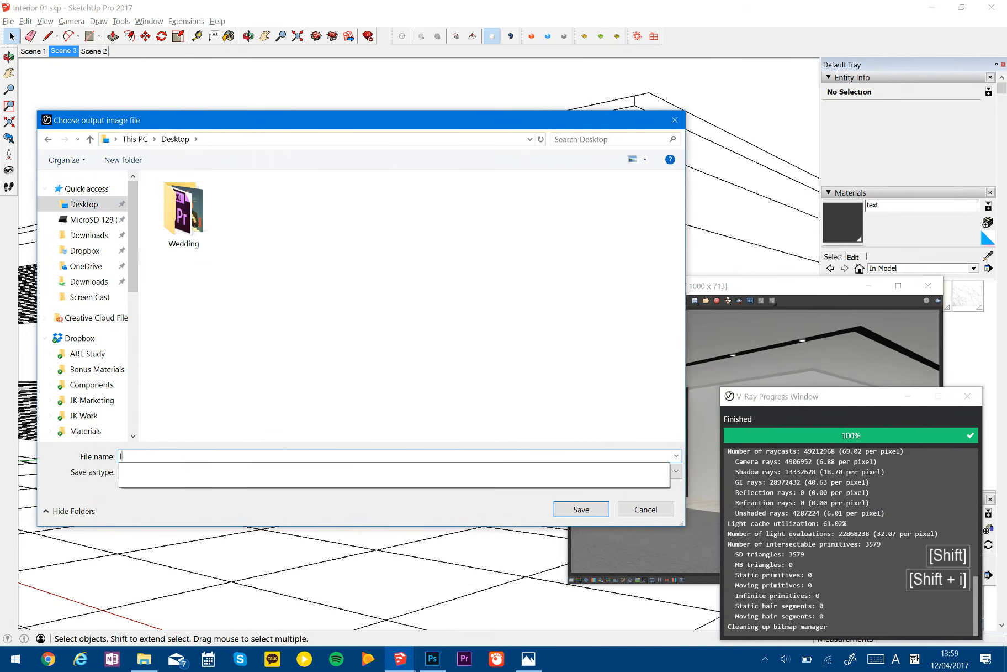
key("Down")
key("Left")
key("Left")
key("Left")
key("Left")
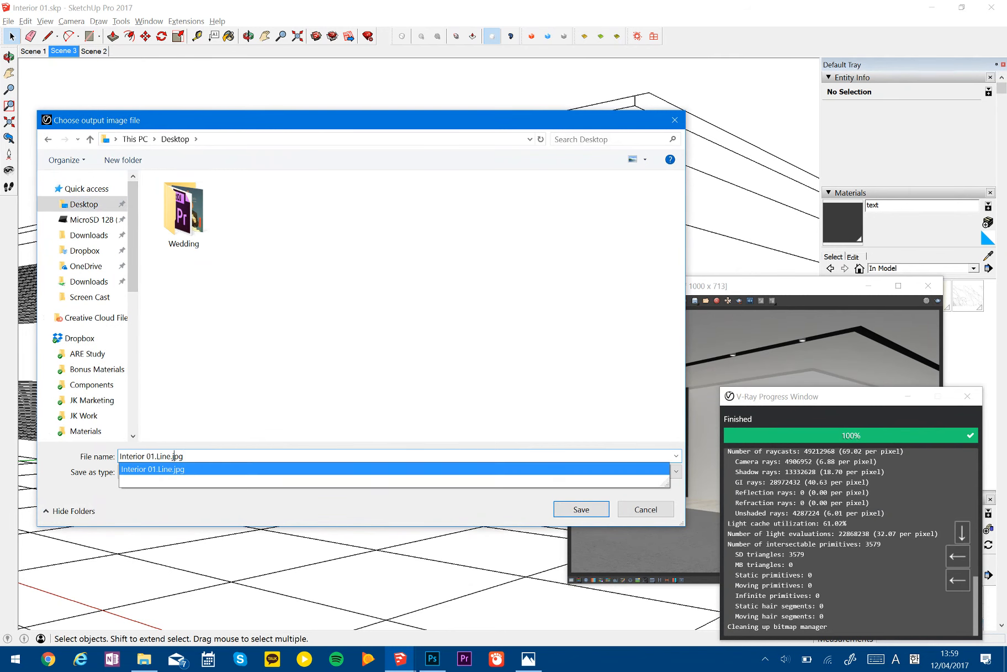
key("shift+Left")
key("shift+Left")
key("shift+Left")
type("Render")
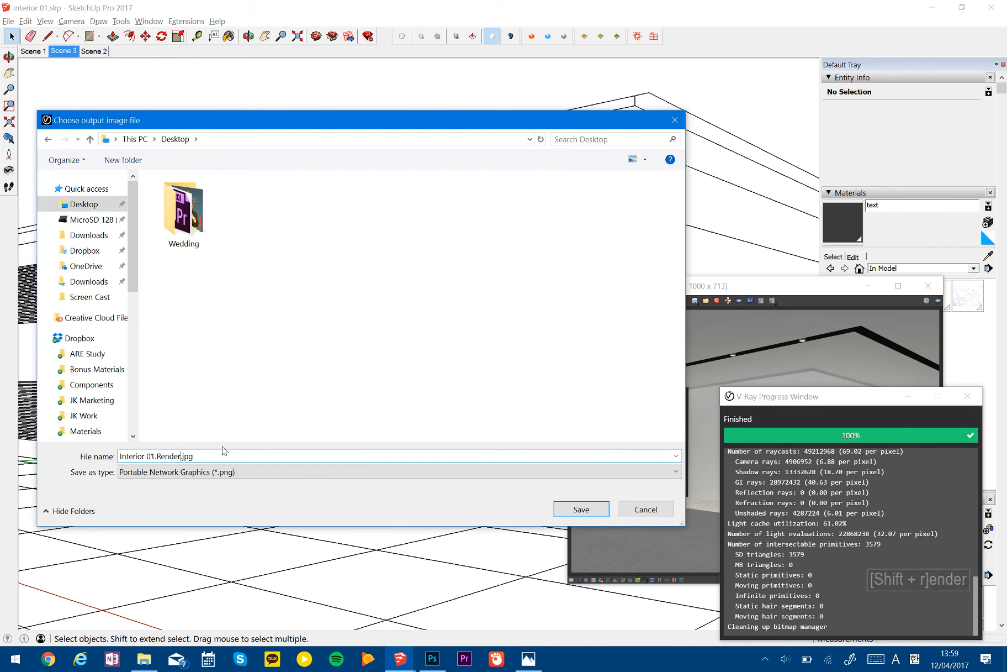
key("BackSpace")
key("BackSpace")
key("BackSpace")
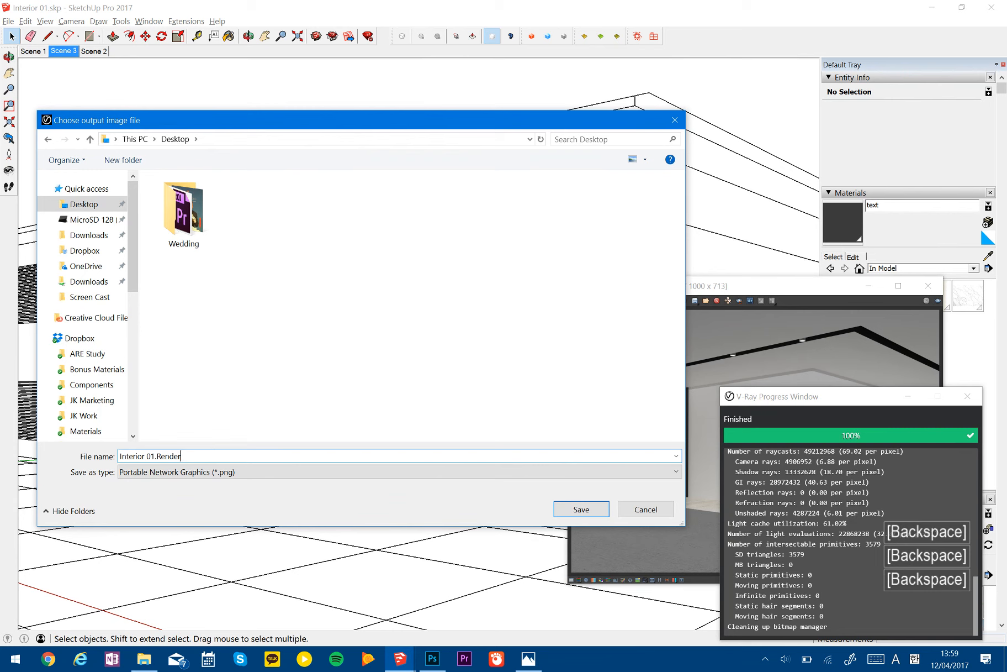
left_click(581, 508)
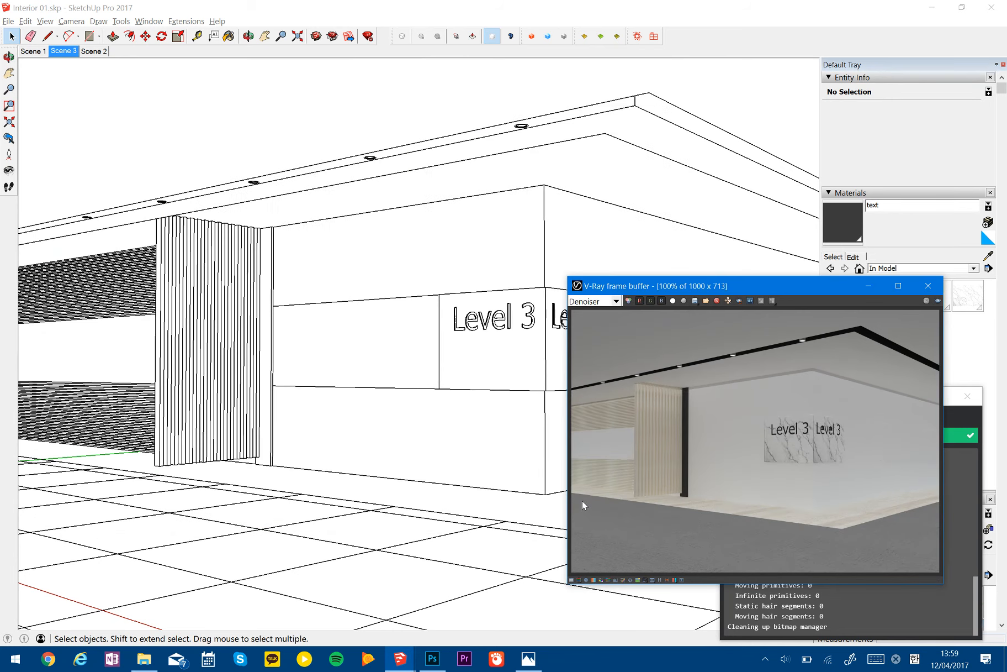
- Open the desktop file Interior 01.Render.Denoiser.png in Photoshop and place the same image over it as a new layer
left_click(1005, 659)
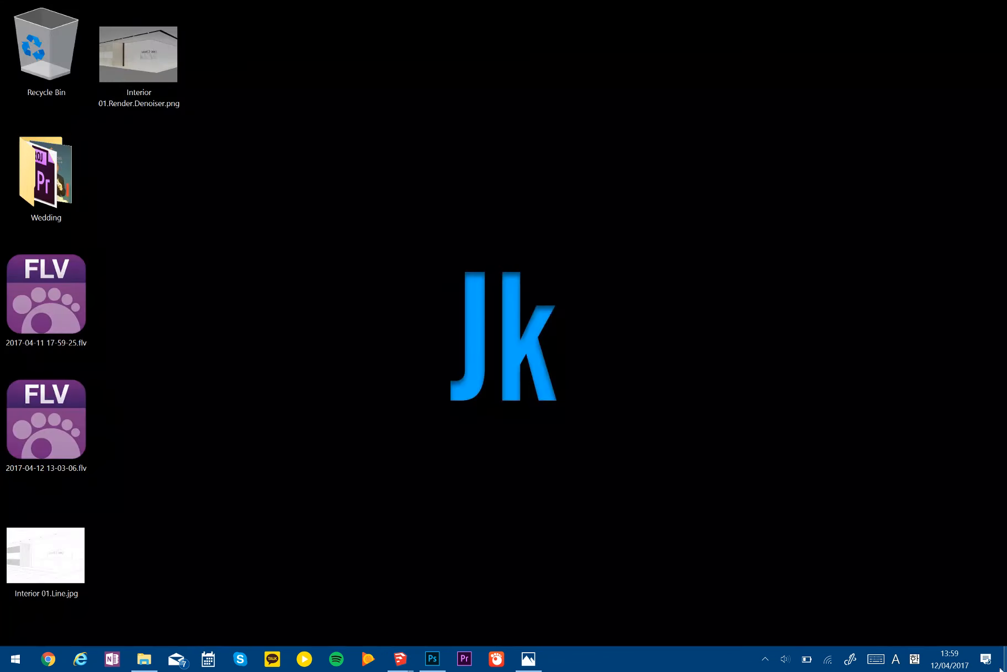
left_click_drag(145, 36, 563, 61)
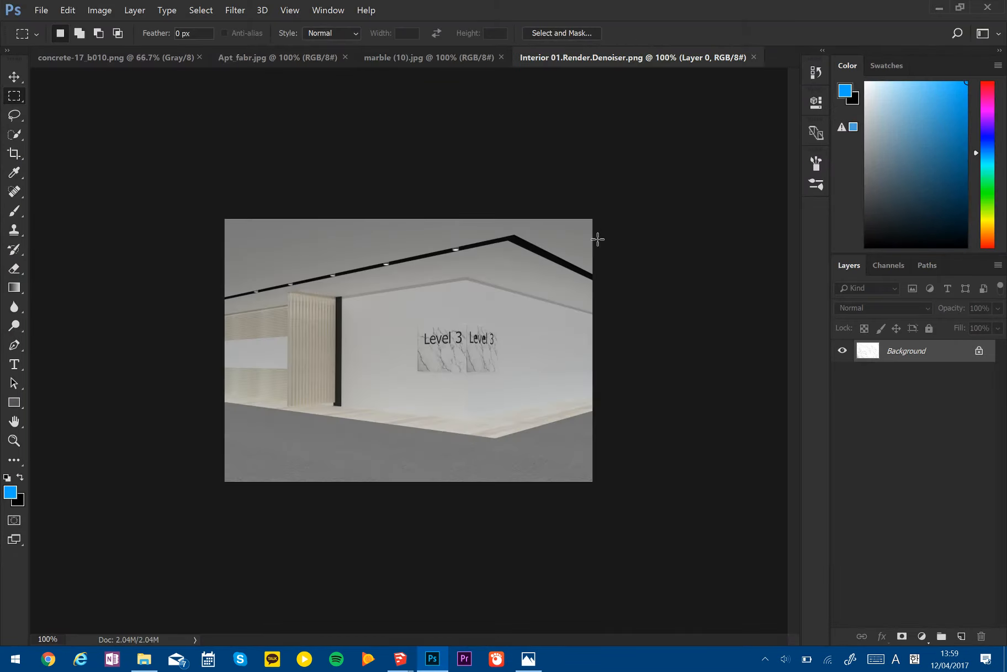
key("super+d")
left_click_drag(134, 9, 440, 418)
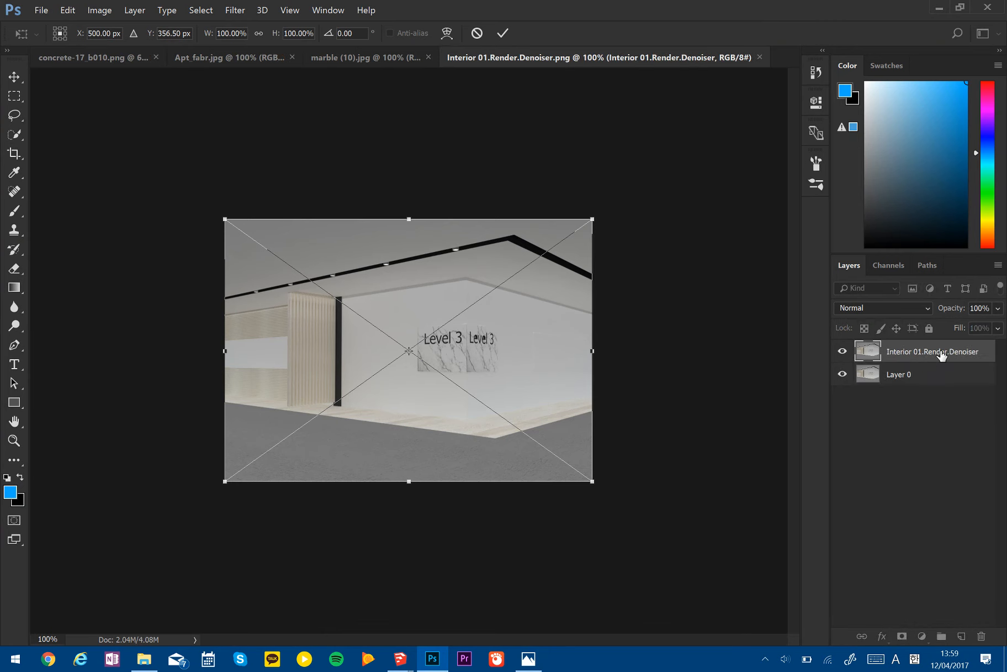
key("Return")
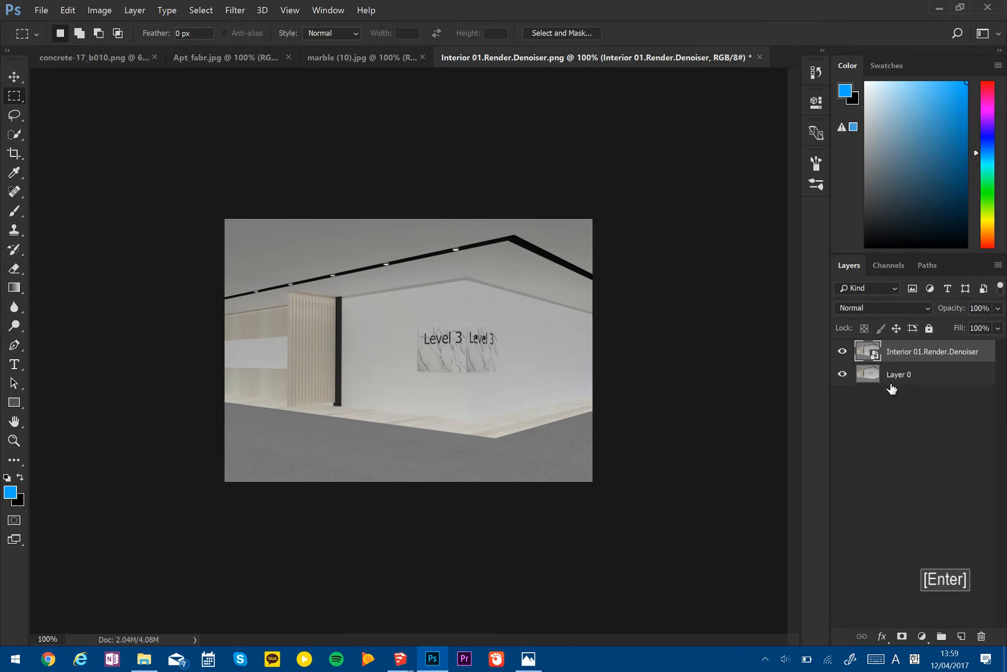
- Delete Layer 0 and select the Interior 01.Render.Denoiser layer
left_click(897, 375)
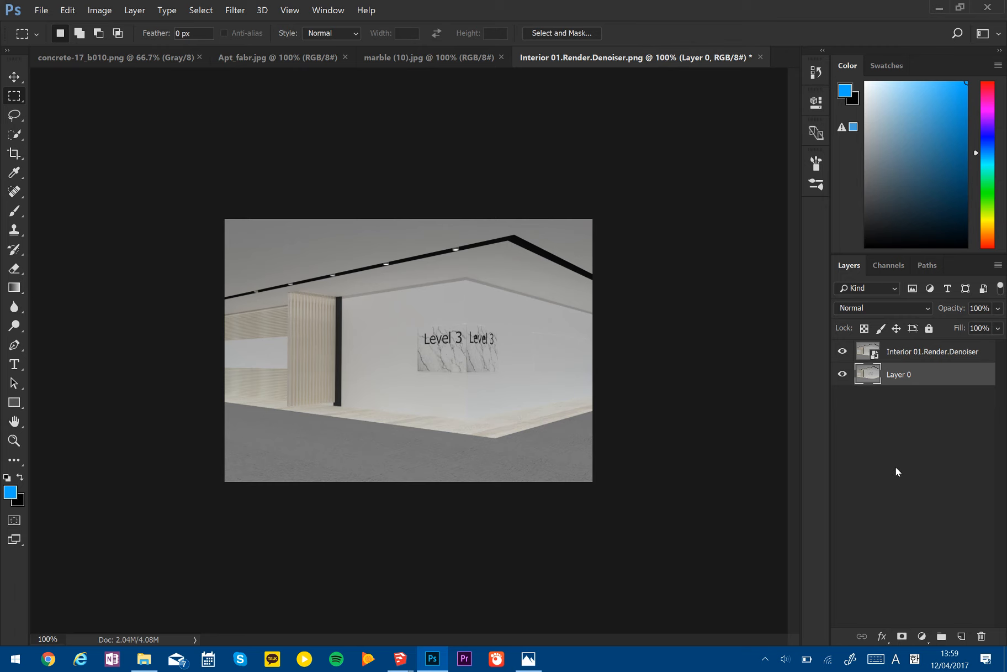
key("Delete")
left_click(917, 357)
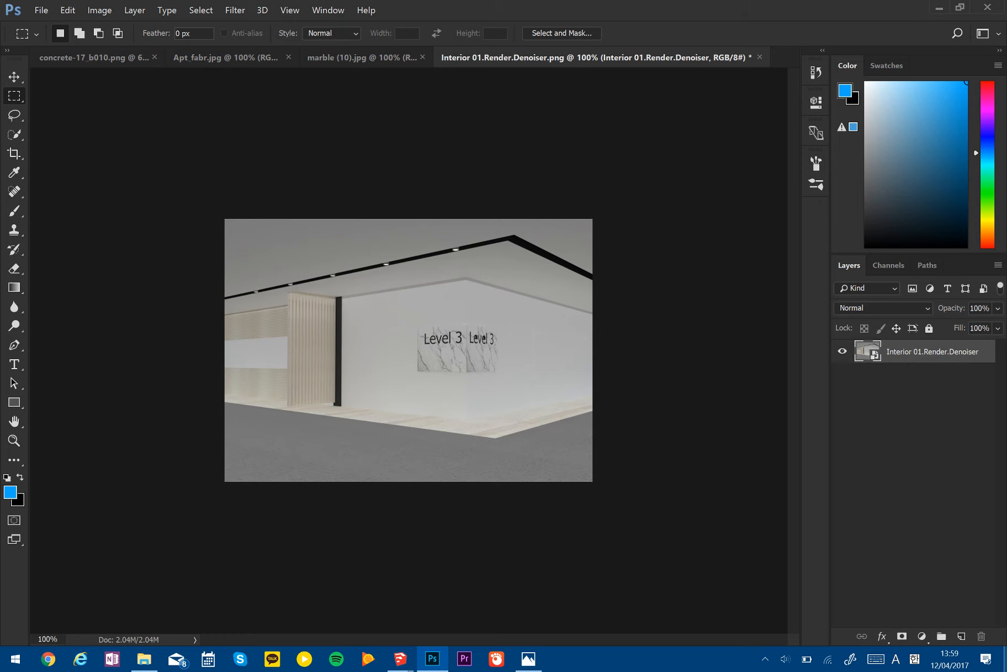
- Place Interior 01.Line.jpg from the desktop above the render layer and set its blend mode to Multiply
left_click(1006, 661)
left_click(464, 531)
left_click_drag(57, 554, 406, 395)
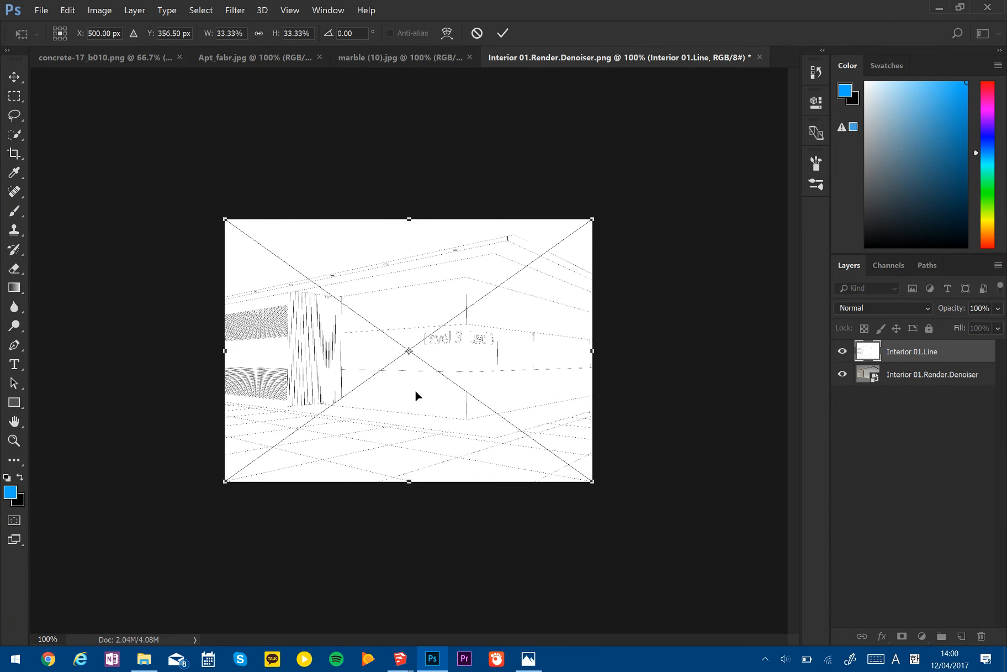
key("Return")
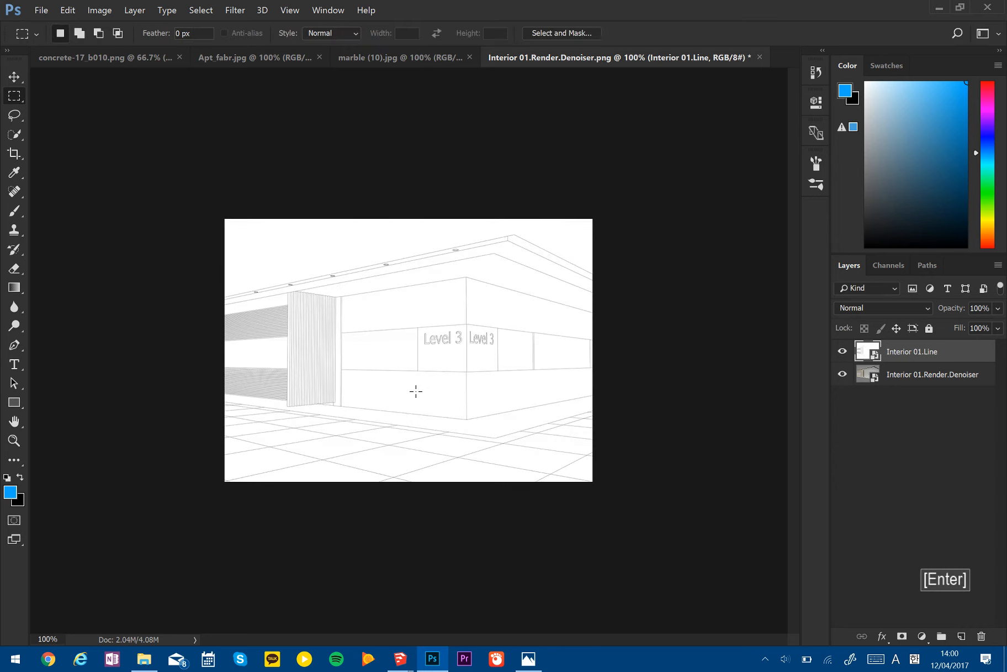
left_click(864, 308)
left_click(870, 358)
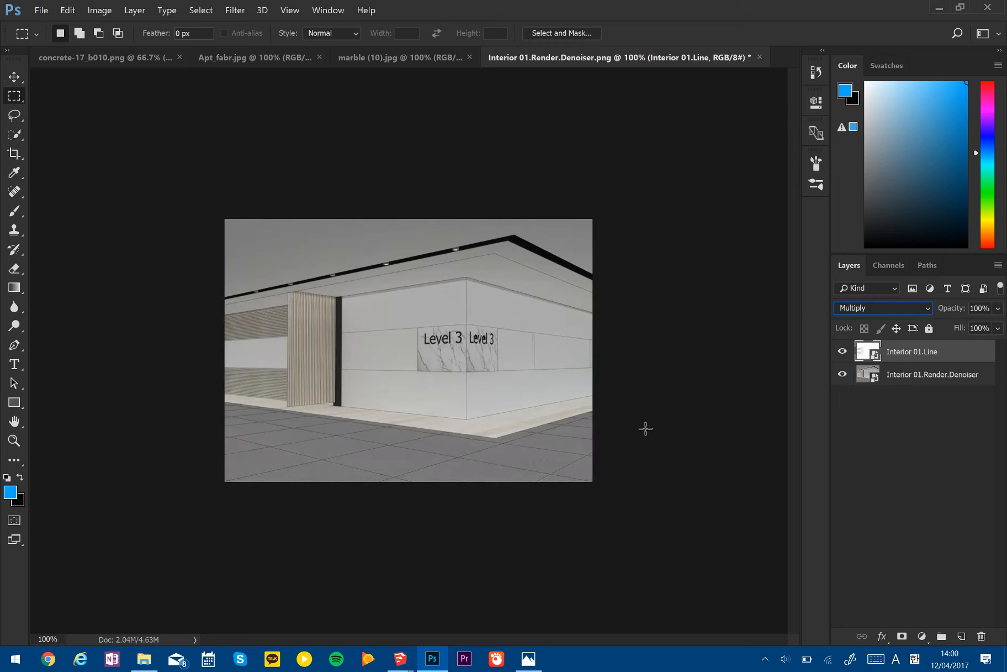
- Try an opacity of 30% on the Interior 01.Line layer
key("z")
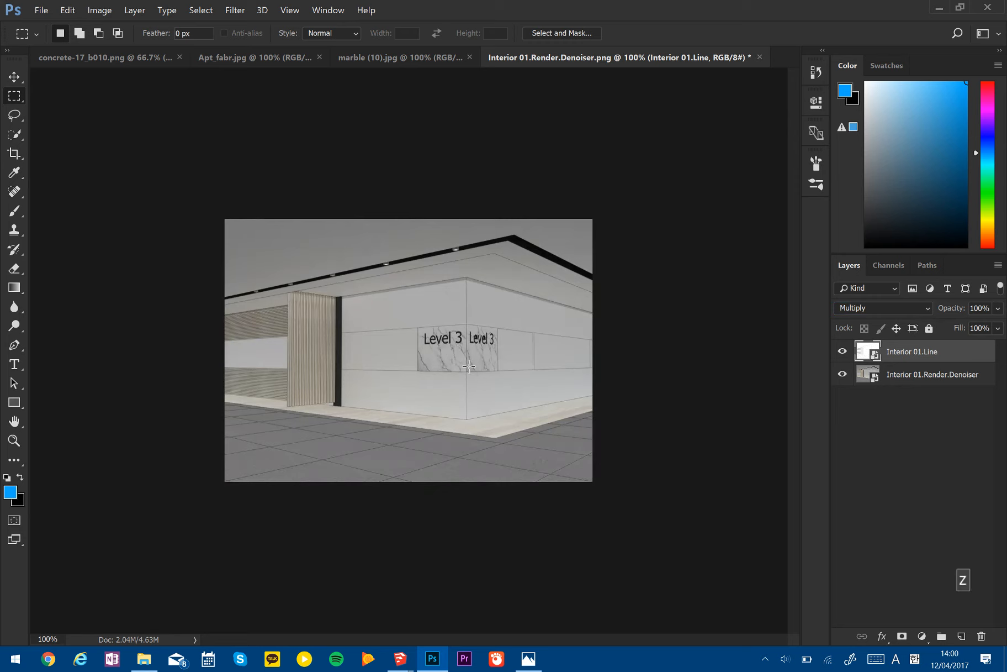
left_click(440, 362)
key("space")
key("space")
key("space")
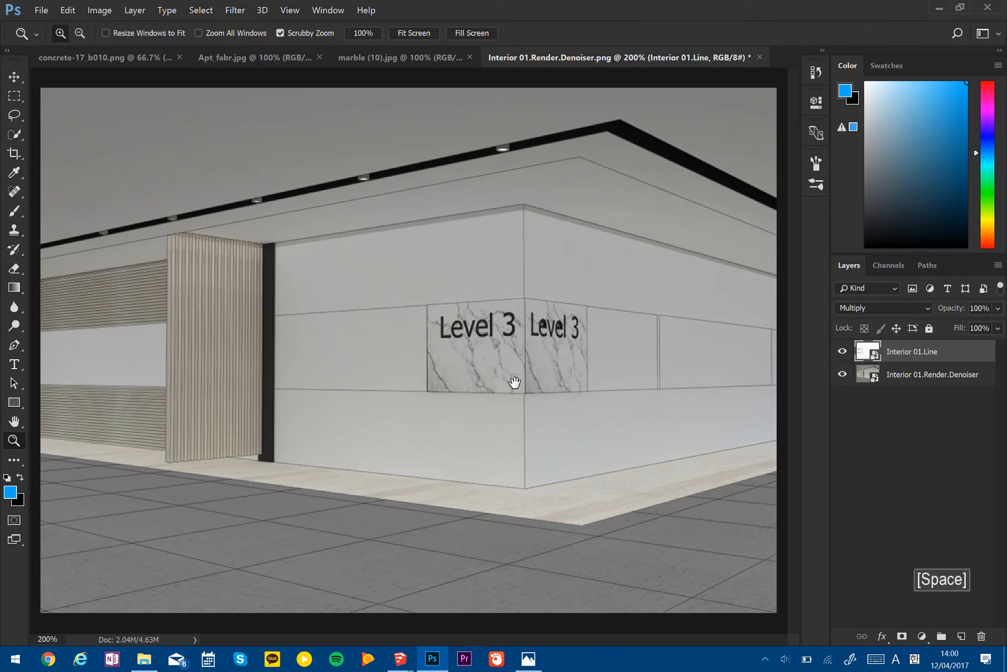
left_click(990, 309)
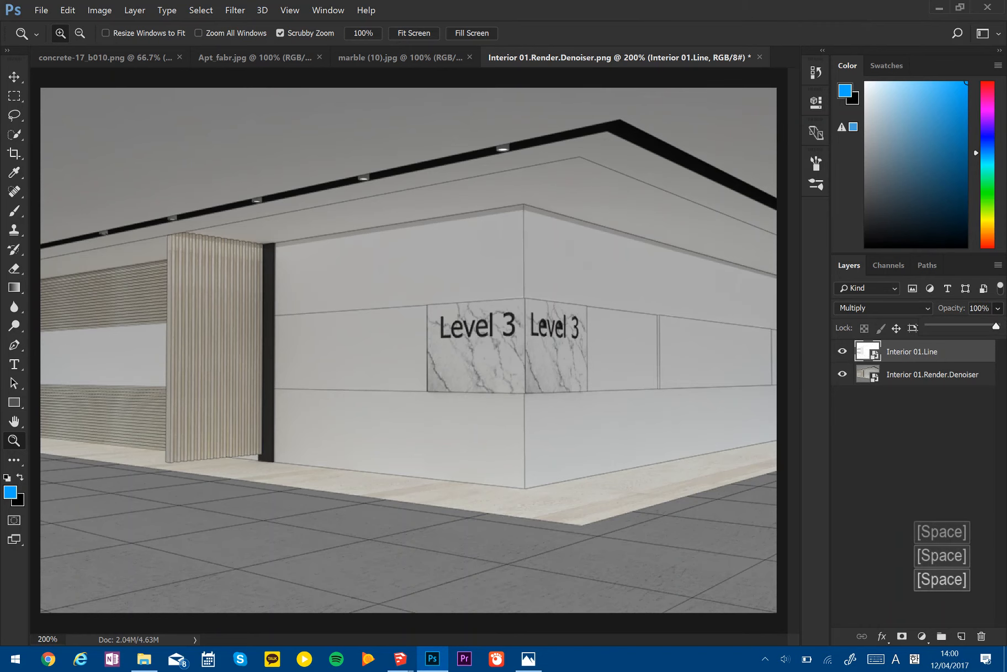
type("30")
key("Return")
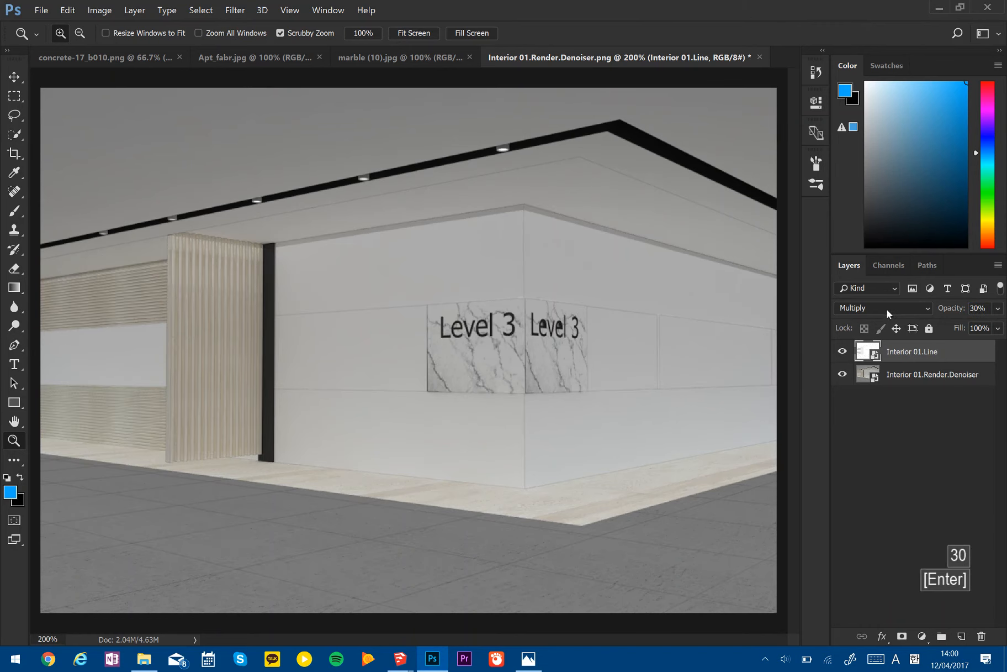
- Set the Interior 01.Line layer's opacity to 70% and check the line strength up close
left_click(468, 313, "alt")
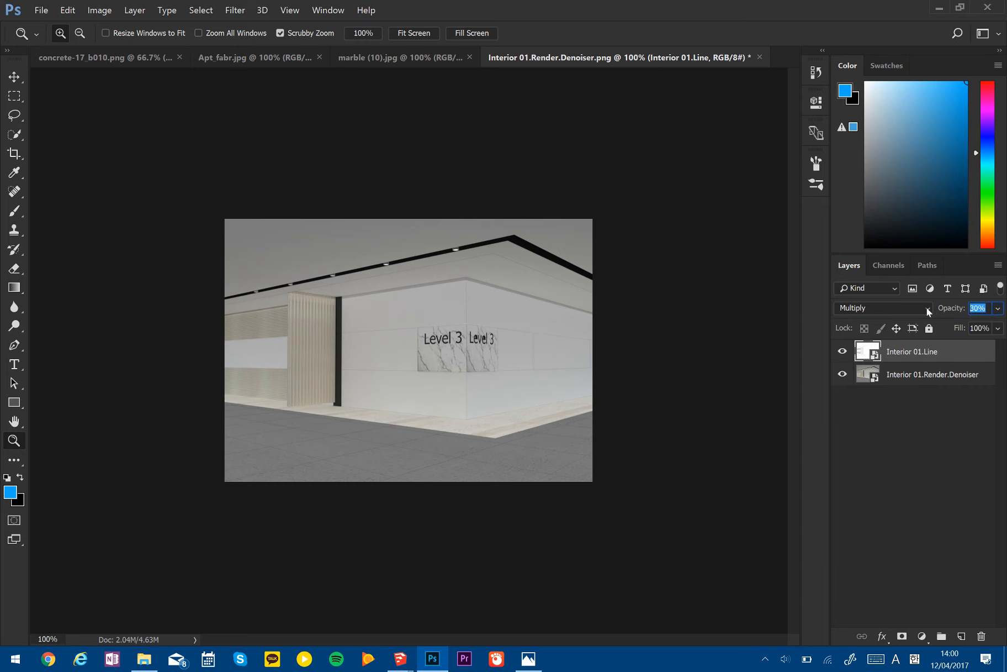
type("70")
key("Return")
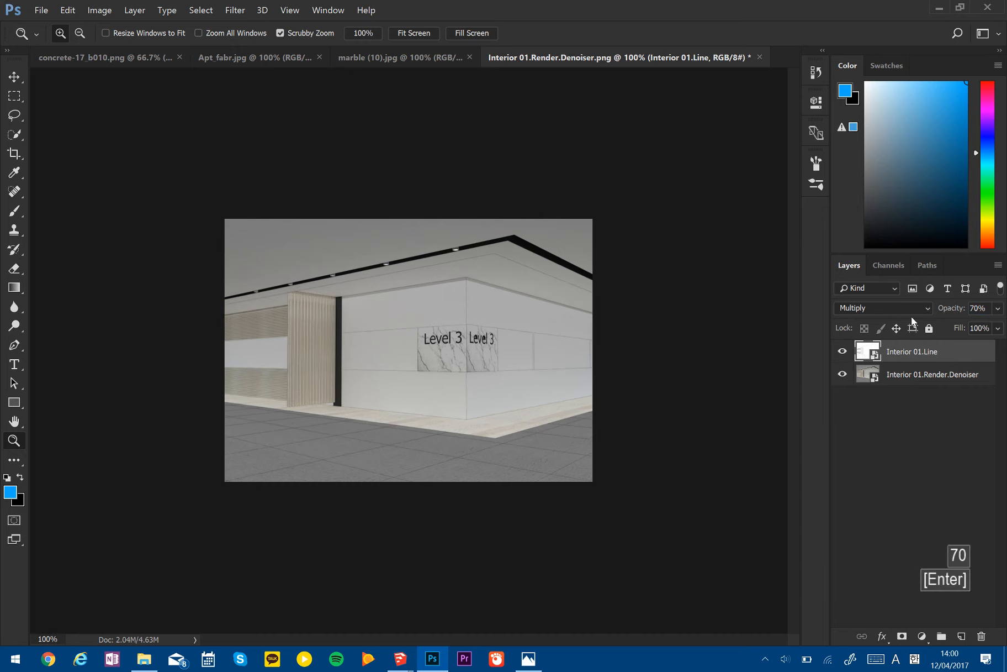
key("z")
left_click(493, 407)
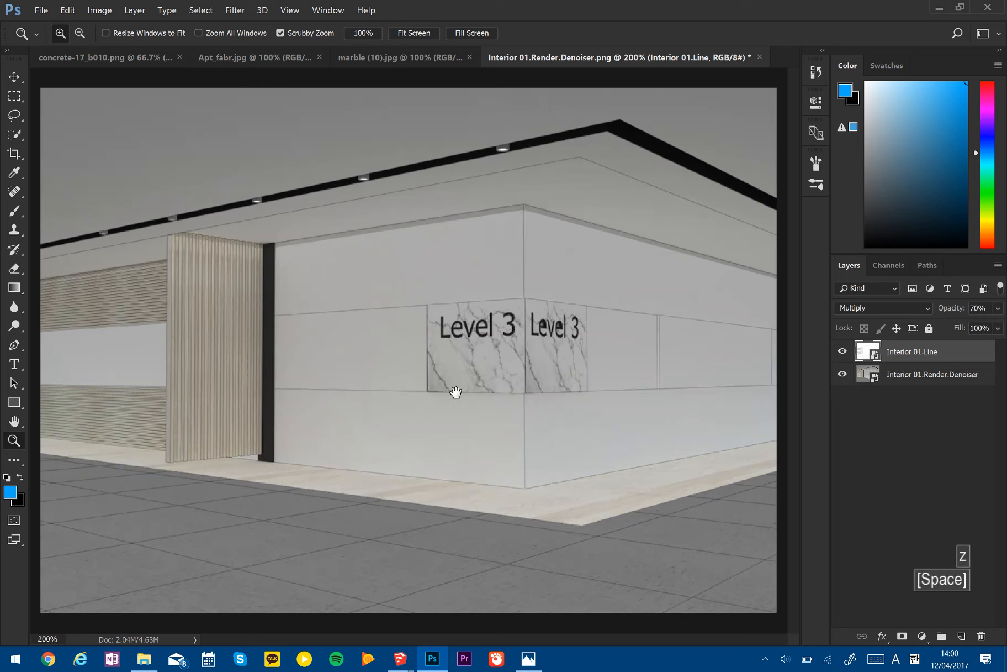
left_click(463, 413, "alt")
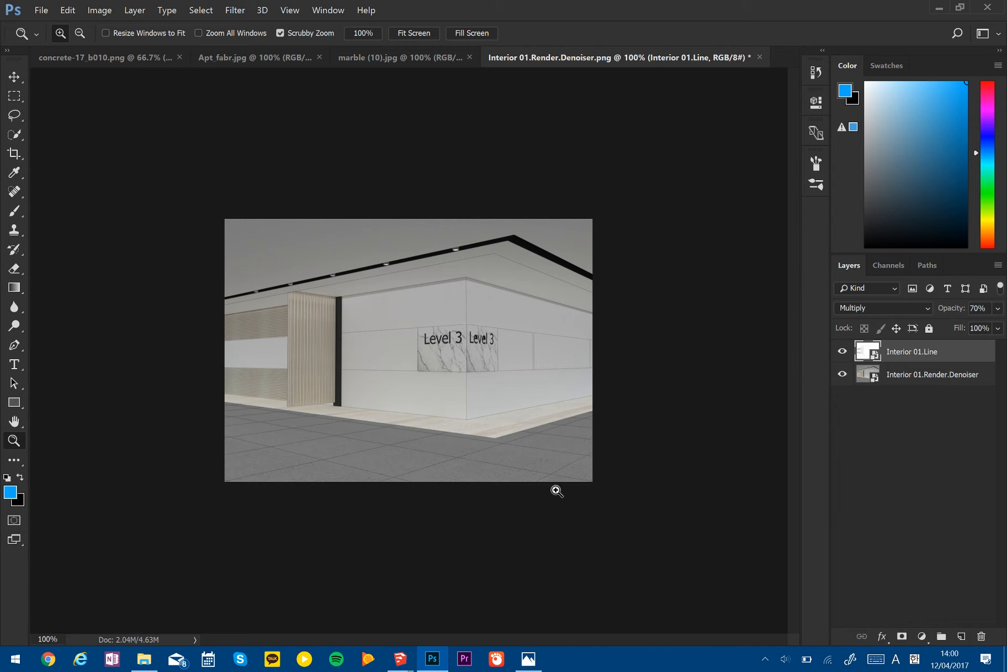
- Add a layer mask to the Interior 01.Line layer, reset the default colours and choose the Eraser tool, undoing the trial stroke
left_click(901, 636)
key("d")
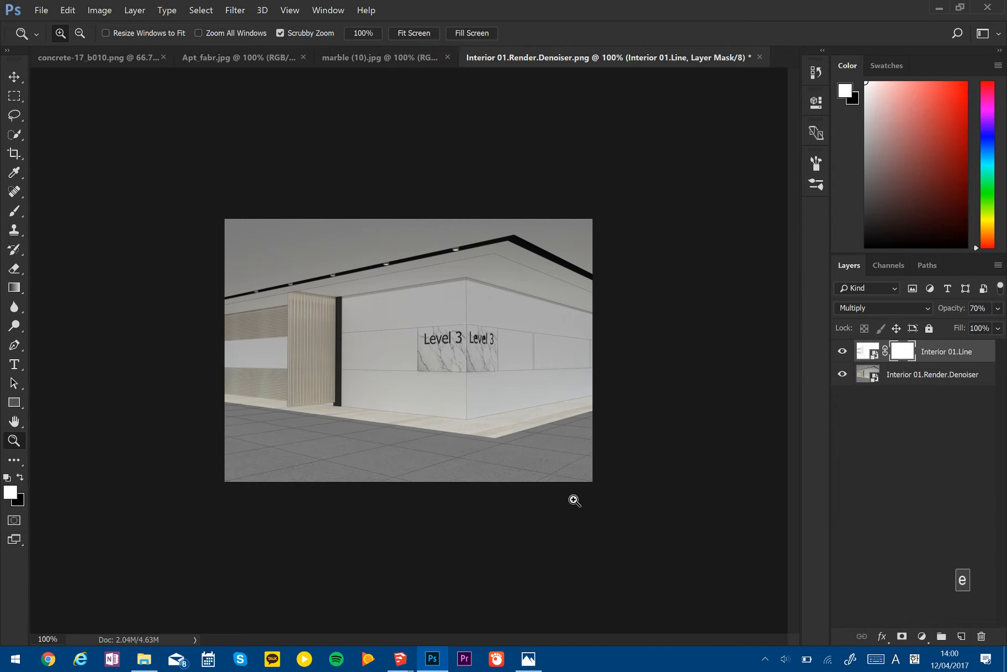
key("e")
key("ctrl+z")
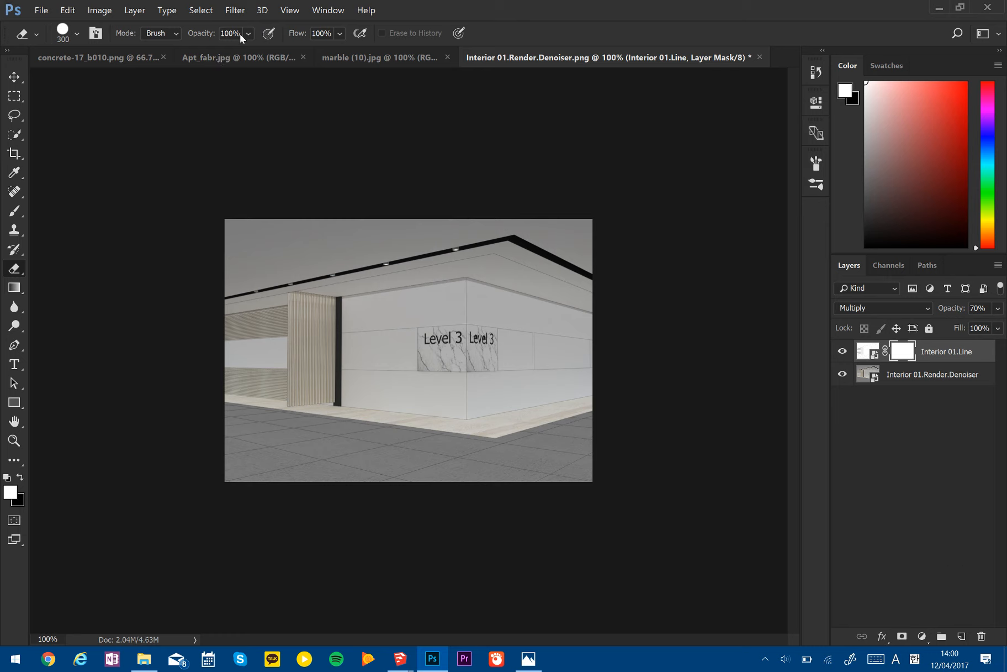
- Fade parts of the line work on the Interior 01.Line mask with a soft 300 px eraser at 30% opacity, undoing the hard-edged trial dab
type("30")
key("Return")
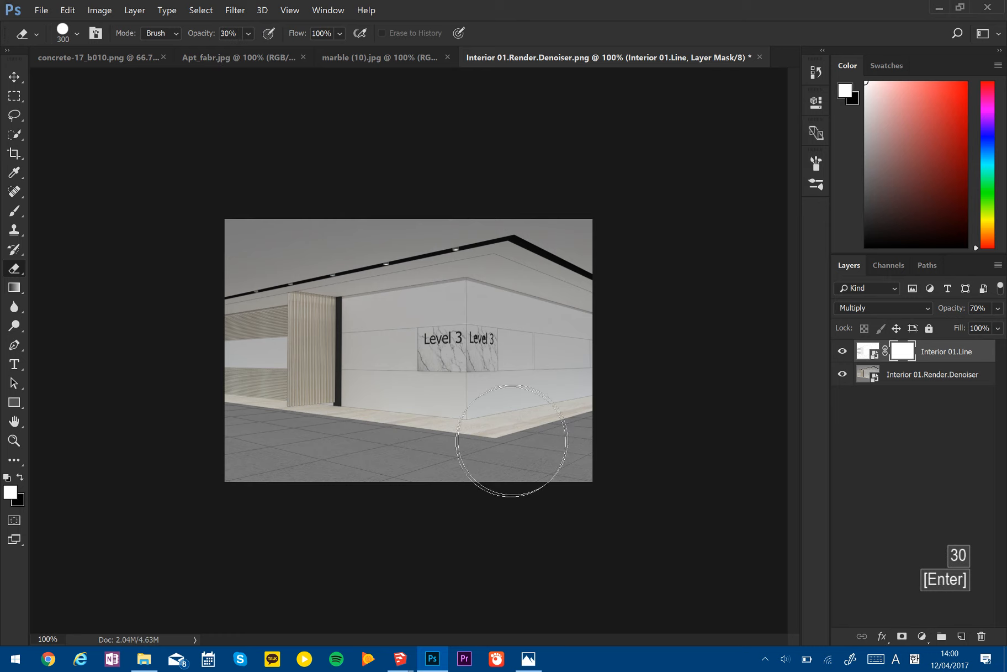
left_click(595, 424)
left_click(232, 413)
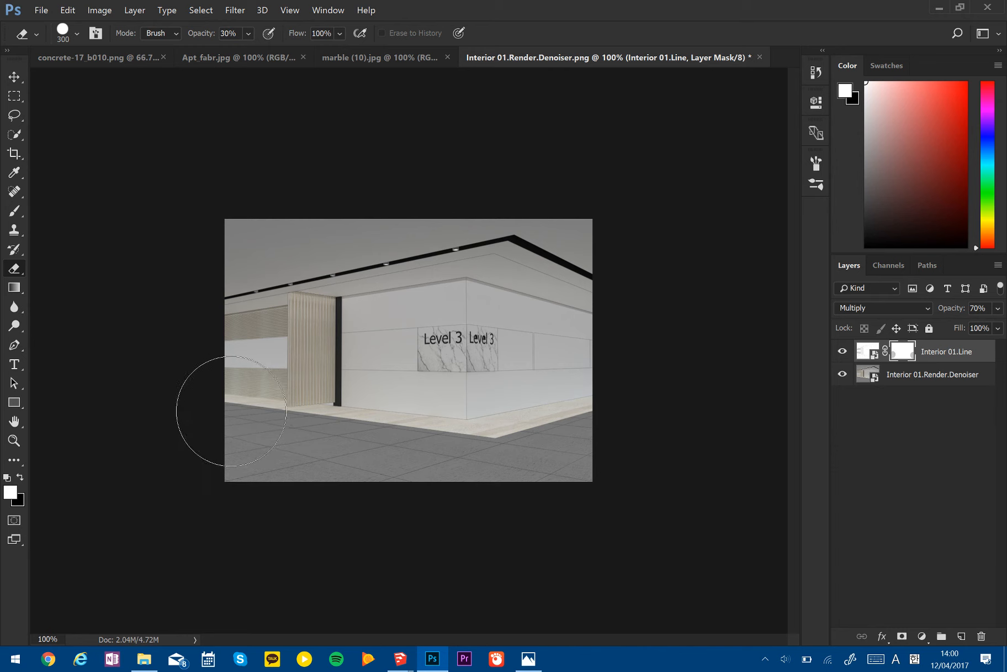
key("ctrl+z")
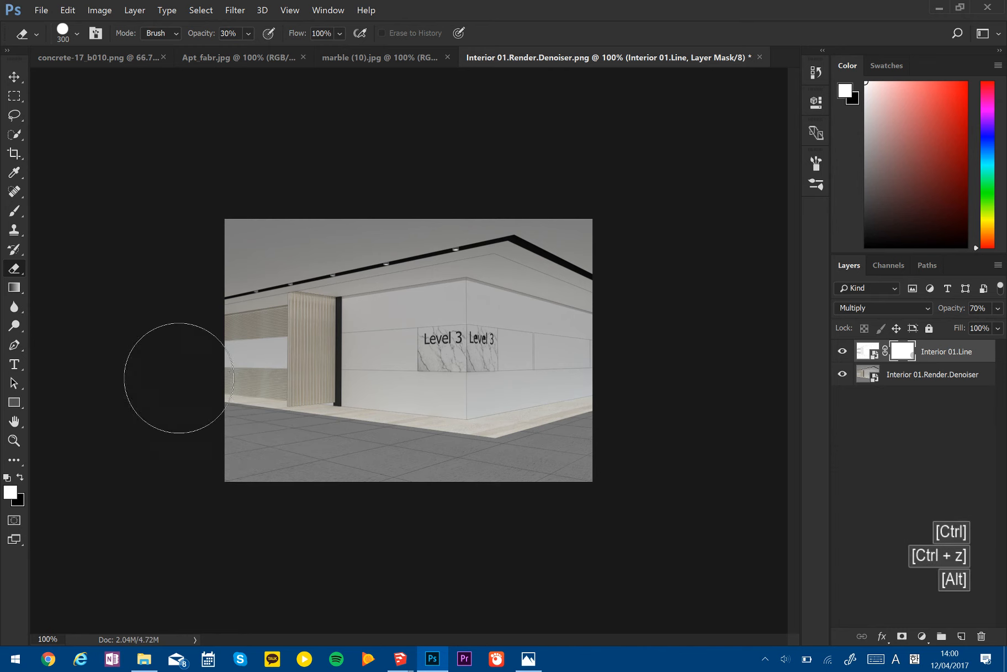
right_click_drag(368, 367, 365, 41, "alt")
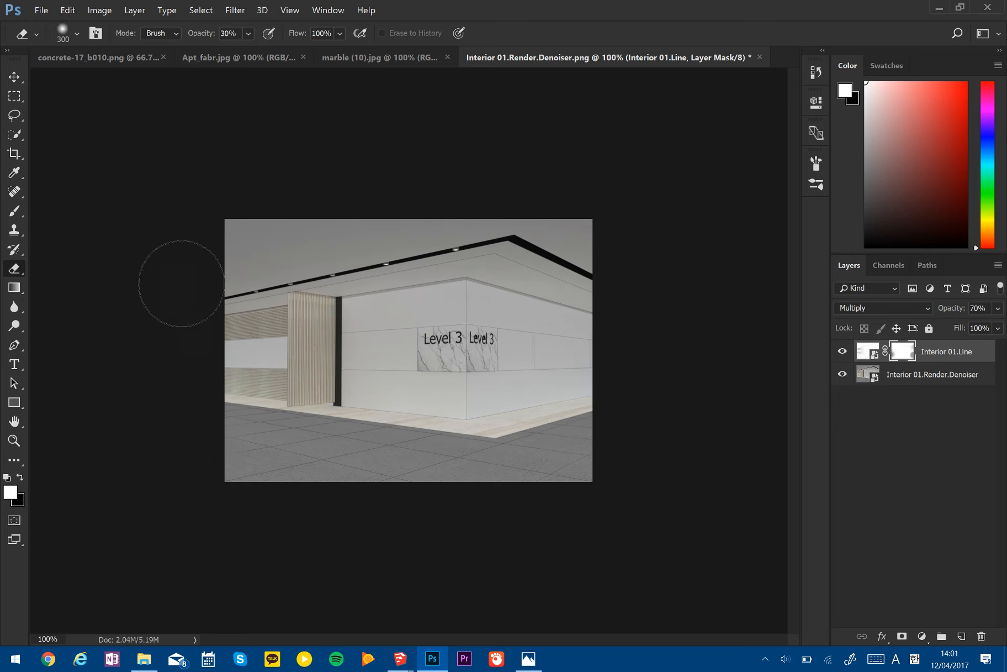
left_click_drag(308, 298, 336, 317)
- Select the Interior 01.Render.Denoiser layer and hide the Interior 01.Line layer to inspect the bare render up close
left_click(910, 379)
key("z")
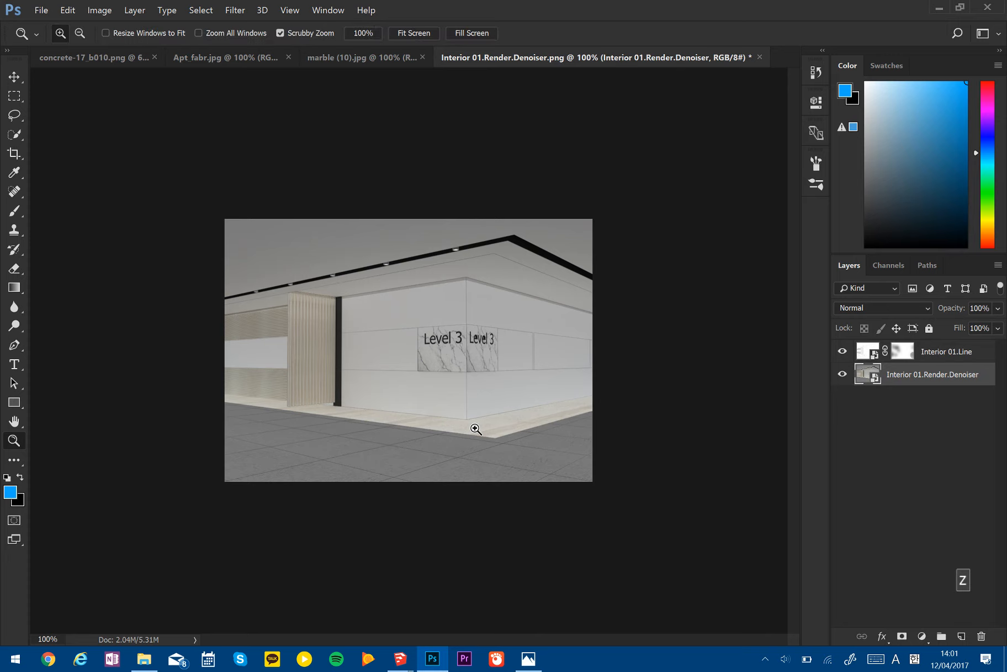
left_click(477, 427)
left_click(842, 351)
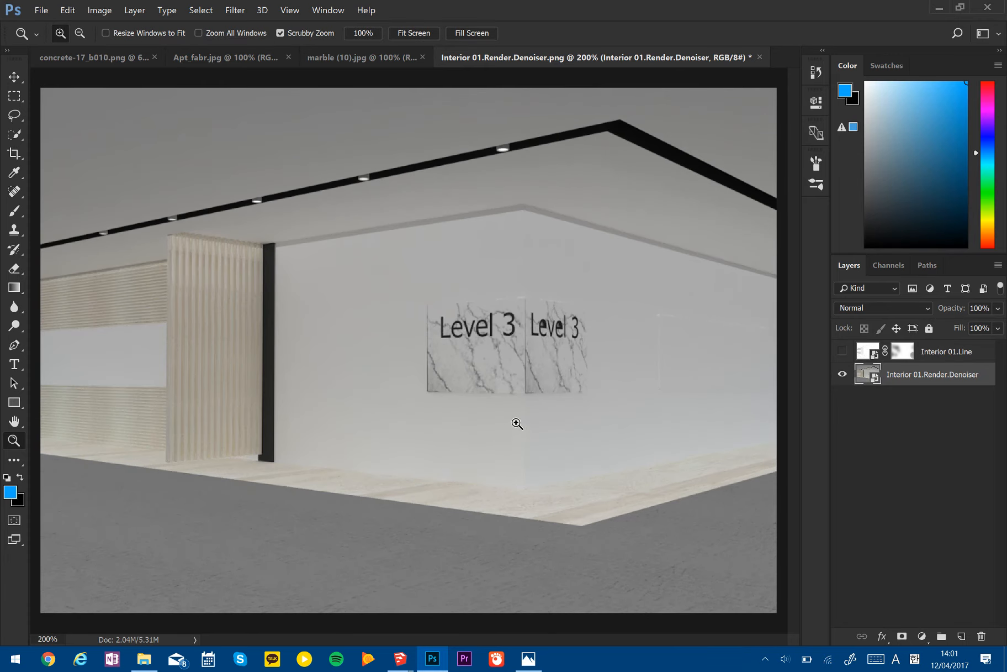
left_click(420, 445, "alt")
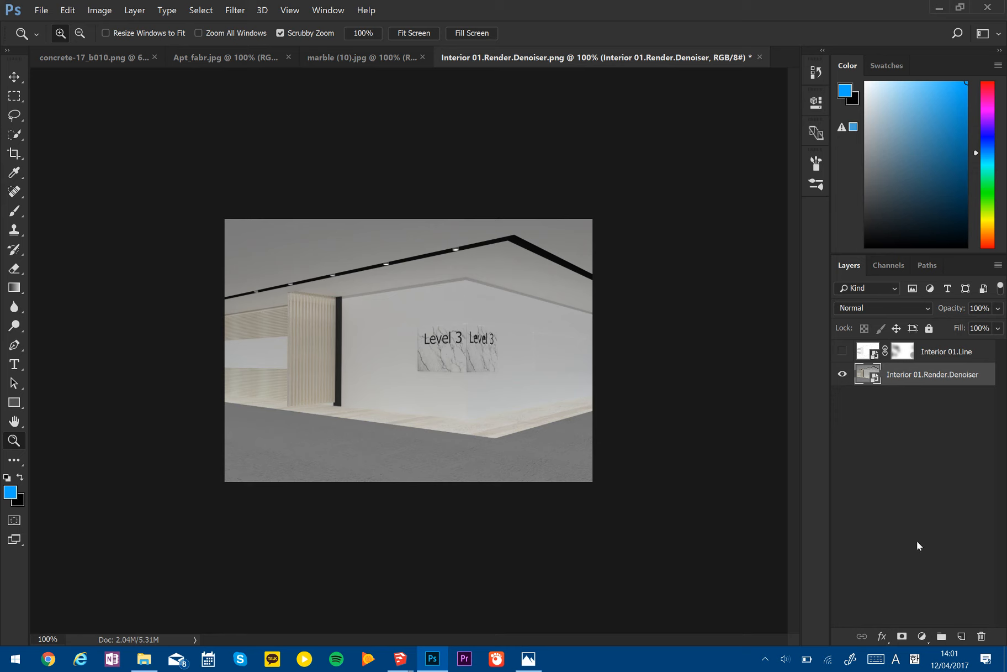
- Add a Levels adjustment clipped to the Interior 01.Render.Denoiser layer and raise its shadow input level to 36
left_click(921, 636)
left_click(928, 461)
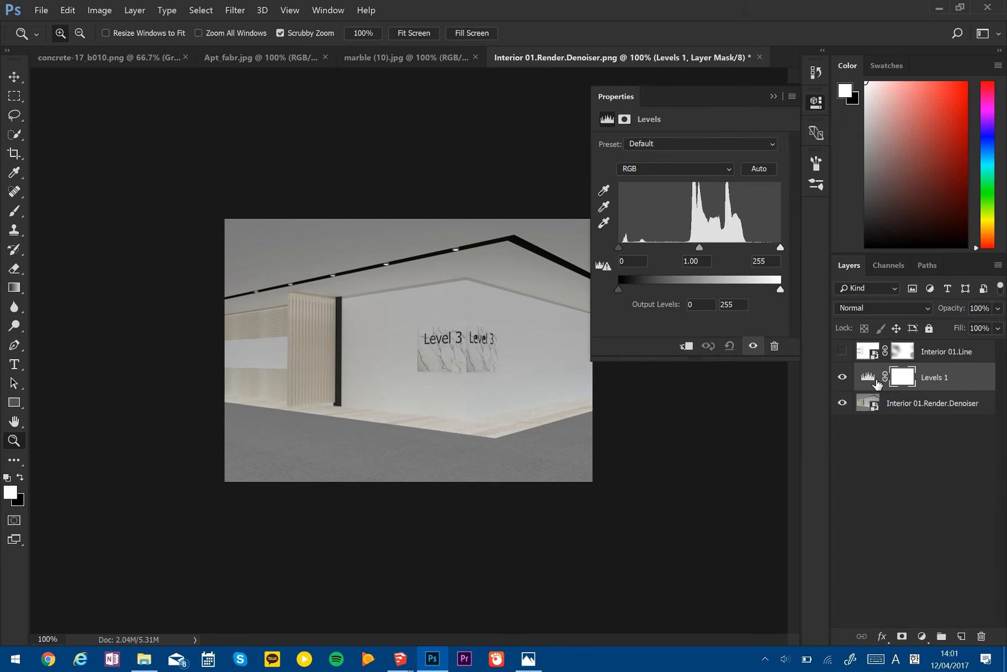
left_click(686, 347)
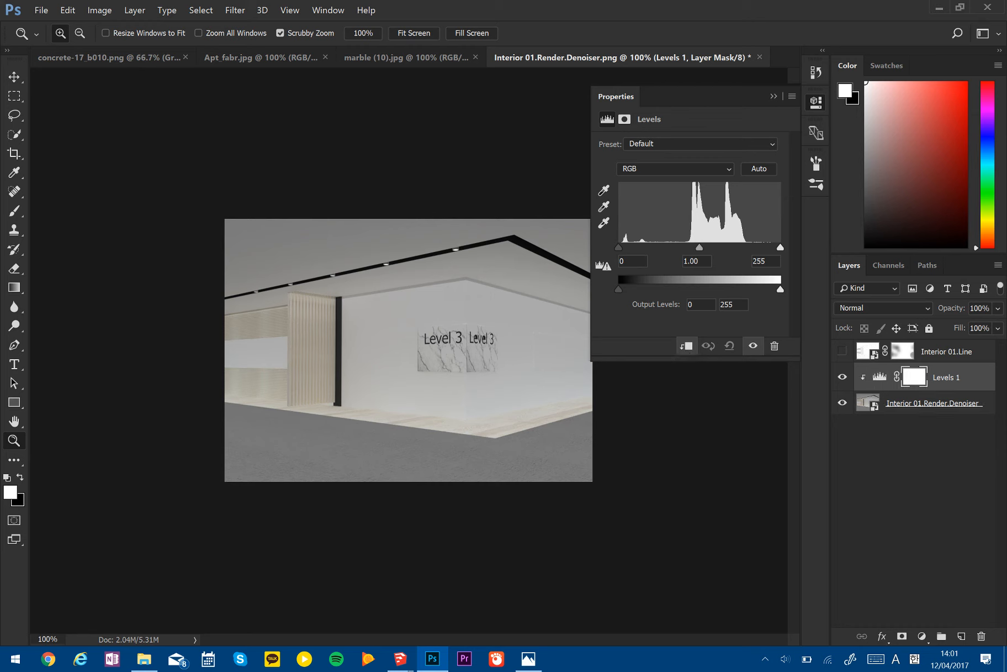
left_click_drag(622, 251, 643, 251)
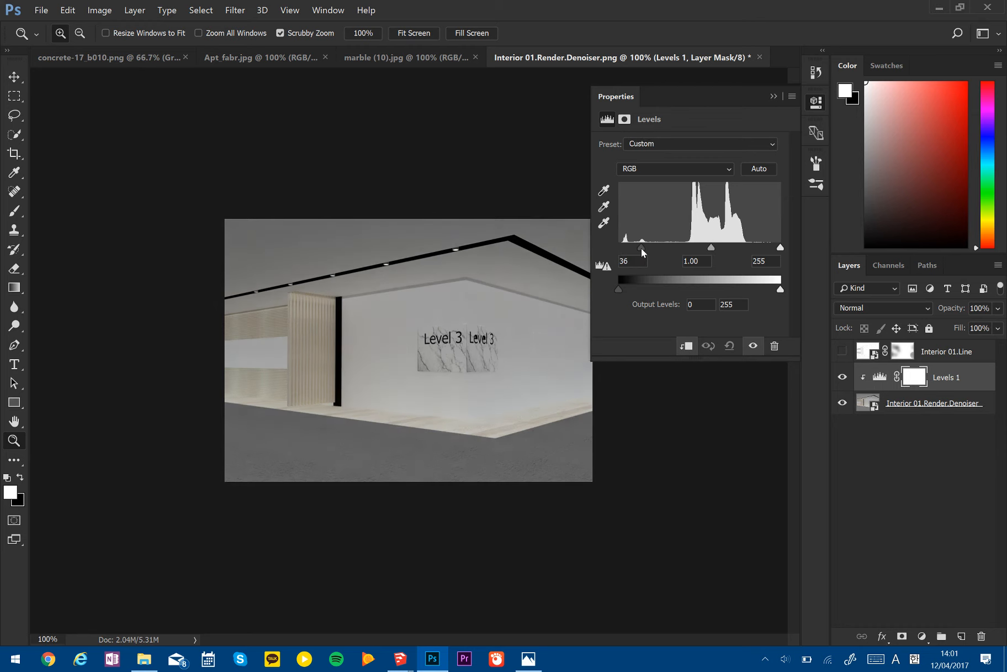